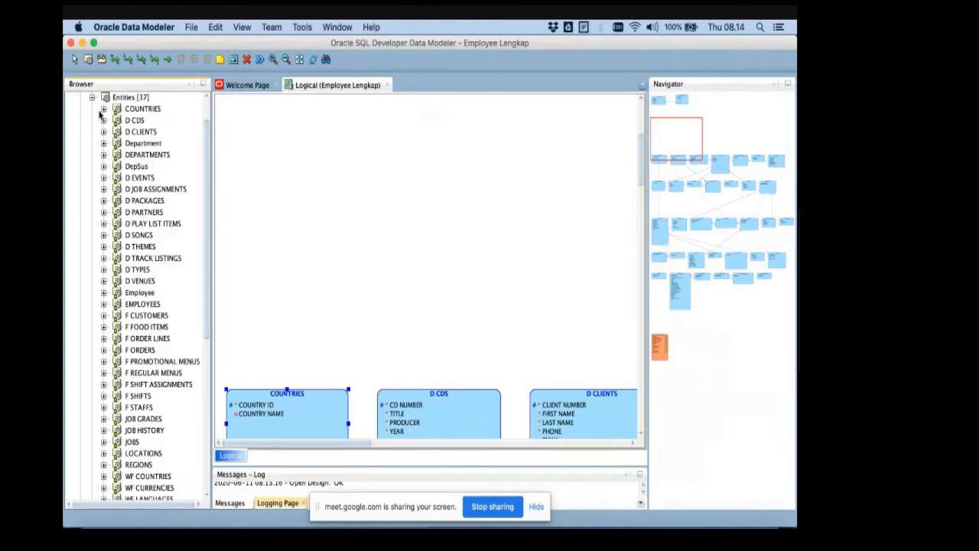
- Collapse the Entities list of the Employee Lengkap design and look over the logical diagram down to the D PLAY LIST ITEMS entity
left_click(93, 98)
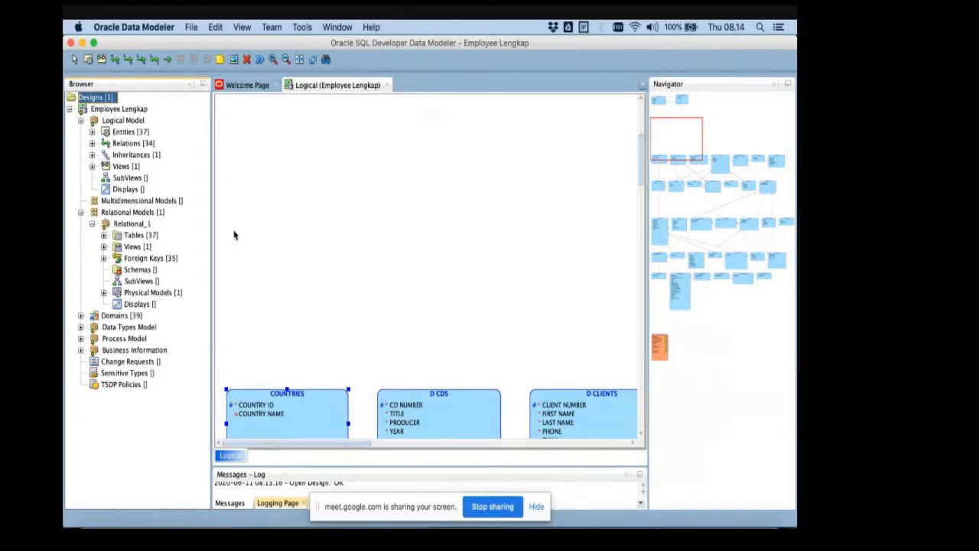
scroll(236, 234, "down", 10)
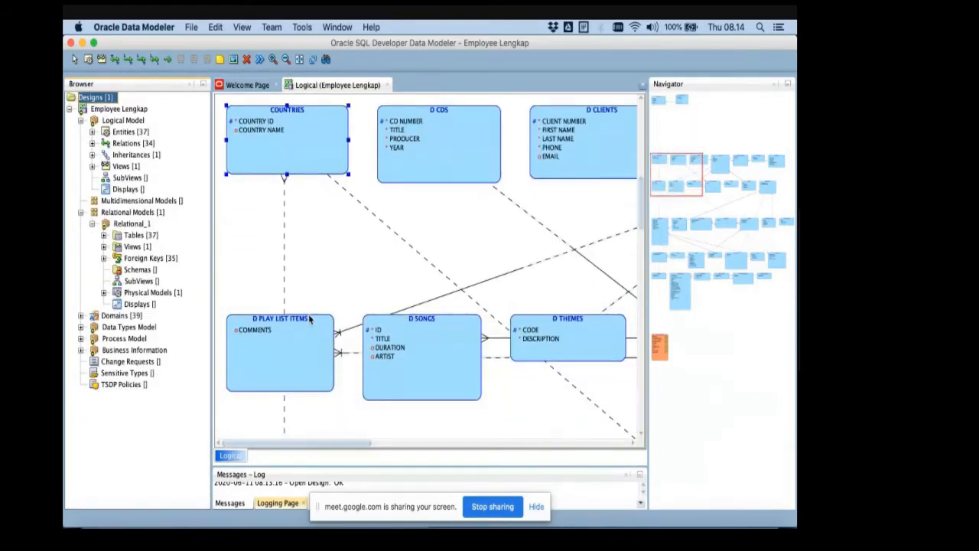
scroll(302, 298, "down", 3)
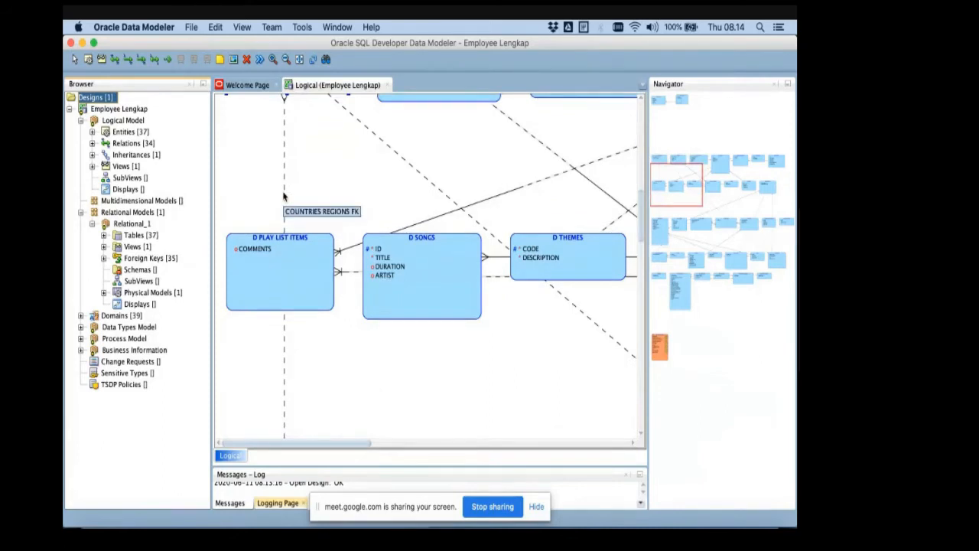
- Switch to PowerPoint and review the Step 5 and Step 6 slides up to the Multivalued Attributes Mapping slide
key("super+Tab")
key("super+Tab")
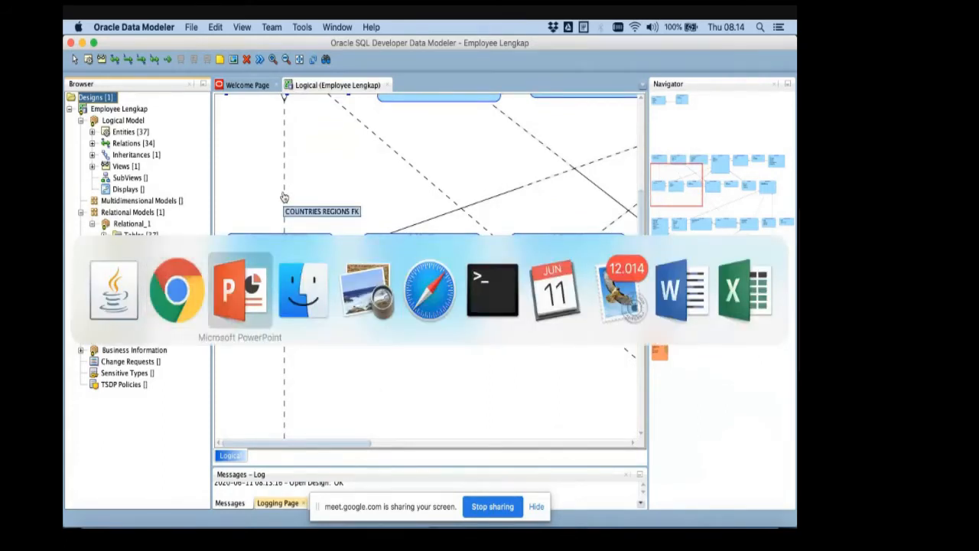
scroll(91, 405, "down", 5)
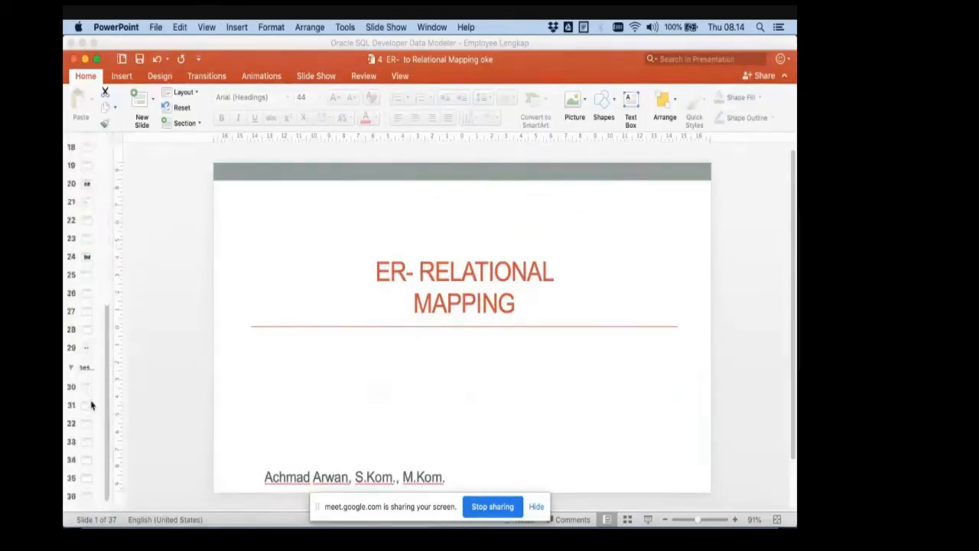
left_click(84, 312)
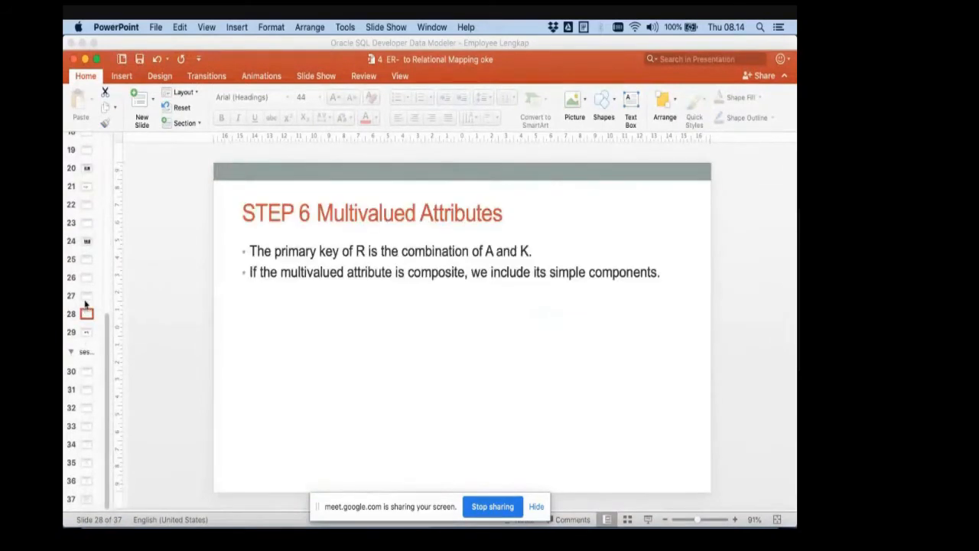
left_click(84, 296)
left_click(86, 277)
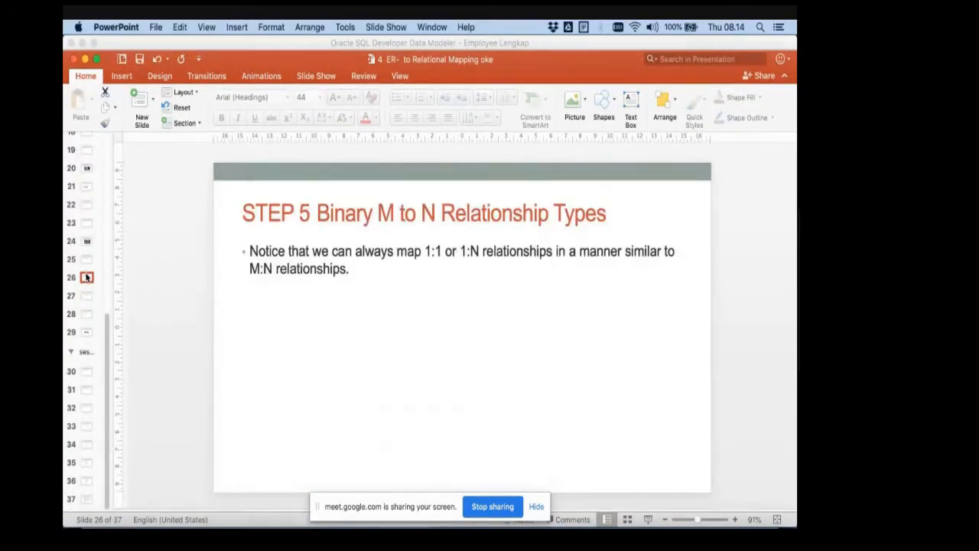
key("Up")
key("Up")
key("Up")
left_click(87, 277)
key("Down")
key("Down")
key("Down")
key("Down")
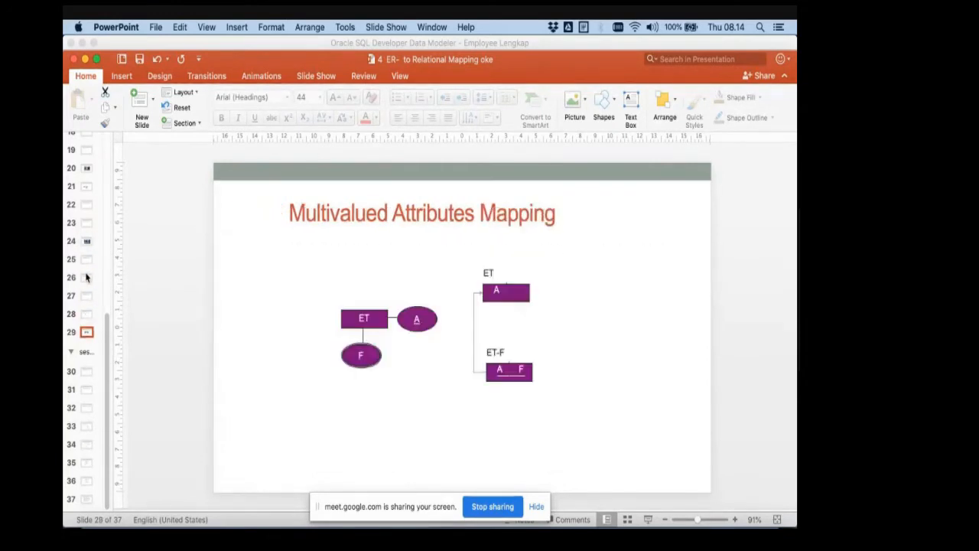
- Go to slide 34 with the ER schema diagram for the COMPANY database
key("Down")
key("Down")
key("Down")
key("Down")
key("Down")
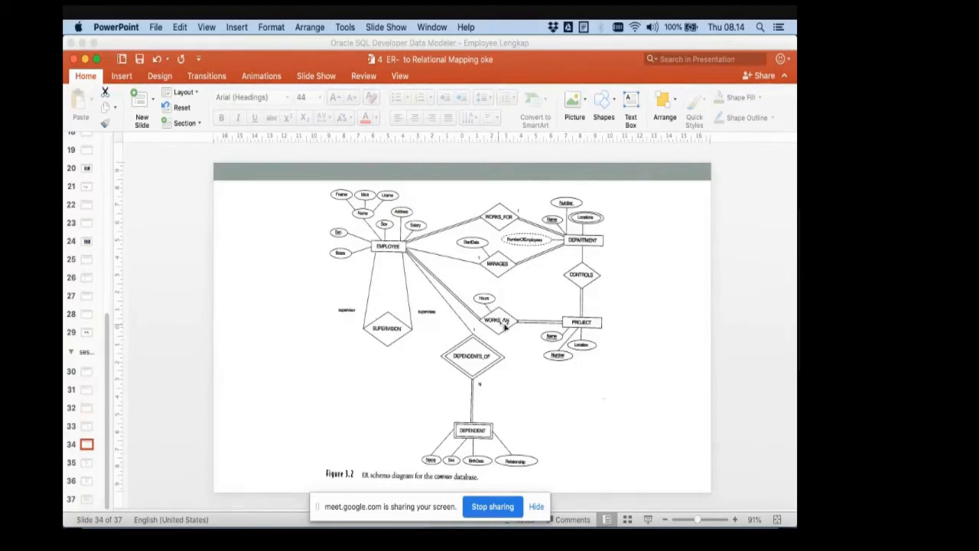
- Switch back to Oracle Data Modeler and examine the COUNTRIES, D CDS and D CLIENTS entities in the logical diagram
key("super+Tab")
key("super+Tab")
key("super+Tab")
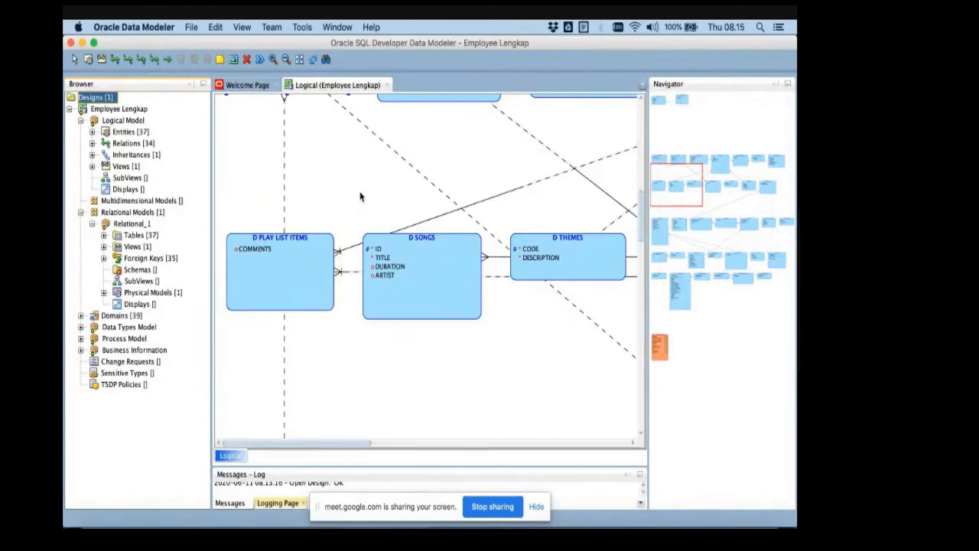
scroll(361, 196, "up", 4)
scroll(361, 196, "up", 6)
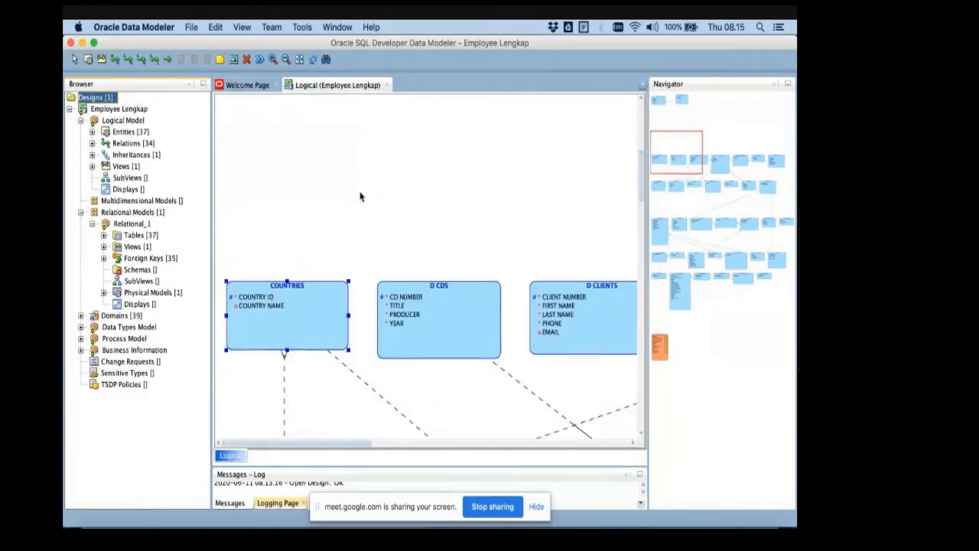
scroll(313, 179, "down", 2)
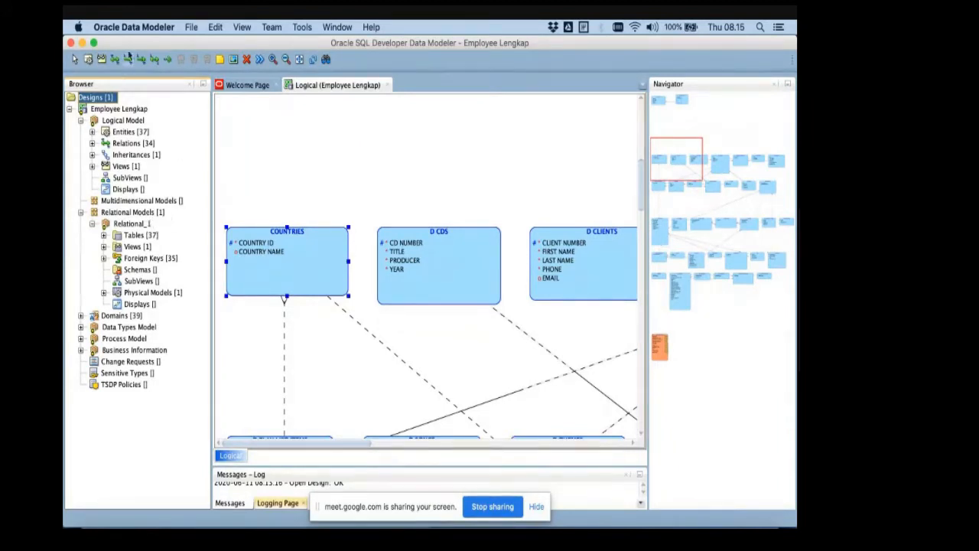
- Open the BDT1.dmd design from the Design1 folder, loading its Relational_1 model
left_click(196, 29)
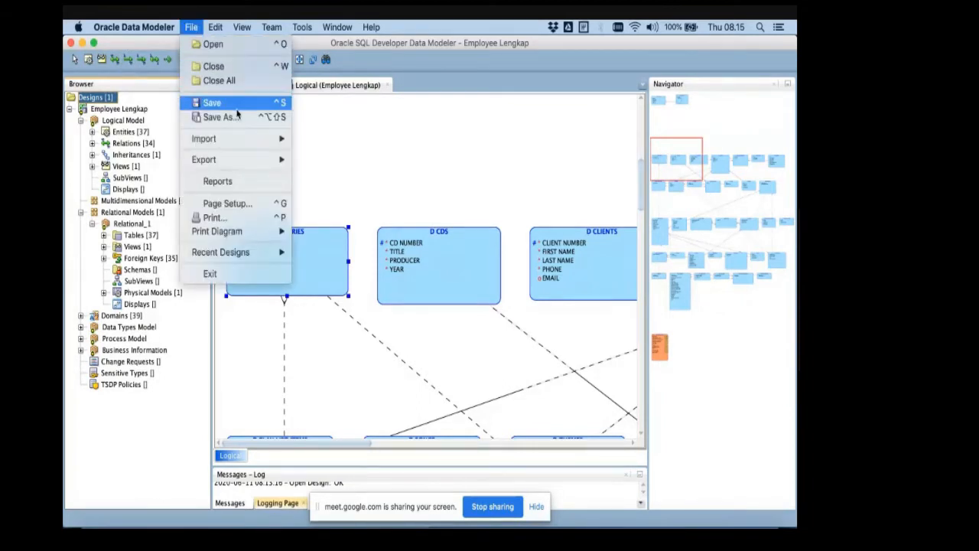
left_click(238, 47)
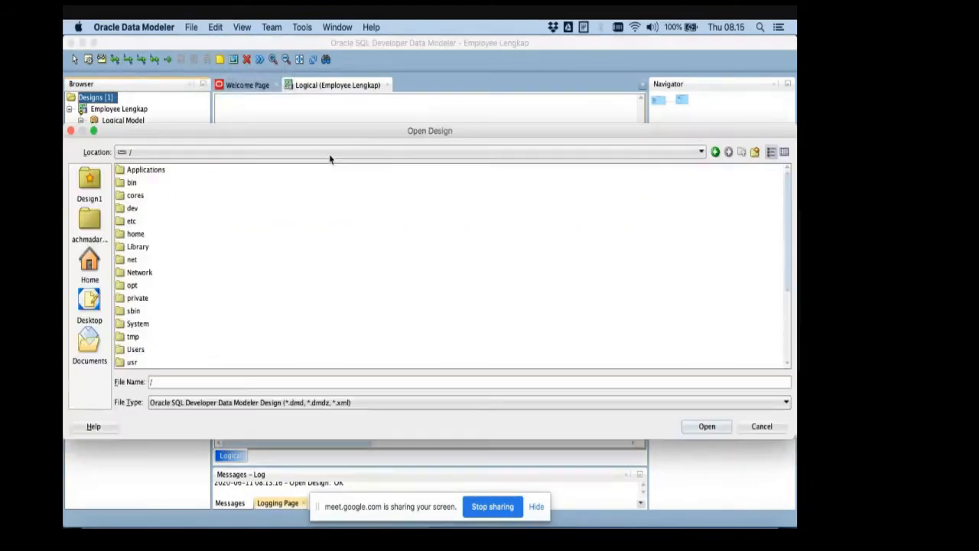
left_click(95, 188)
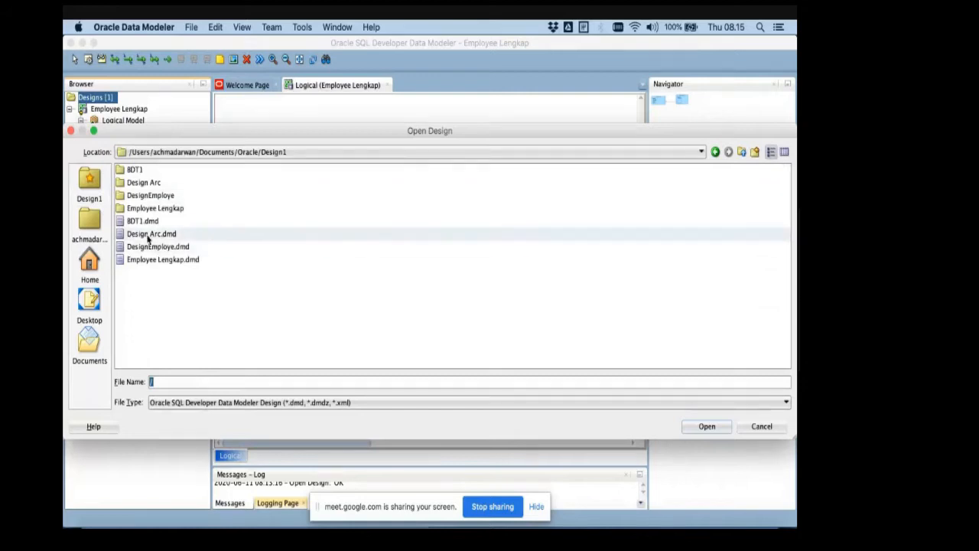
double_click(144, 222)
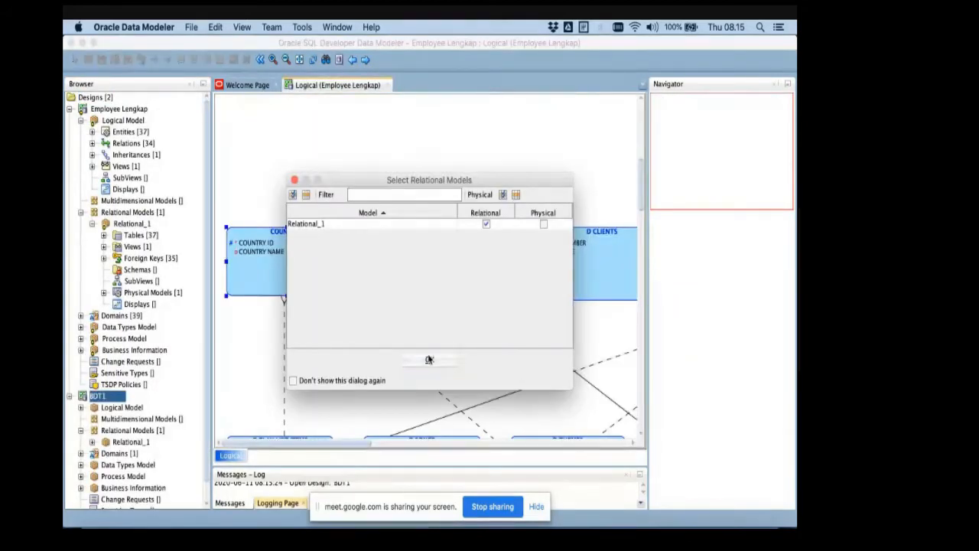
left_click(429, 359)
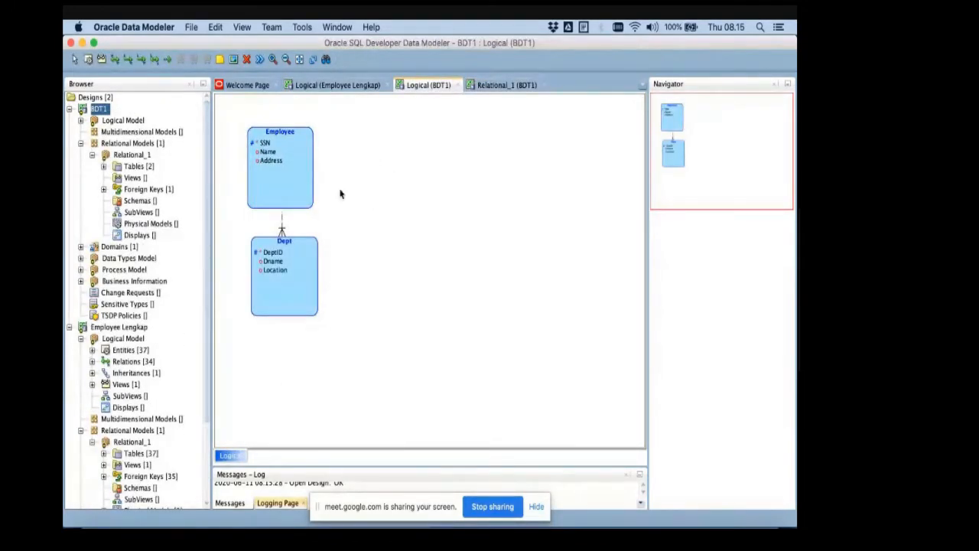
- Examine the general properties of the relation between the Employee and Dept entities, then close them without changes
right_click(380, 170)
left_click(354, 126)
double_click(281, 229)
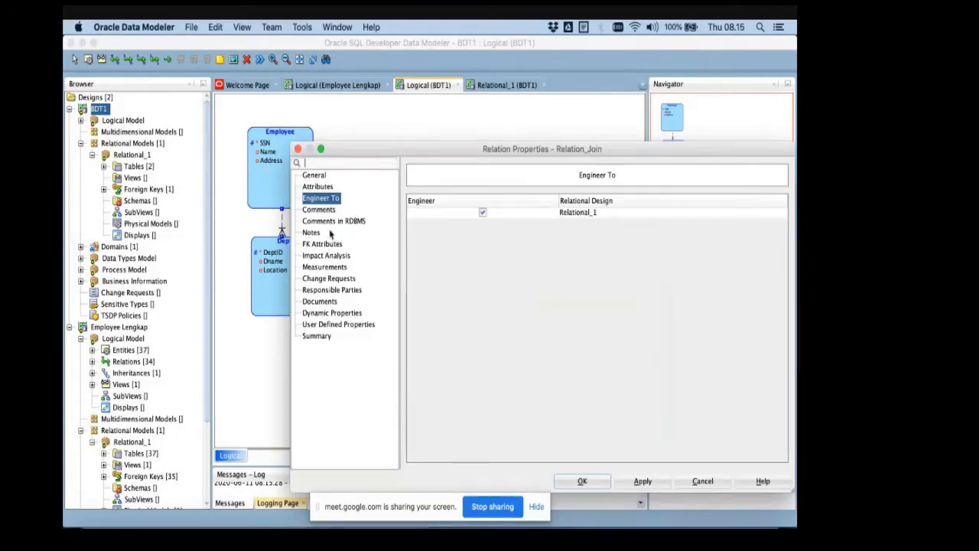
left_click(316, 175)
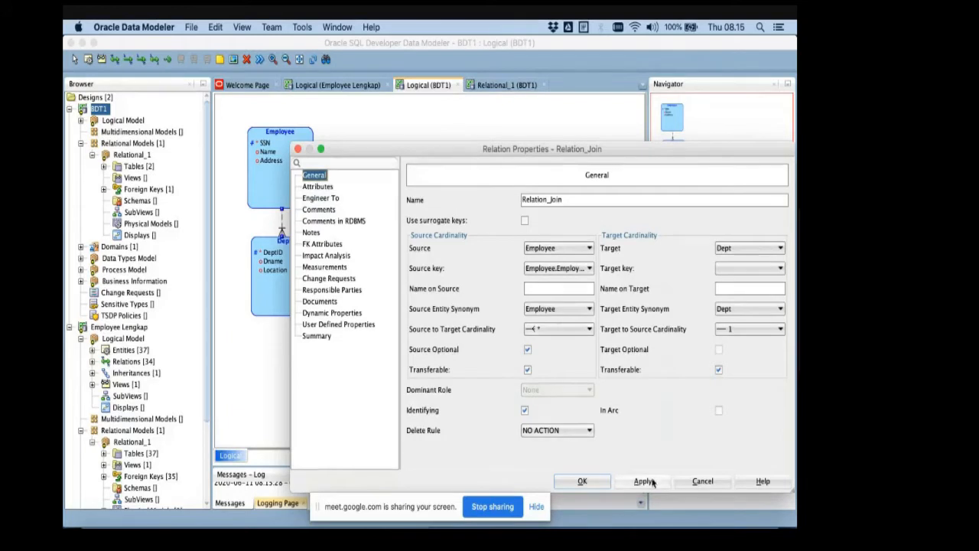
left_click(701, 480)
left_click(365, 179)
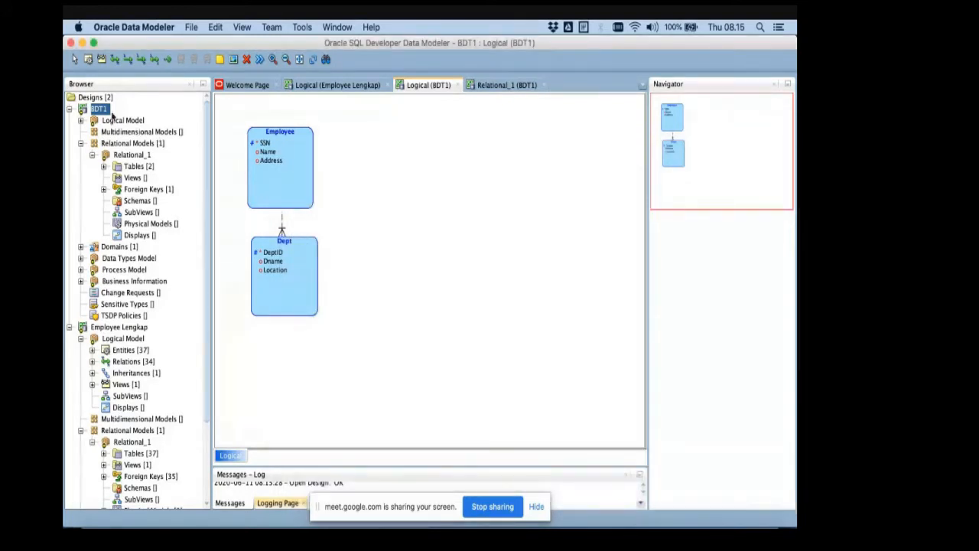
left_click(128, 61)
left_click(347, 161)
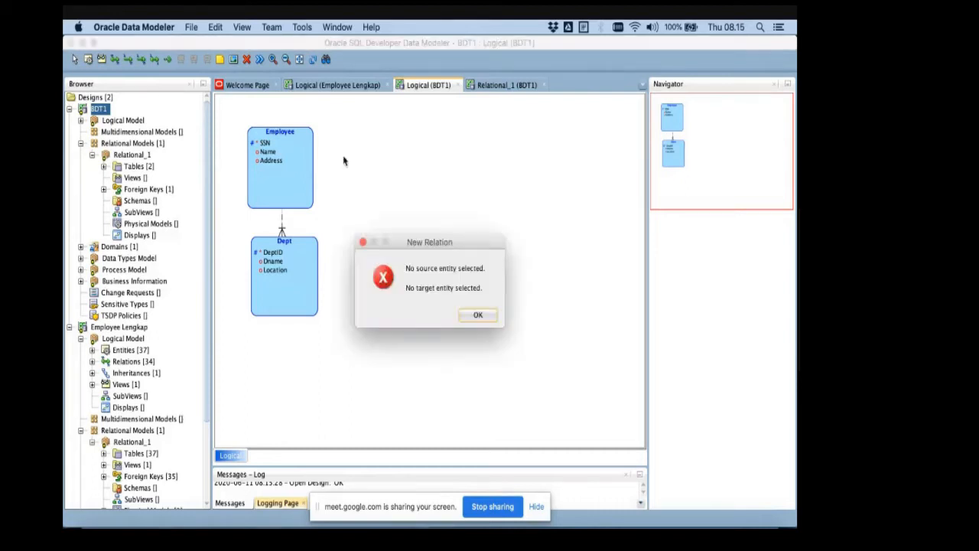
left_click(471, 317)
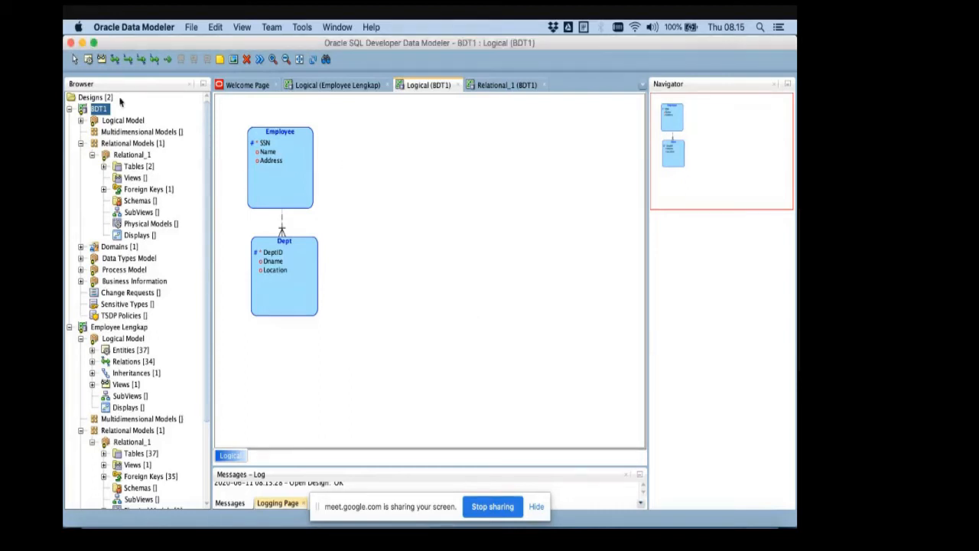
- Draw a new entity beside Employee in the BDT1 logical diagram and name it Position
left_click(89, 62)
mouse_move(355, 130)
left_mouse_down()
mouse_move(422, 223)
mouse_move(421, 211)
left_mouse_up()
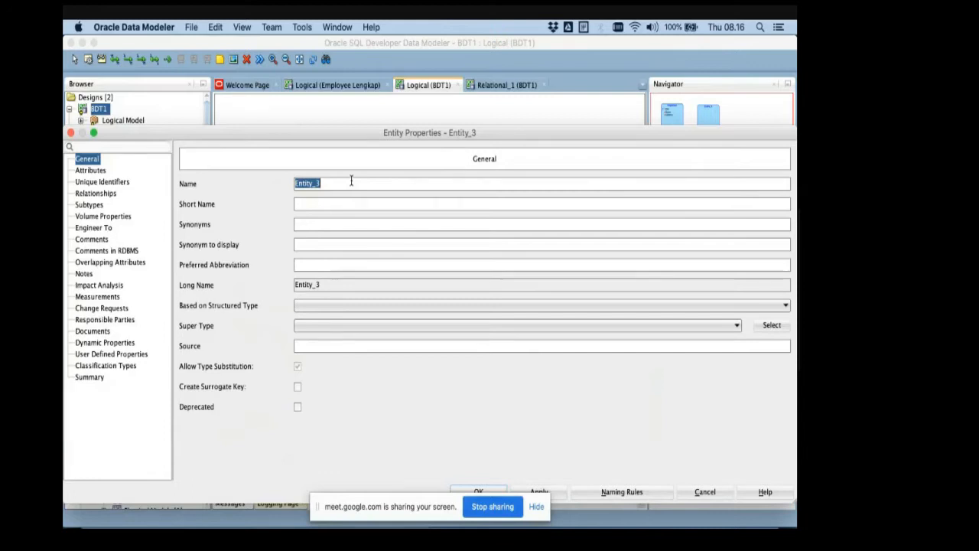
key("BackSpace")
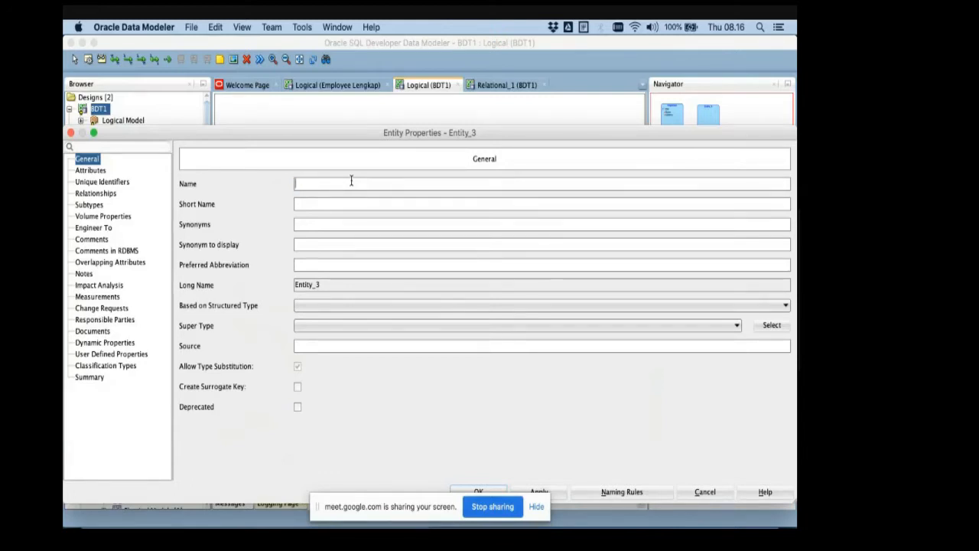
type("Post")
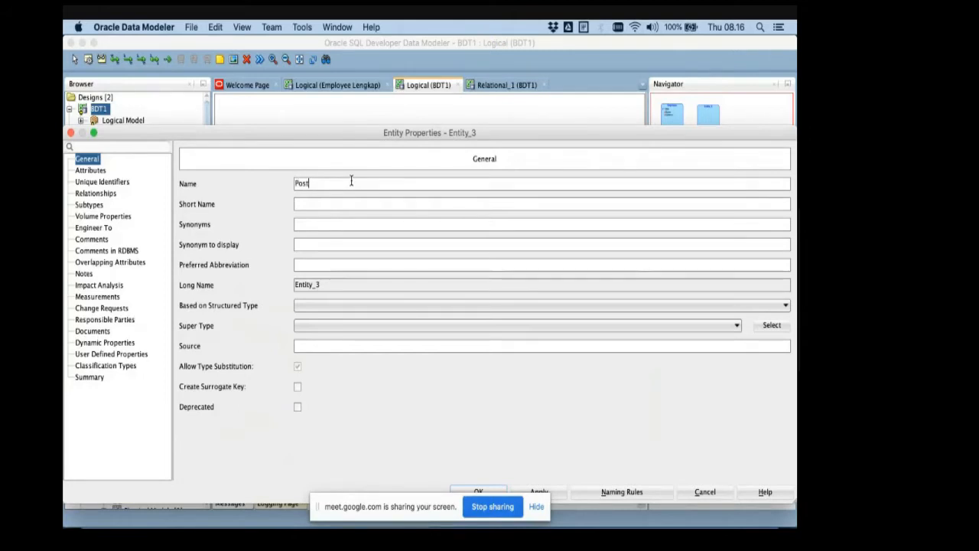
key("BackSpace")
key("BackSpace")
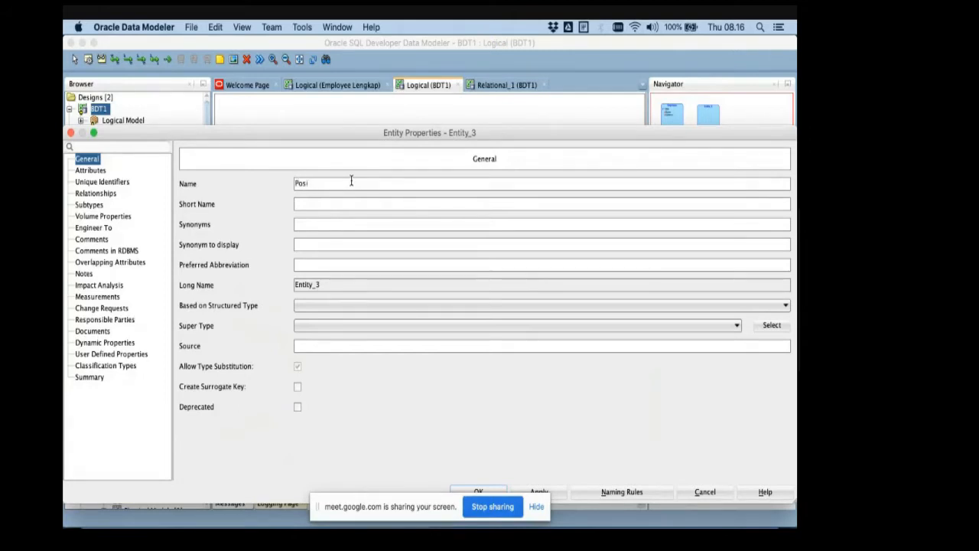
type("stion")
key("BackSpace")
key("BackSpace")
key("BackSpace")
key("BackSpace")
type("tion")
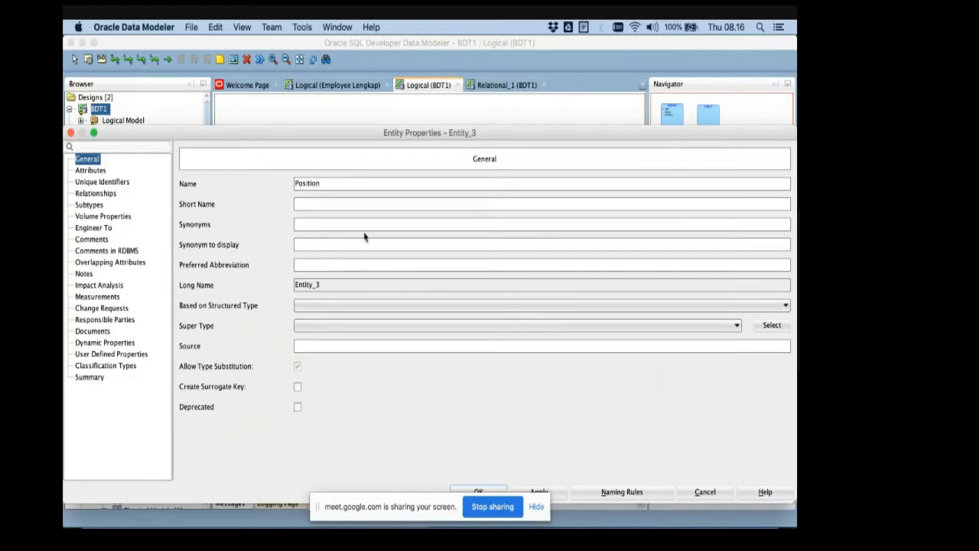
- Try to add and name an attribute for the new Position entity
left_click(90, 170)
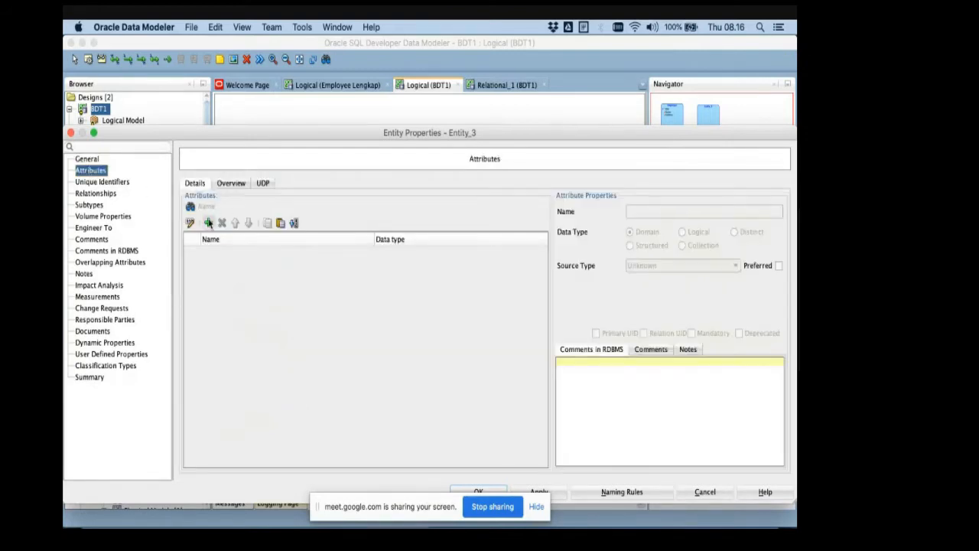
left_click(208, 222)
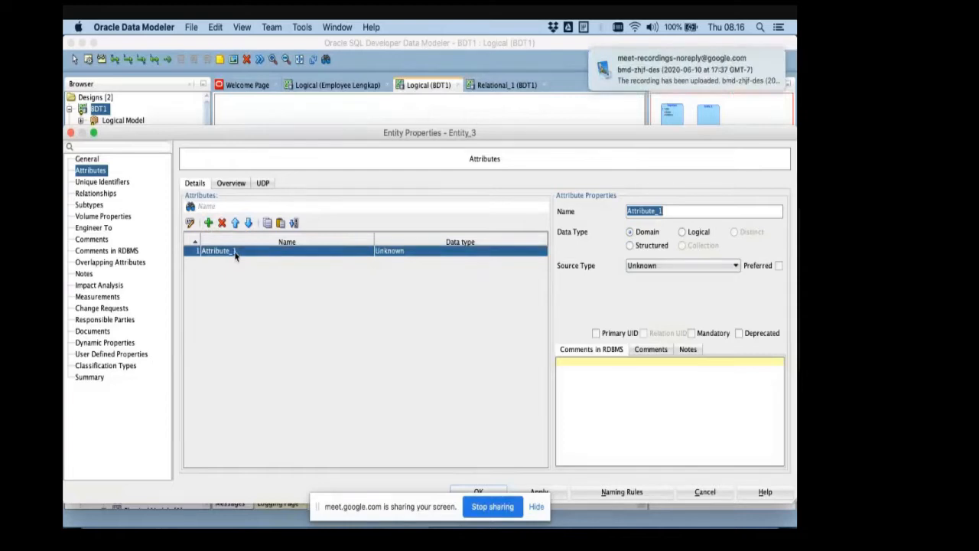
left_click(235, 256)
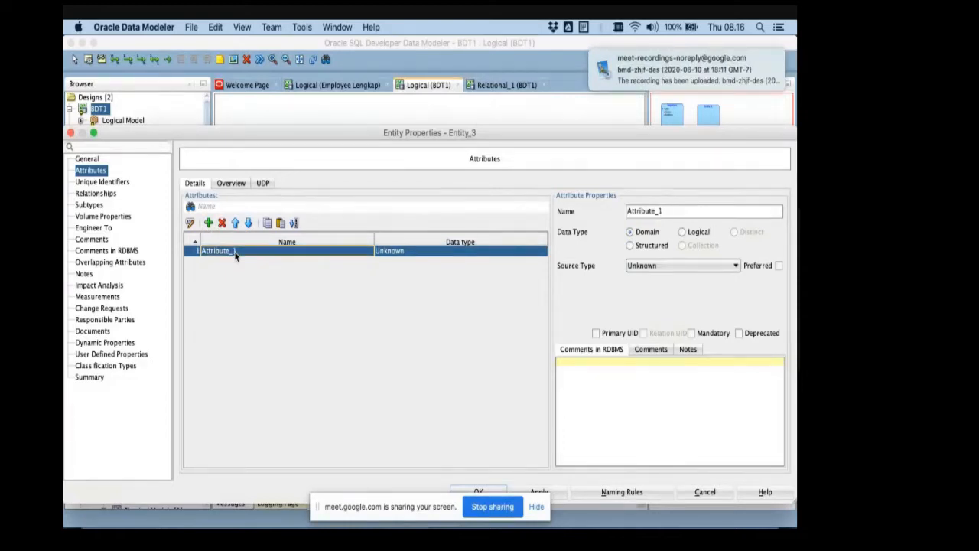
double_click(235, 255)
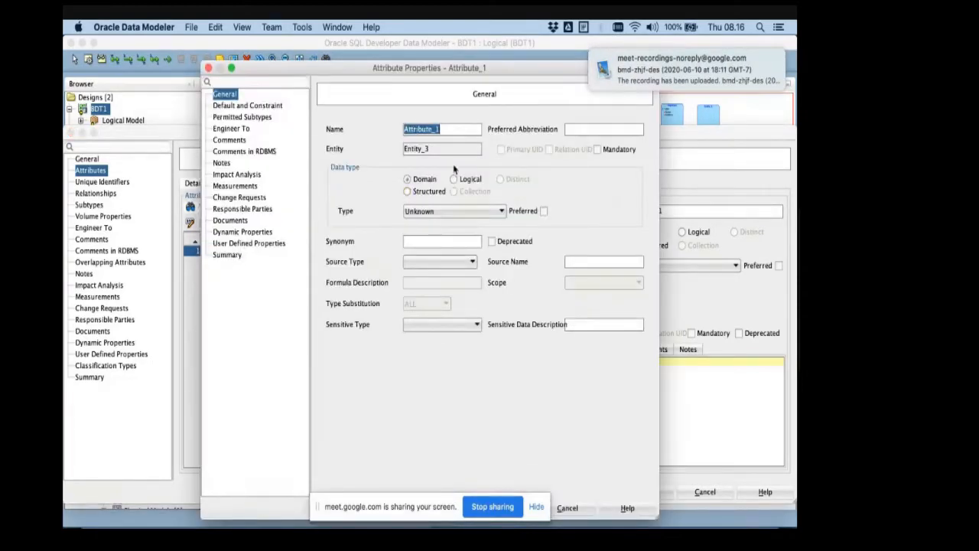
key("Escape")
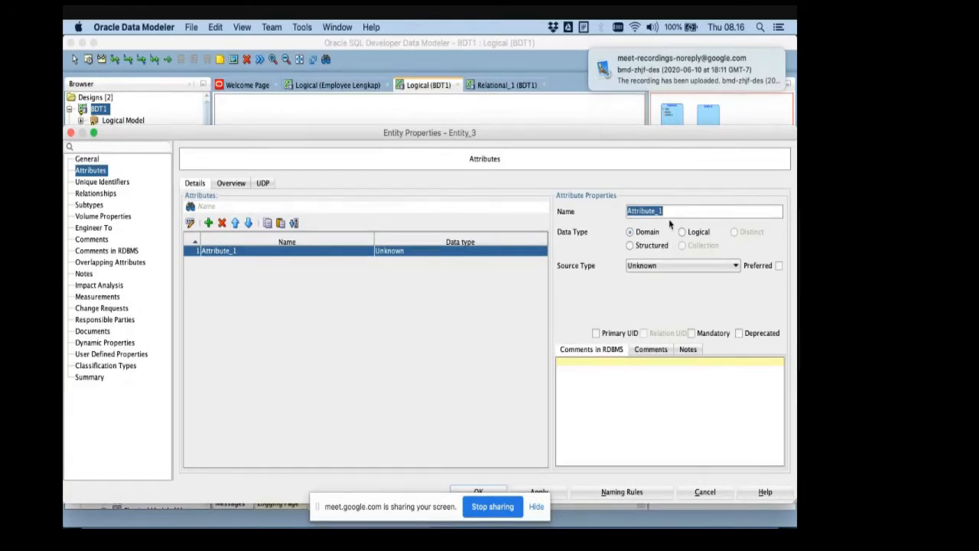
key("BackSpace")
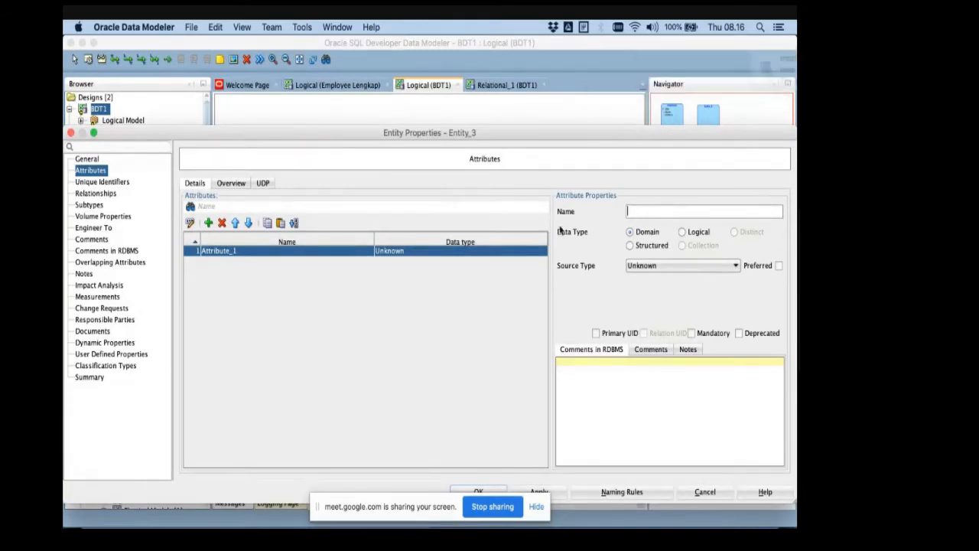
key("Escape")
left_click(290, 261)
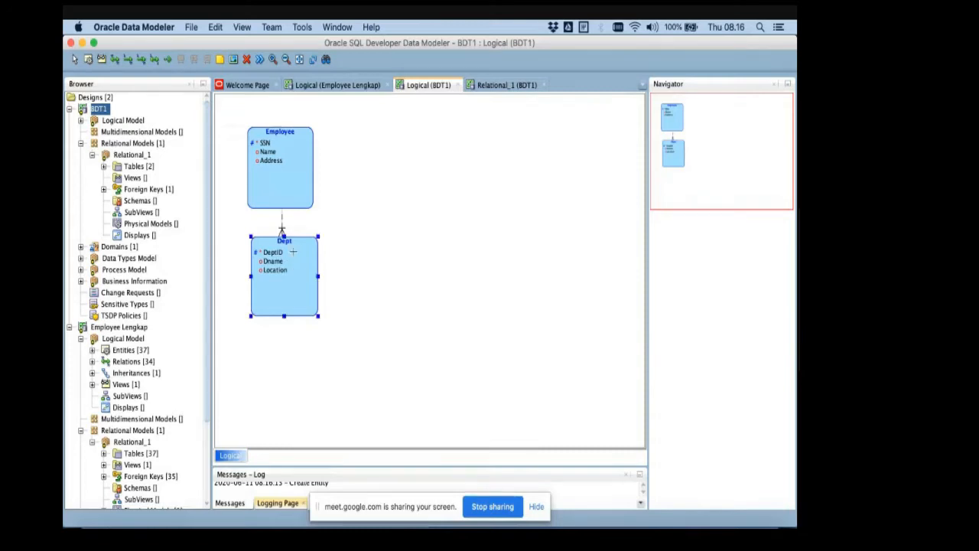
right_click(293, 252)
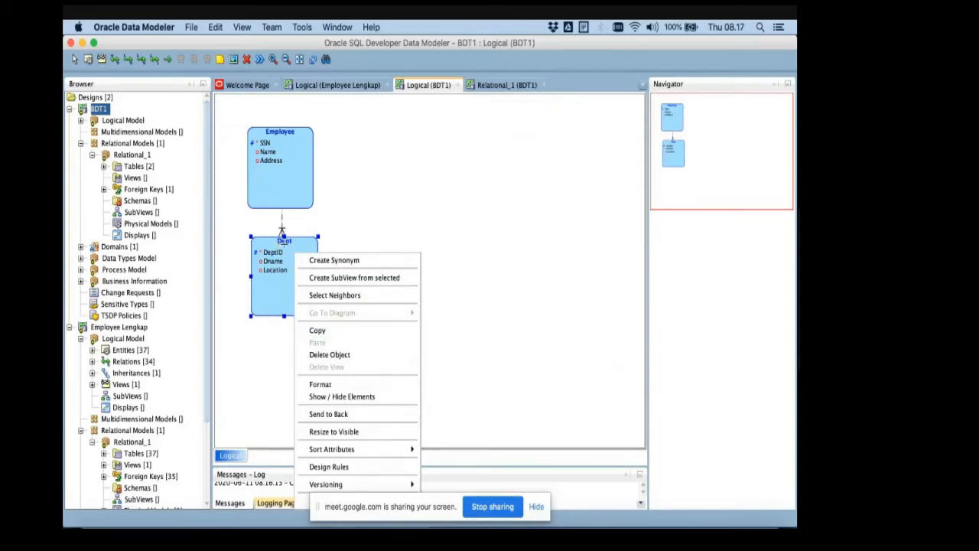
left_click(279, 243)
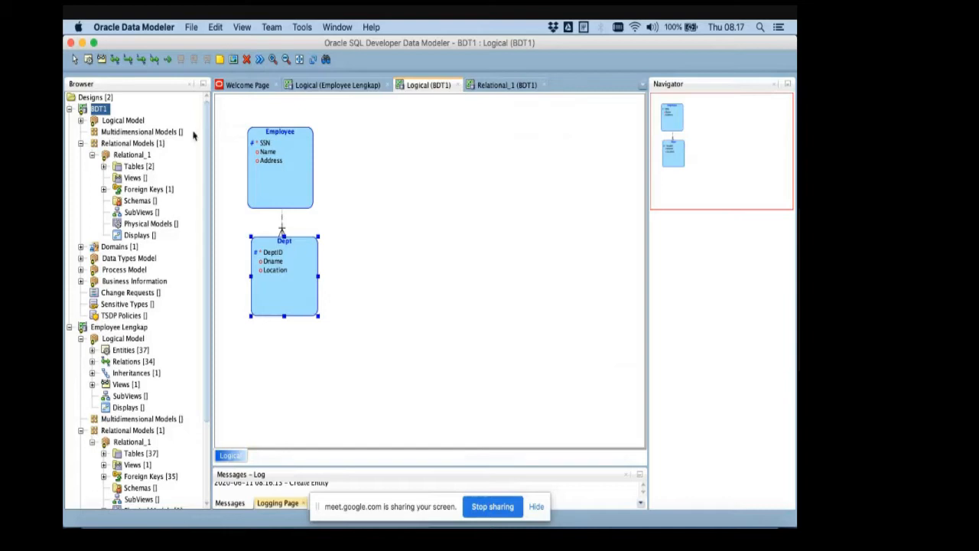
left_click(153, 64)
left_click(309, 253)
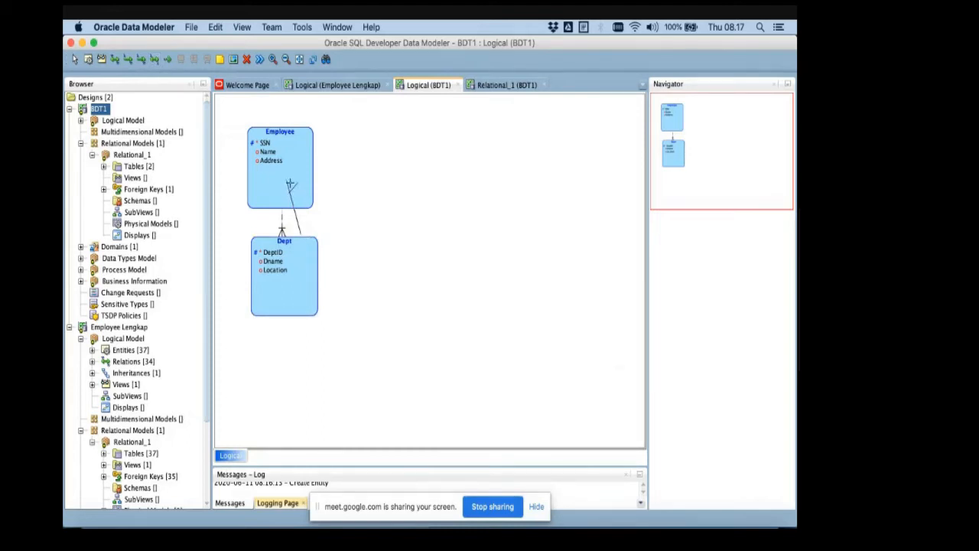
left_click(290, 184)
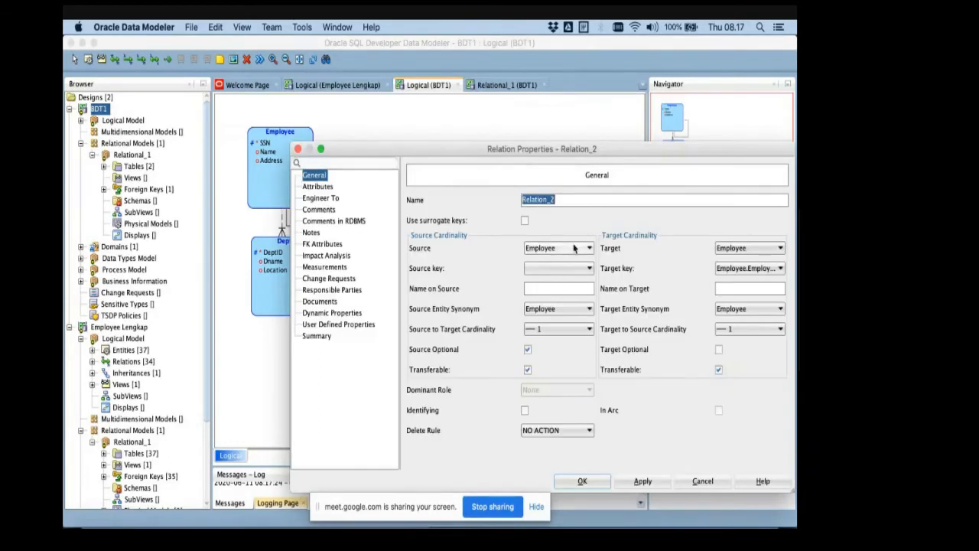
key("BackSpace")
type("Lead")
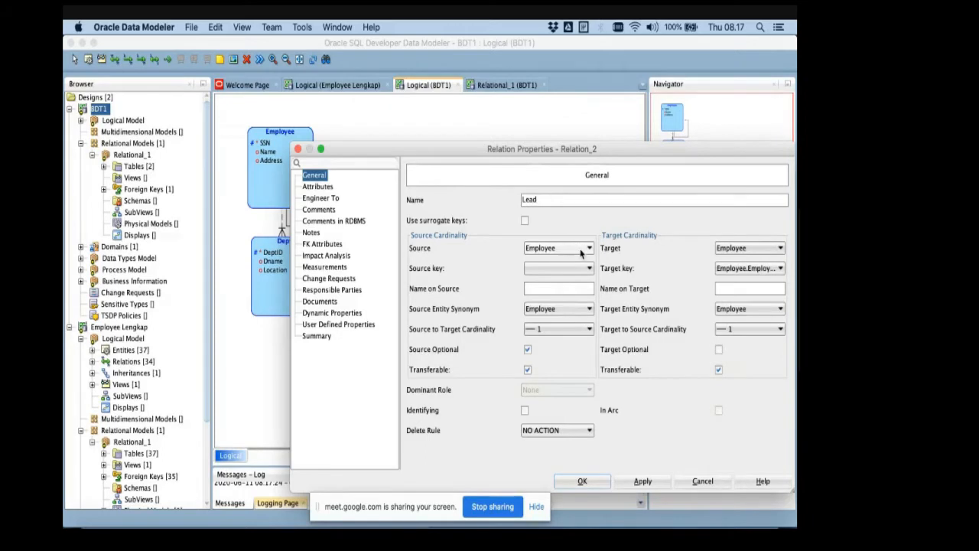
key("Return")
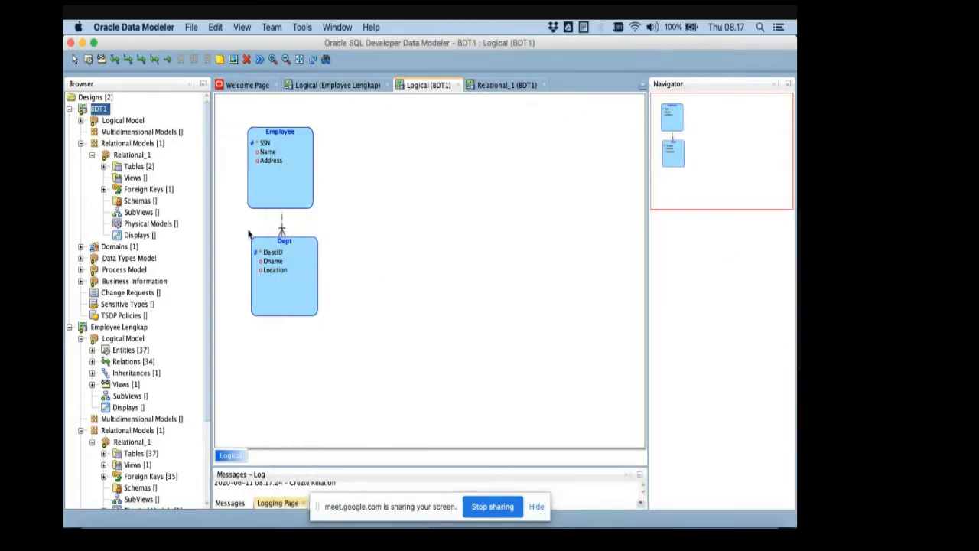
- Draw a 1:1 relation from Dept to Employee and name it LeadBy
left_click(154, 59)
left_click(299, 196)
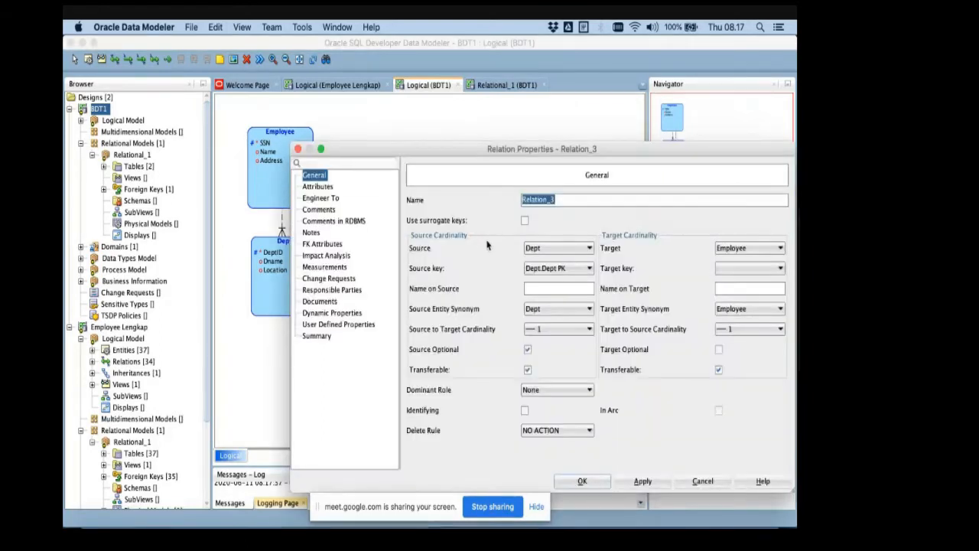
type("Lead")
key("BackSpace")
key("BackSpace")
key("BackSpace")
type("Dipimp")
key("BackSpace")
key("BackSpace")
key("BackSpace")
key("BackSpace")
key("BackSpace")
key("BackSpace")
key("BackSpace")
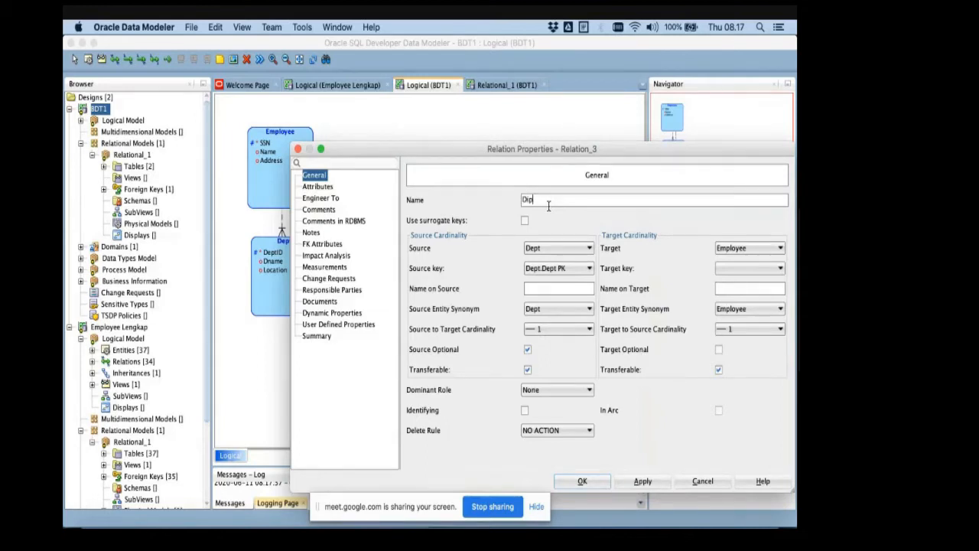
type("Lead")
- Make LeadBy's source mandatory and its target optional, with Employee.Employee PK as target key, and save the relation
left_click(527, 349)
left_click(718, 349)
left_click(764, 269)
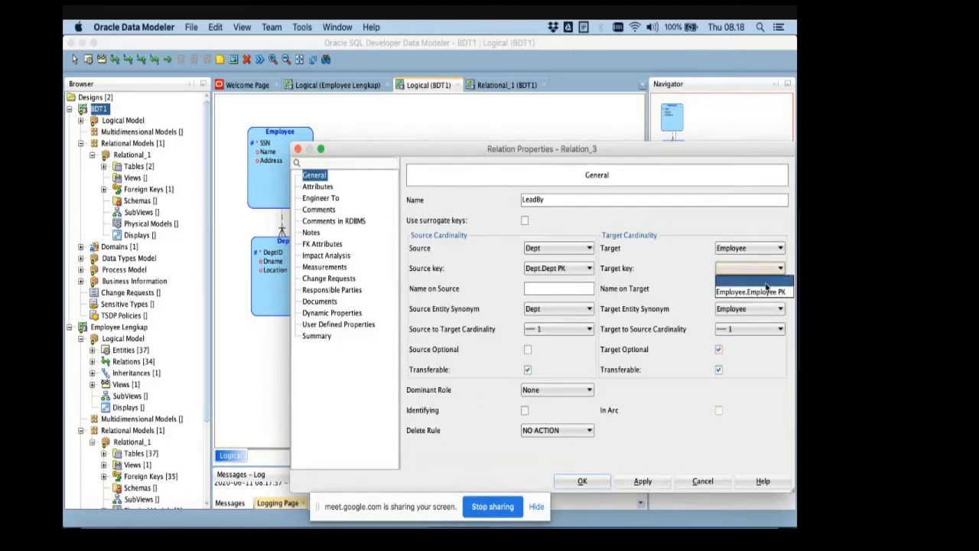
left_click(766, 291)
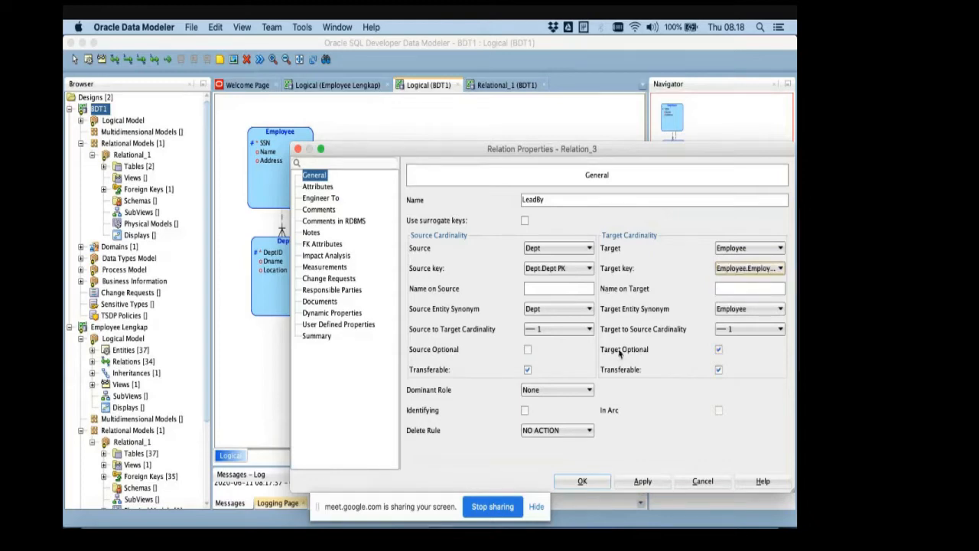
left_click(643, 481)
left_click(583, 481)
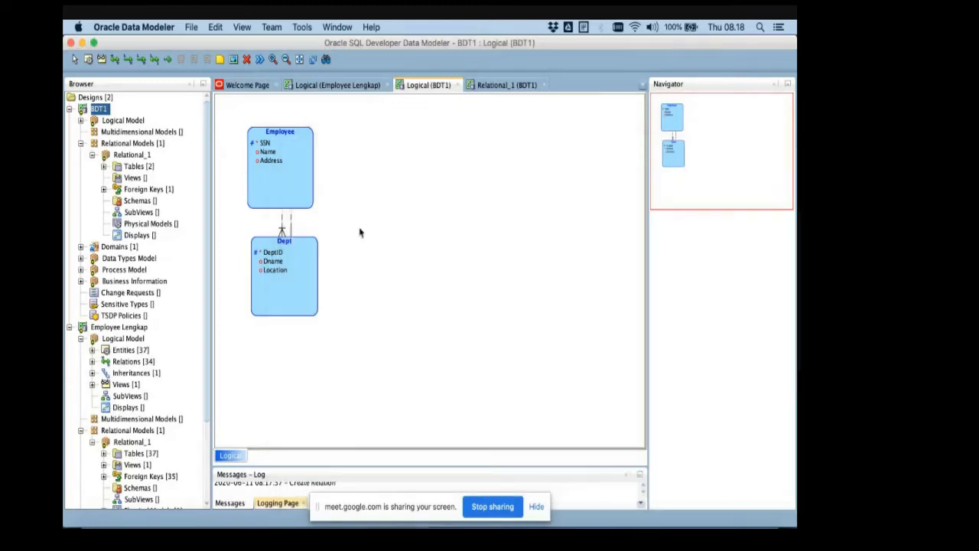
- Set the target key of Relation_Join to Dept.Dept PK, keeping the Employee primary key as source key, and save it
double_click(281, 233)
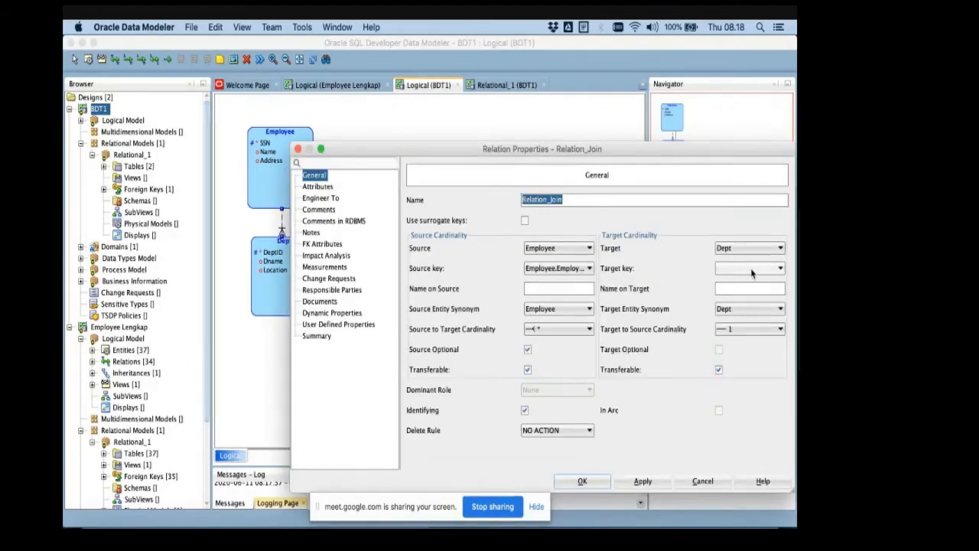
left_click(564, 269)
left_click(558, 291)
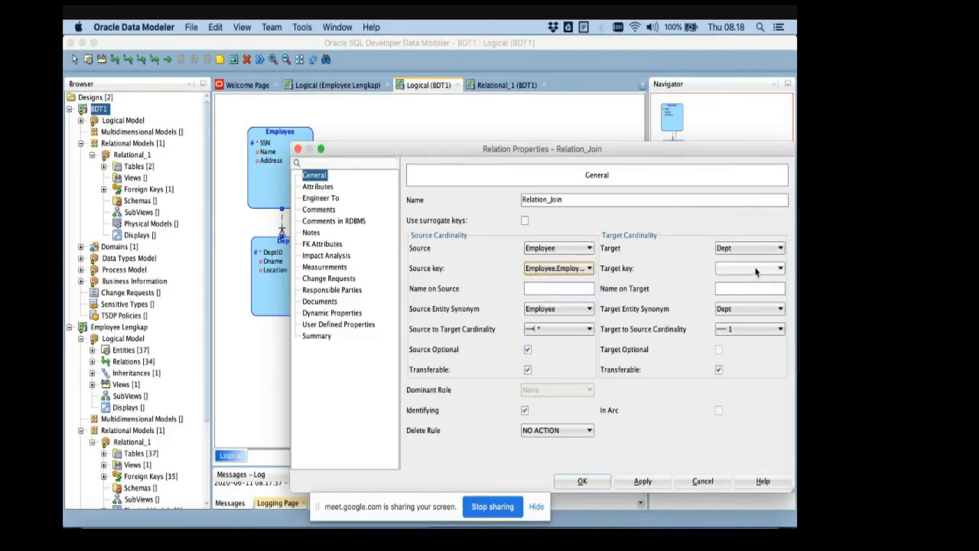
left_click(755, 269)
left_click(756, 293)
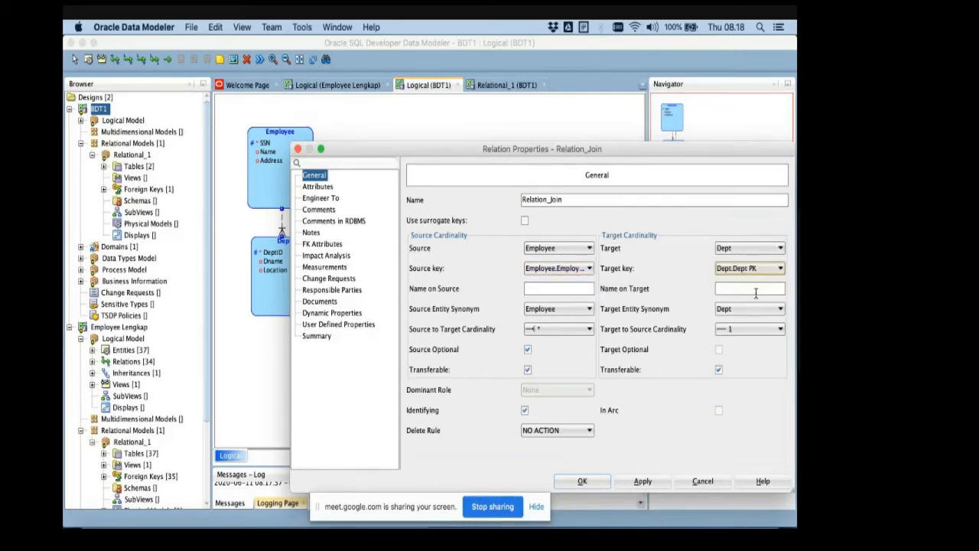
left_click(642, 481)
left_click(582, 481)
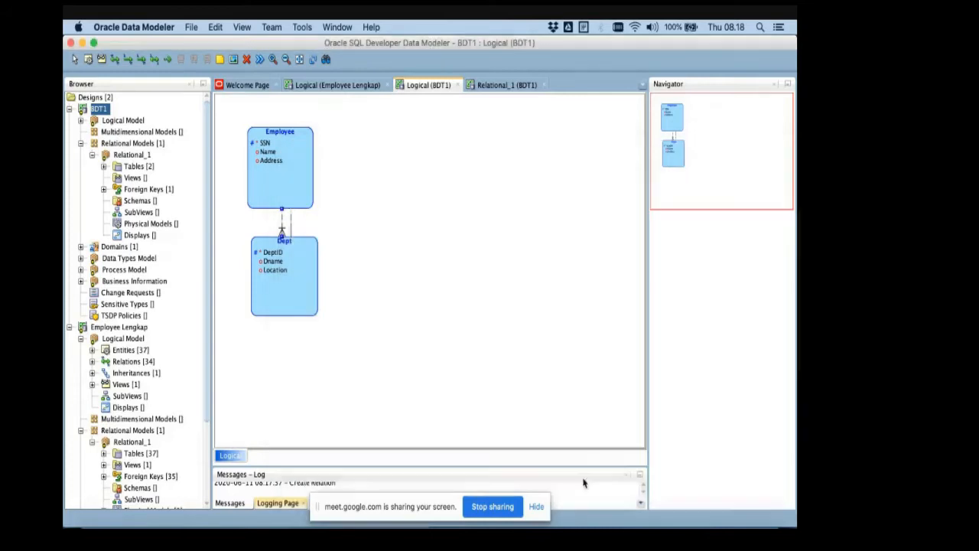
- Draw a new entity beside Employee in the logical diagram and name it Dependent
left_click(295, 229)
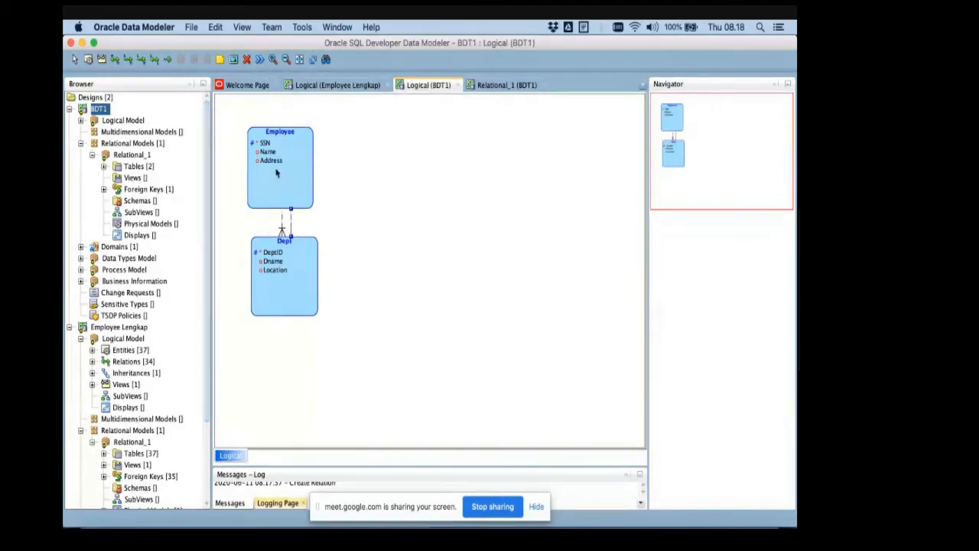
left_click(88, 62)
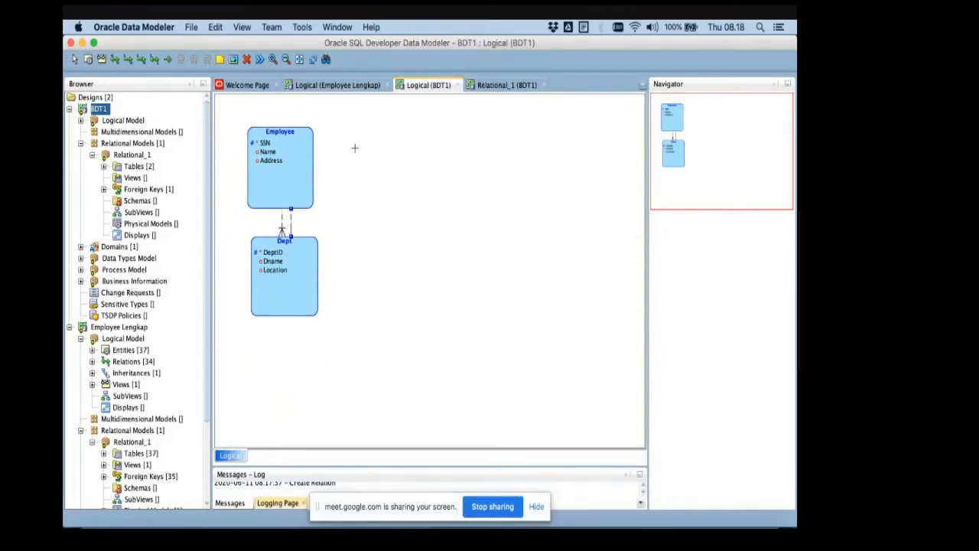
left_click_drag(340, 127, 393, 207)
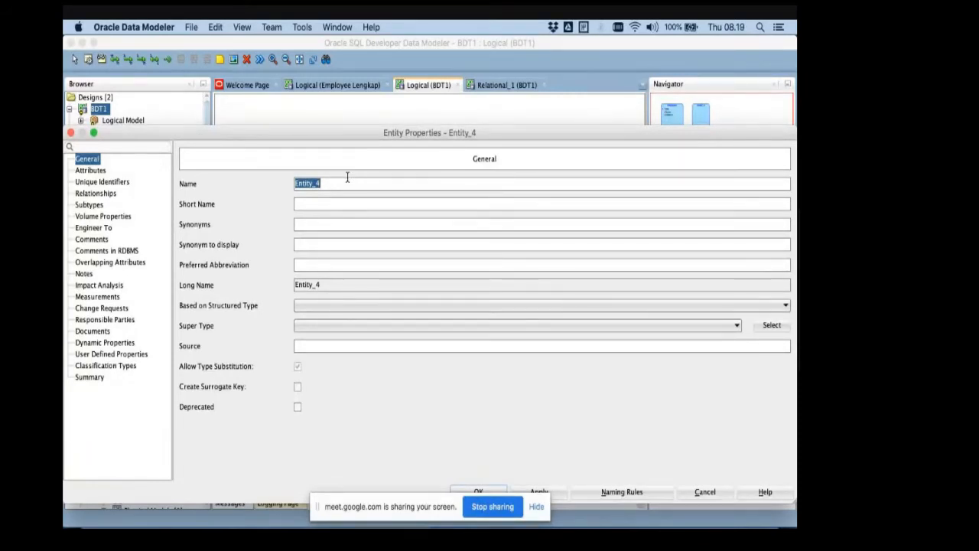
type("Dependent")
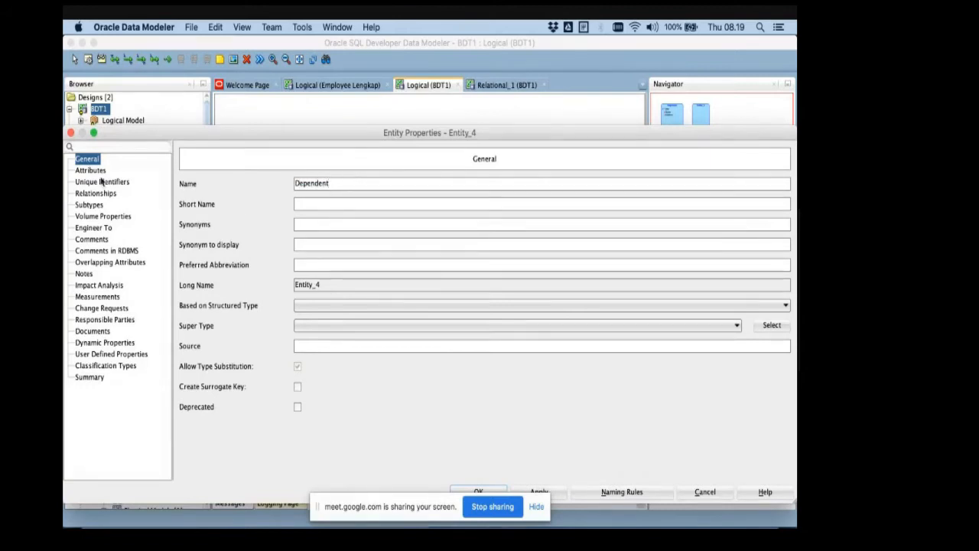
- Add an attribute called Name to the Dependent entity
left_click(78, 171)
left_click(208, 223)
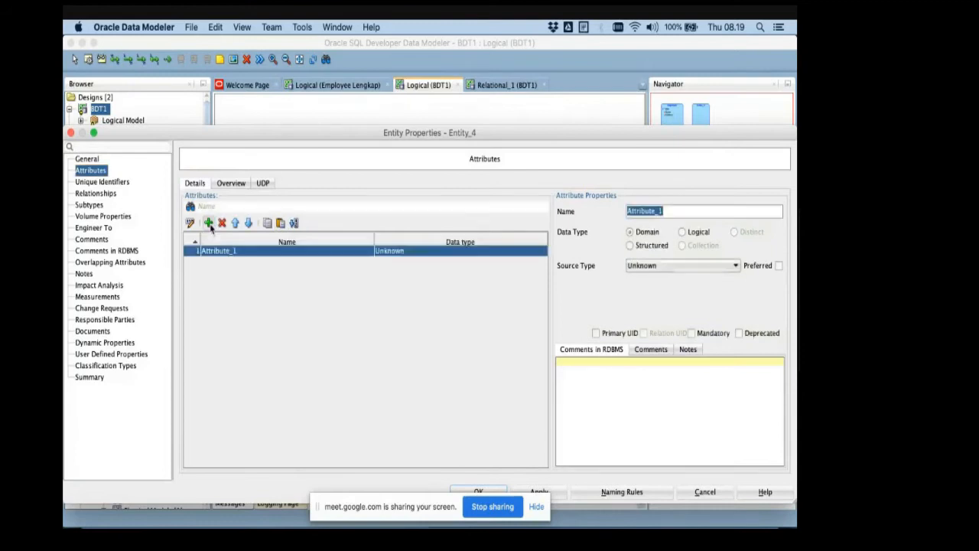
type("N")
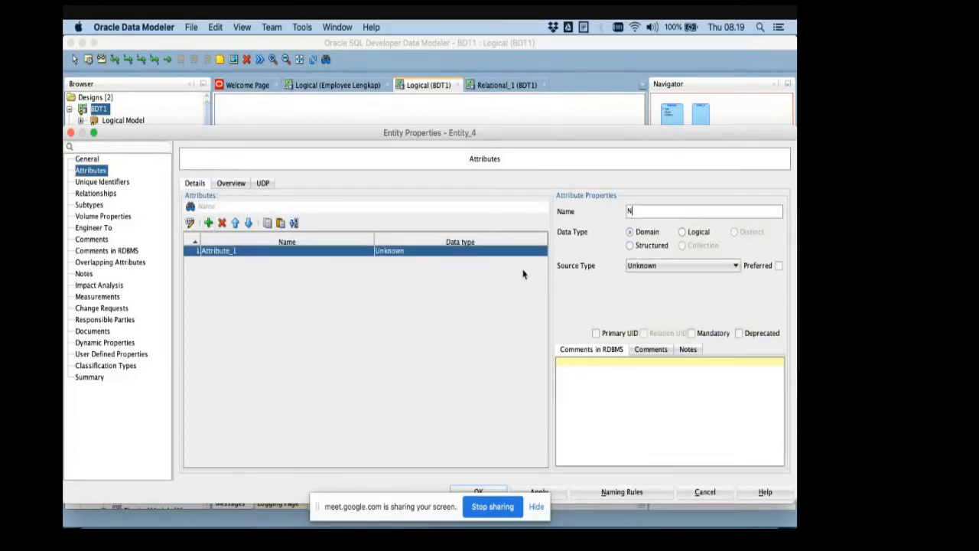
type("ame")
- Give the Name attribute the logical data type VARCHAR with size 35
left_click(694, 239)
left_click(694, 264)
key("v")
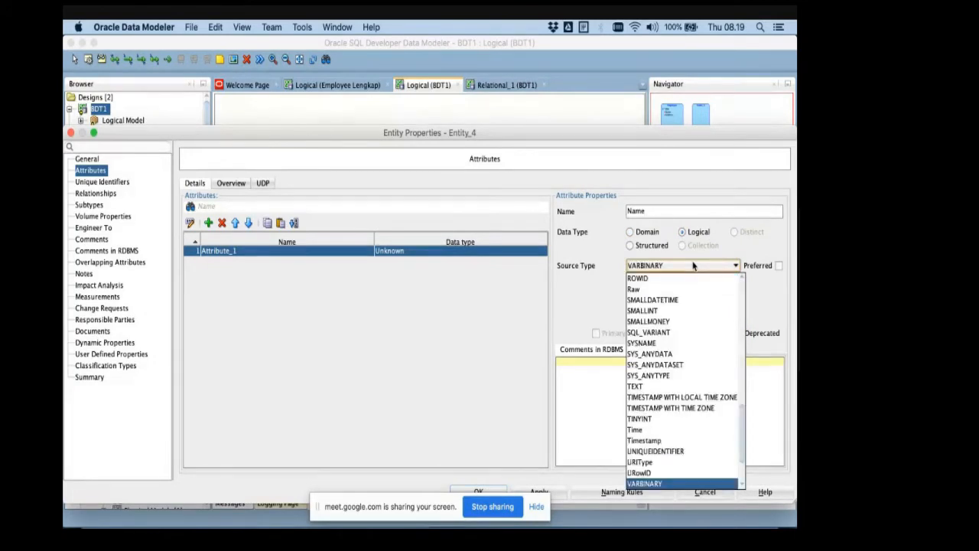
scroll(673, 397, "down", 2)
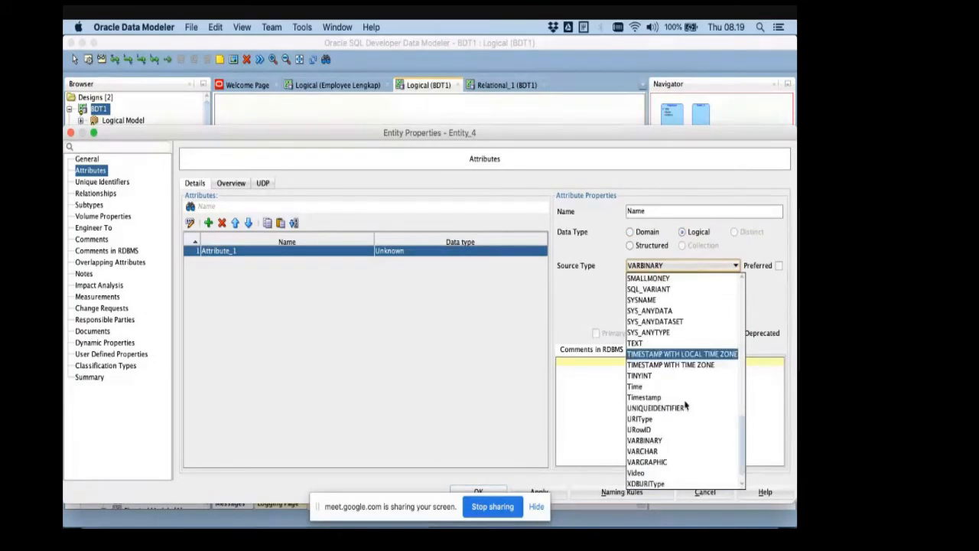
left_click(672, 451)
left_click(661, 285)
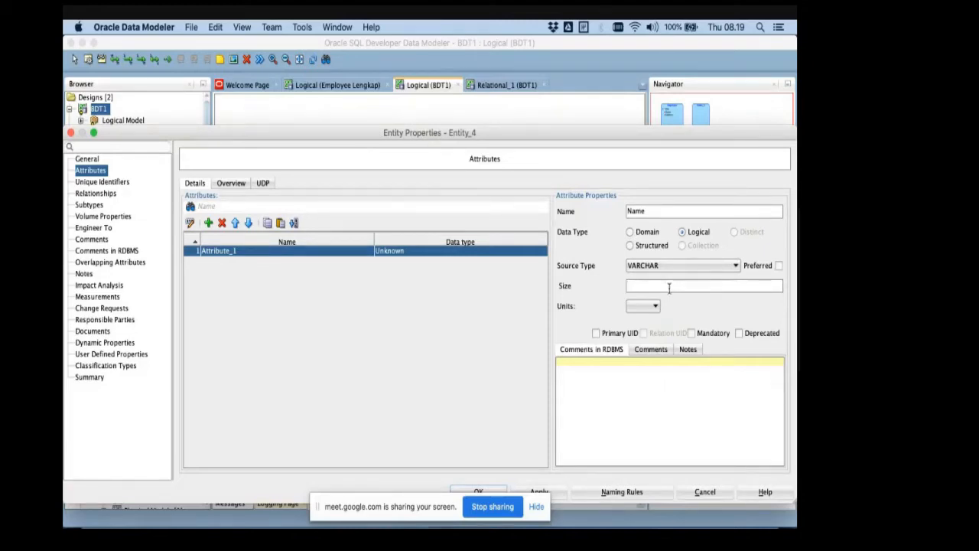
type("5")
- Make the Name attribute mandatory and apply it, hiding the screen-sharing notice that covers the dialog
left_click(697, 339)
left_click(536, 508)
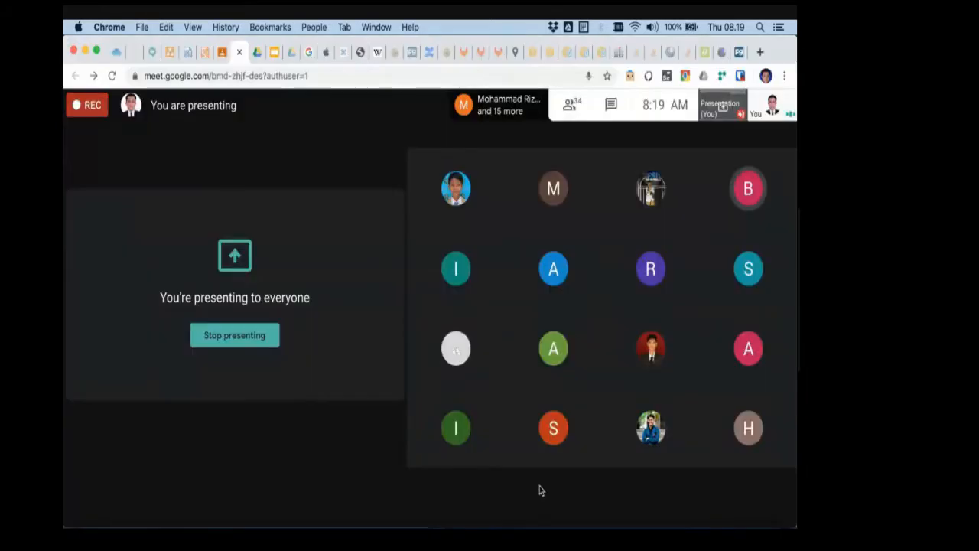
key("super+Tab")
left_click(539, 492)
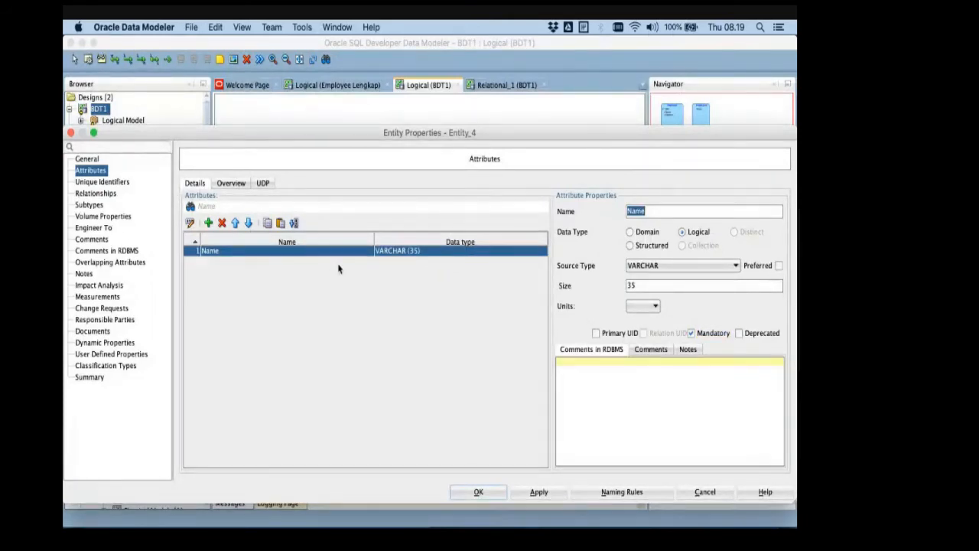
- Consult the ER schema slide in PowerPoint, return to Data Modeler and add a Dependent attribute named Sex
key("super+Tab")
key("super+Tab")
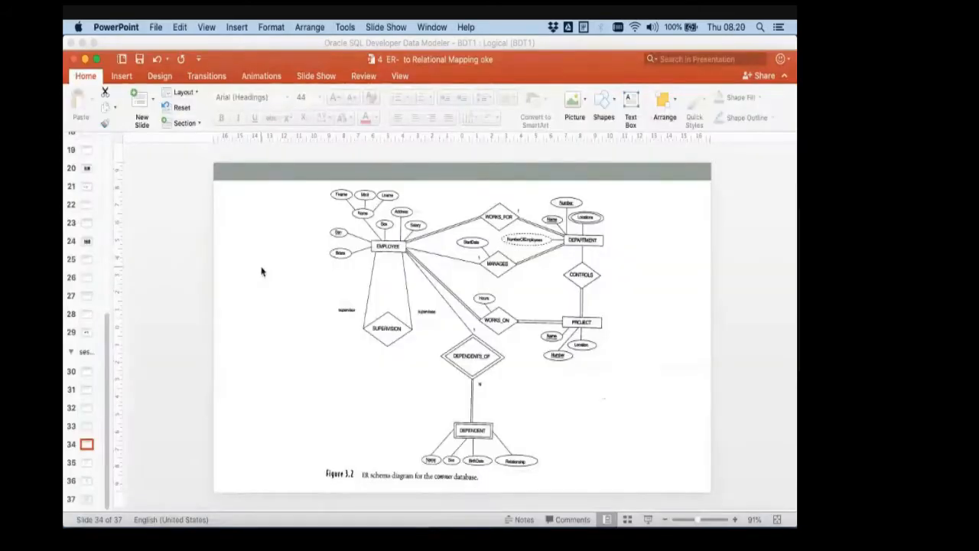
key("super+Tab")
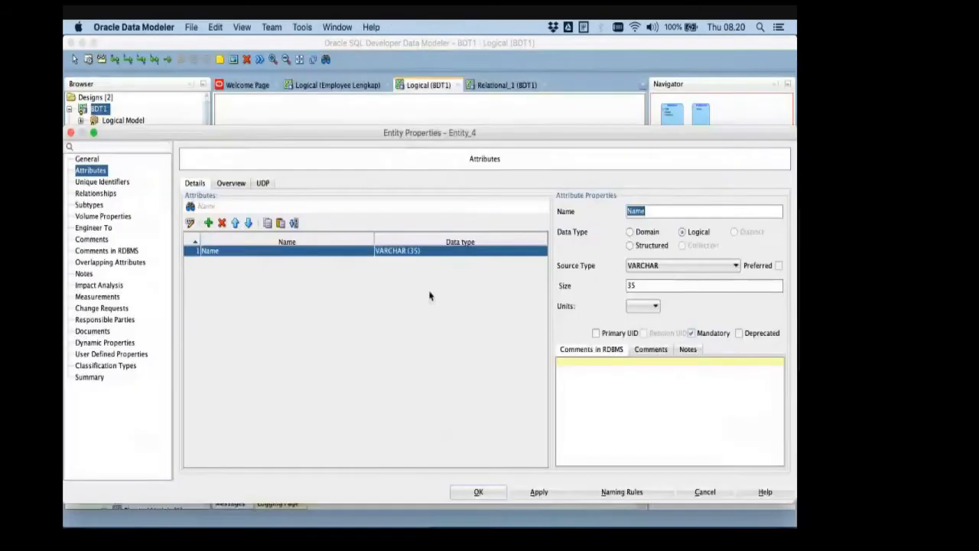
left_click(208, 222)
type("sex")
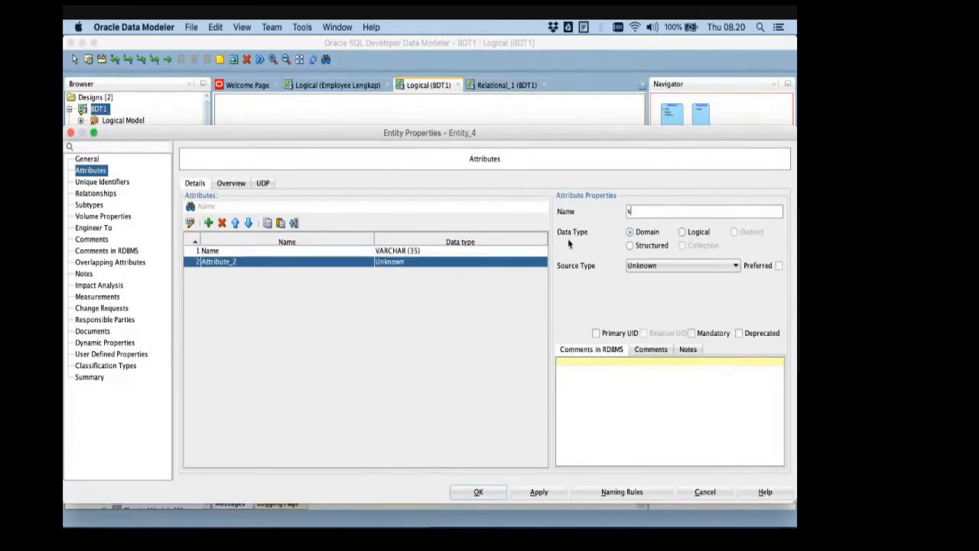
key("BackSpace")
key("BackSpace")
key("BackSpace")
type("Sex")
- Give the Sex attribute the logical data type CHAR, leave it non-mandatory, and apply the change
left_click(681, 232)
left_click(672, 266)
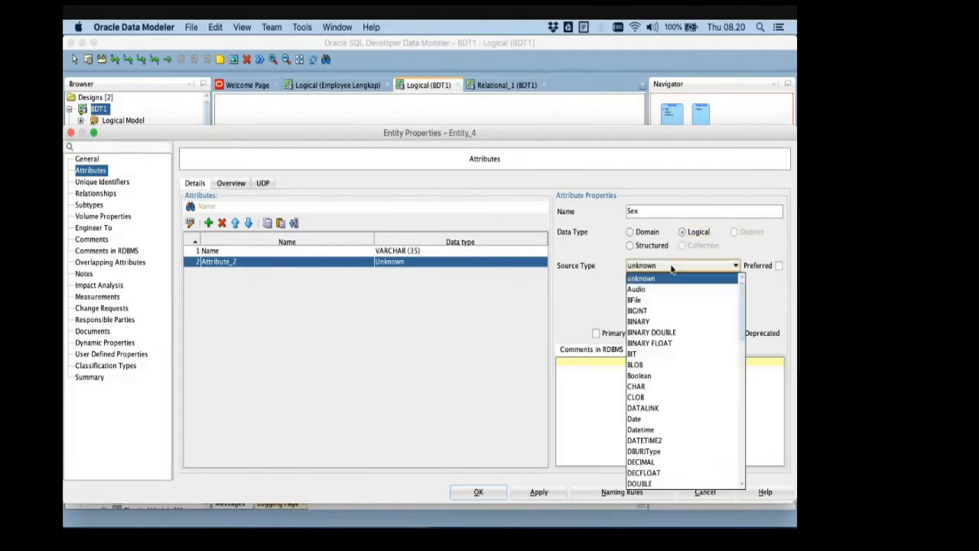
left_click(657, 386)
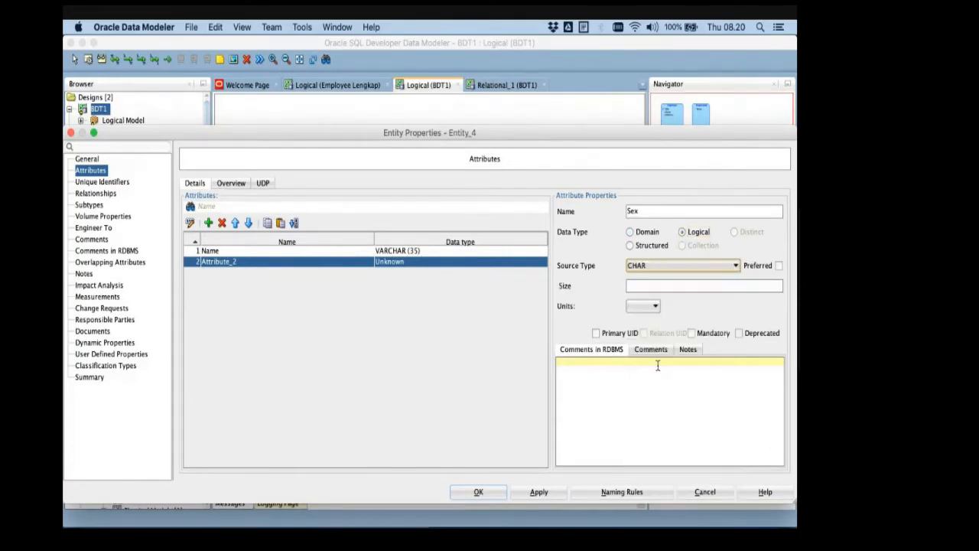
left_click(705, 335)
left_click(705, 336)
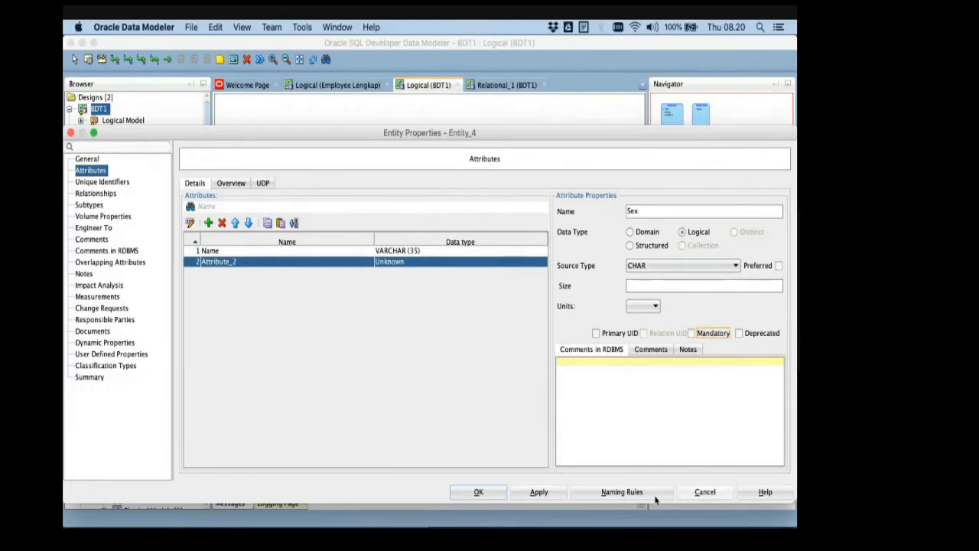
left_click(538, 491)
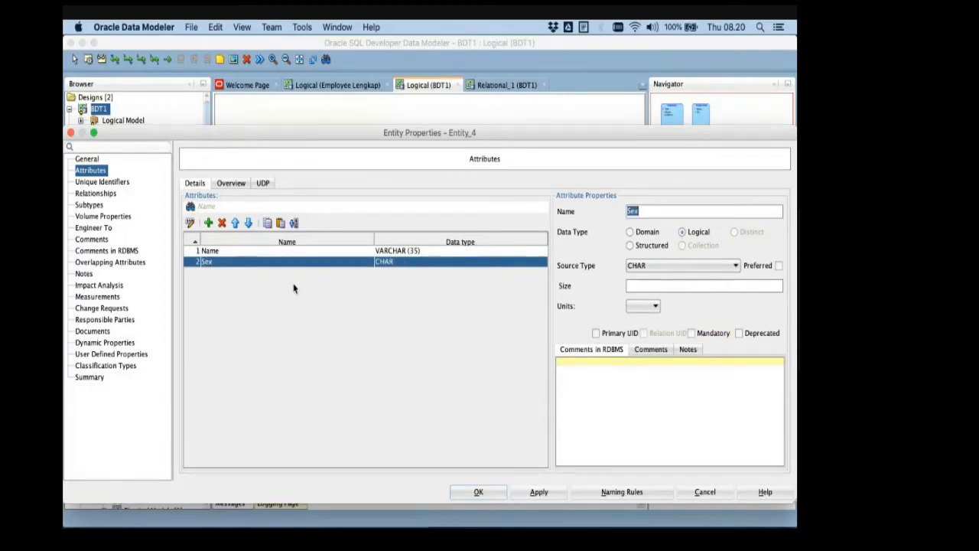
- Add a third attribute named BOD to the Dependent entity
left_click(208, 223)
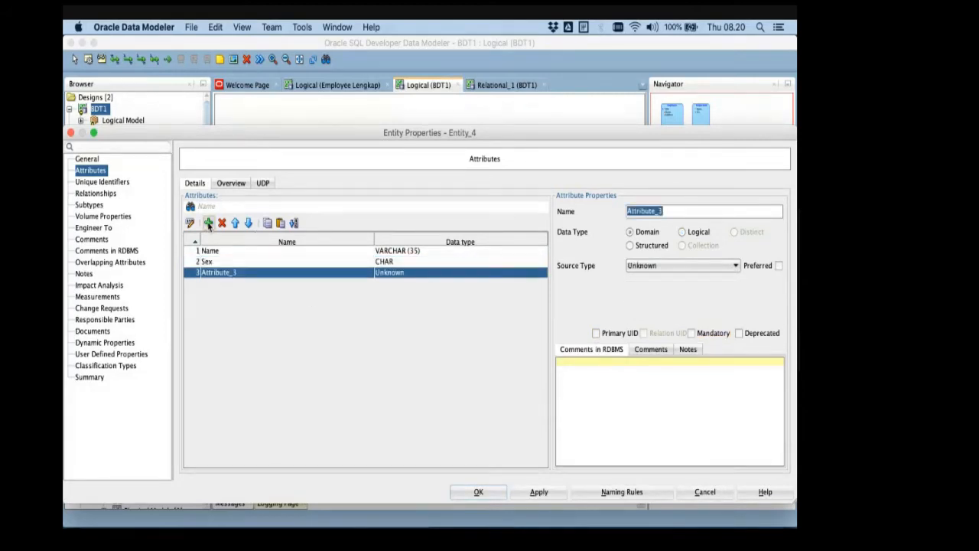
key("super+Tab")
key("super+Tab")
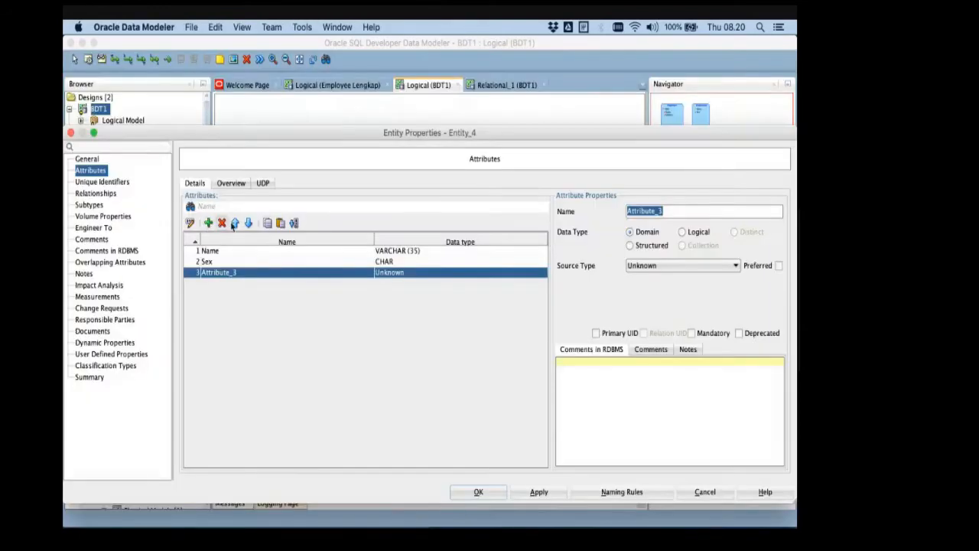
type("BOD")
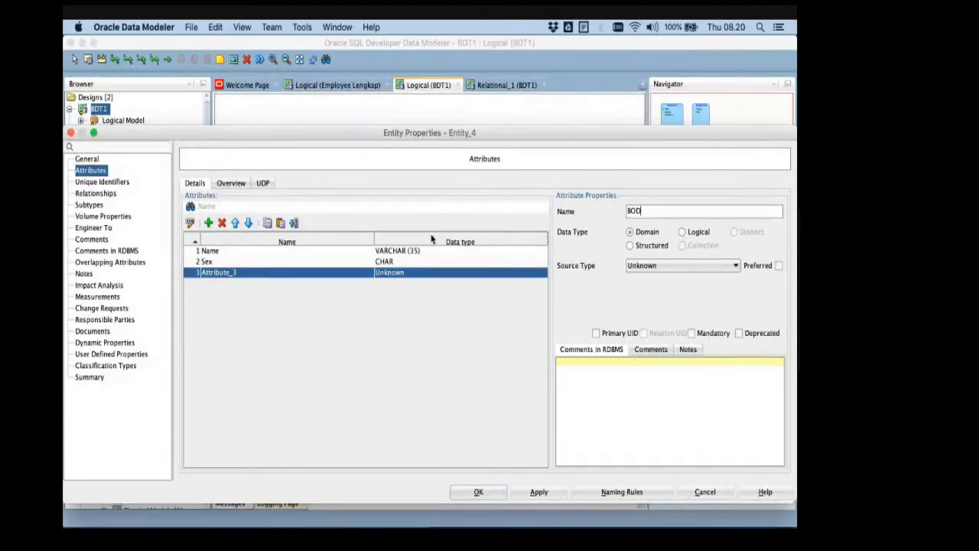
- Give the BOD attribute the logical data type Date, make it mandatory, and apply the change
left_click(681, 232)
left_click(686, 267)
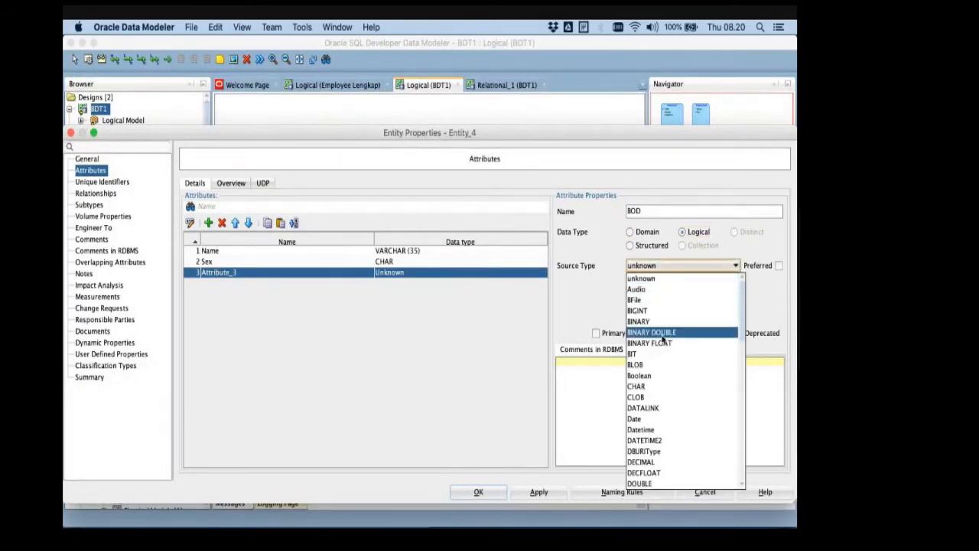
key("d")
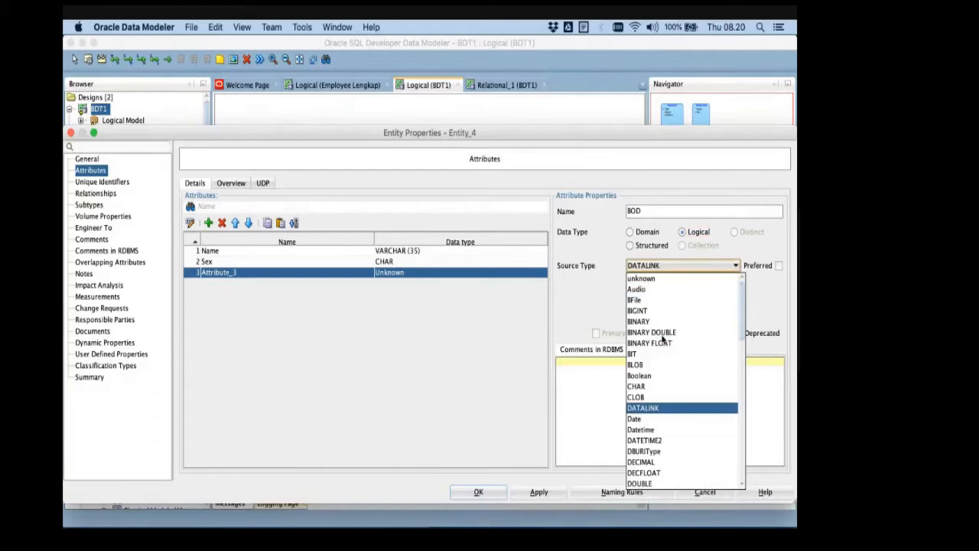
left_click(653, 419)
left_click(691, 332)
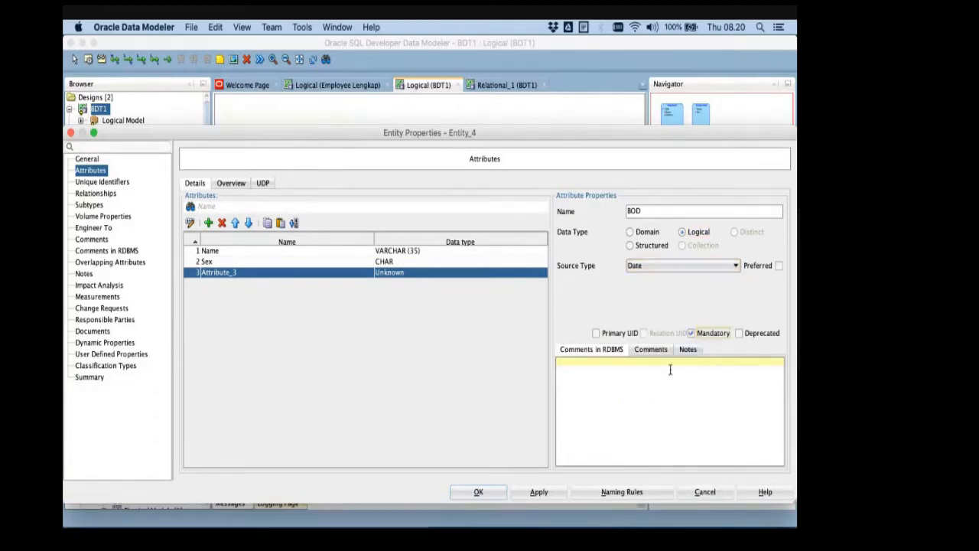
left_click(539, 491)
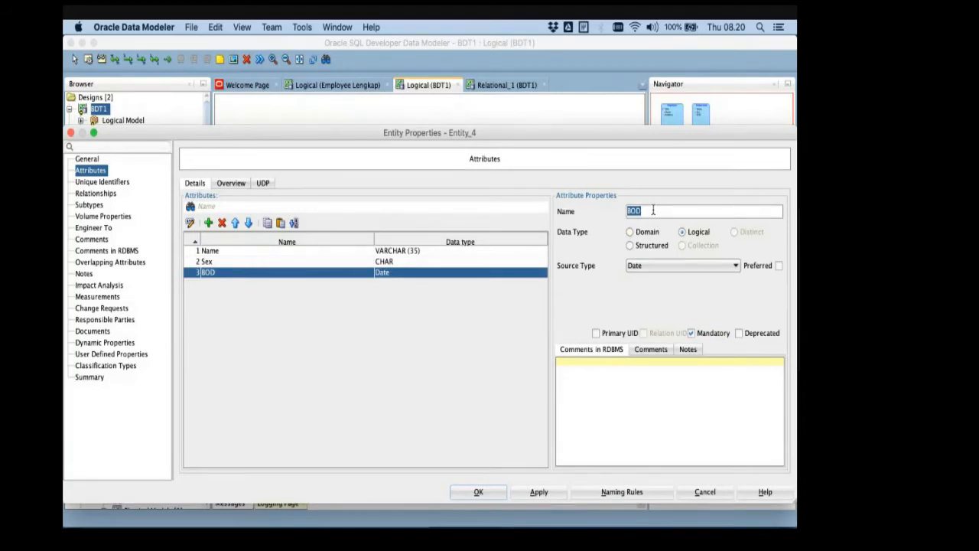
- Add a fourth attribute named Relationship to the Dependent entity
left_click(208, 222)
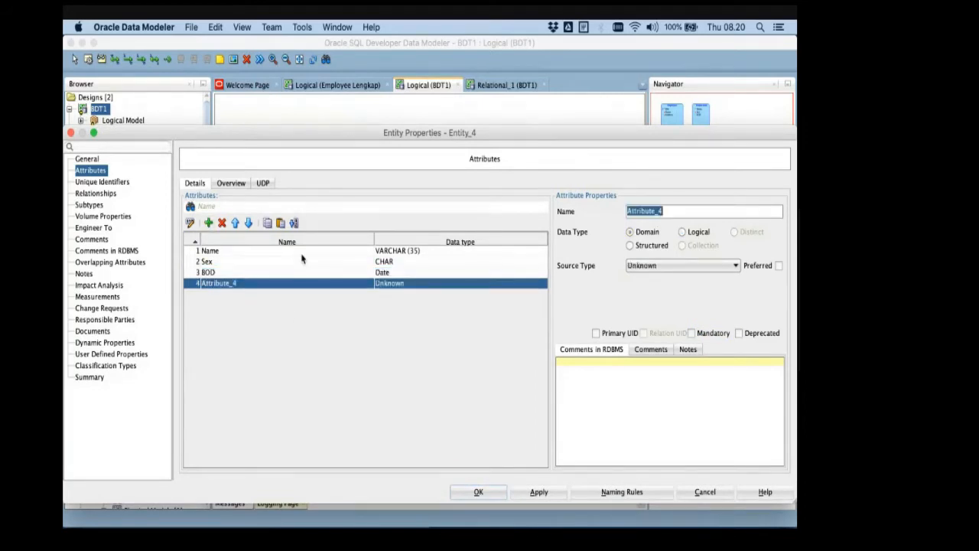
type("Re")
key("BackSpace")
key("BackSpace")
key("BackSpace")
key("BackSpace")
type("Relationship")
- Give the Relationship attribute the logical data type VARCHAR without a size, make it mandatory, and apply the change
left_click(681, 231)
left_click(668, 266)
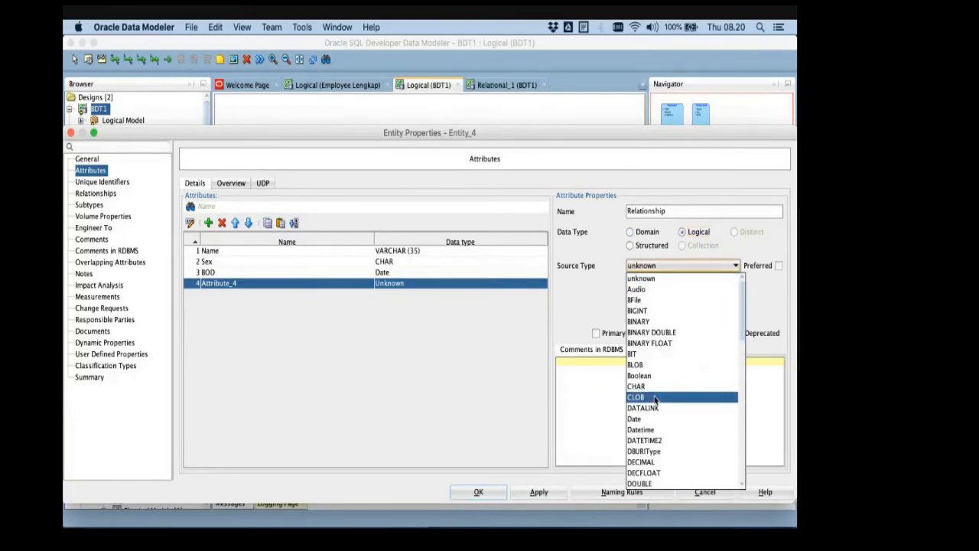
key("v")
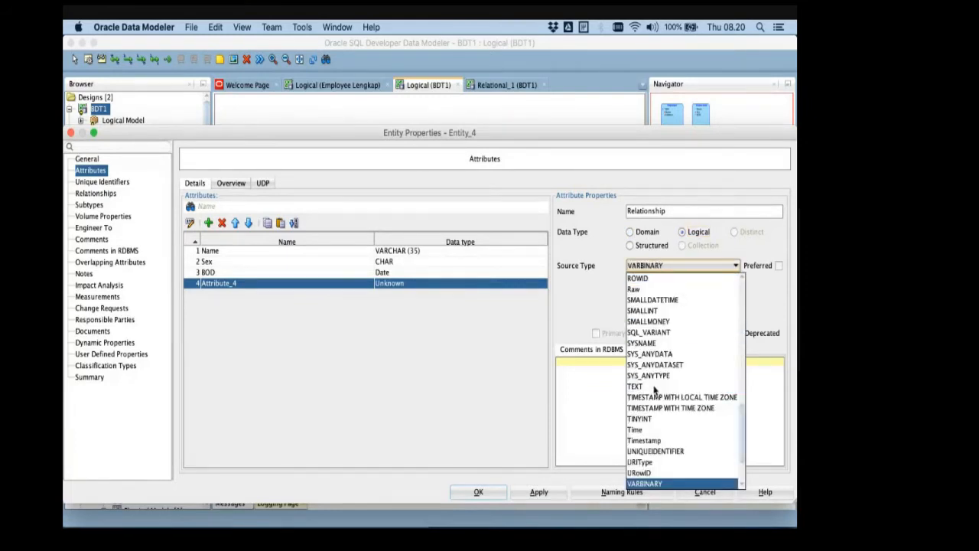
scroll(657, 475, "down", 1)
left_click(657, 474)
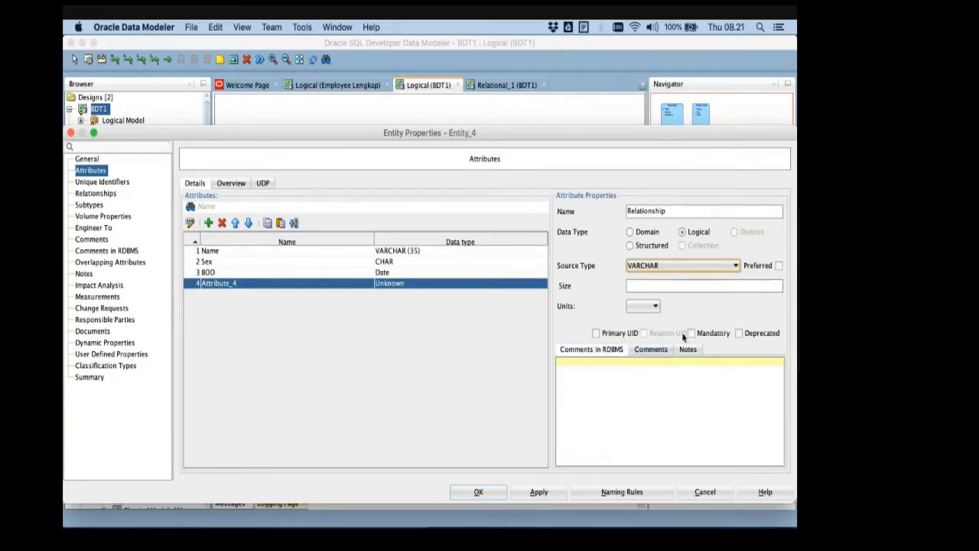
left_click(711, 333)
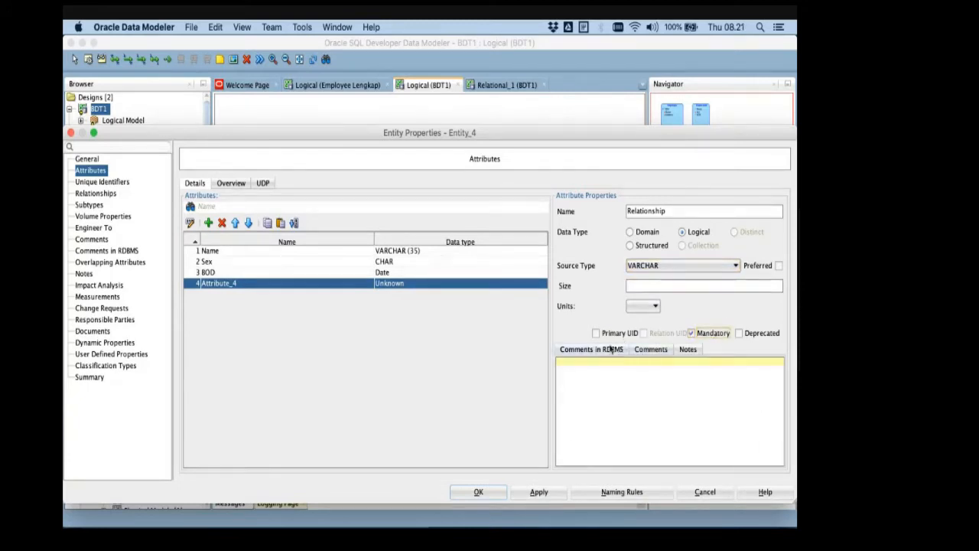
left_click(557, 494)
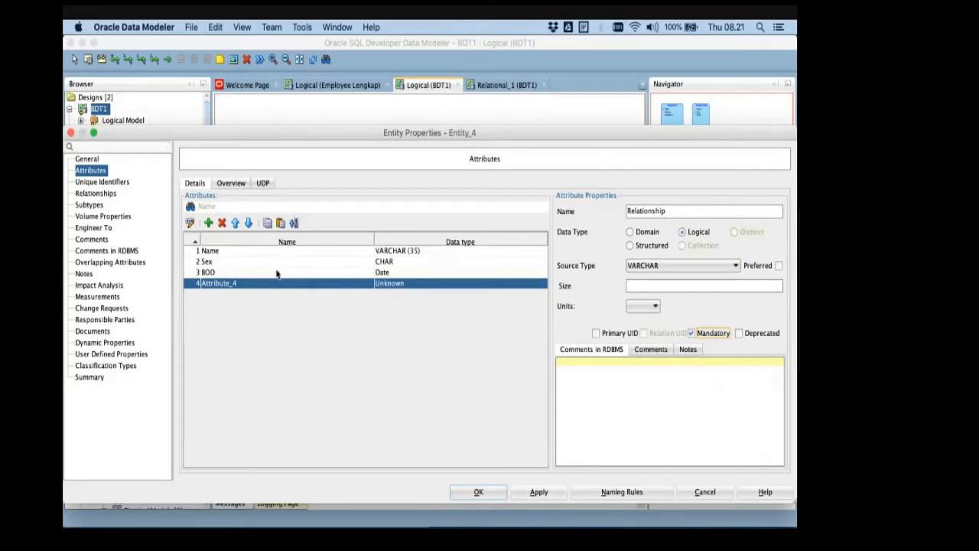
- Make the Name attribute the primary UID of Dependent, apply it, and close the entity properties
left_click(596, 334)
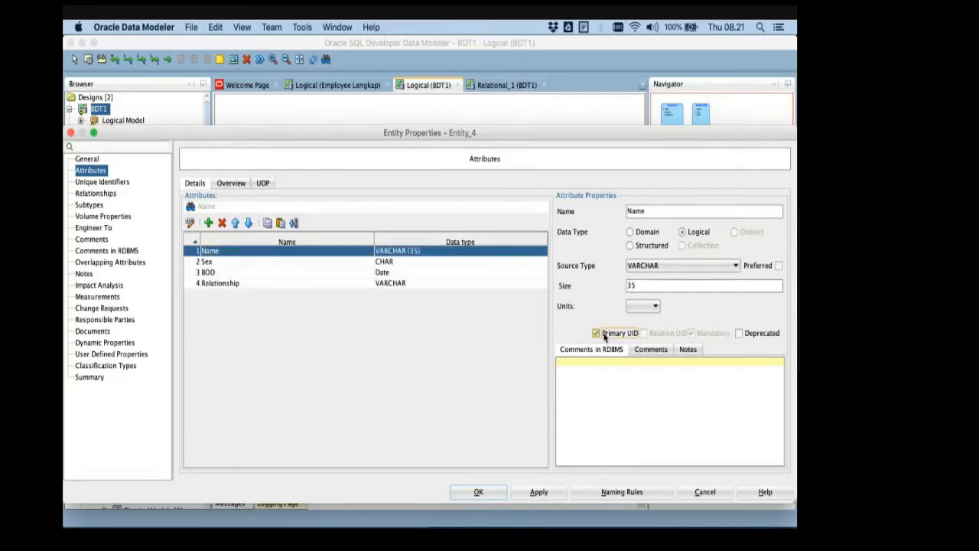
left_click(551, 494)
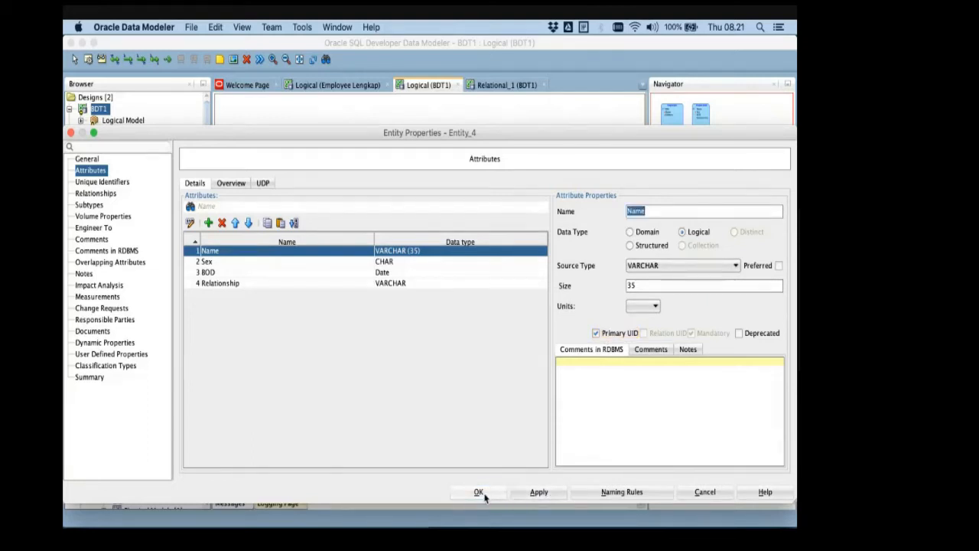
left_click(488, 497)
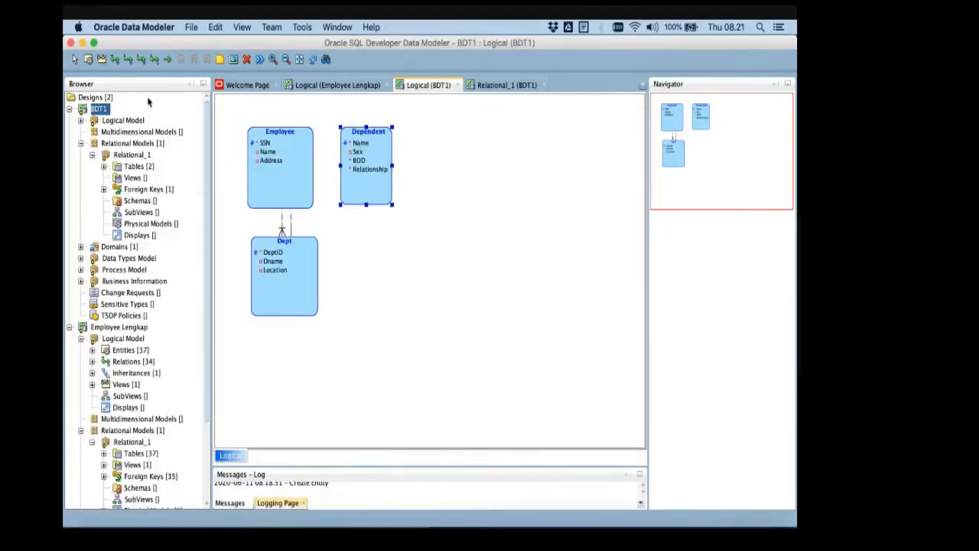
left_click(128, 61)
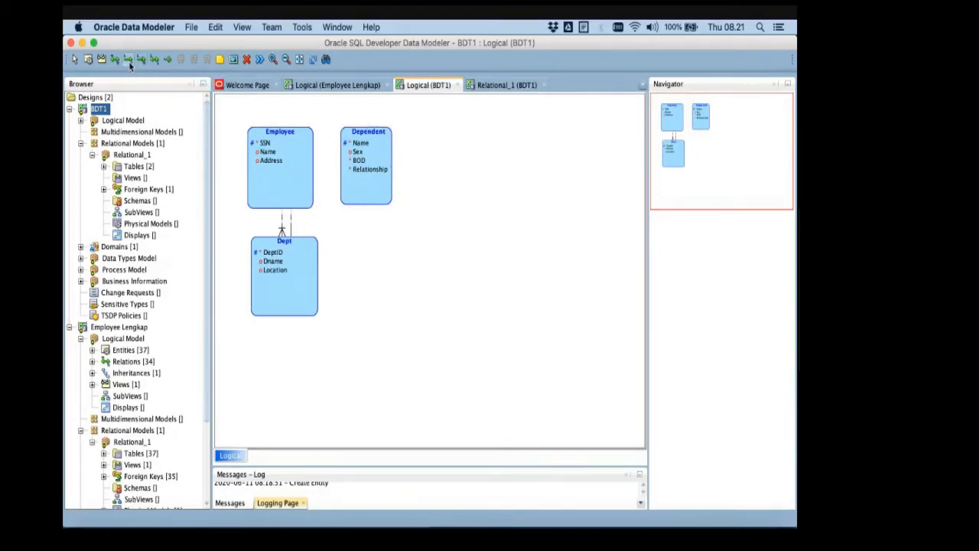
left_click(353, 152)
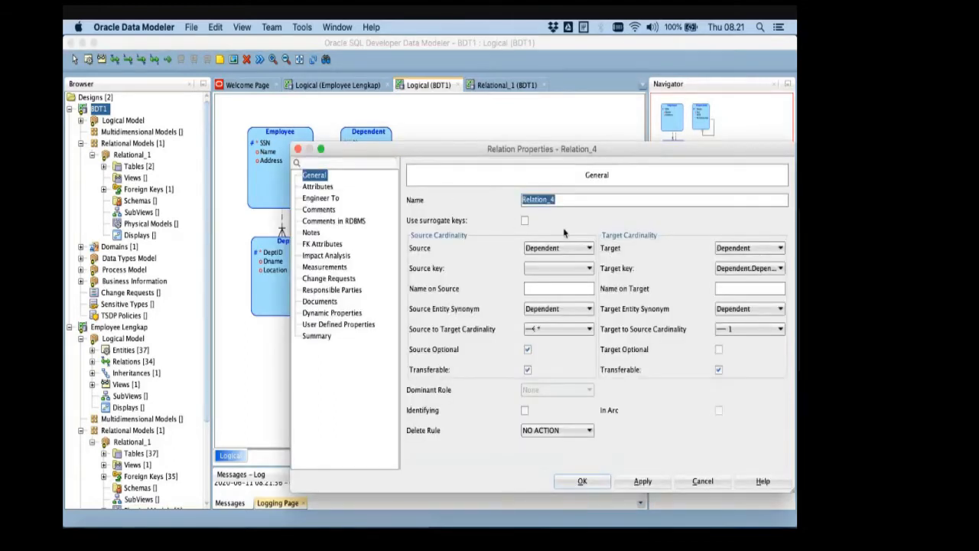
left_click(702, 480)
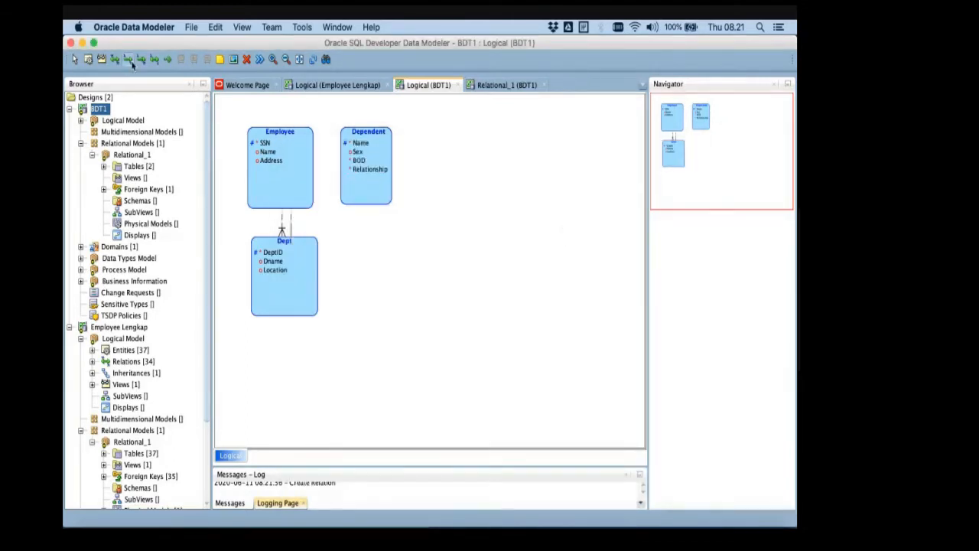
- Create a 1:N relation from the Employee entity to the Dependent entity and name it Has Dependents
left_click(130, 62)
left_click(268, 143)
left_click(369, 144)
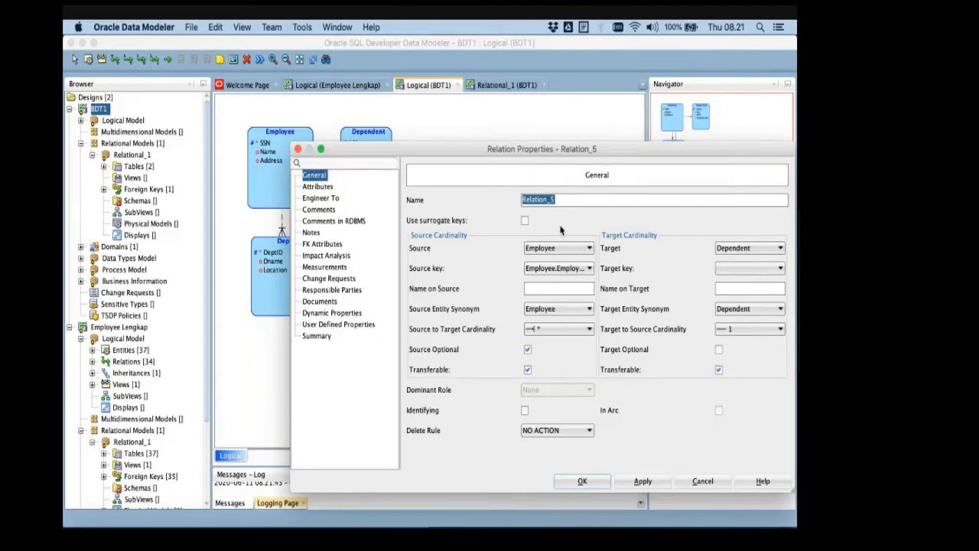
type("D")
key("Left")
key("Left")
key("Left")
key("Left")
key("Left")
type("Has")
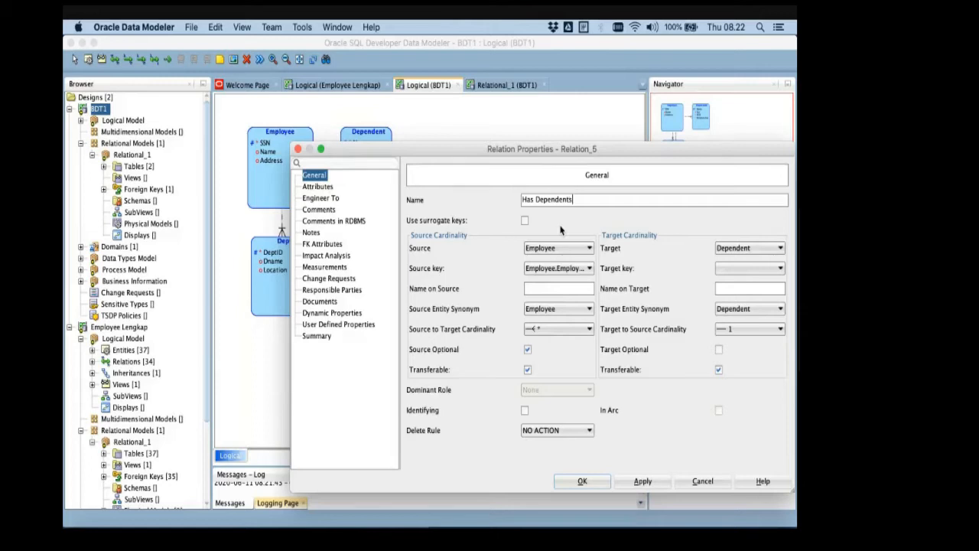
- Set the relation's source key to Employee.Employee PK and its target key to Dependent.Dependent PK
left_click(573, 269)
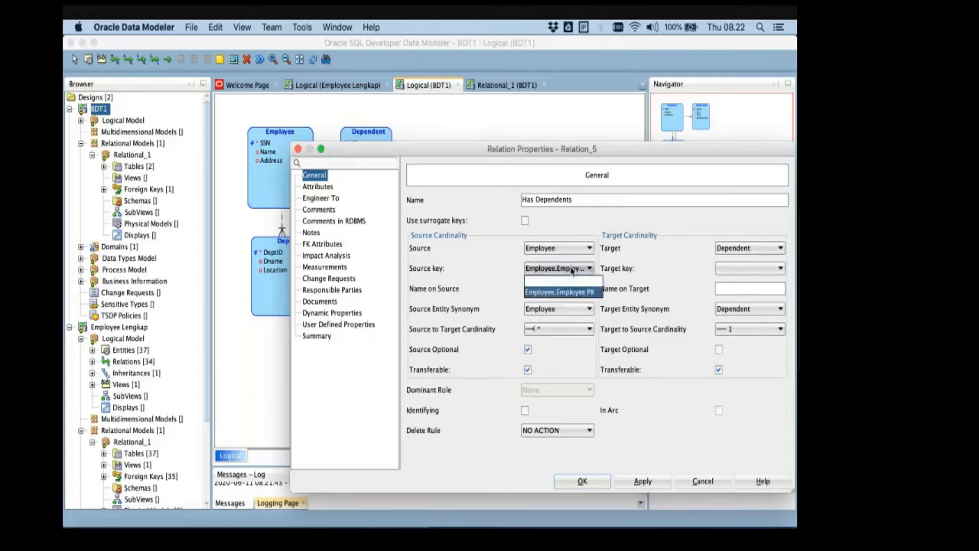
left_click(562, 291)
left_click(749, 268)
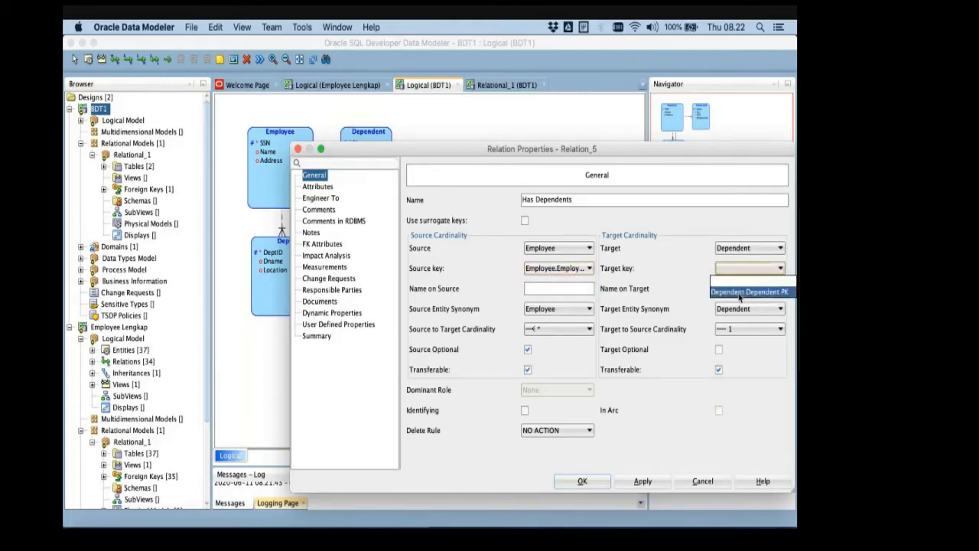
left_click(739, 292)
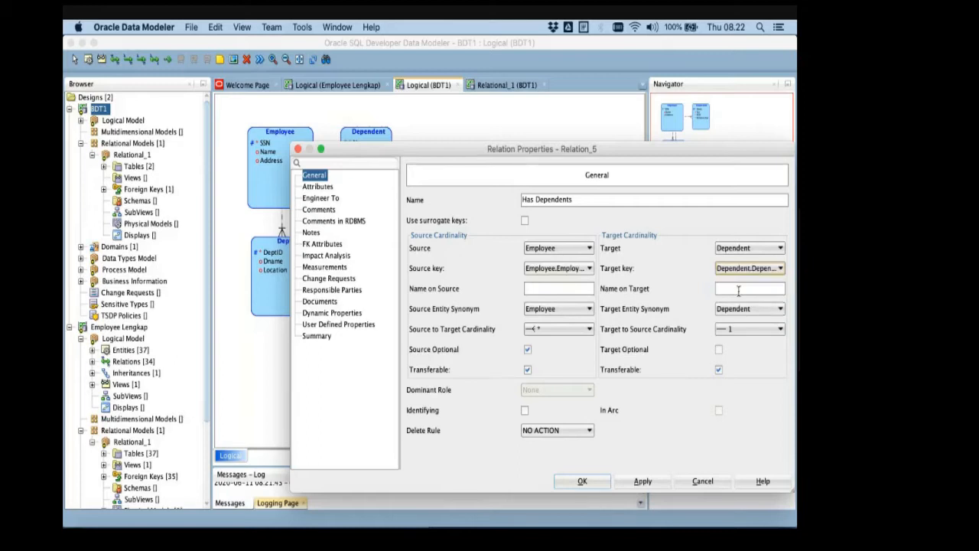
- Set the relation's source-to-target cardinality to 1 and target-to-source cardinality to *, and confirm the relation
left_click(588, 332)
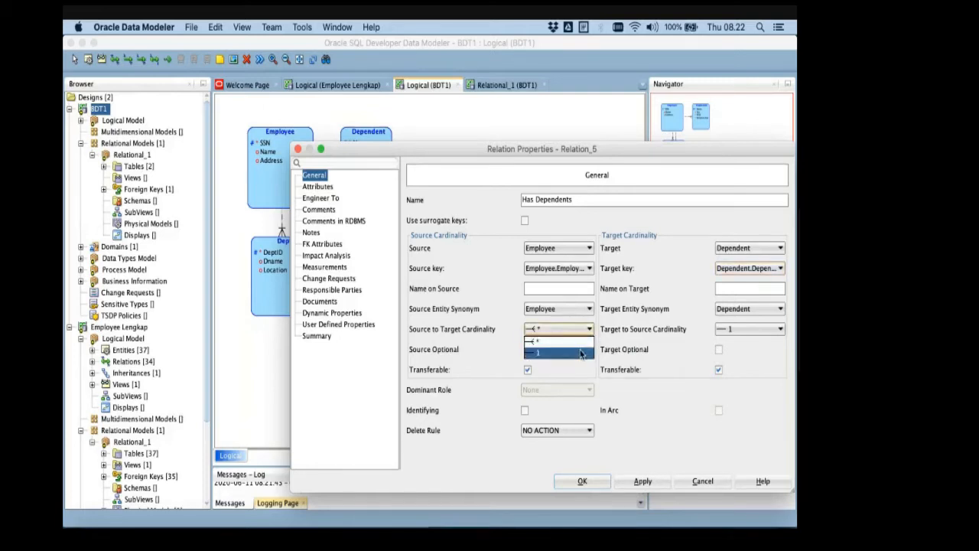
left_click(580, 353)
left_click(726, 330)
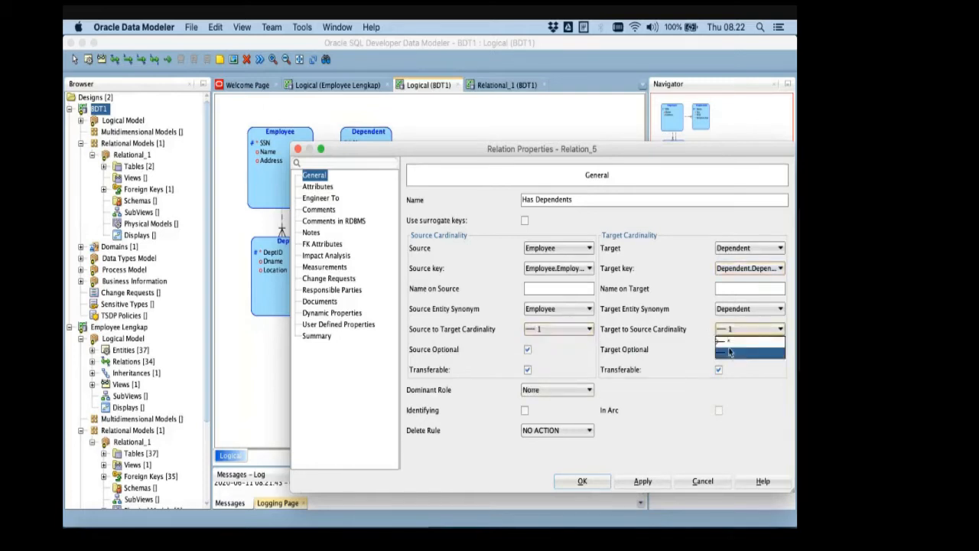
left_click(728, 341)
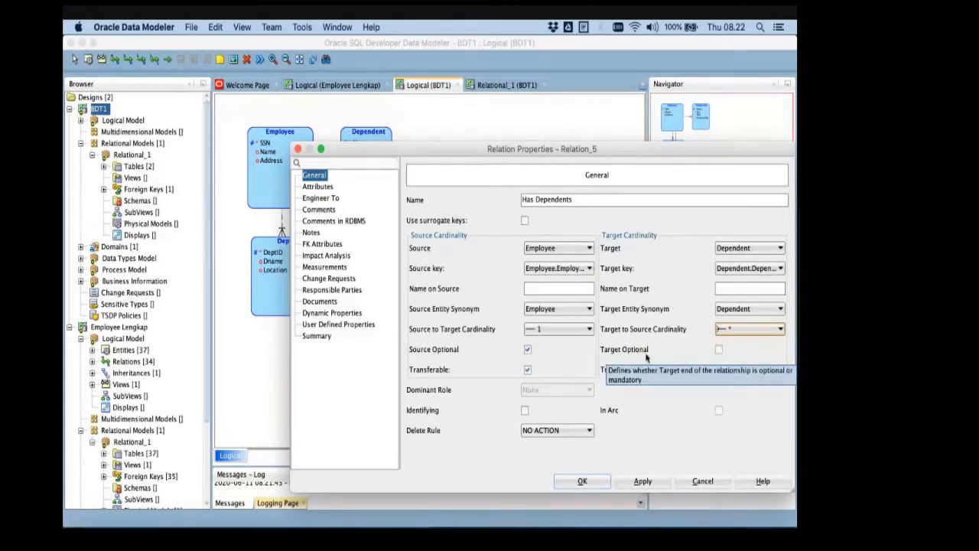
left_click(642, 481)
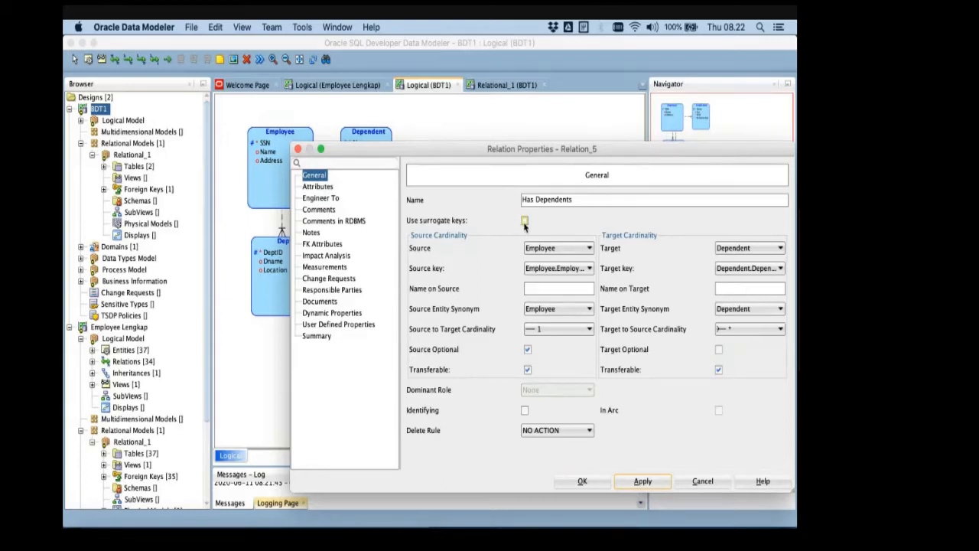
left_click(582, 481)
- Move the Dependent entity slightly farther away from Employee and check its attribute properties
left_click_drag(361, 160, 377, 162)
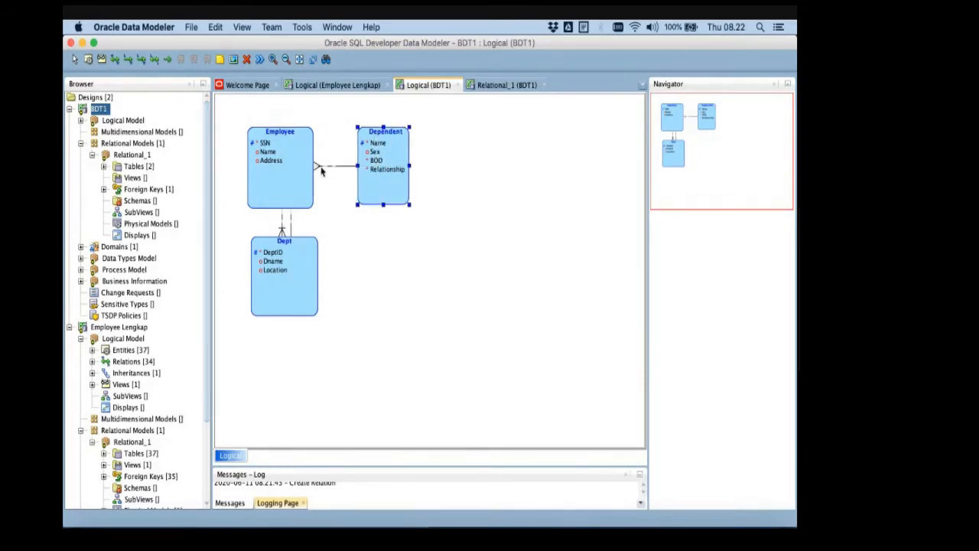
double_click(364, 174)
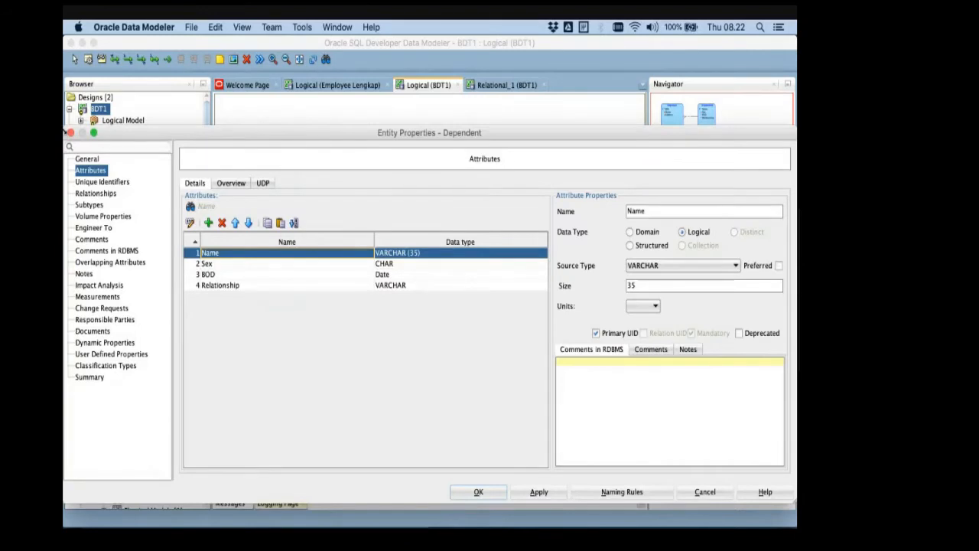
left_click(70, 133)
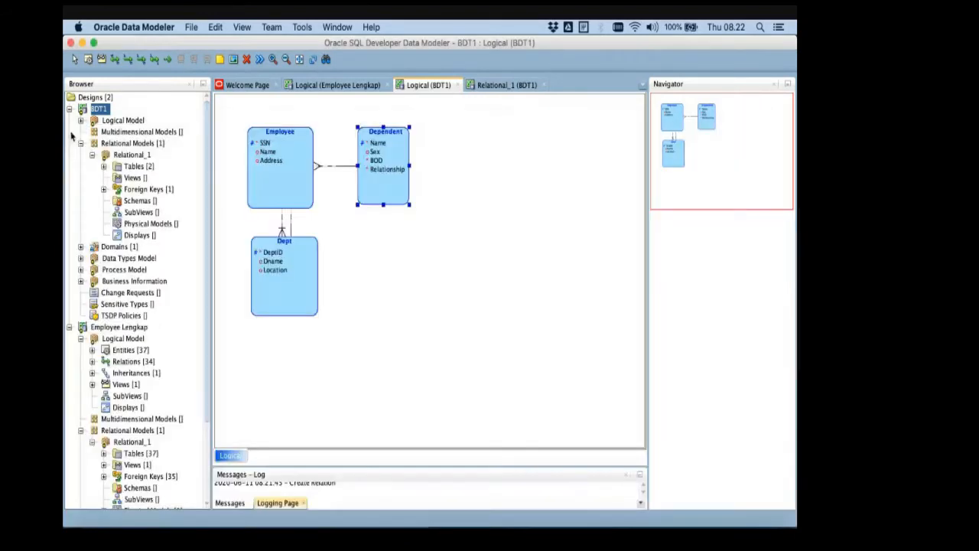
- Try making the target end of the Has Dependents relation optional, revert that option, and apply the relation properties
double_click(322, 166)
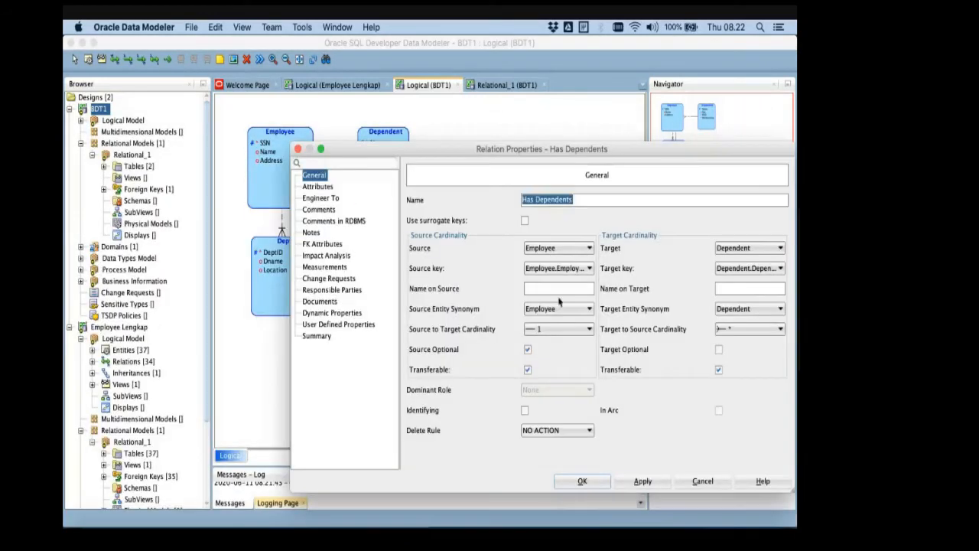
left_click(718, 351)
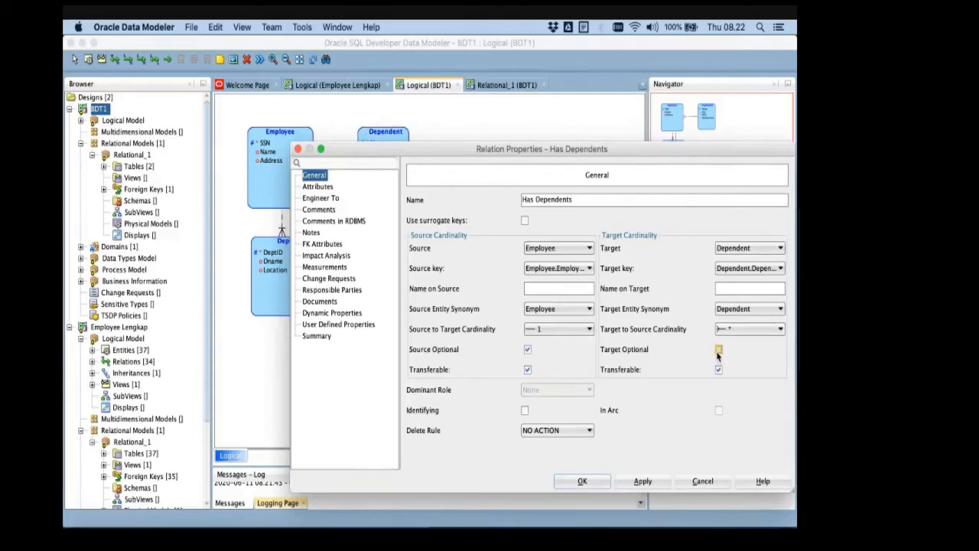
left_click(527, 349)
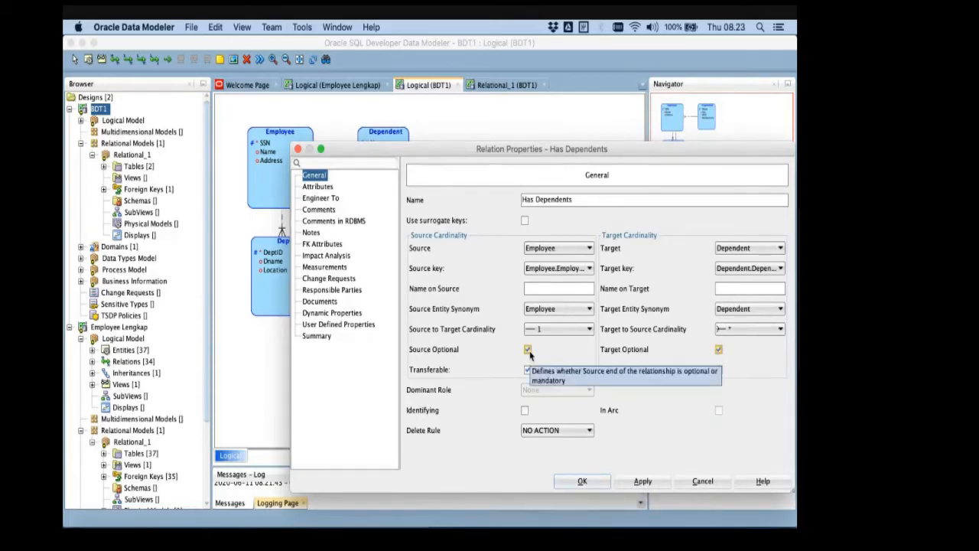
left_click(717, 351)
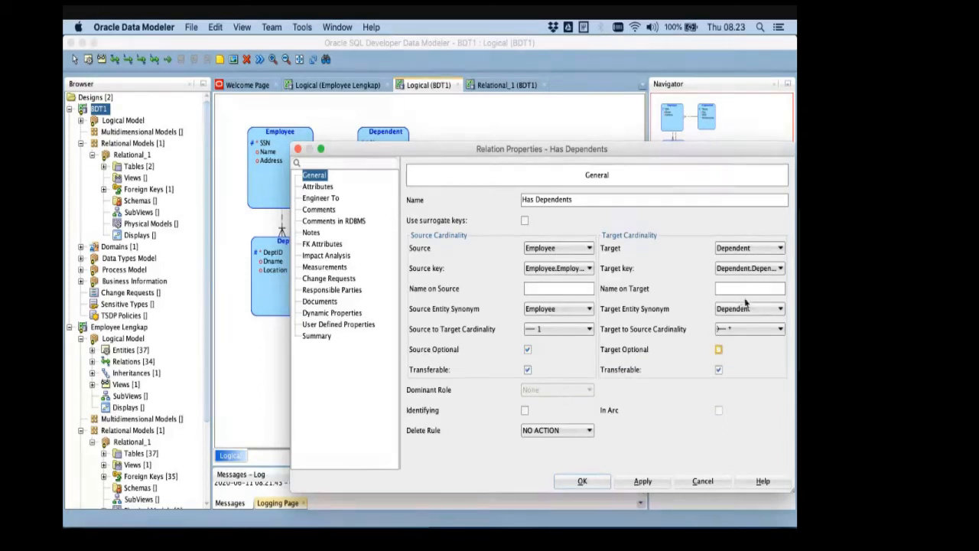
left_click(638, 483)
left_click(638, 481)
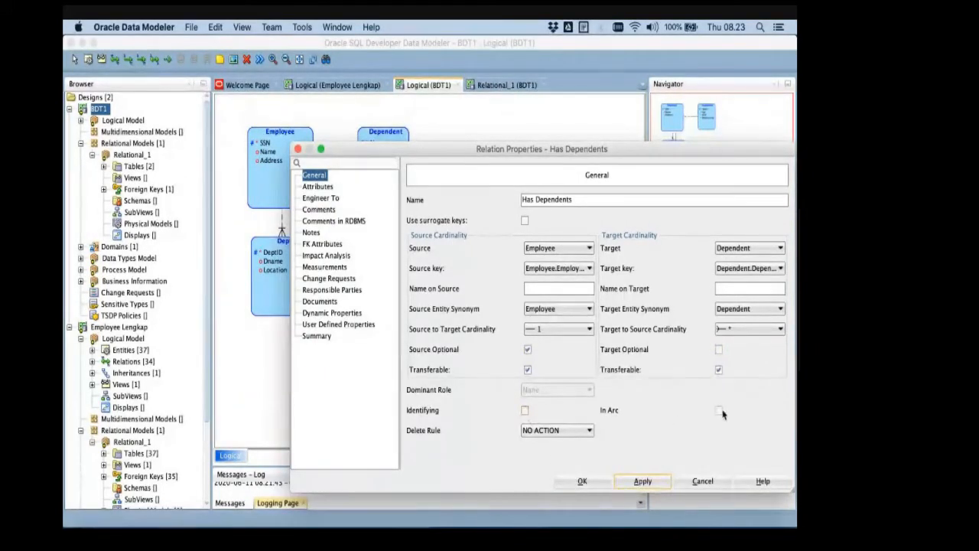
- Confirm the Has Dependents properties and review the settings of the Relation_Join relation between Employee and Dept
left_click(582, 481)
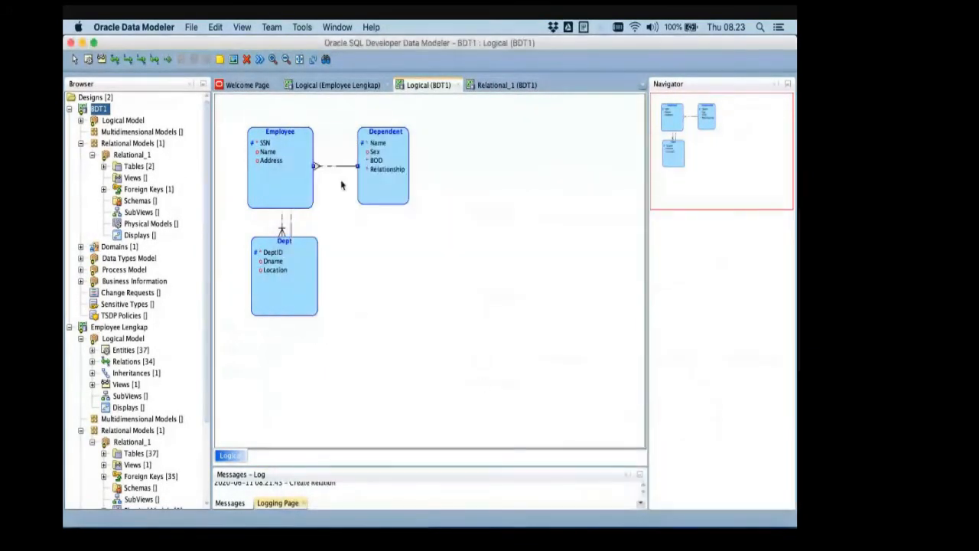
left_click(282, 228)
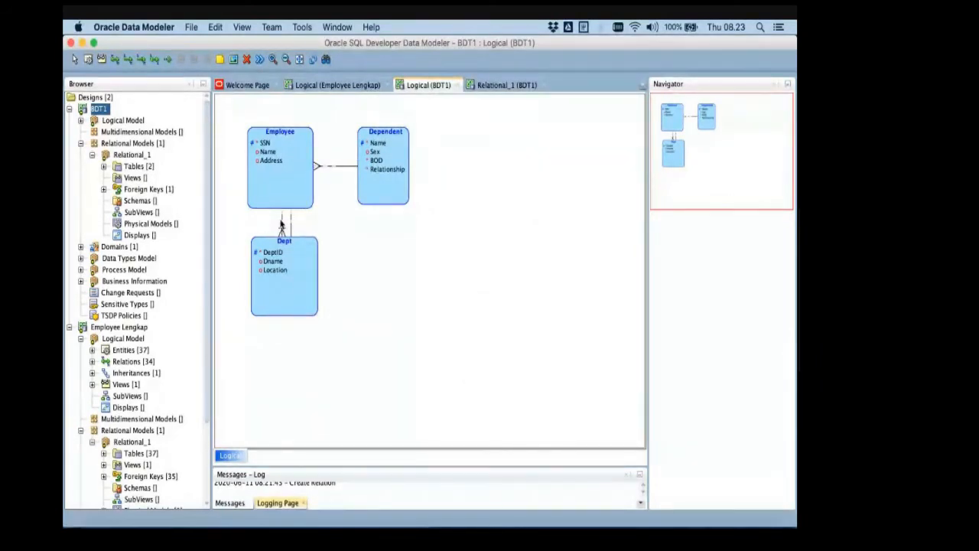
double_click(282, 223)
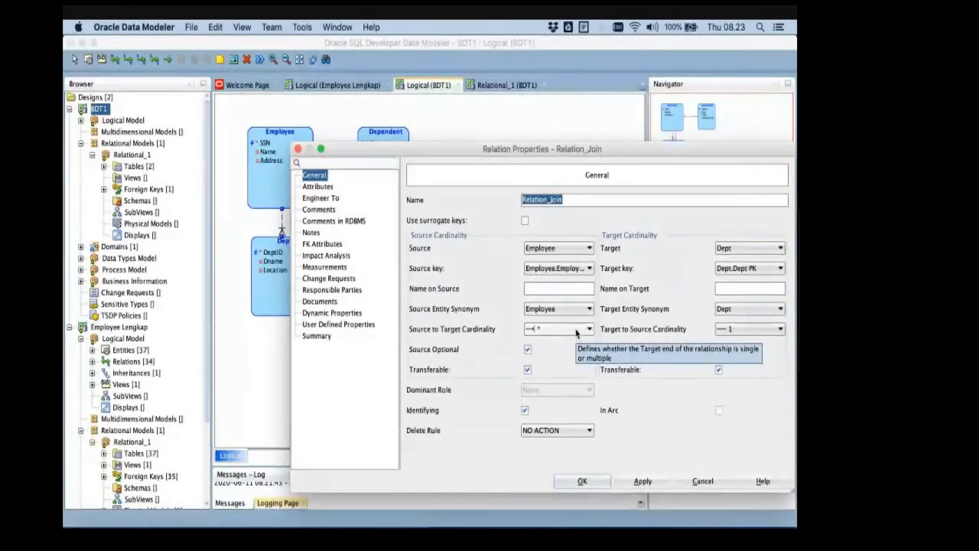
left_click_drag(549, 154, 524, 141)
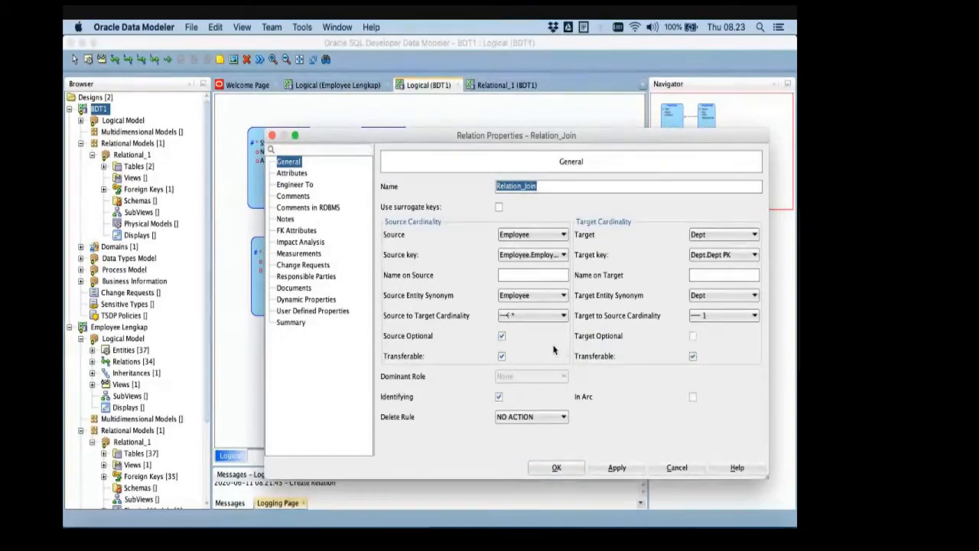
left_click(556, 468)
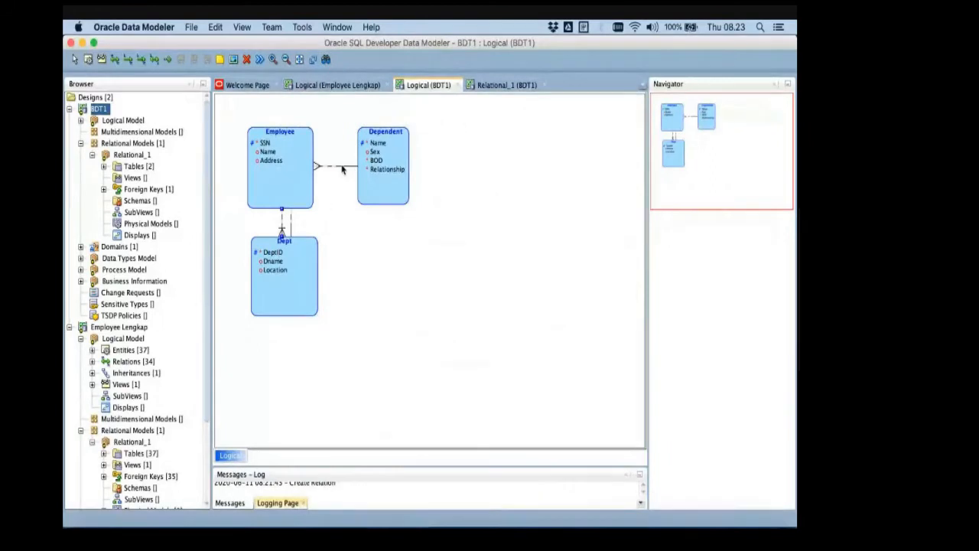
- Make the Has Dependents relation between Employee and Dependent identifying and confirm its properties
left_click(342, 169)
double_click(342, 170)
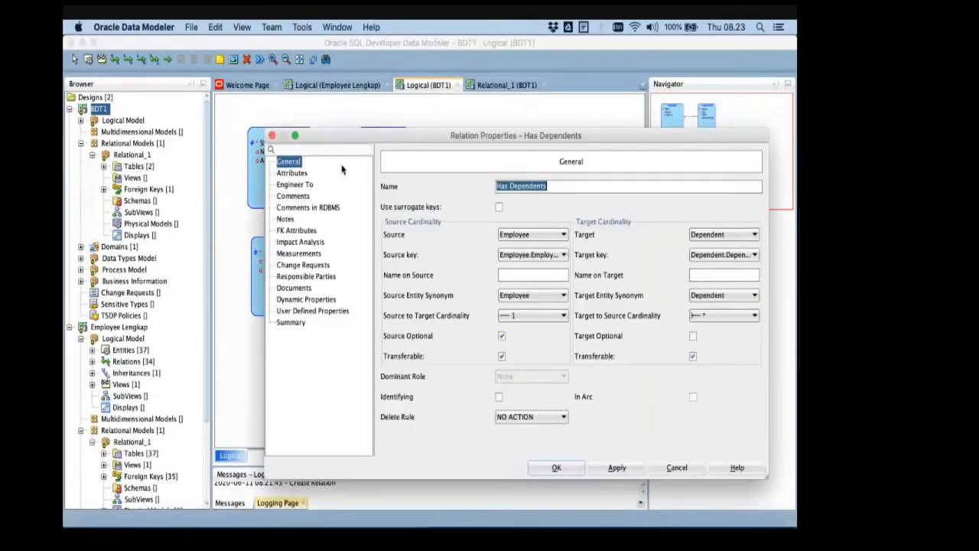
left_click(499, 396)
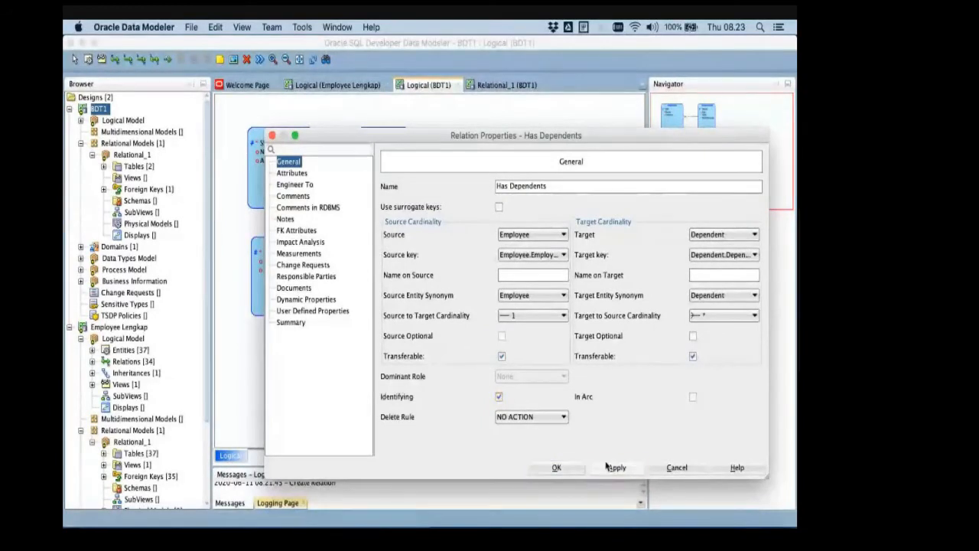
left_click(569, 468)
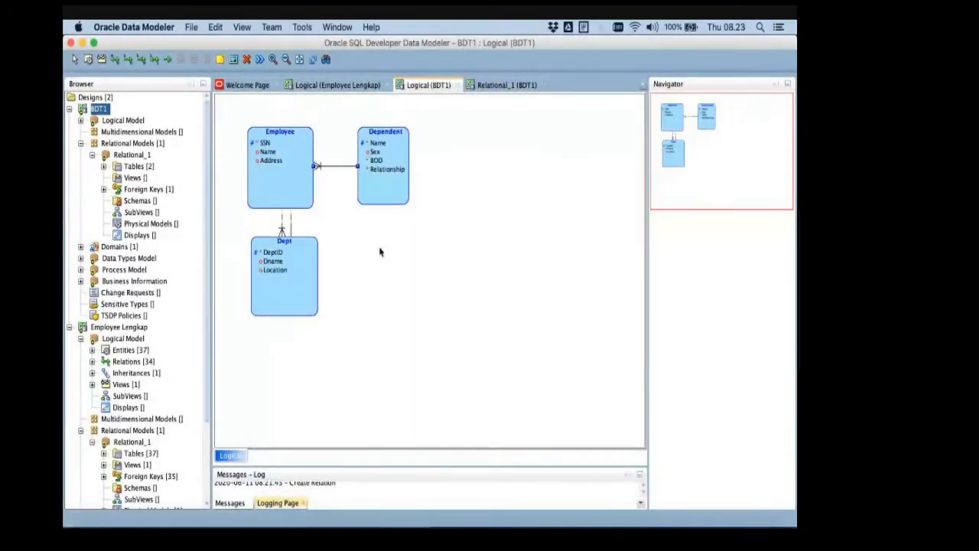
- Review the cardinality, optionality and transferable settings of the Has Dependents relation, and close its properties without saving changes
double_click(319, 166)
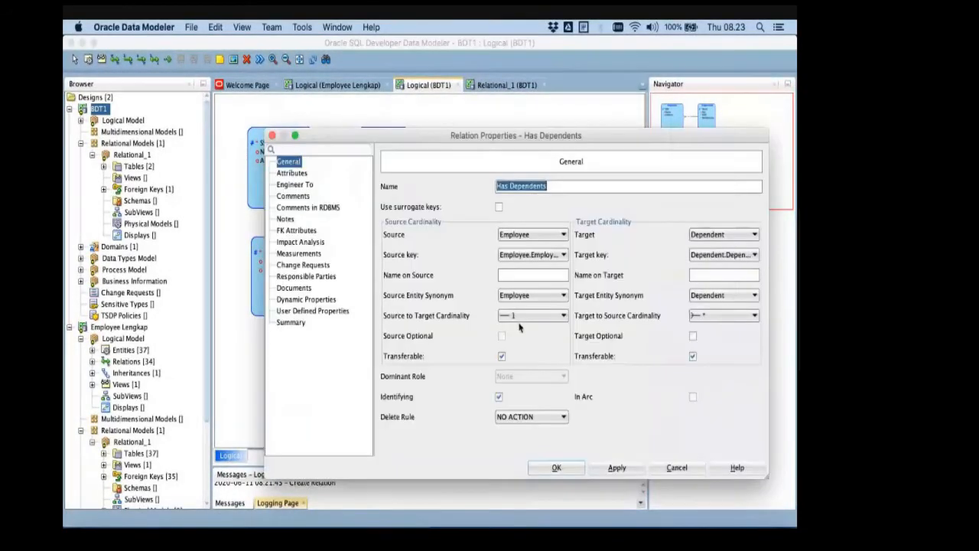
left_click(693, 356)
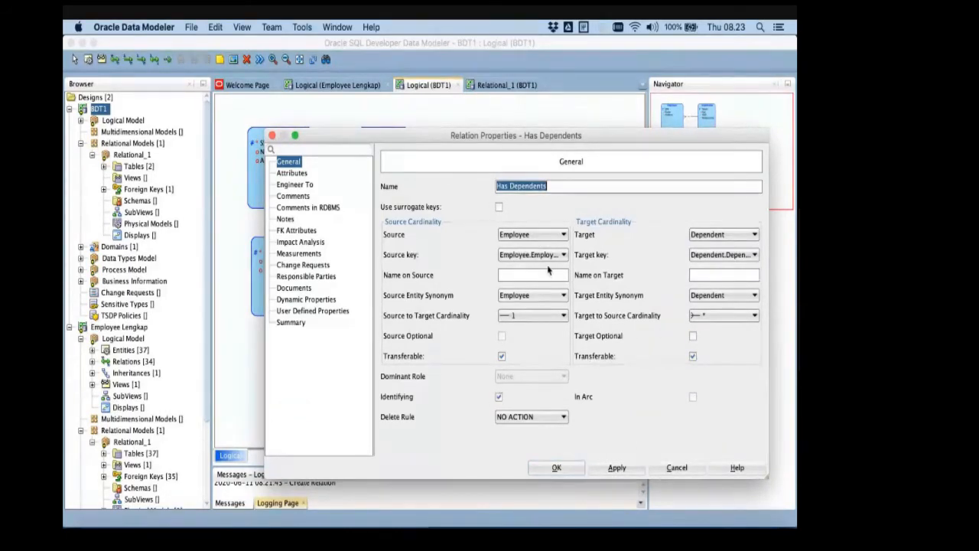
left_click(615, 468)
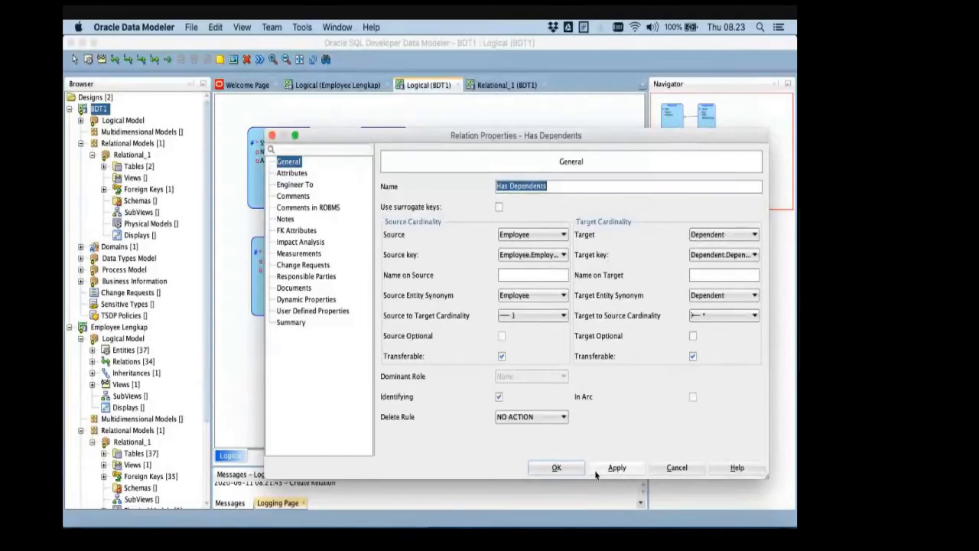
left_click(662, 471)
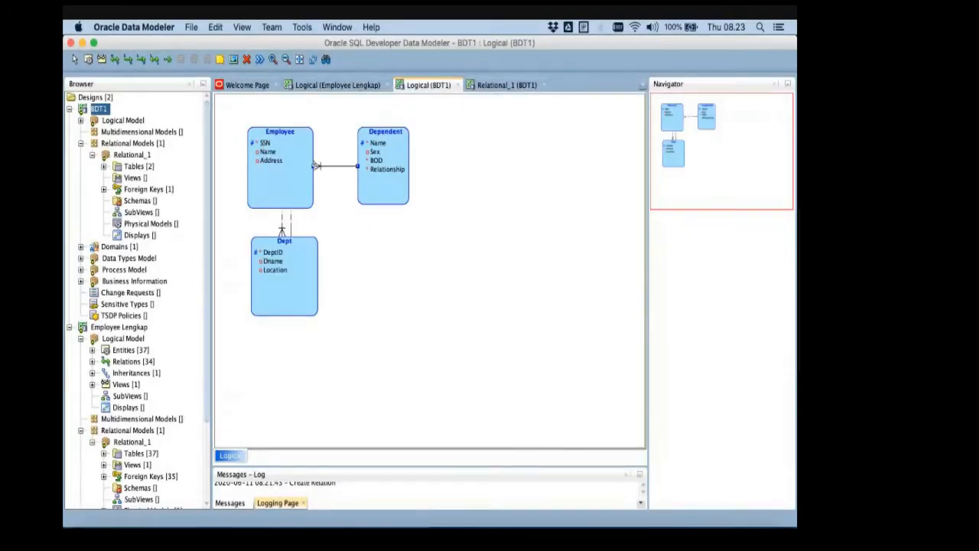
- Delete the Has Dependents relation between Employee and Dependent from the logical diagram
right_click(322, 167)
left_click(341, 173)
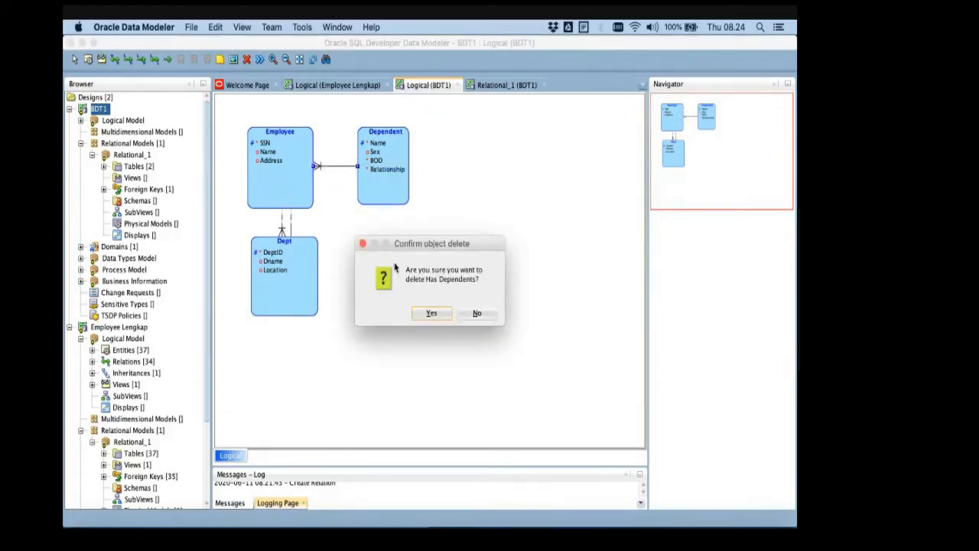
left_click(430, 313)
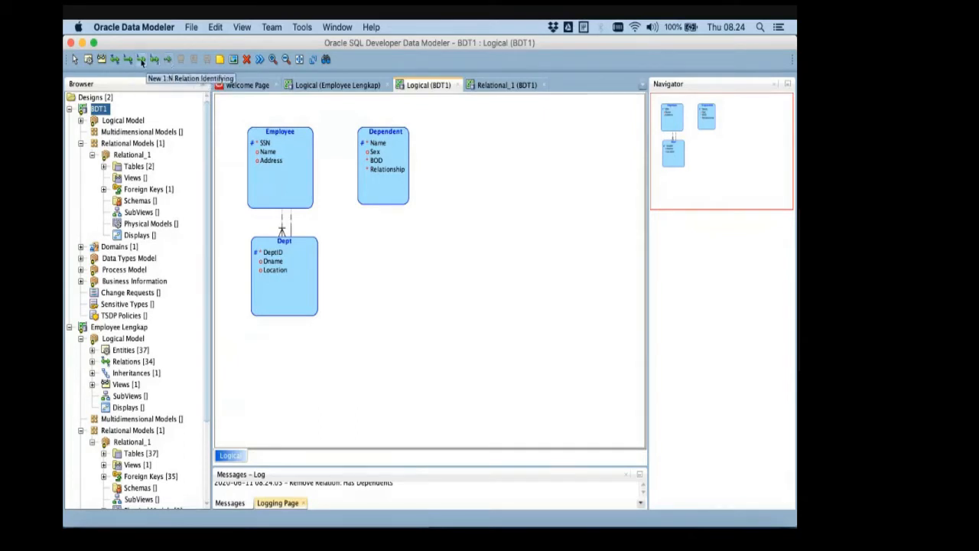
- Create a 1:N identifying relation from Employee to Dependent and name it HasDependent
left_click(142, 60)
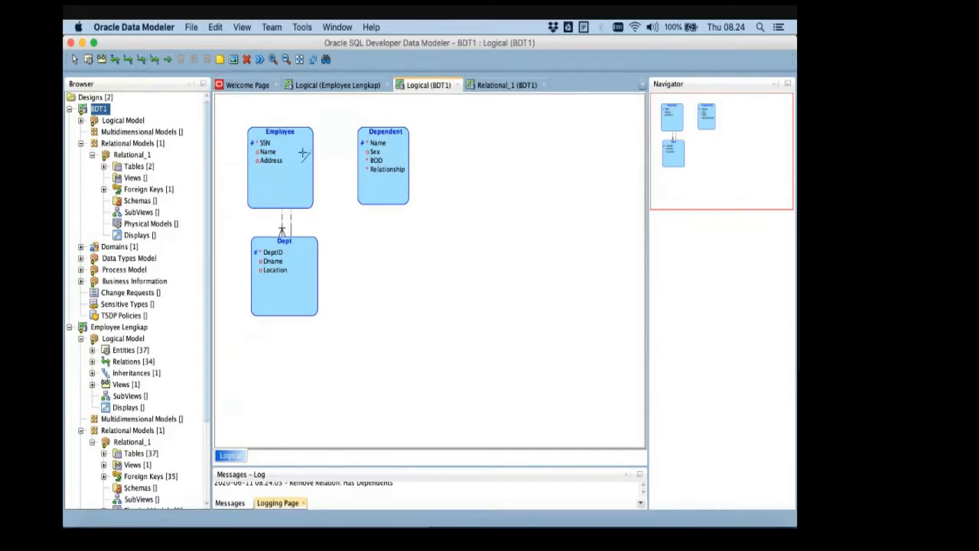
left_click(283, 153)
left_click(380, 152)
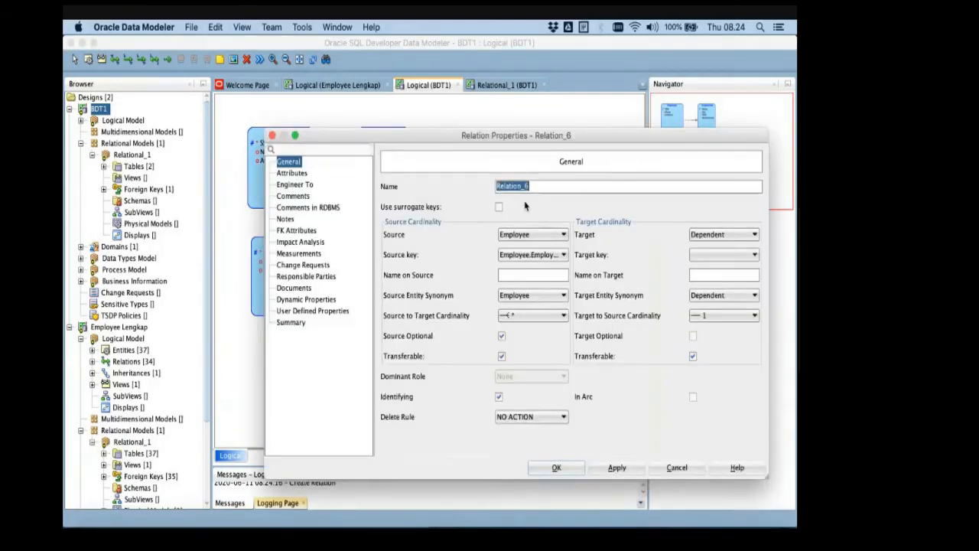
type("Has")
type("Depene")
type("dne")
type("ent")
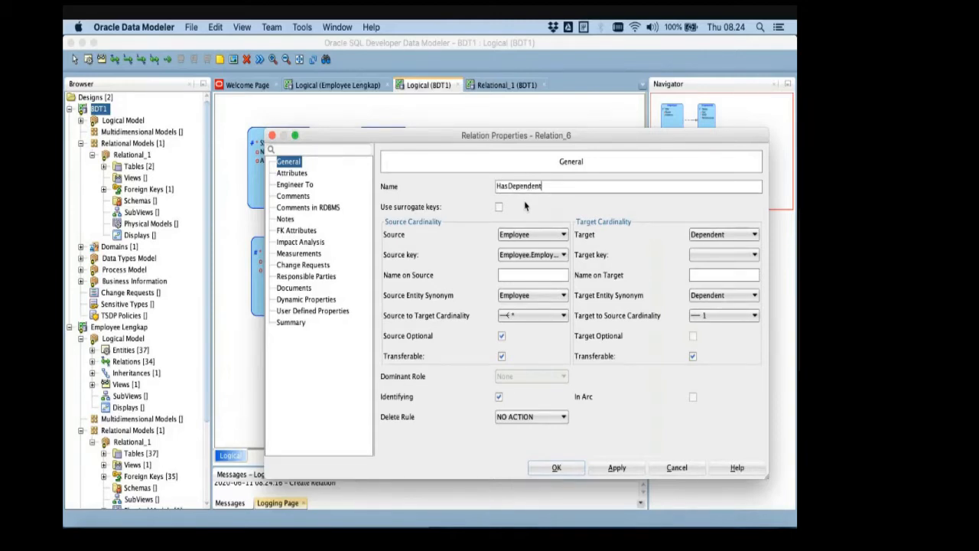
- Set the HasDependent relation's target key to Dependent.Dependent PK, and apply and confirm its properties
left_click(725, 254)
left_click(715, 278)
left_click(617, 468)
left_click(556, 467)
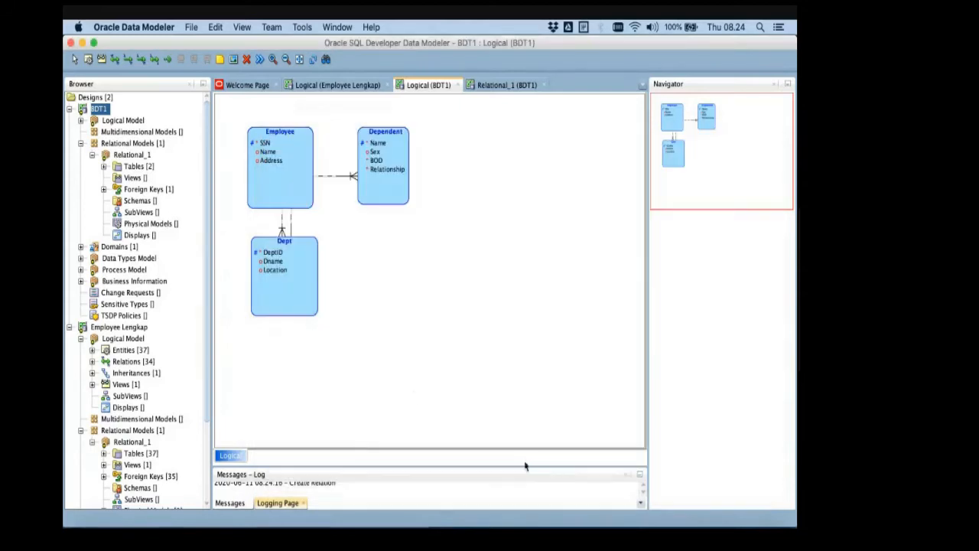
- Check the HasDependent relation line in the logical diagram and save the BDT1 design
left_click(327, 175)
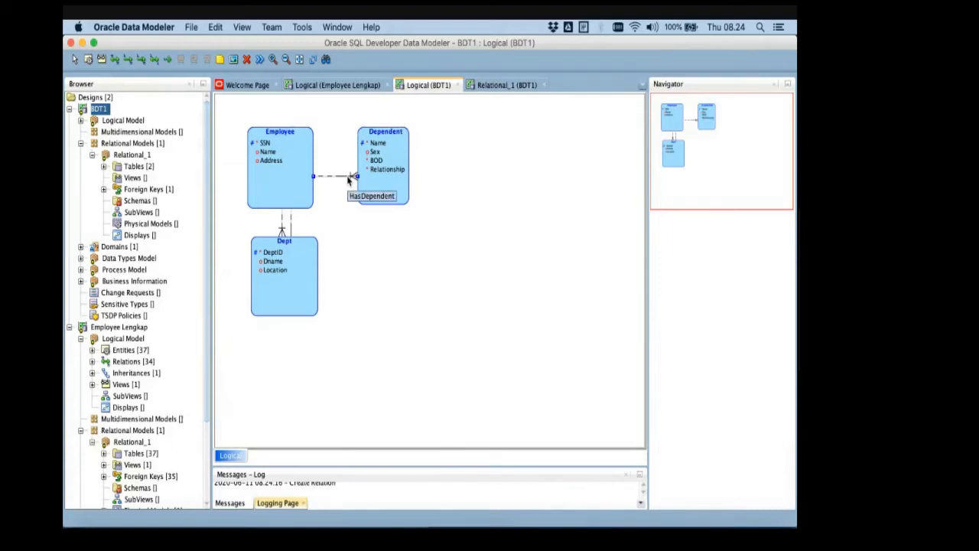
left_click(358, 224)
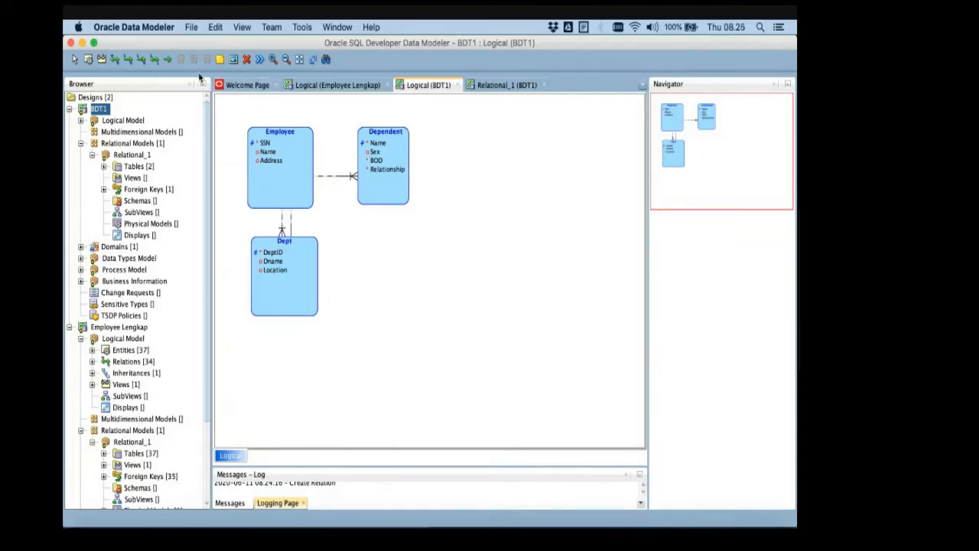
left_click(192, 29)
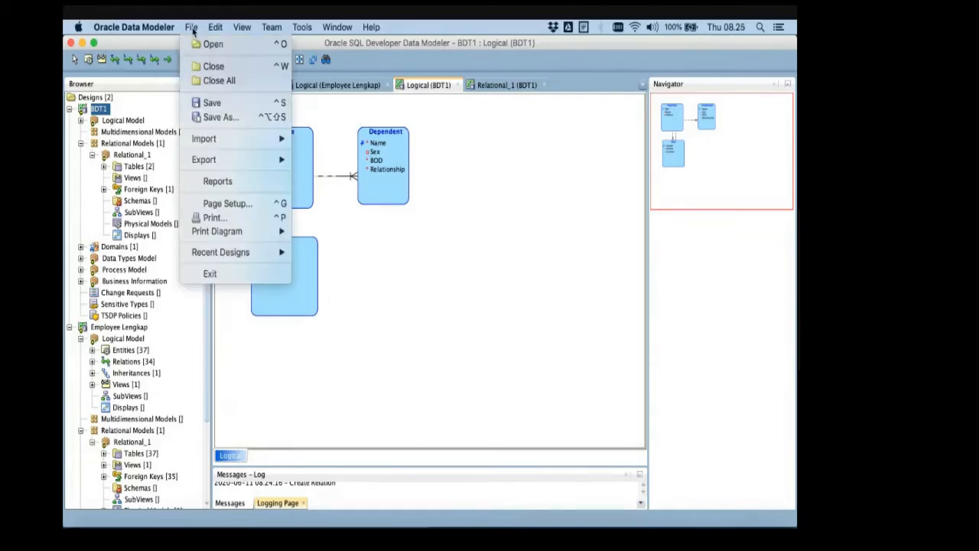
left_click(213, 104)
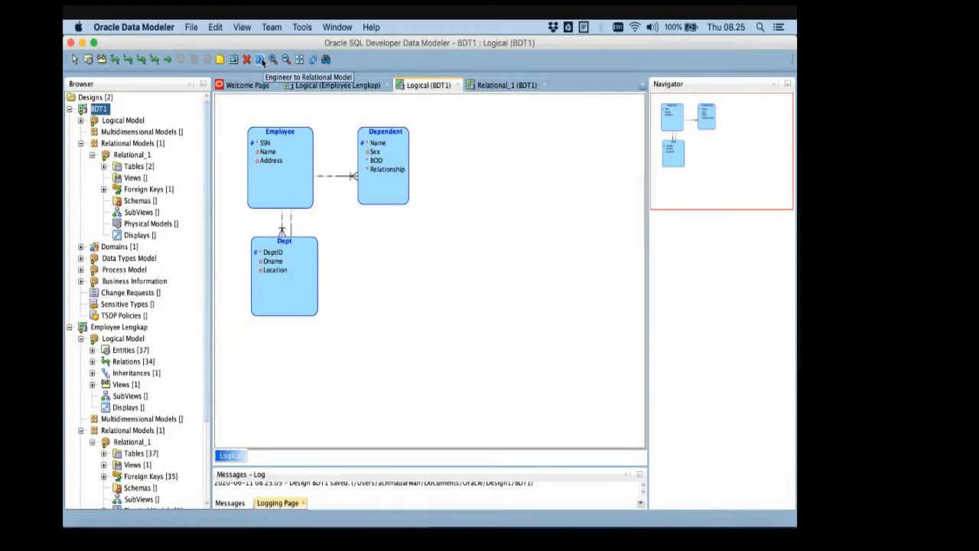
- Engineer the BDT1 logical model to Relational_1 and move the Dependent and Dept tables farther from Employee
left_click(261, 61)
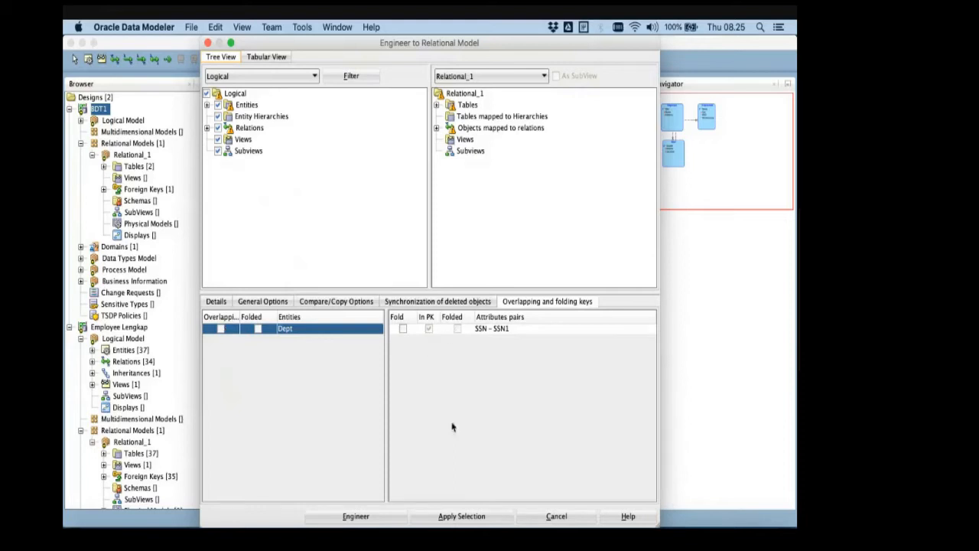
left_click(381, 520)
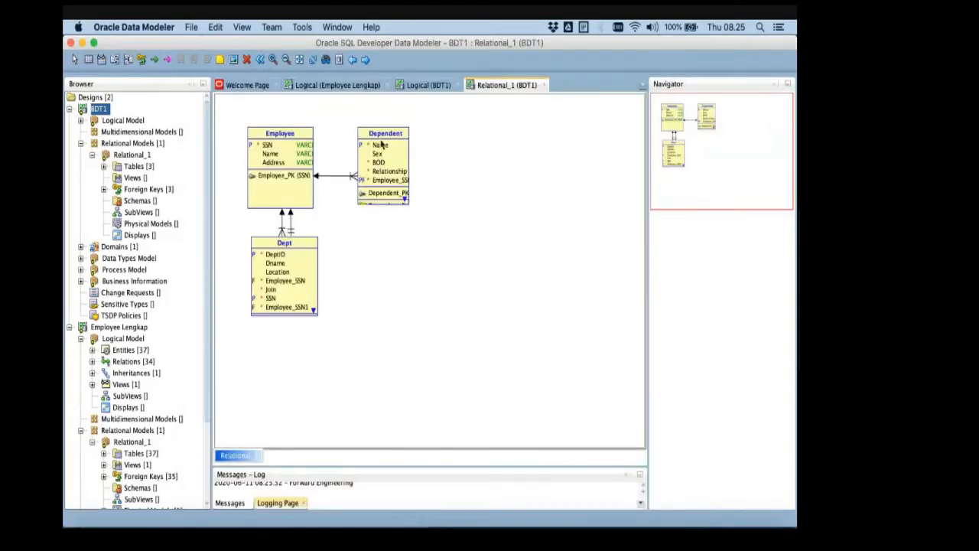
mouse_move(391, 143)
left_mouse_down()
mouse_move(436, 143)
mouse_move(410, 143)
left_mouse_up()
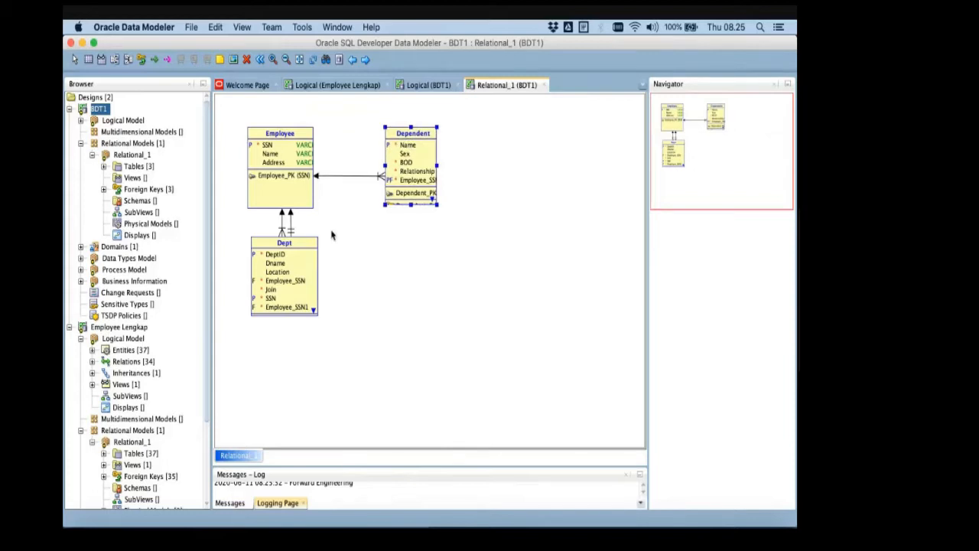
left_click_drag(308, 243, 297, 266)
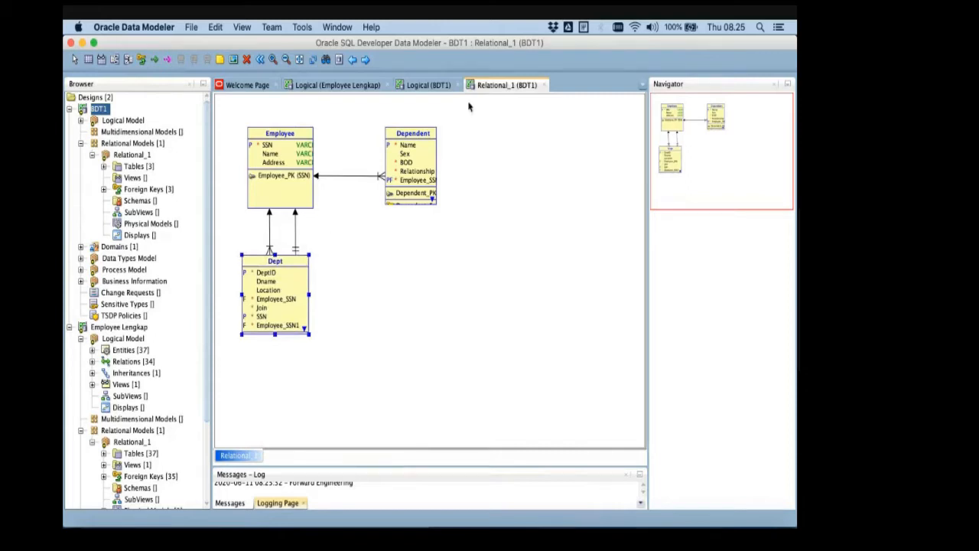
- Close the BDT1 Relational_1 diagram, glance at the Employee Lengkap logical diagram, and return to the BDT1 logical diagram
left_click(544, 85)
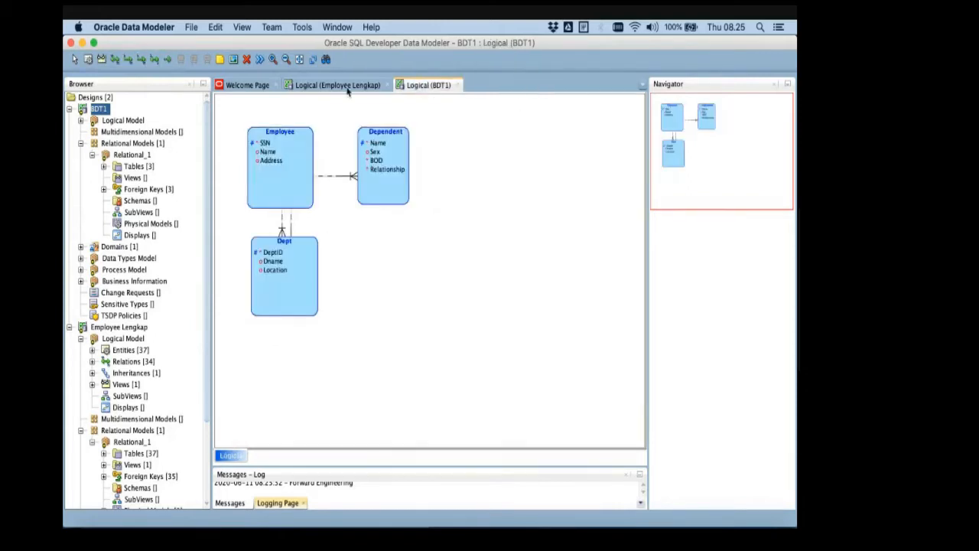
left_click(339, 86)
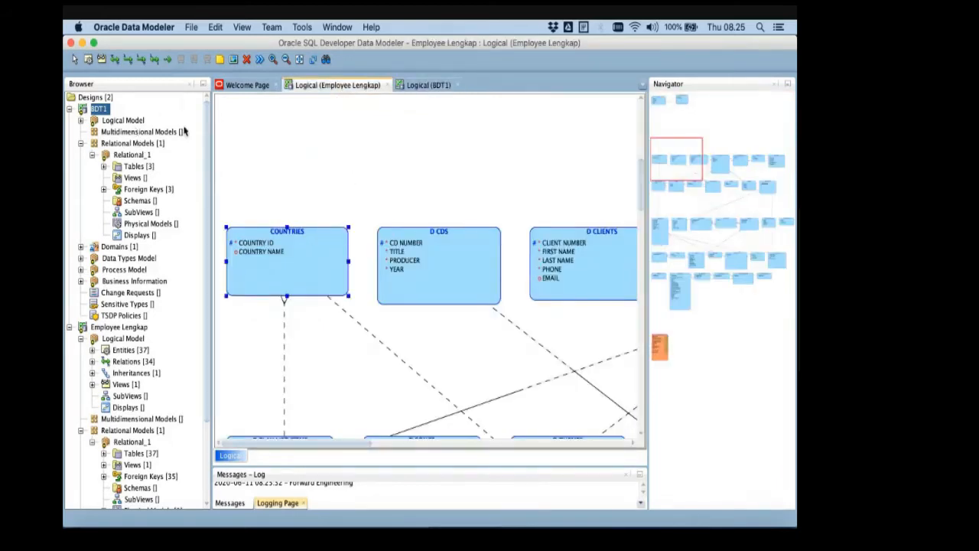
left_click(332, 28)
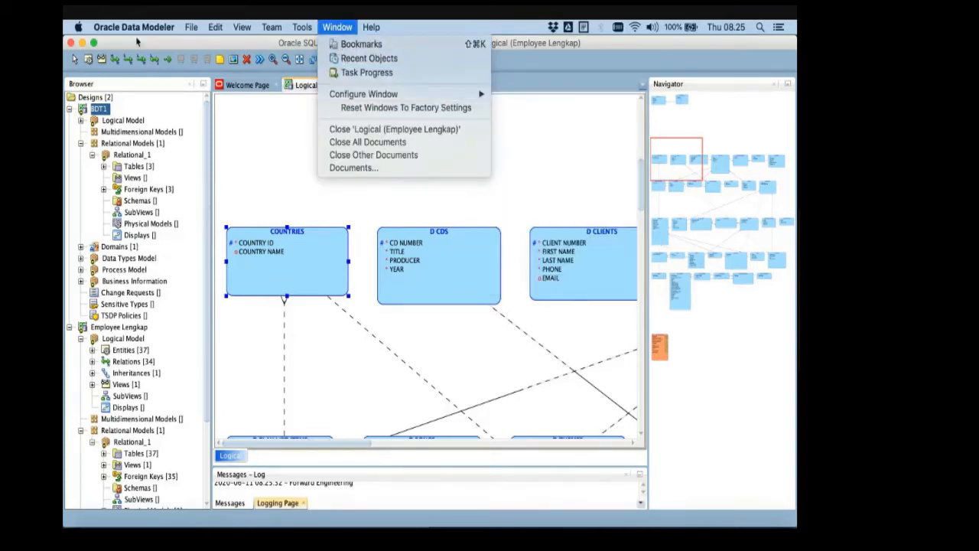
left_click(191, 26)
left_click(371, 135)
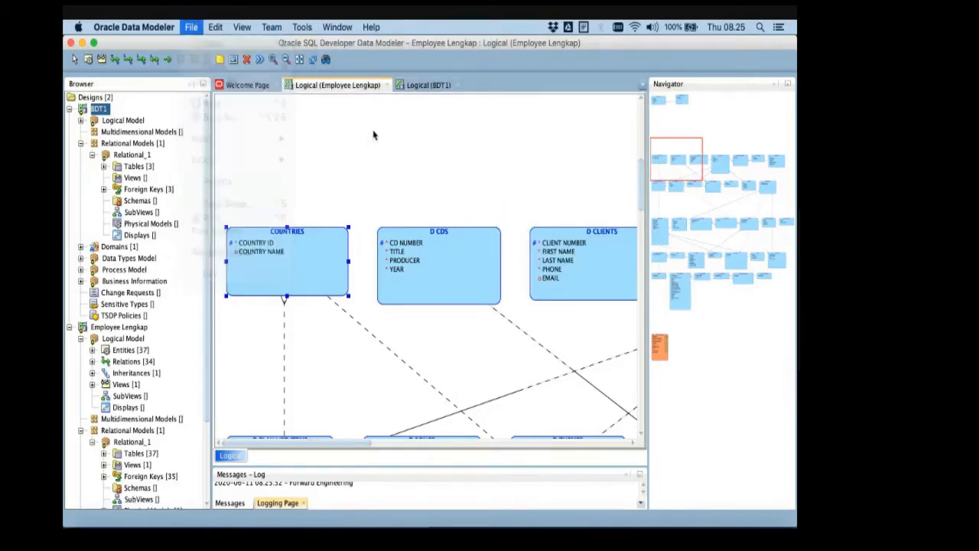
left_click(428, 85)
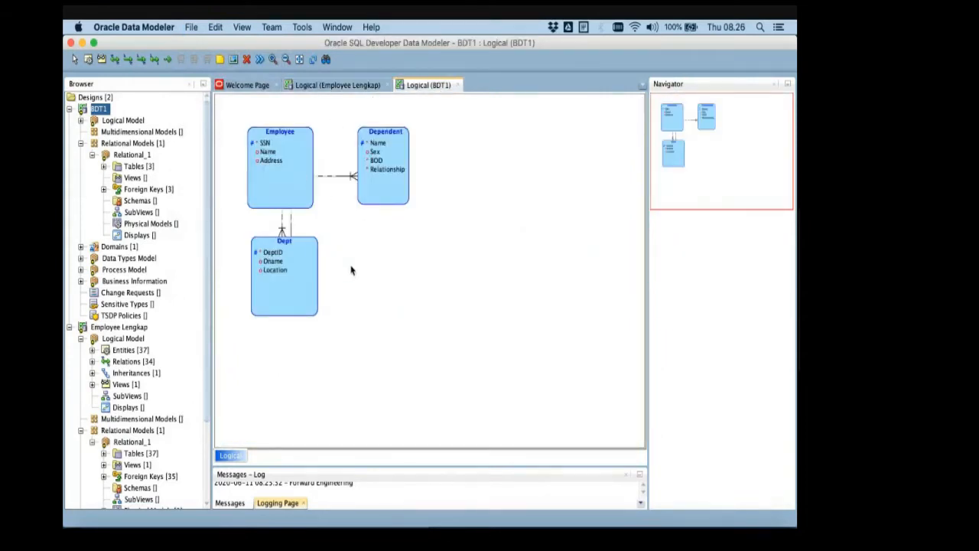
- Nudge the Dept entity slightly down and move the Dependent entity up in the BDT1 logical diagram
mouse_move(305, 255)
left_mouse_down()
mouse_move(329, 257)
mouse_move(304, 258)
left_mouse_up()
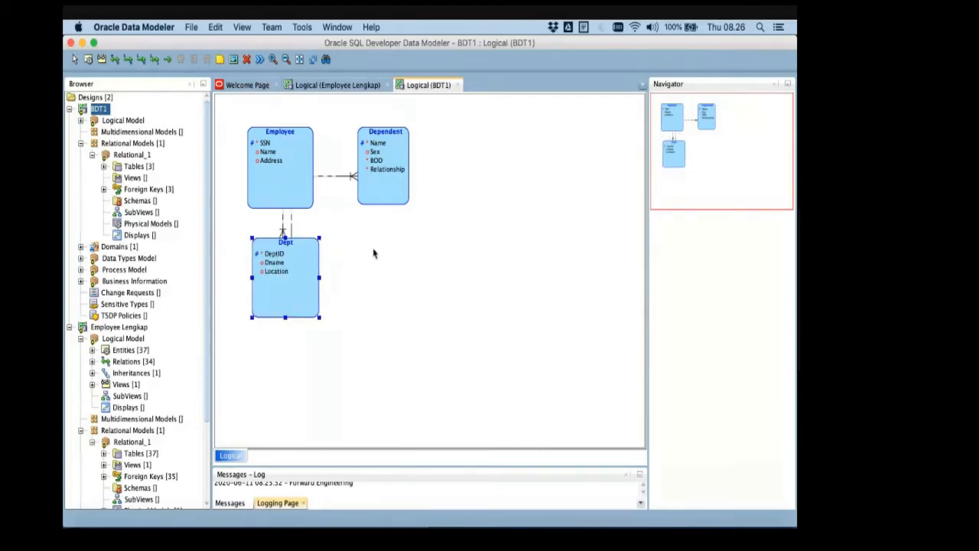
left_click_drag(390, 163, 390, 147)
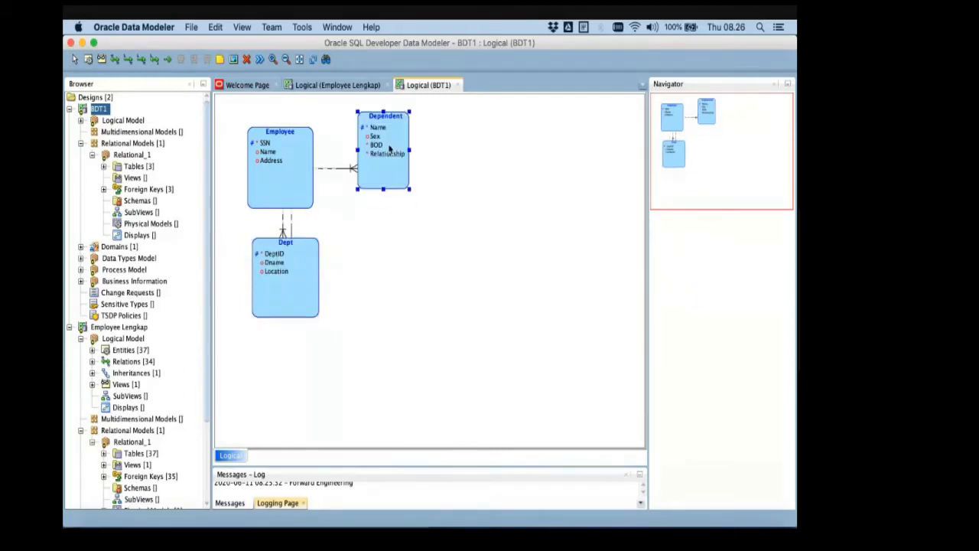
left_click(382, 250)
right_click(382, 250)
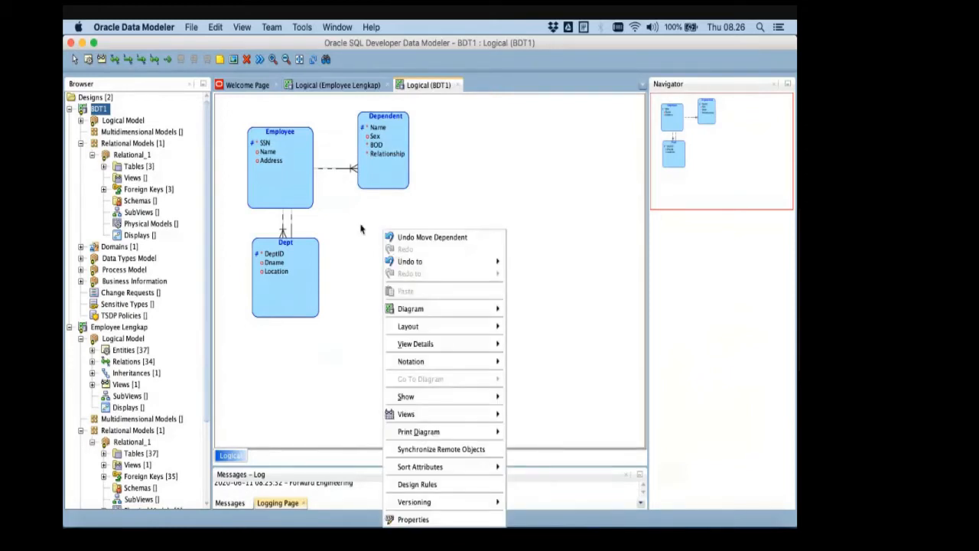
left_click(345, 217)
- Draw a new entity below Dependent, check PROJECT on the PowerPoint ER schema slide, name the entity Projects, and apply it
left_click(89, 60)
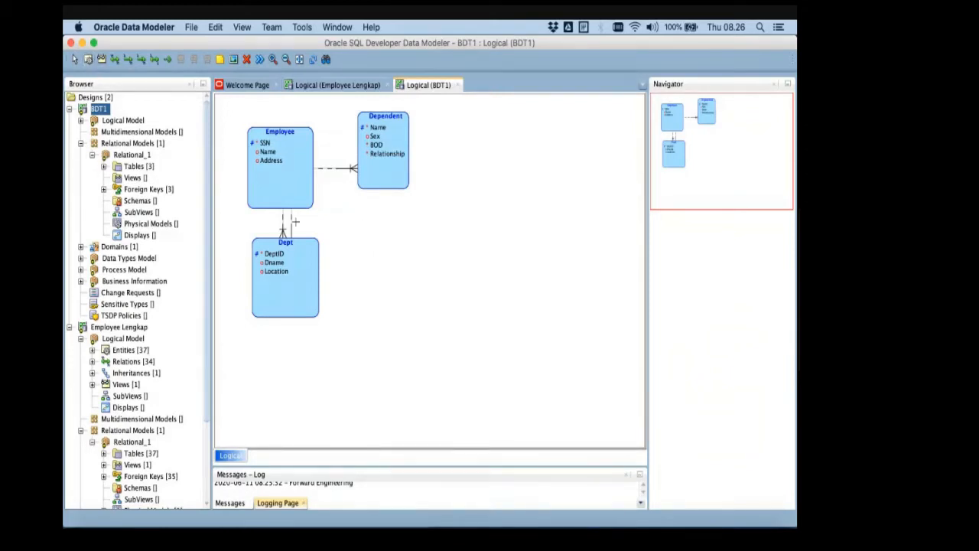
left_click_drag(366, 227, 419, 318)
type("Pr")
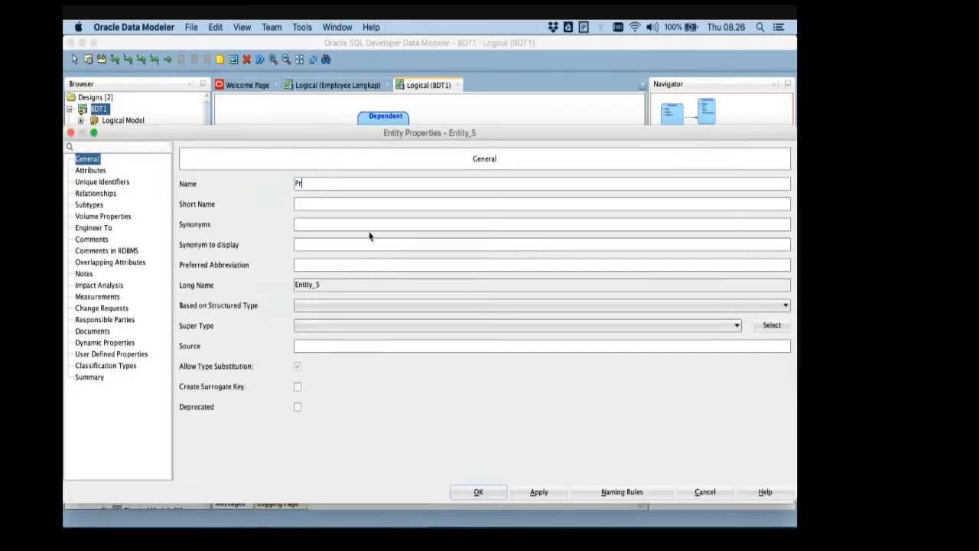
type("oject")
key("super+Tab")
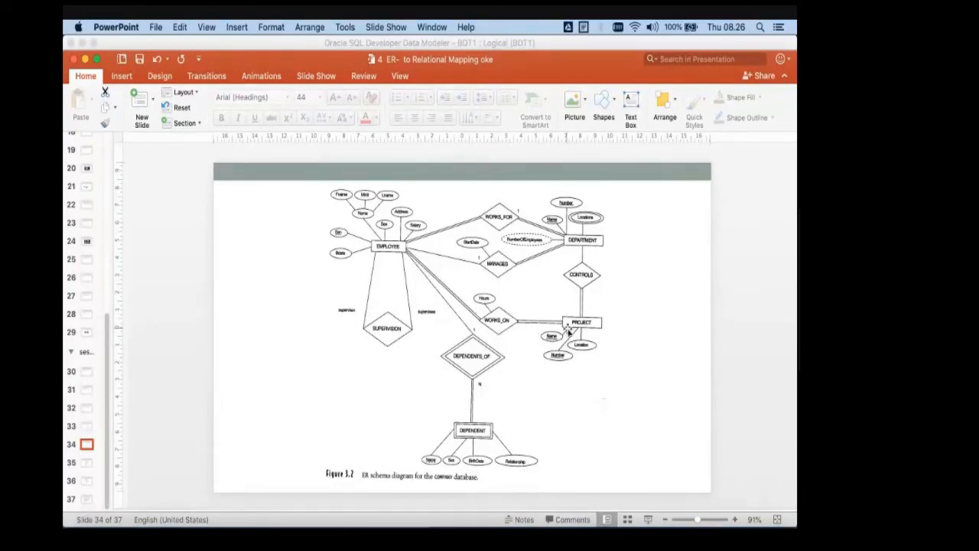
key("super+Tab")
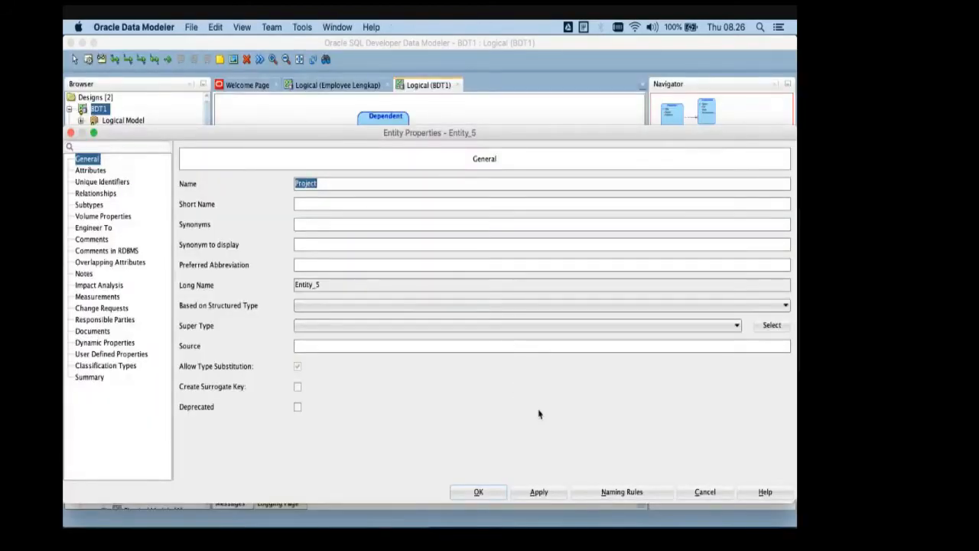
key("Right")
type("s")
left_click(539, 493)
- Add a first attribute to Projects, check the ER schema slide in PowerPoint, and name the attribute Name
left_click(91, 171)
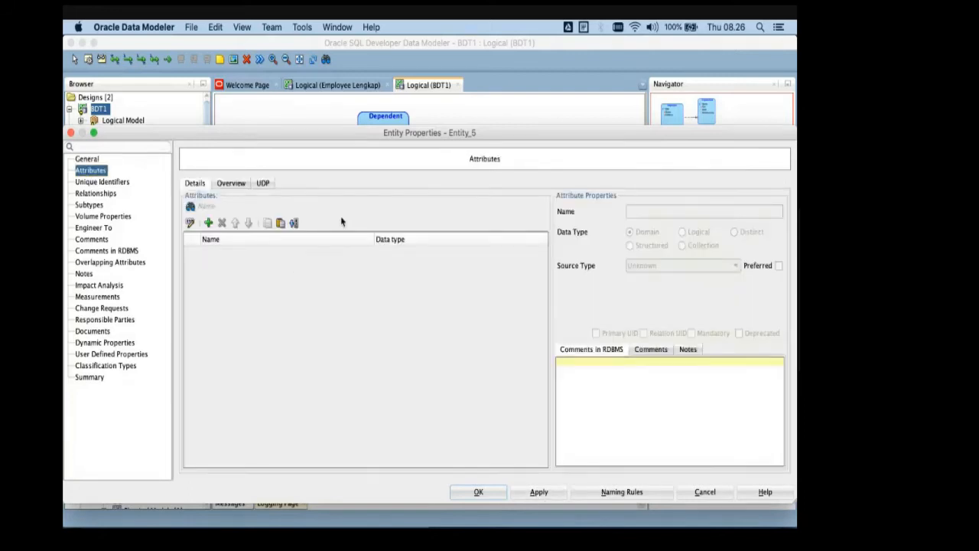
left_click(208, 222)
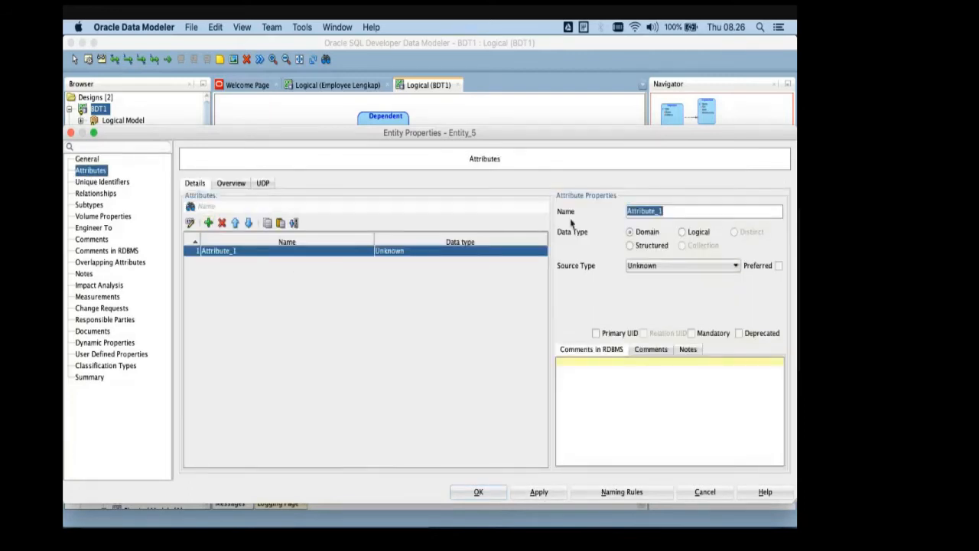
type("id_Proj")
key("super+Tab")
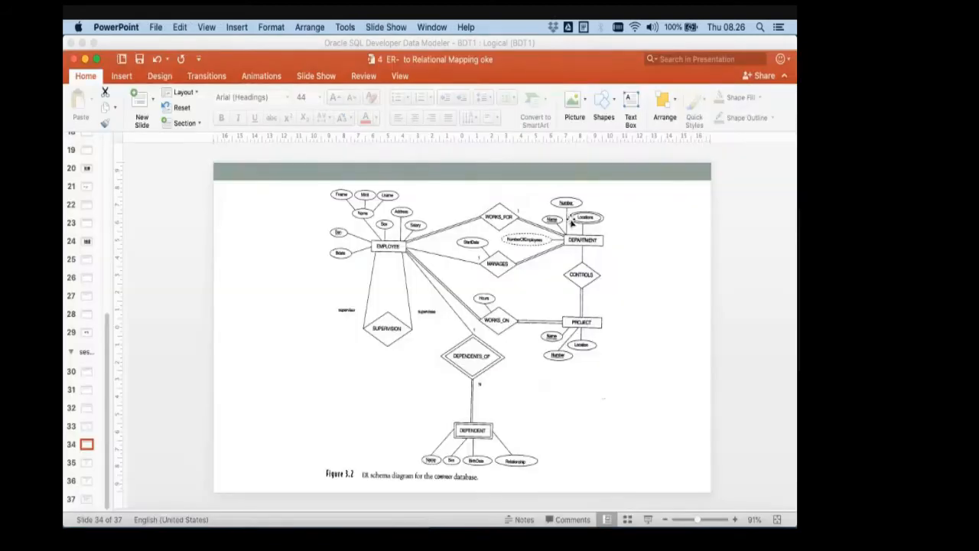
key("super+Tab")
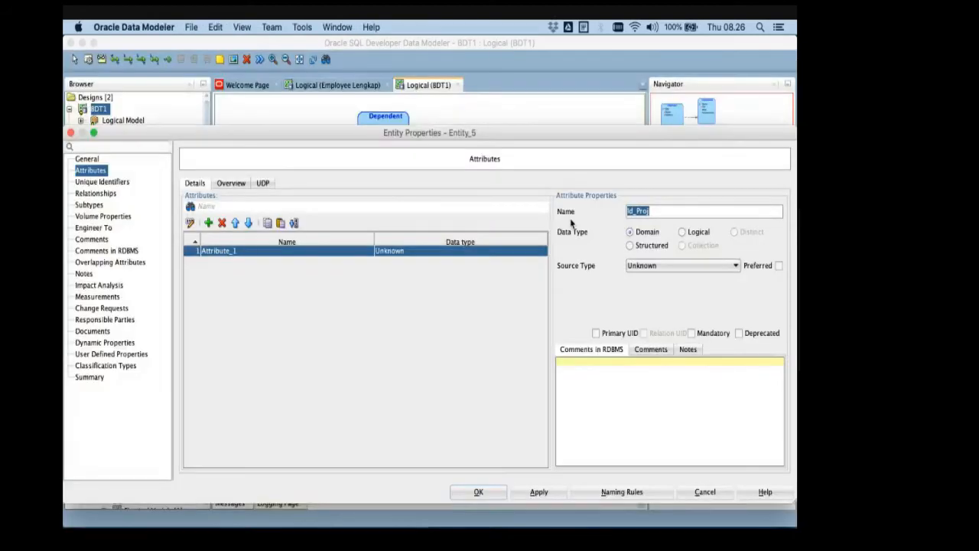
type("Name")
- Give the Name attribute the logical type VARCHAR, make it a primary UID, and confirm the Projects entity
left_click(682, 232)
left_click(676, 265)
key("v")
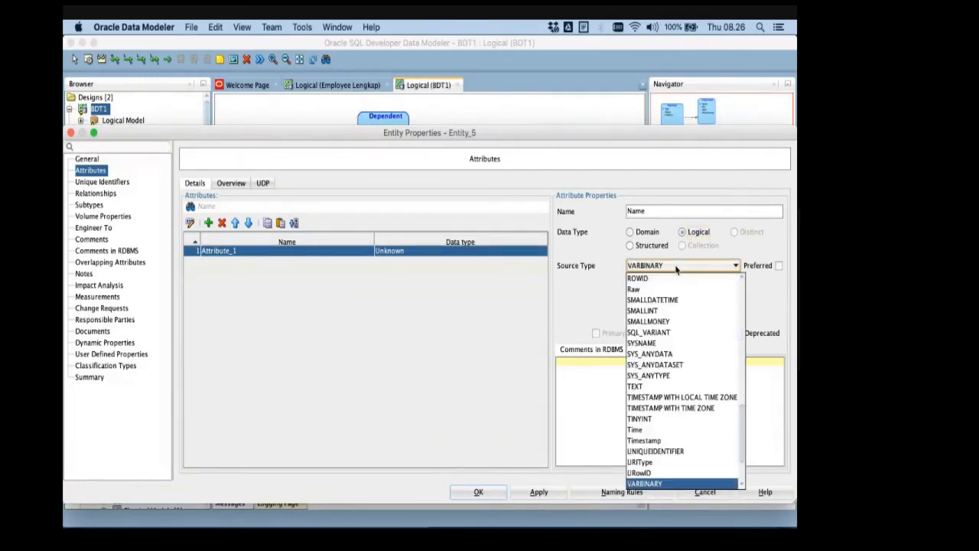
key("v")
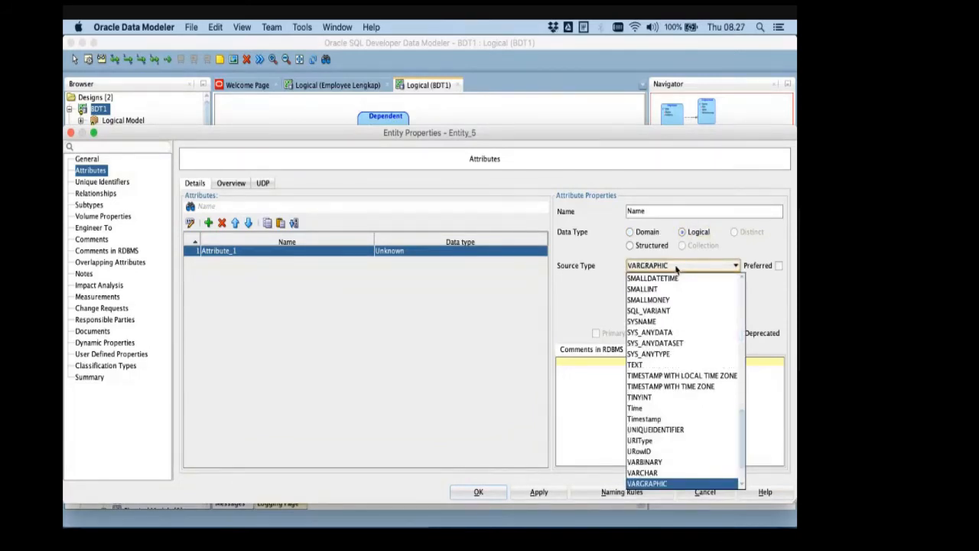
key("Return")
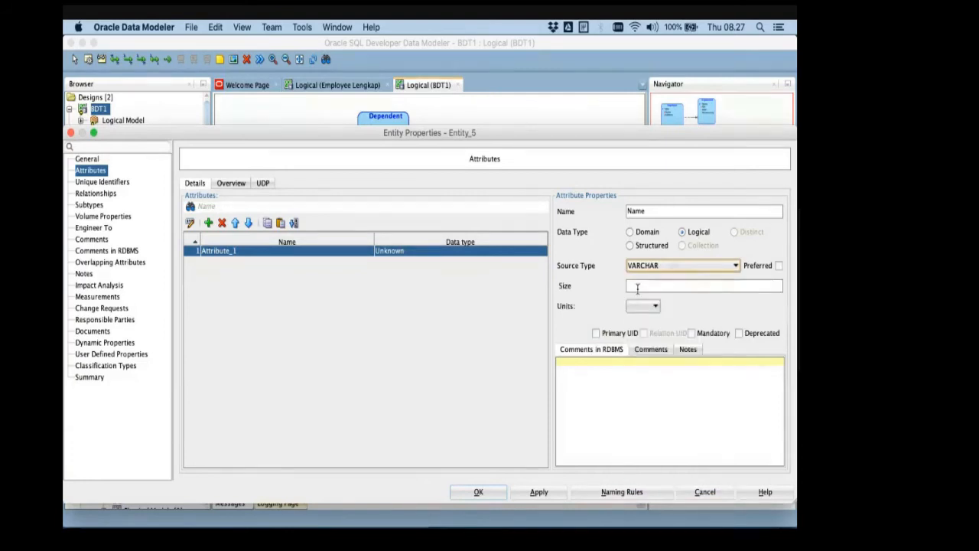
left_click(621, 334)
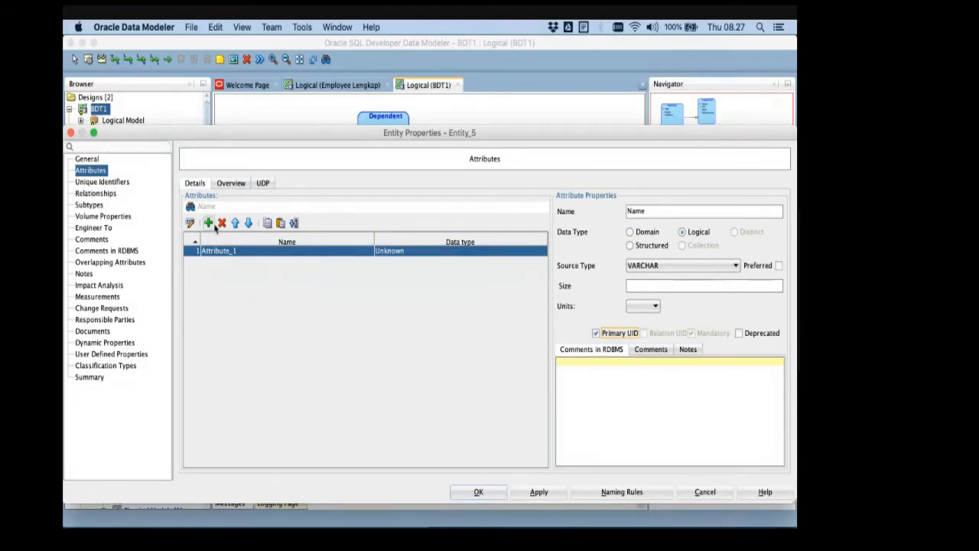
left_click(477, 493)
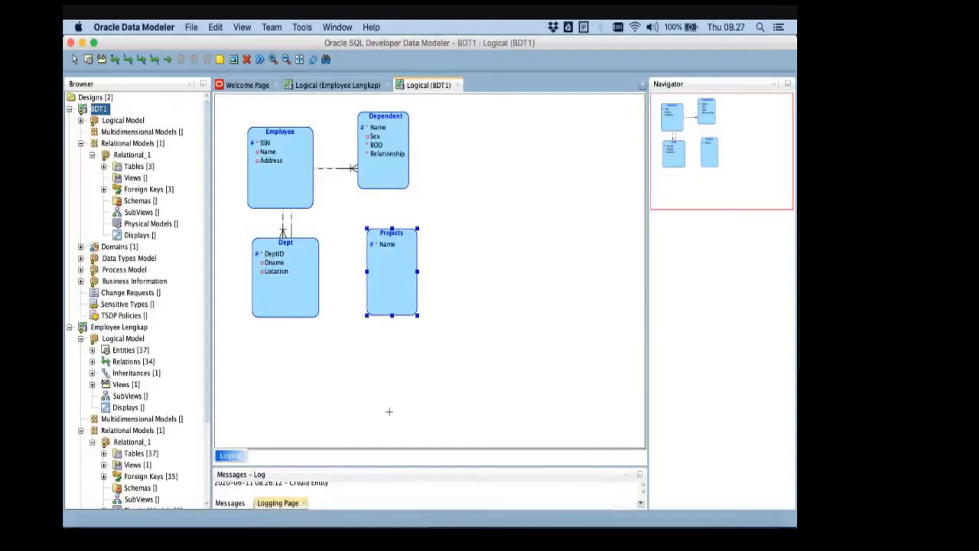
- Reopen the Projects entity's properties and add an attribute named Number after consulting the ER schema slide in PowerPoint
right_click(395, 251)
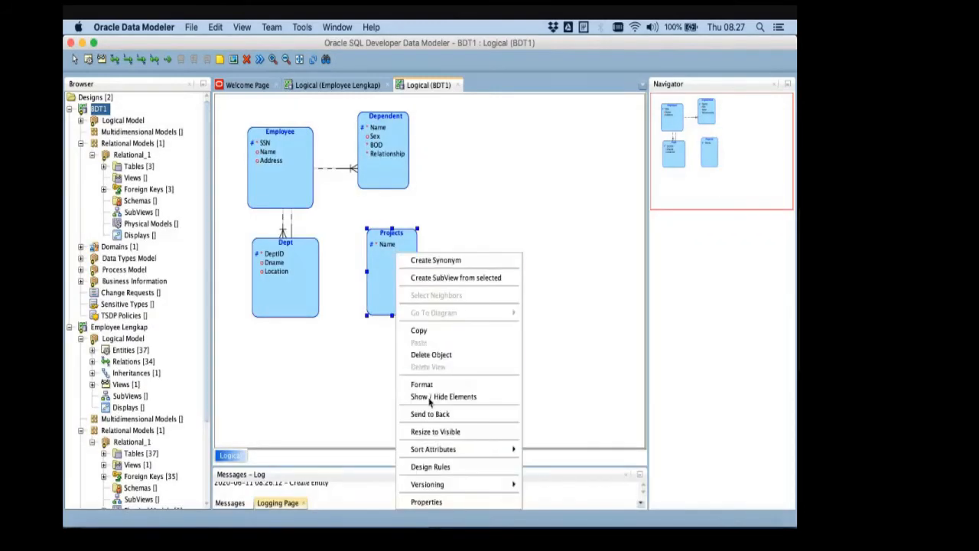
left_click(440, 502)
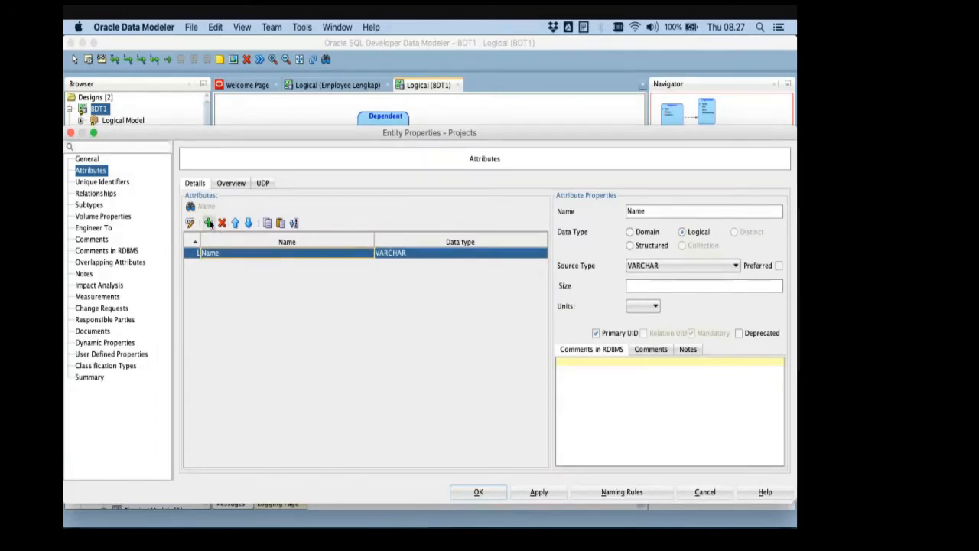
left_click(208, 223)
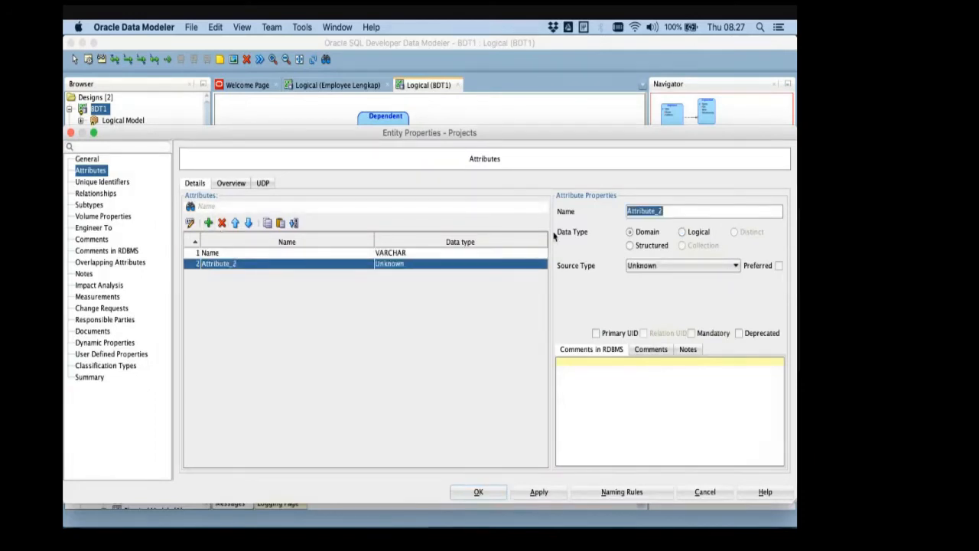
key("super+Tab")
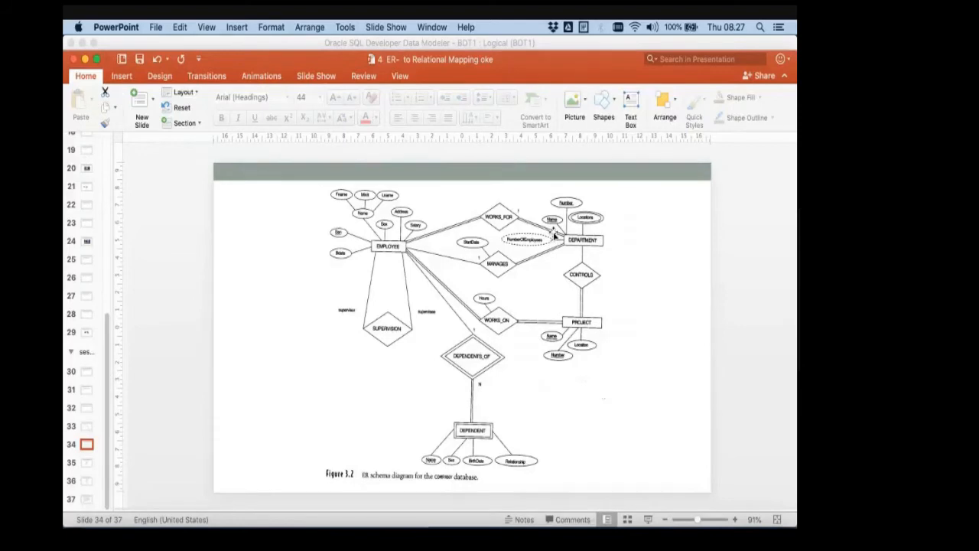
key("super+Tab")
type("Nu")
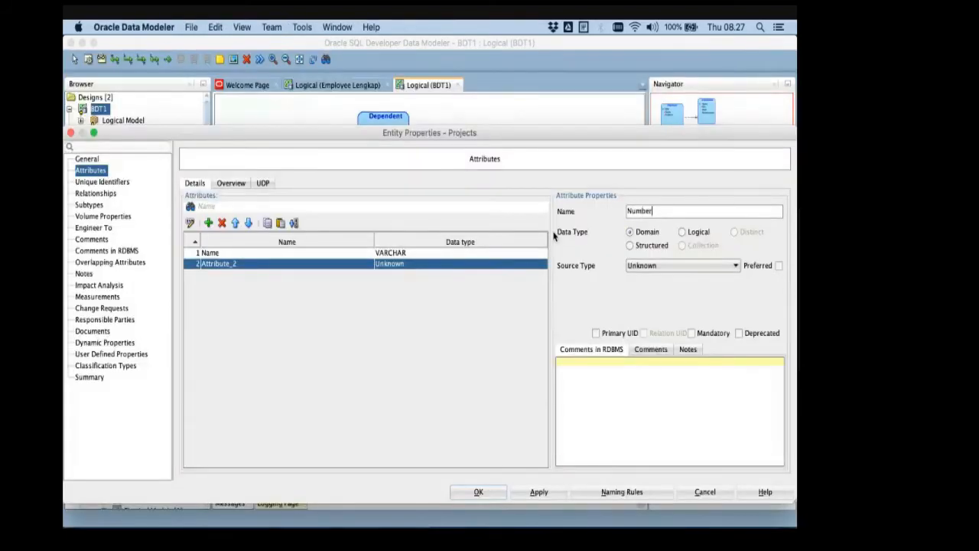
- Set the Number attribute's logical type to DECIMAL and mark it as a primary UID
left_click(692, 232)
left_click(683, 266)
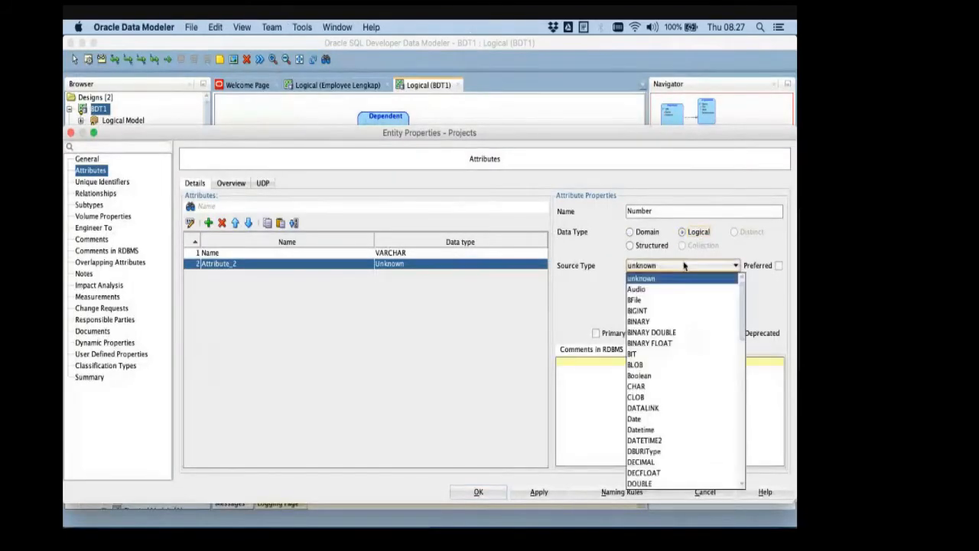
key("i")
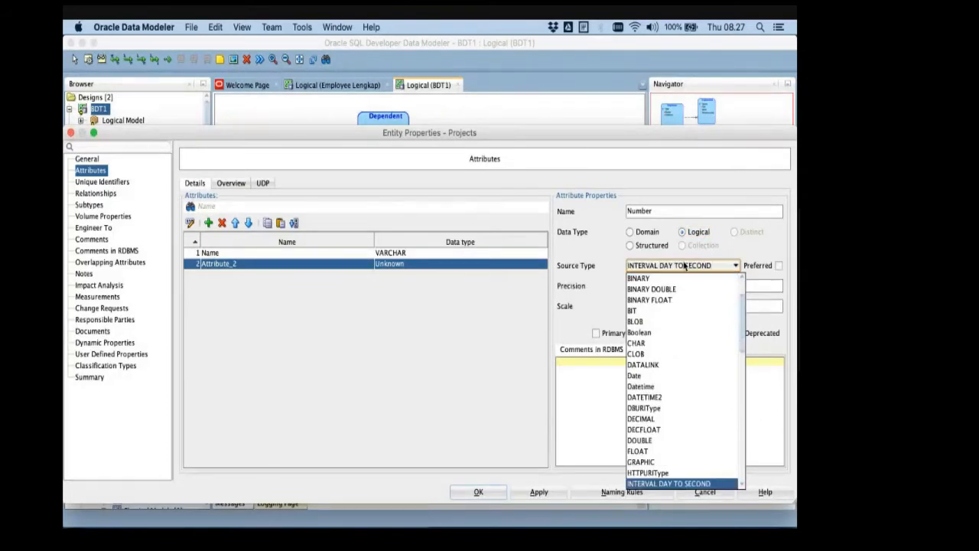
scroll(686, 332, "down", 1)
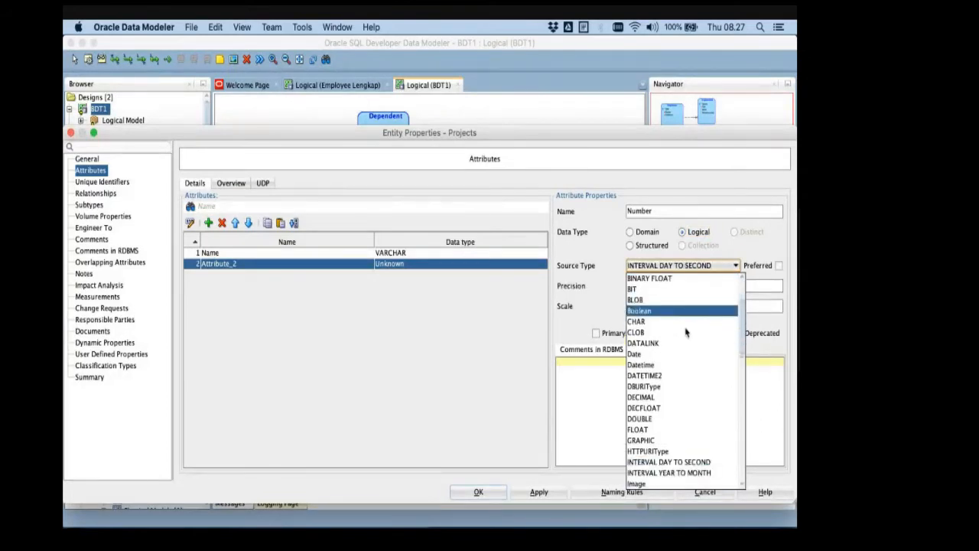
scroll(686, 332, "down", 4)
scroll(650, 375, "up", 6)
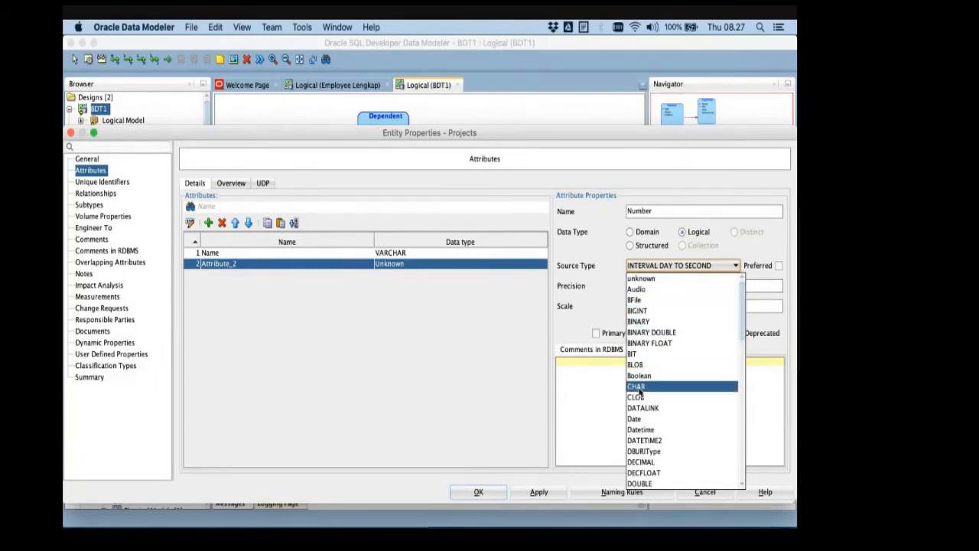
scroll(639, 386, "down", 3)
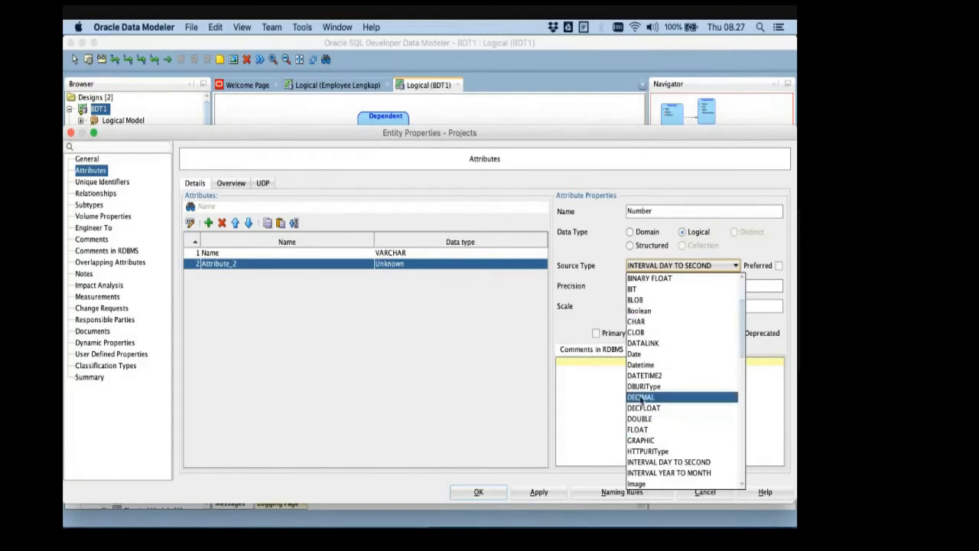
left_click(641, 396)
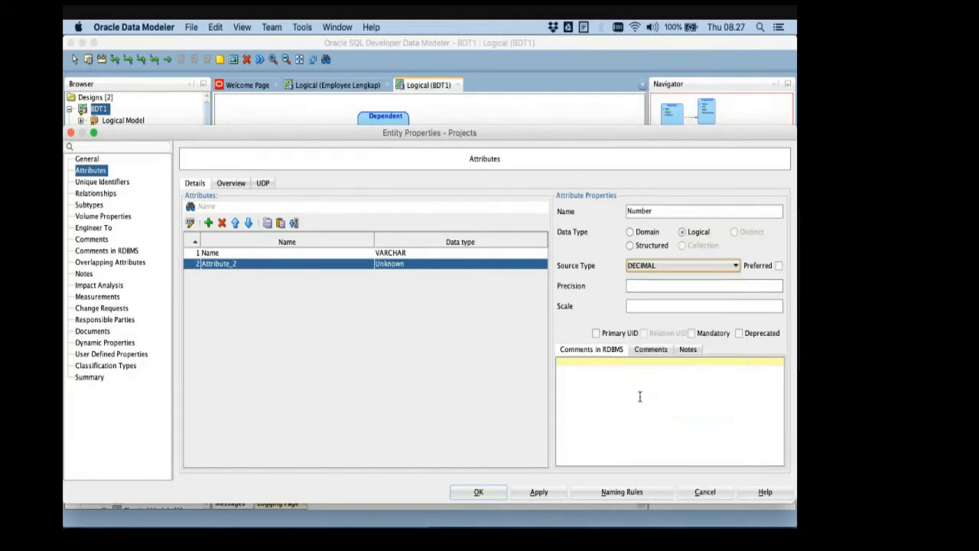
left_click(608, 333)
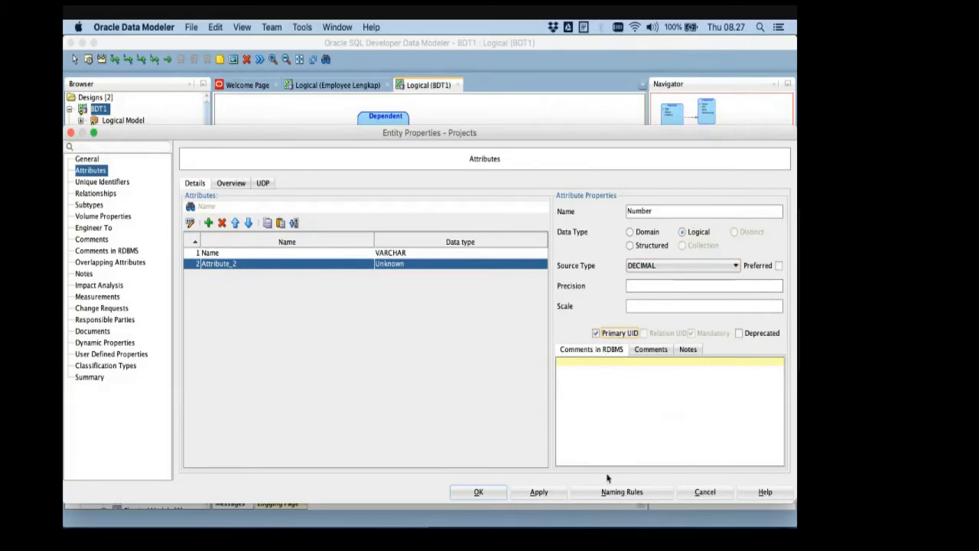
- Add a Location attribute of logical type VARCHAR to Projects, consulting the ER schema slide in PowerPoint, and apply the changes
left_click(208, 222)
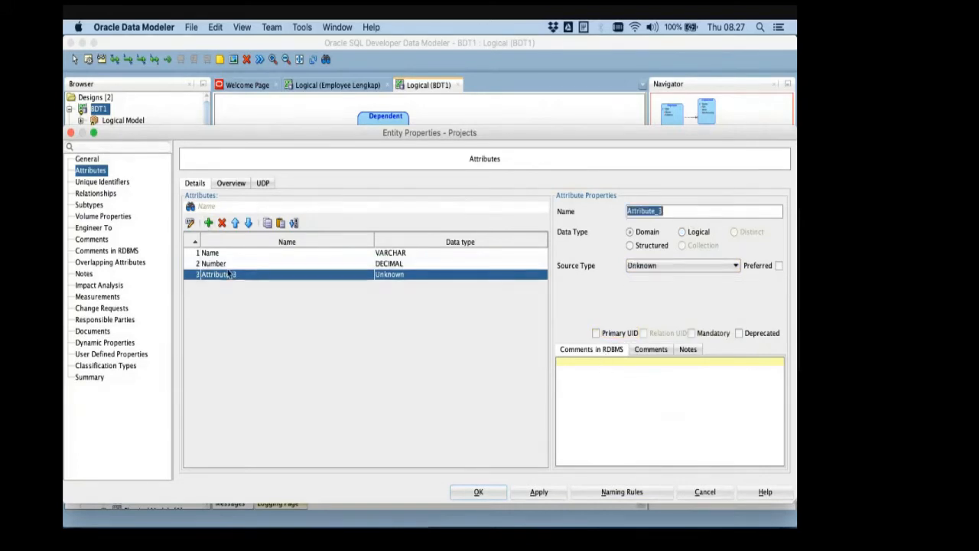
key("super+Tab")
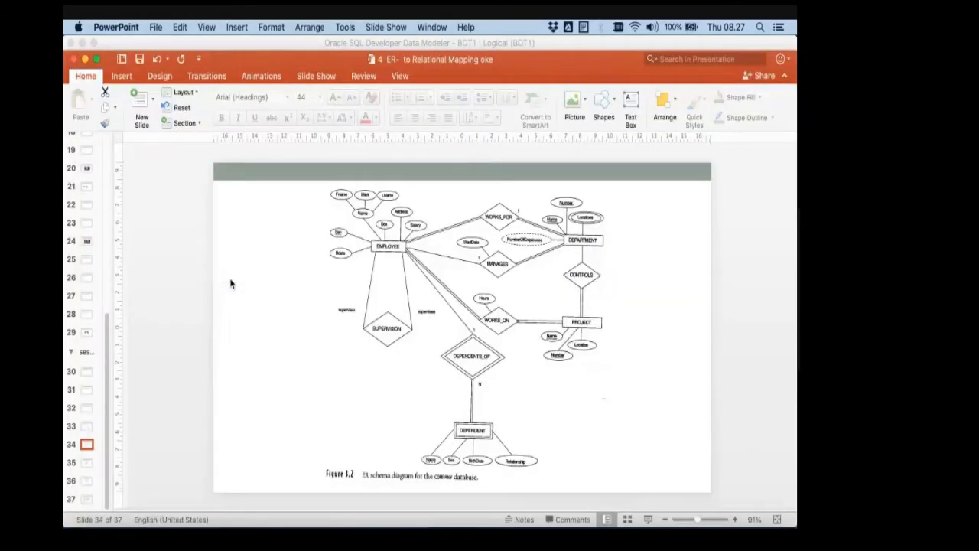
key("super+Tab")
type("Location")
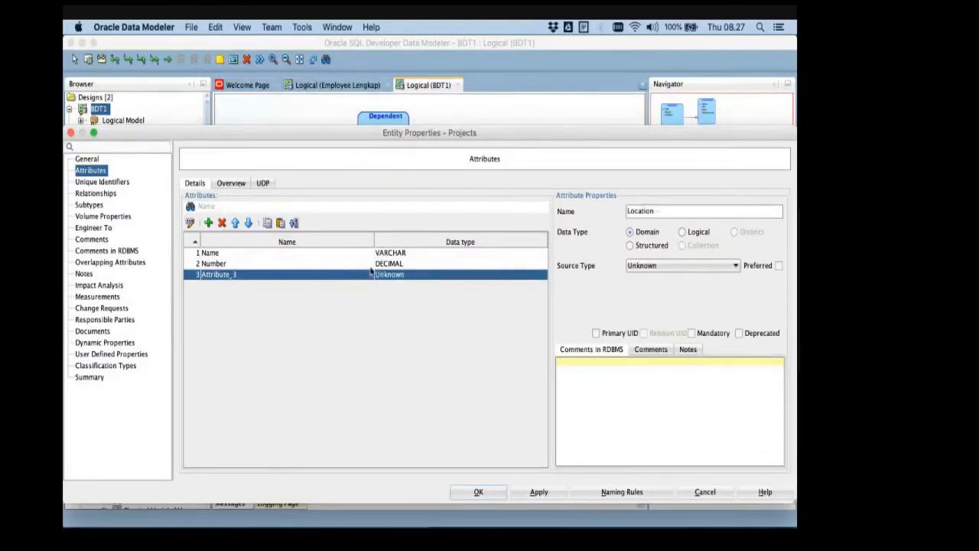
left_click(681, 232)
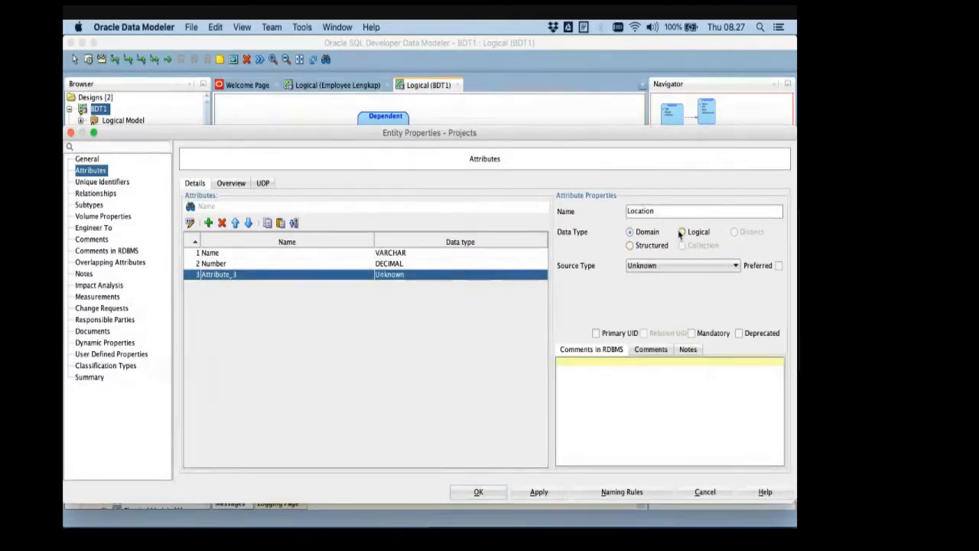
left_click(656, 267)
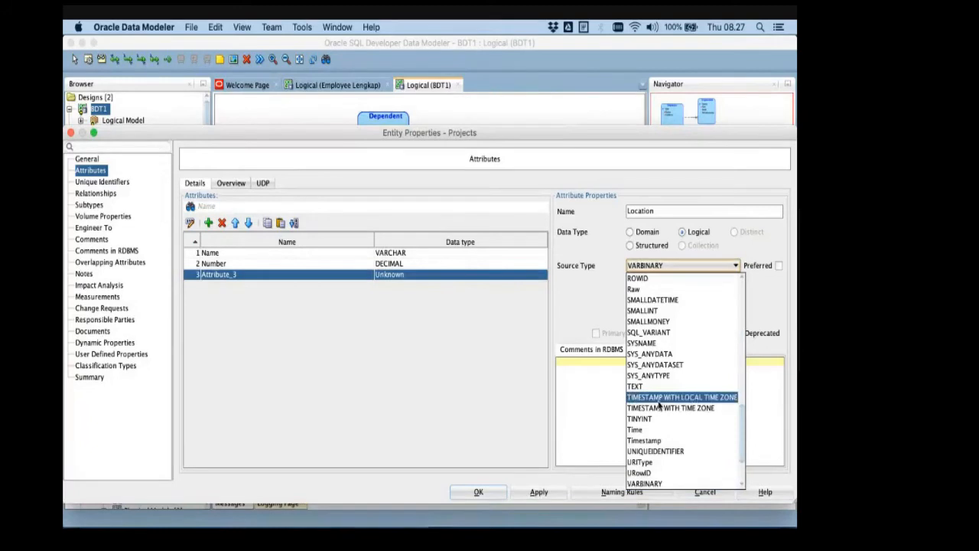
scroll(656, 413, "down", 3)
left_click(653, 432)
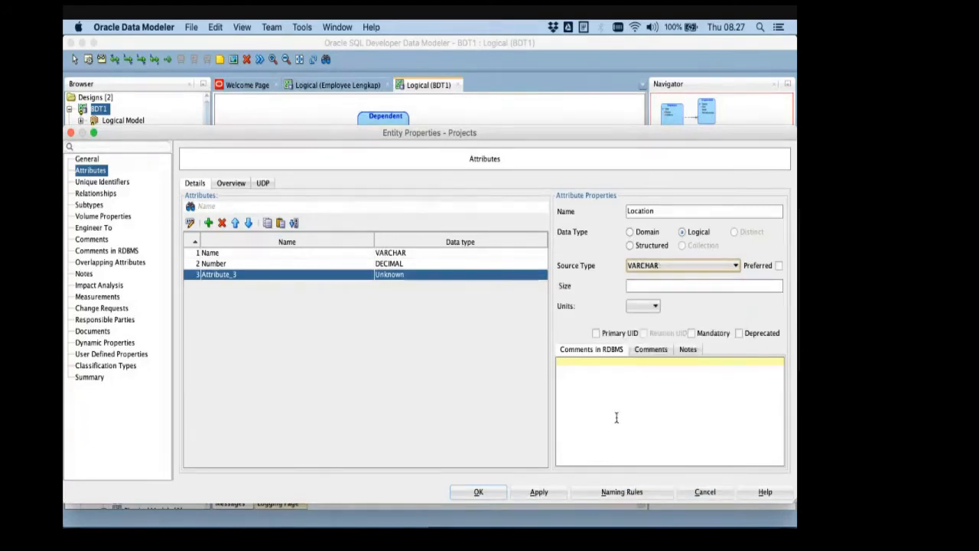
left_click(549, 496)
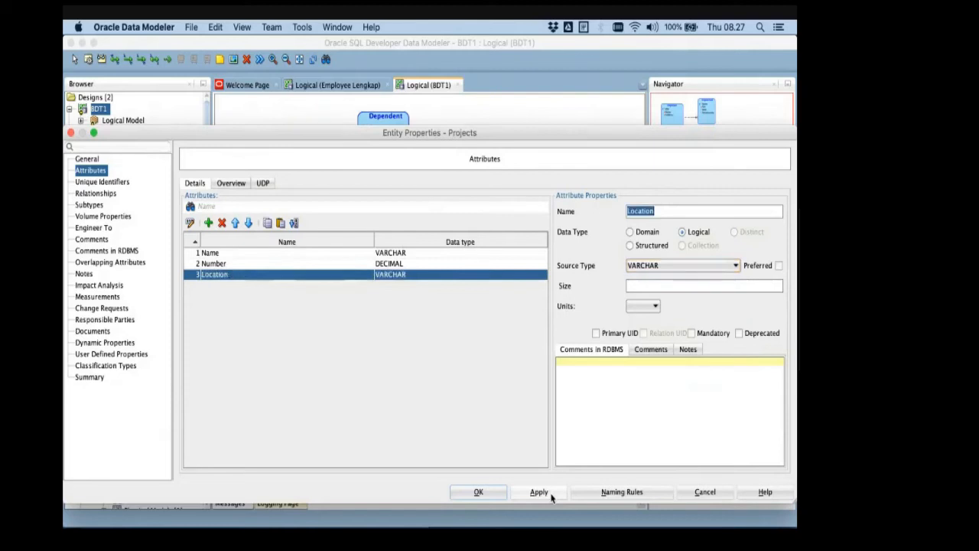
- Confirm the Projects entity and draw a many-to-many relation from the Employee entity to Projects
left_click(490, 496)
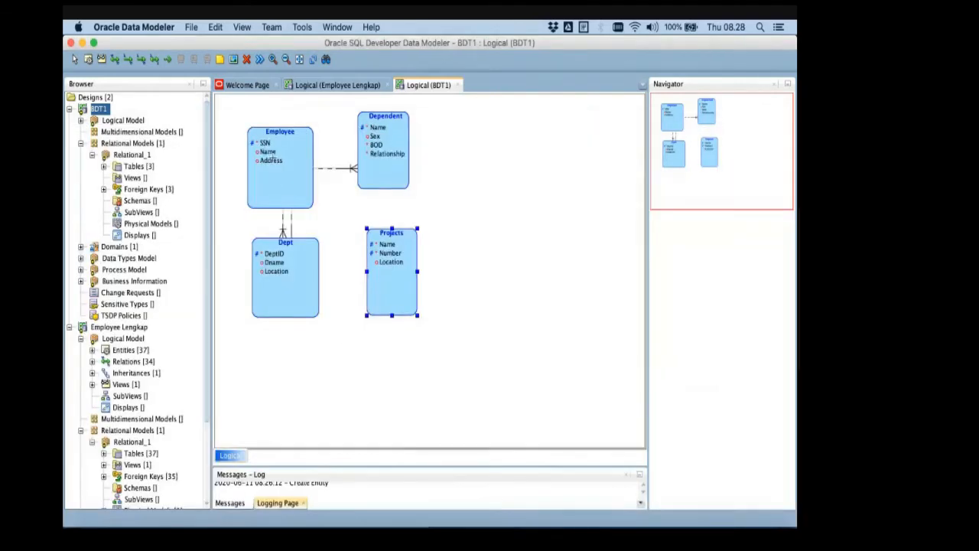
left_click(116, 61)
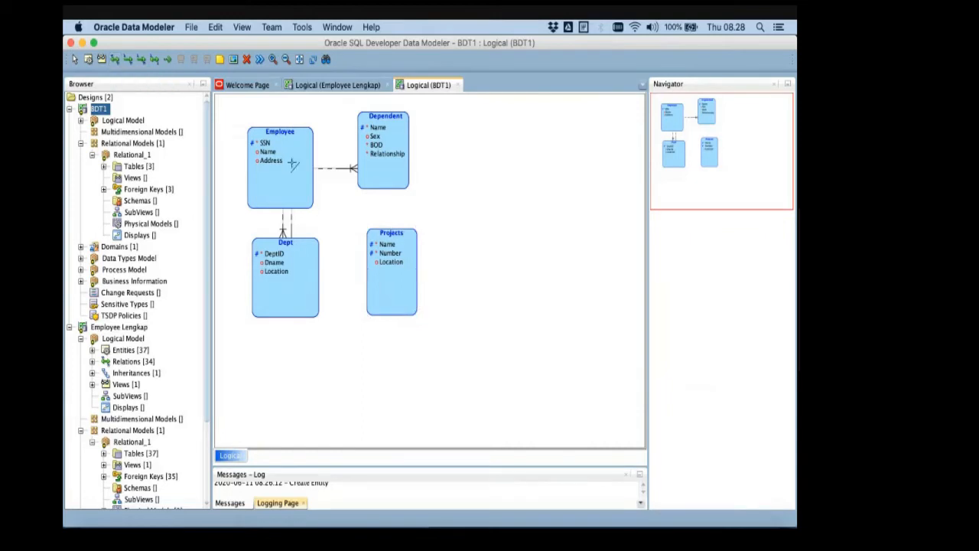
left_click(283, 171)
left_click(382, 256)
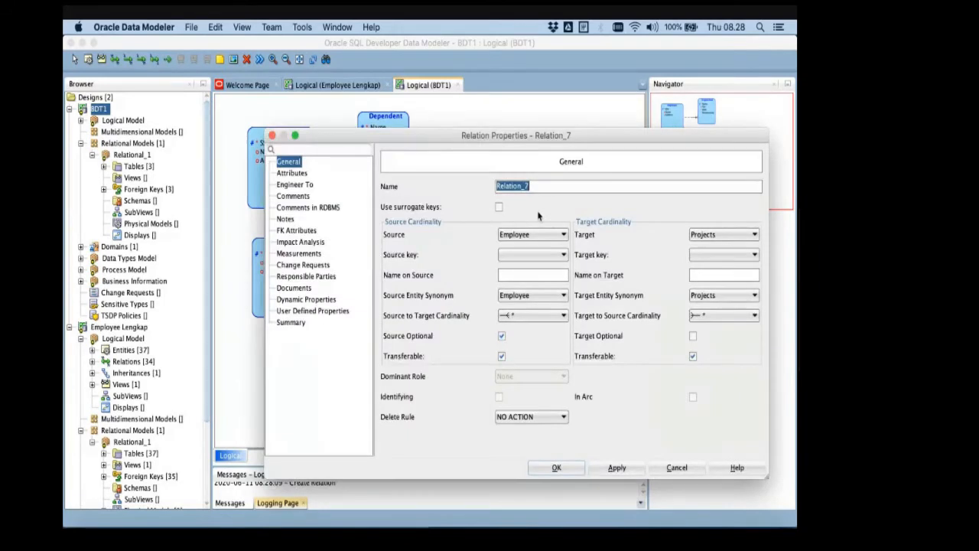
- Name the relation between Employee and Projects Works_on, make it mandatory at both ends, and confirm its properties
type("Wo")
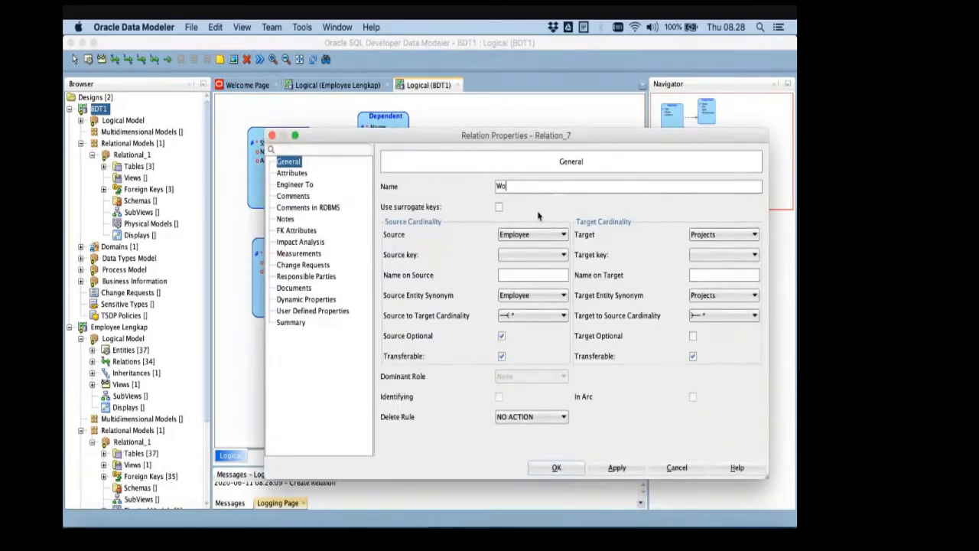
type("rks_on")
left_click(502, 336)
left_click(692, 336)
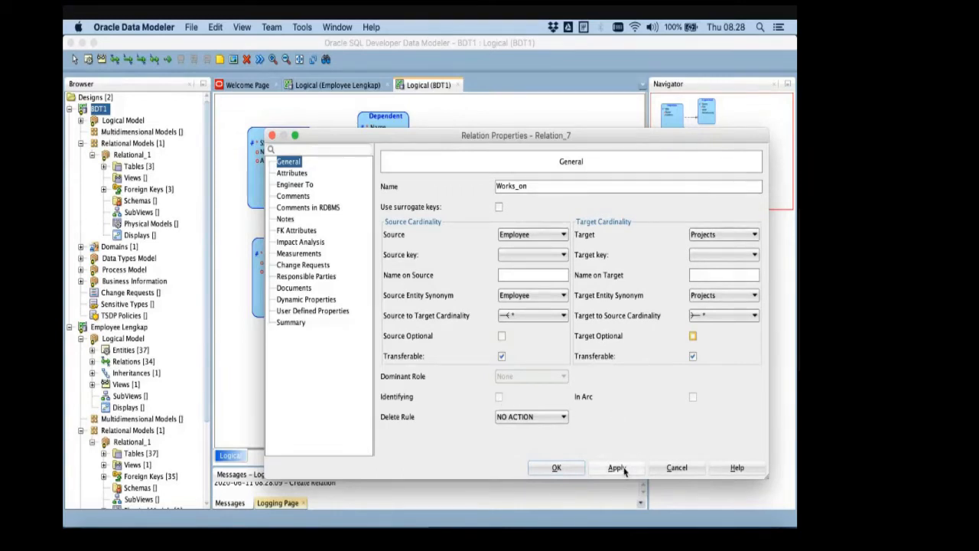
left_click(528, 275)
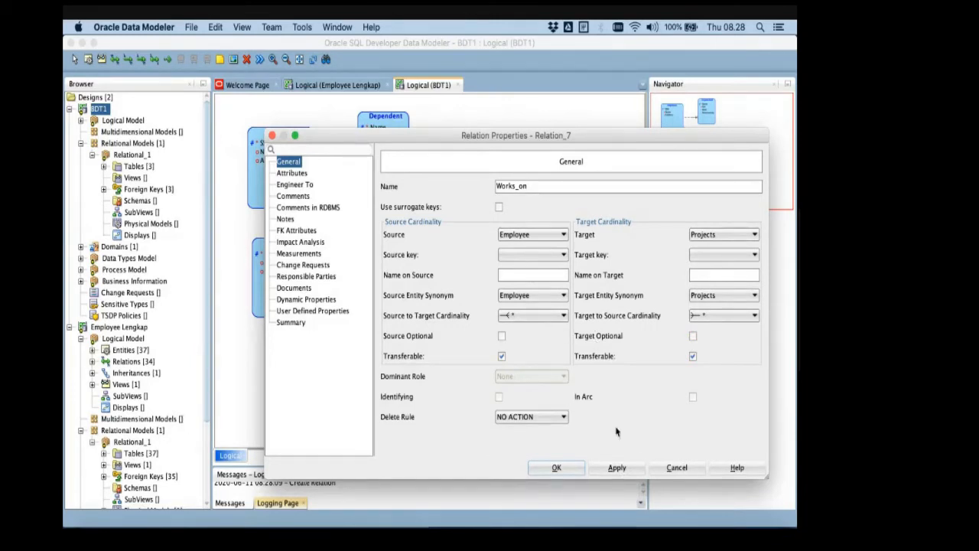
left_click(558, 467)
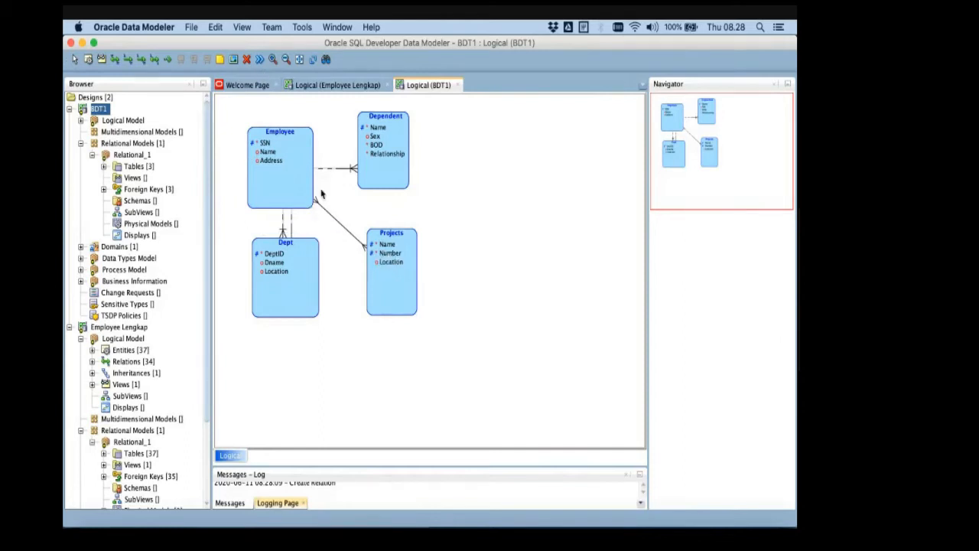
- Save the BDT1 design and engineer the logical model to Relational_1
left_click(194, 28)
left_click(211, 103)
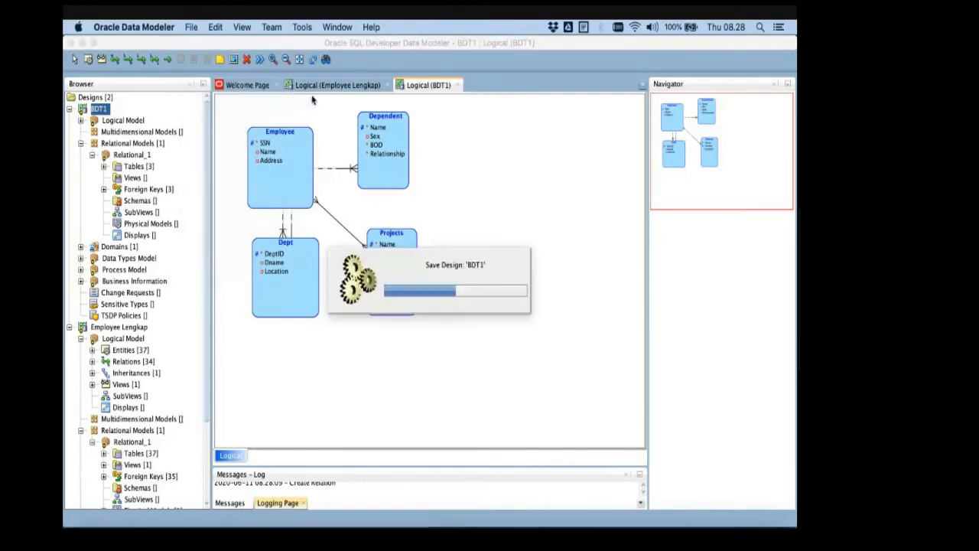
left_click(259, 59)
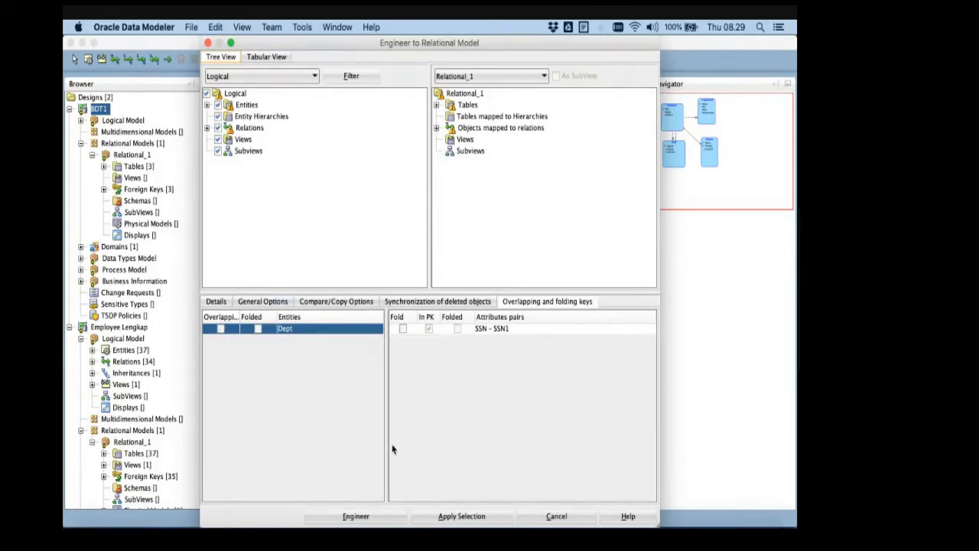
left_click(358, 516)
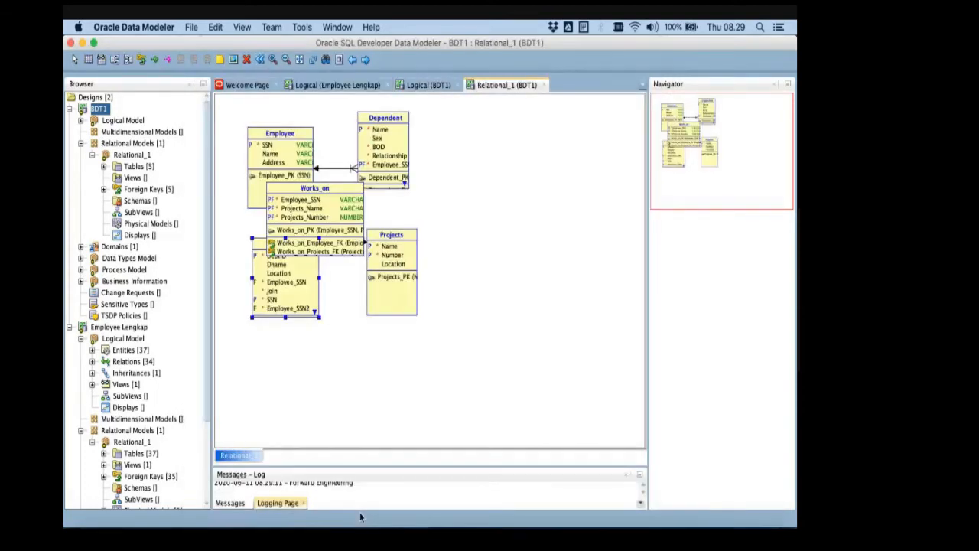
- Rearrange the Projects, Works_on, Dependent and Dept tables in the relational diagram so that they no longer overlap
left_click_drag(392, 239, 491, 240)
left_click_drag(357, 230, 439, 340)
left_click_drag(385, 120, 431, 116)
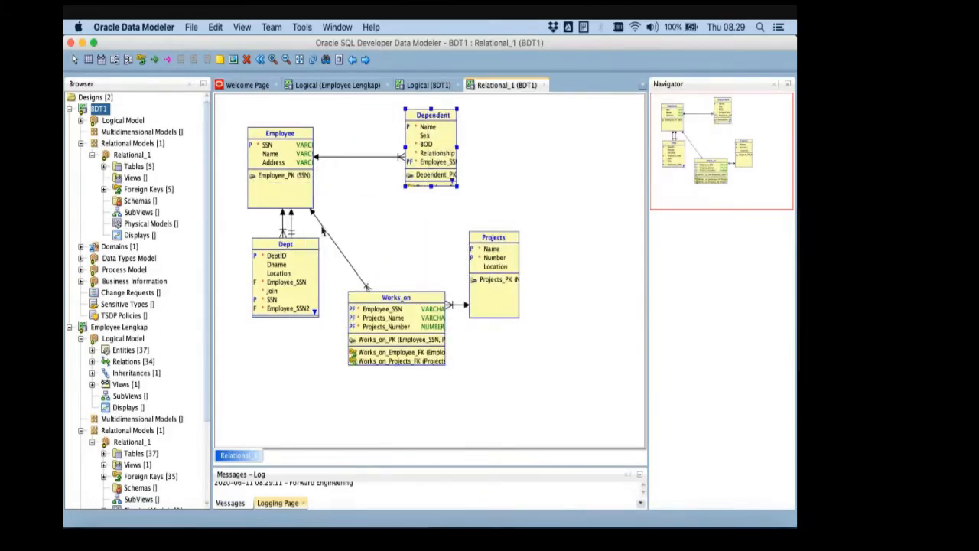
left_click_drag(293, 253, 266, 271)
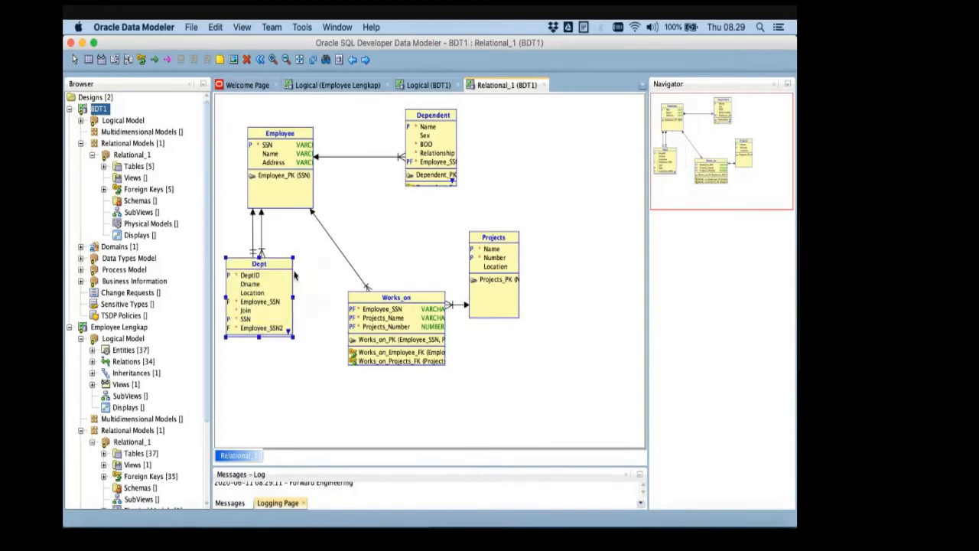
left_click_drag(384, 302, 377, 261)
left_click_drag(507, 242, 521, 241)
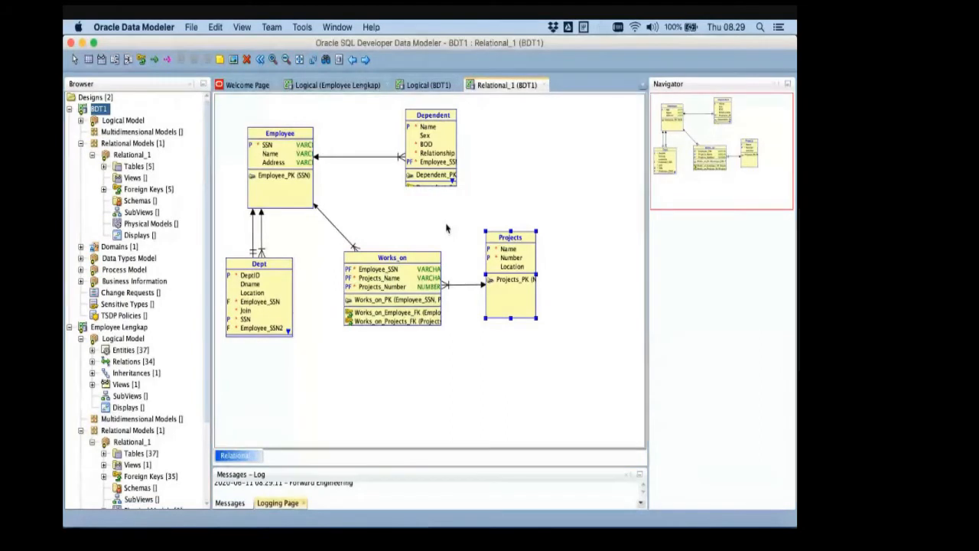
key("super+Tab")
key("super+Tab")
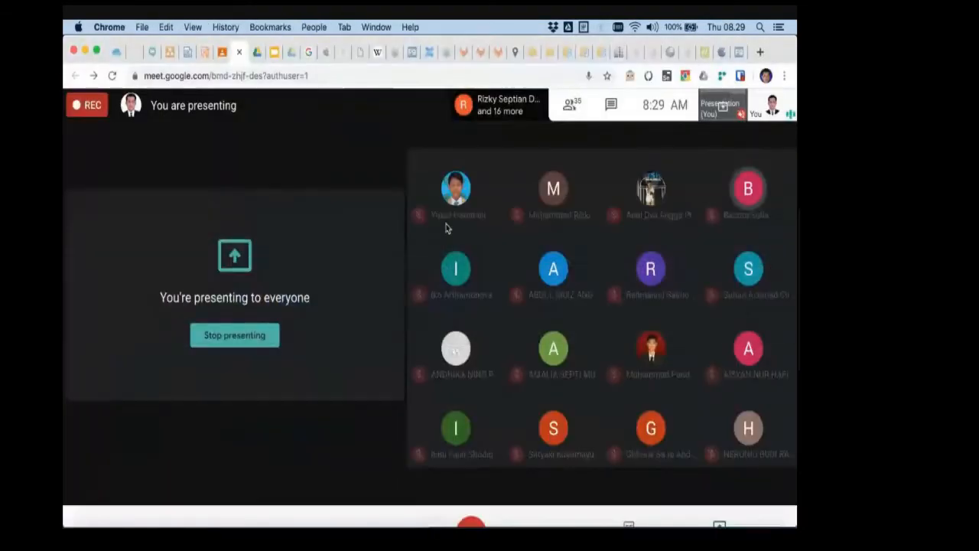
key("super+Tab")
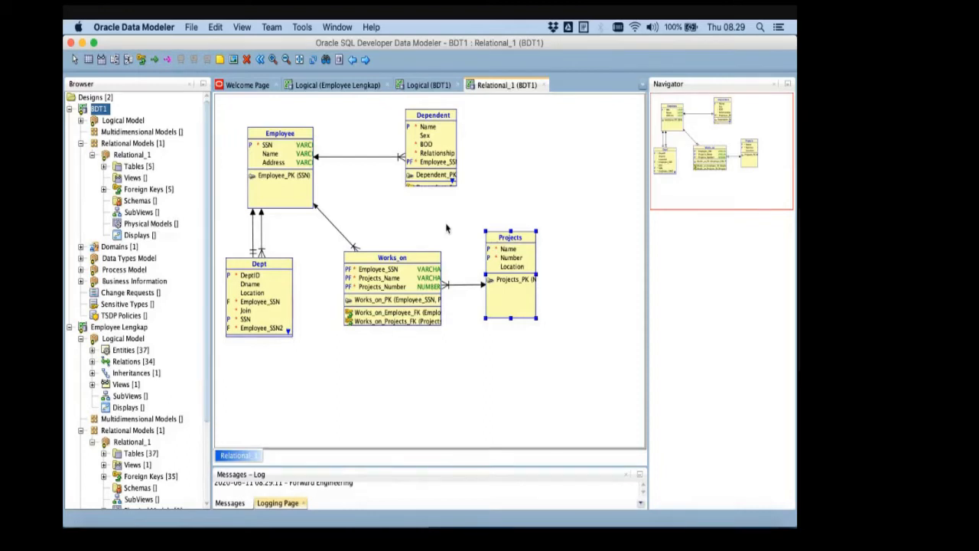
- Compare the engineered Works_on table and its relations with the ER schema diagram slide in PowerPoint
key("cmd+Tab")
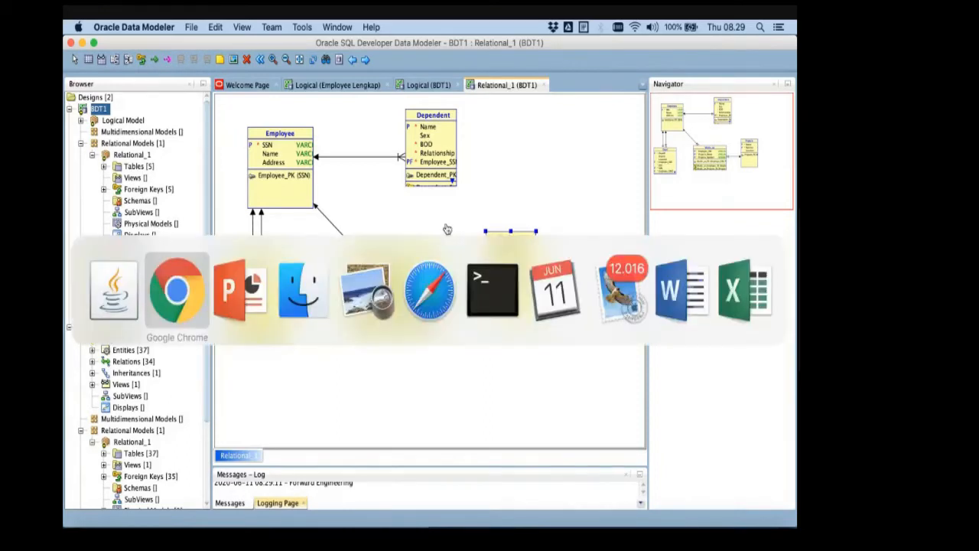
key("super+Tab")
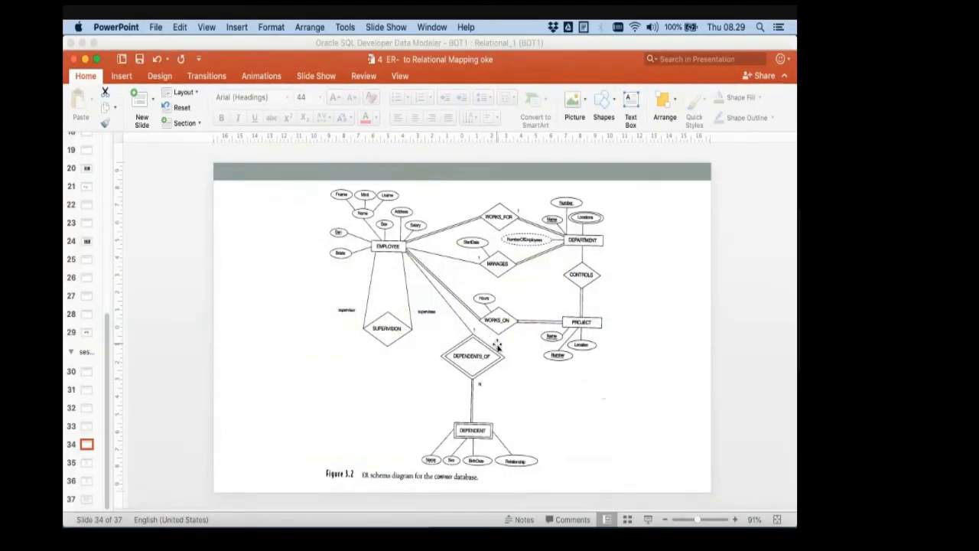
key("super+Tab")
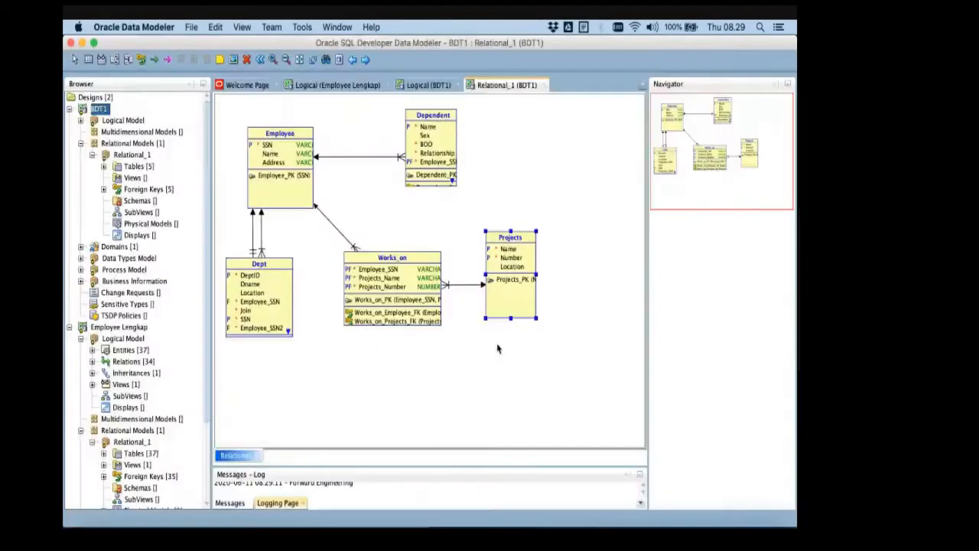
key("super+Tab")
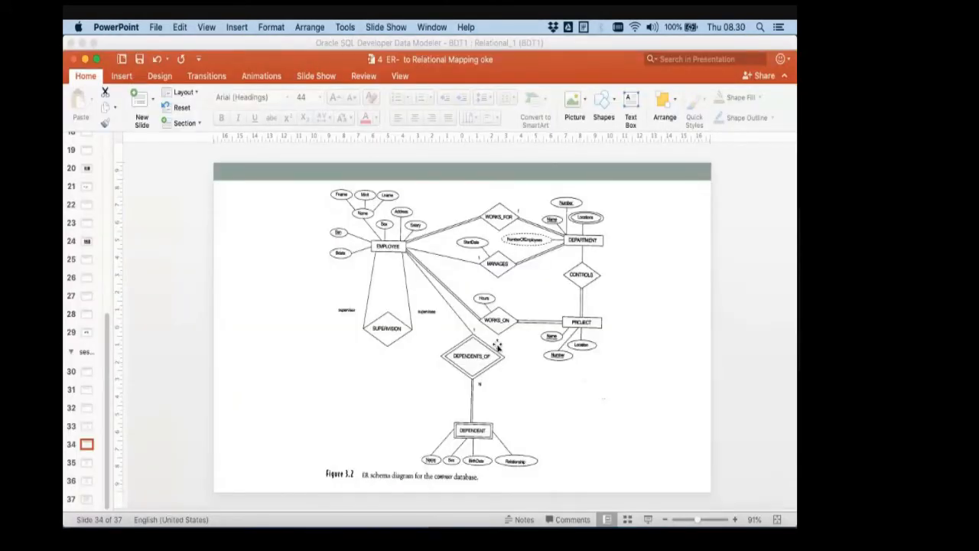
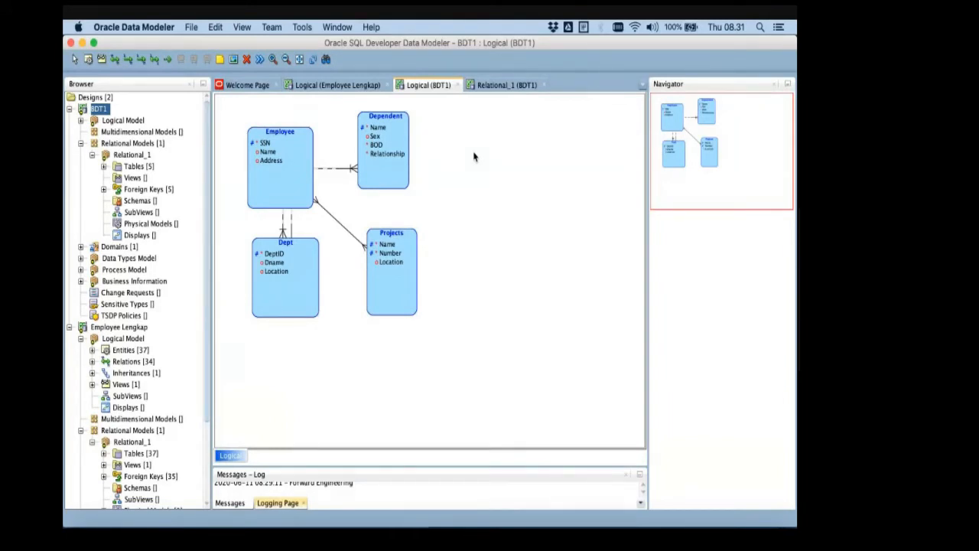
- Bring up the Relational_1 diagram and save the BDT1 design
left_click(493, 87)
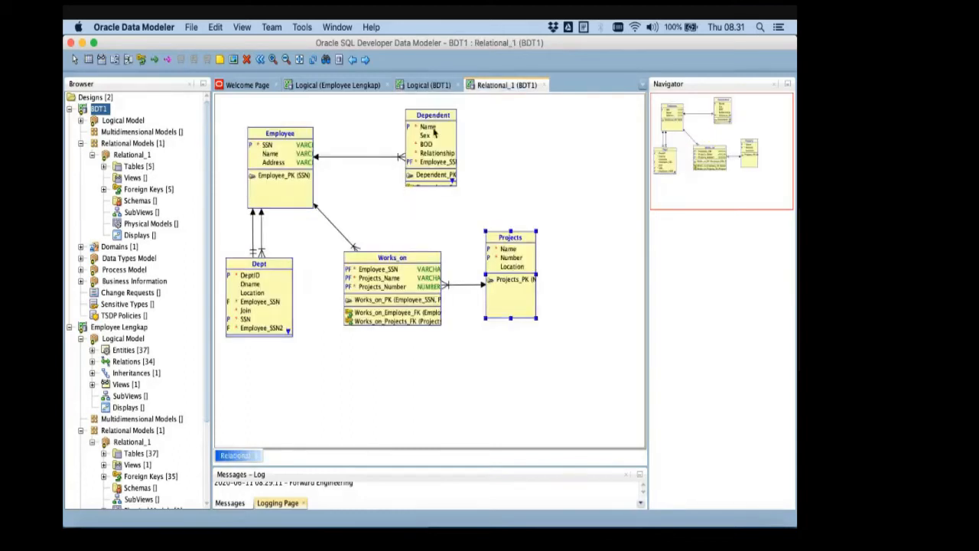
left_click(190, 27)
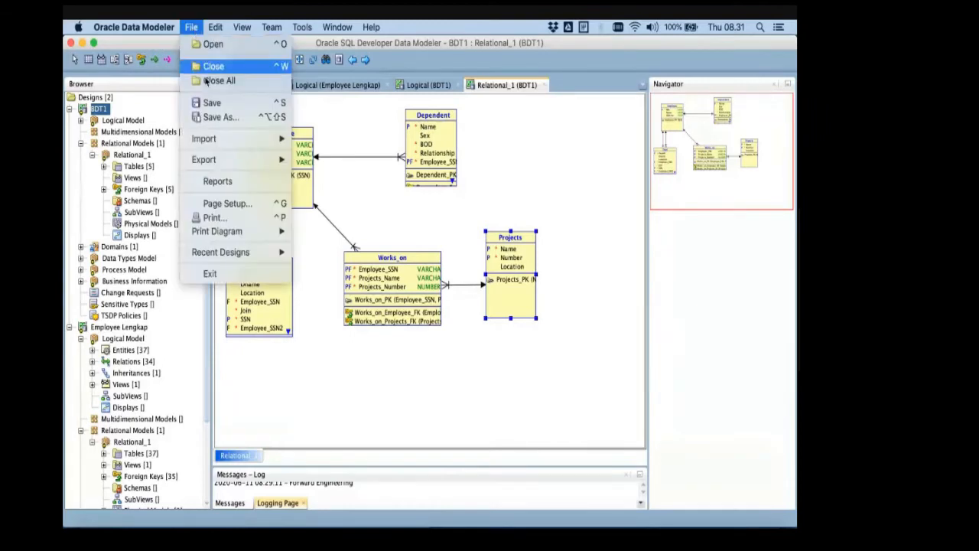
left_click(212, 100)
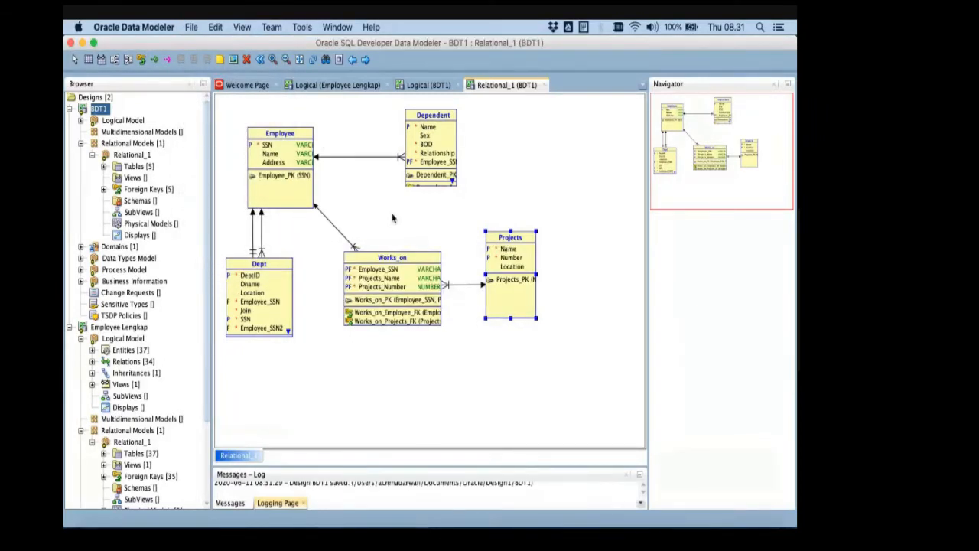
- Compare the Employee–Dept relations in BDT1's relational and logical diagrams with the ER schema slide in PowerPoint
key("super+Tab")
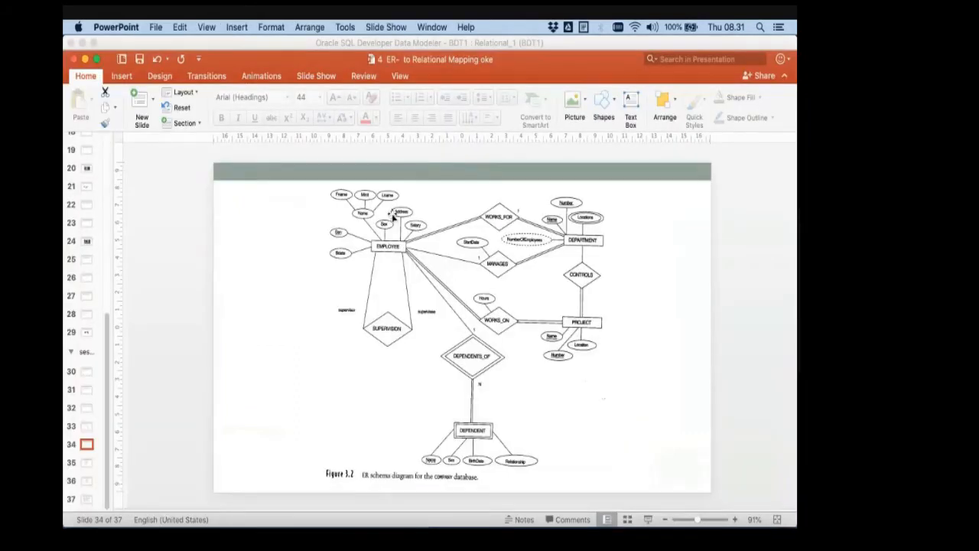
key("super+Tab")
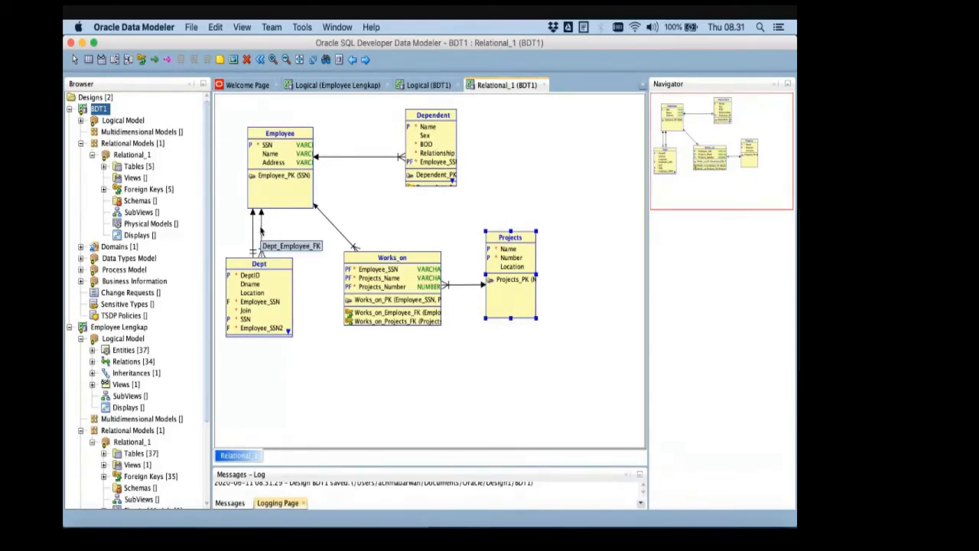
left_click(419, 84)
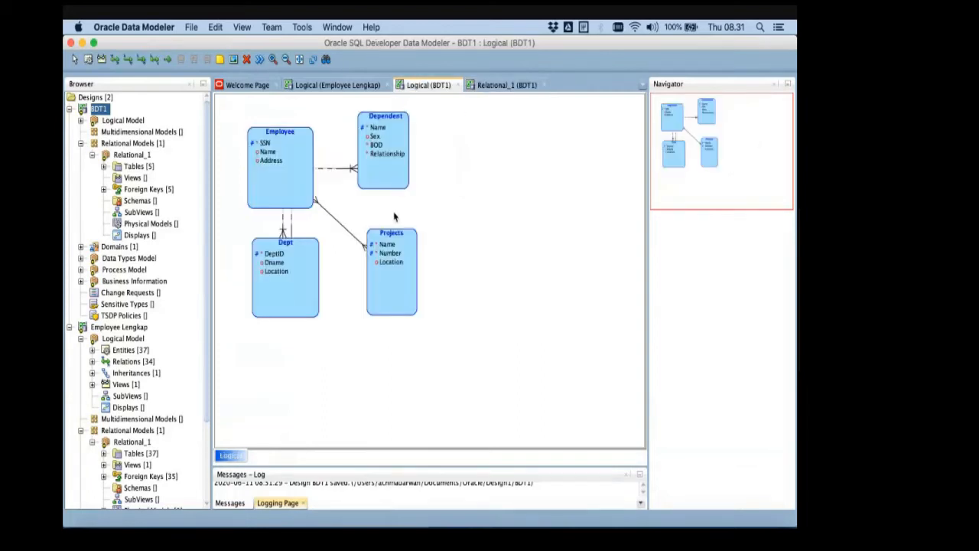
key("super+Tab")
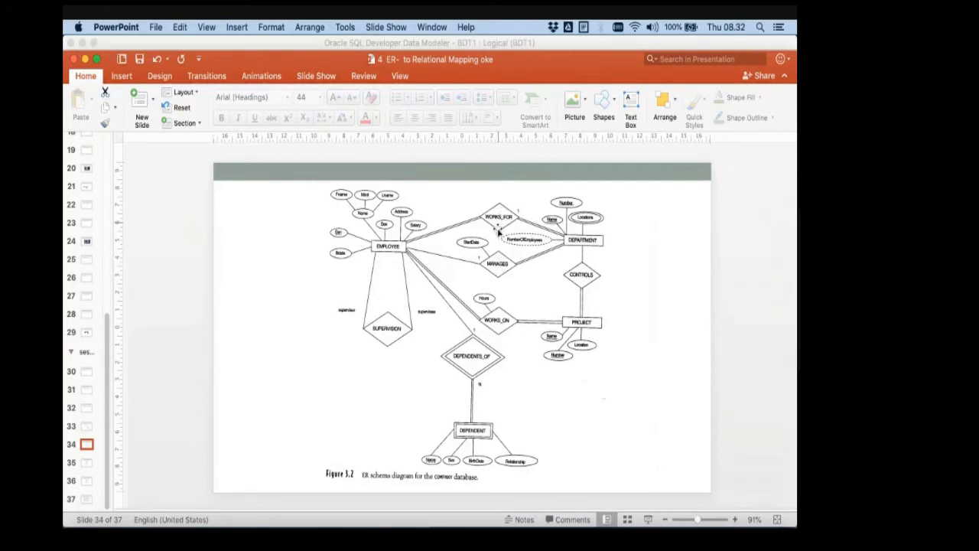
key("super+Tab")
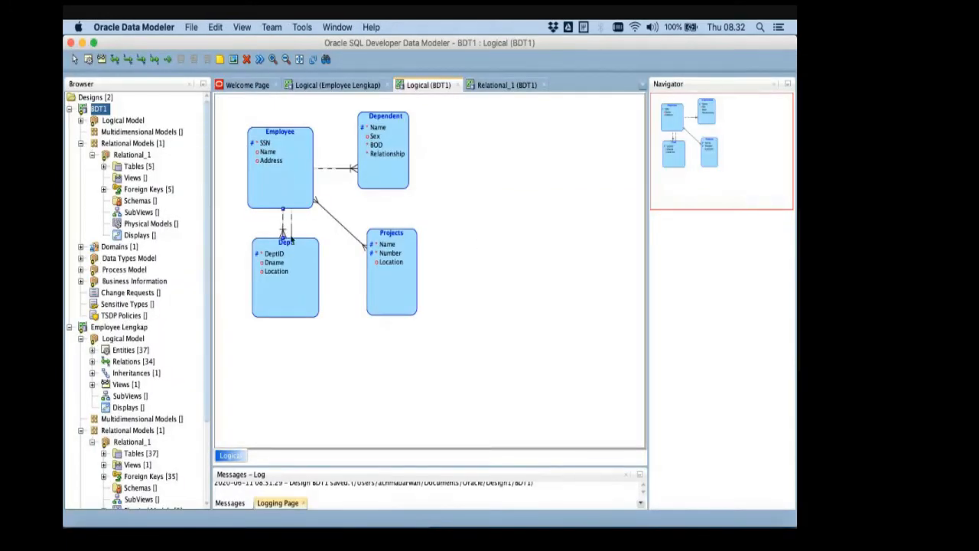
key("super+Tab")
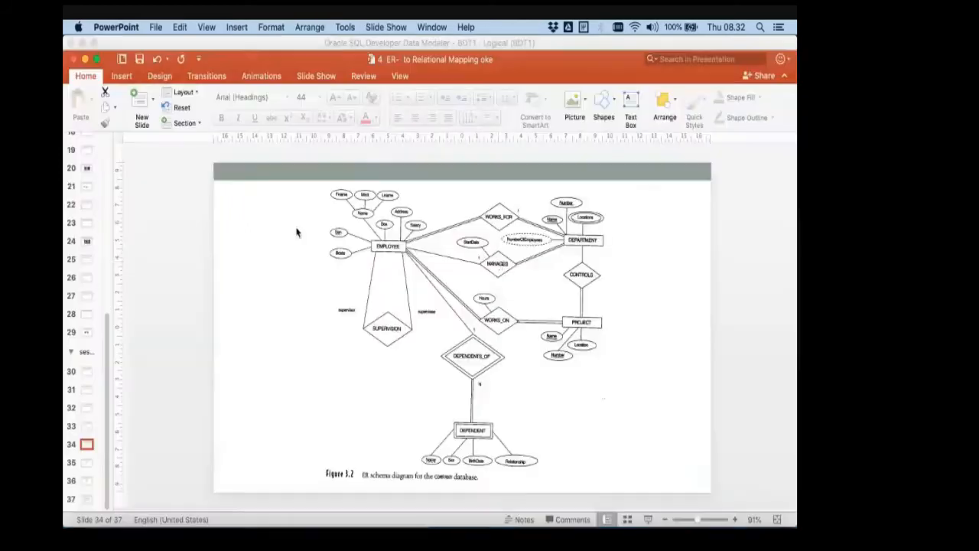
key("super+Tab")
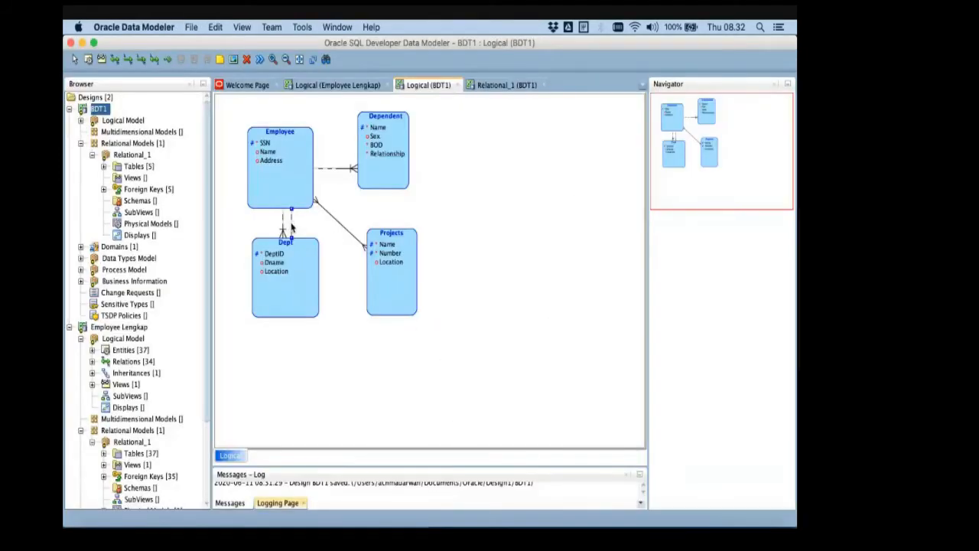
- Delete both relations between Employee and Dept, LeadBy and the remaining one, from the logical diagram
right_click(291, 227)
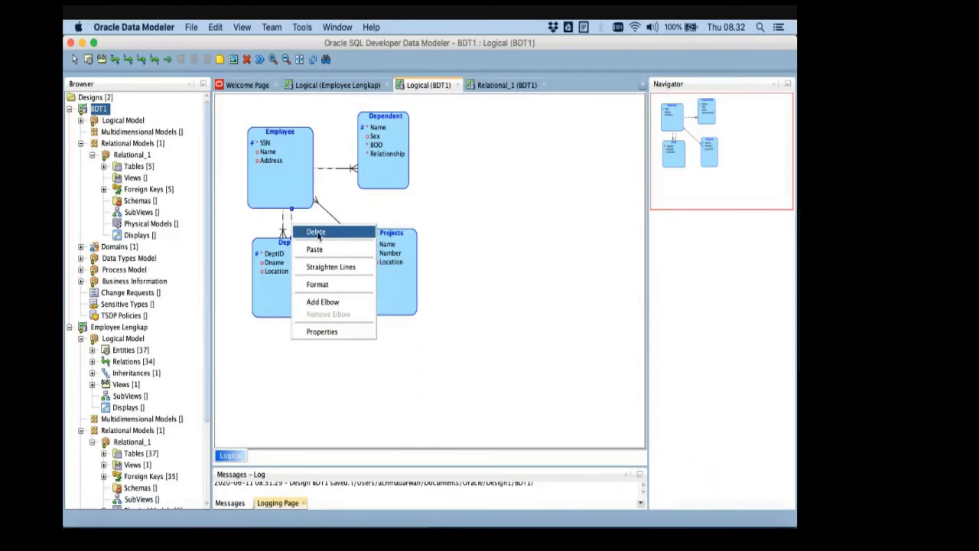
left_click(316, 232)
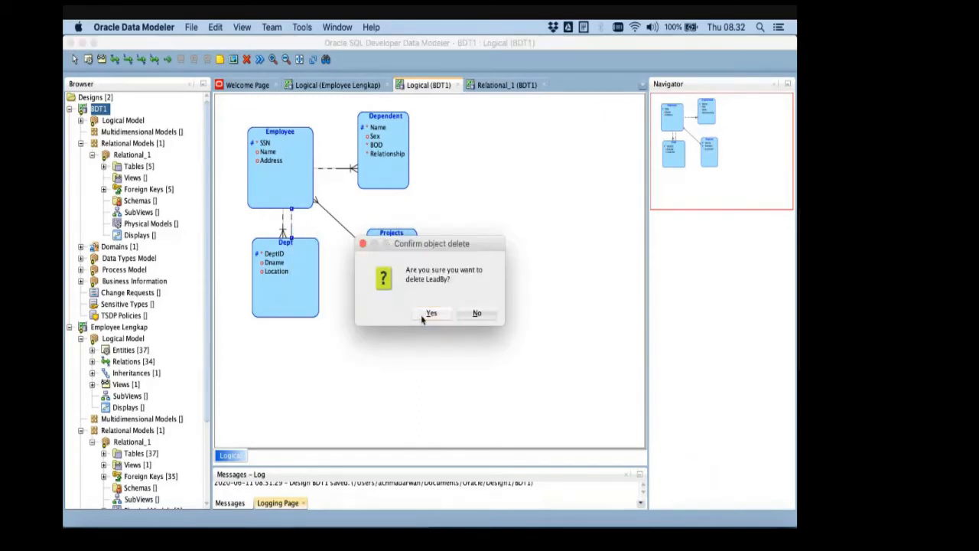
left_click(423, 318)
left_click(282, 230)
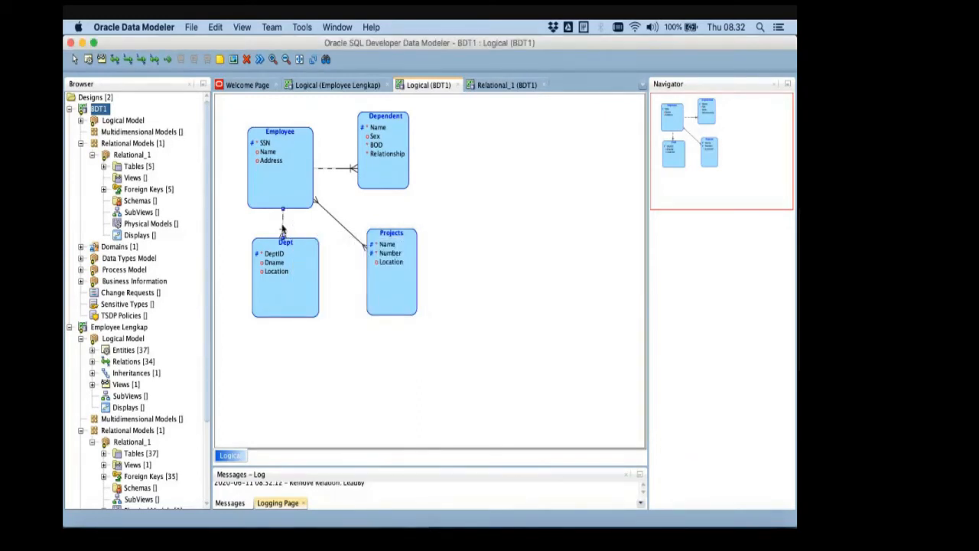
right_click(282, 230)
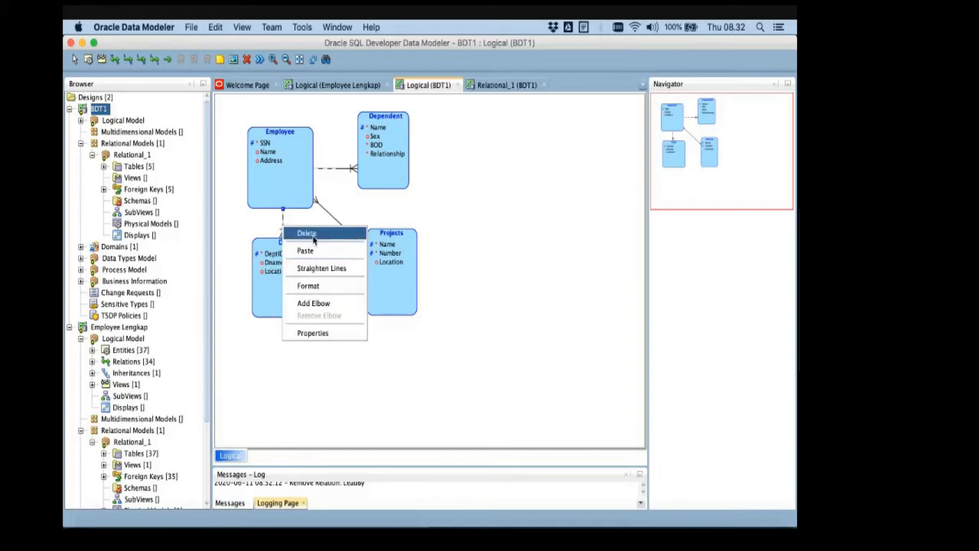
left_click(313, 237)
left_click(427, 315)
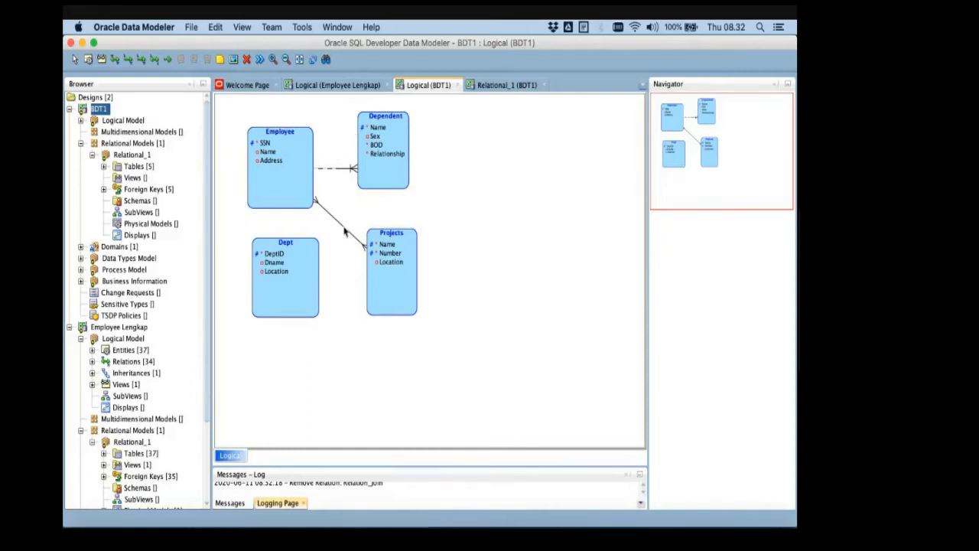
- Examine how EMPLOYEE relates to DEPARTMENT on the PowerPoint ER schema slide, to choose the relation type to recreate in the logical model
key("super+Tab")
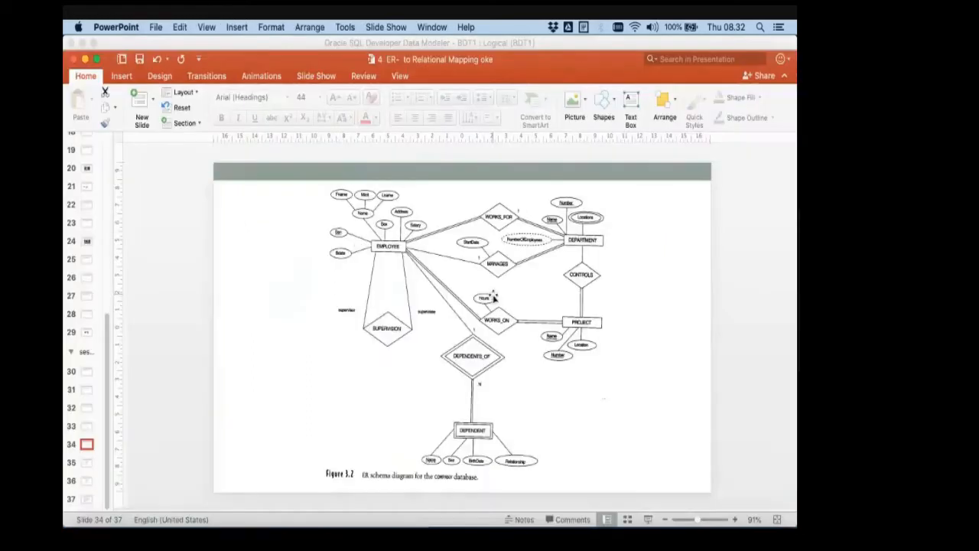
key("super+Tab")
key("super+Tab")
key("super+Tab")
key("super+Tab")
left_click(132, 43)
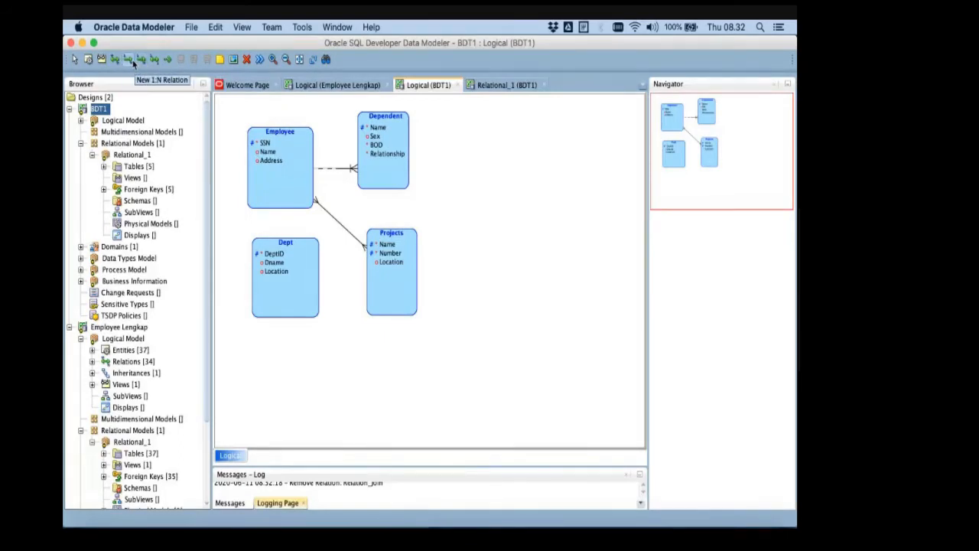
key("super+Tab")
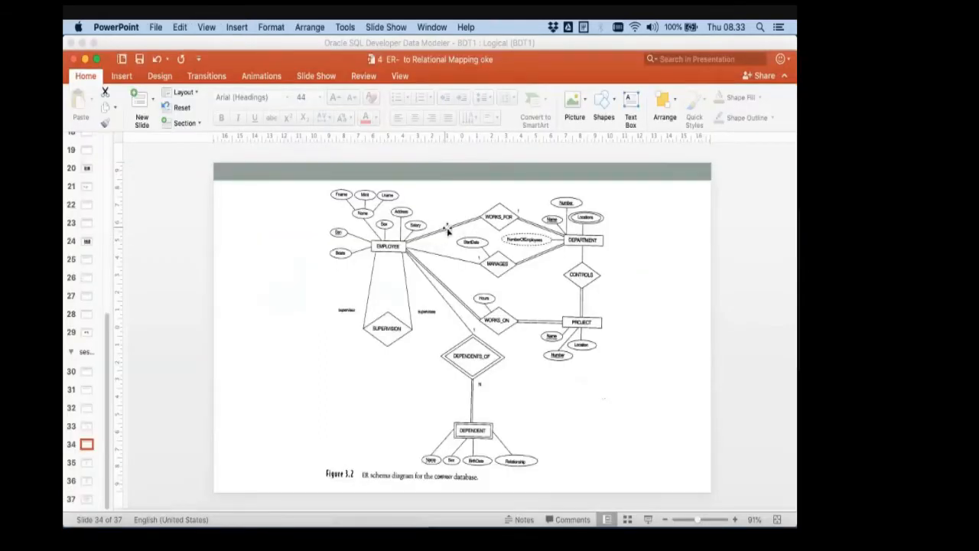
key("super+Tab")
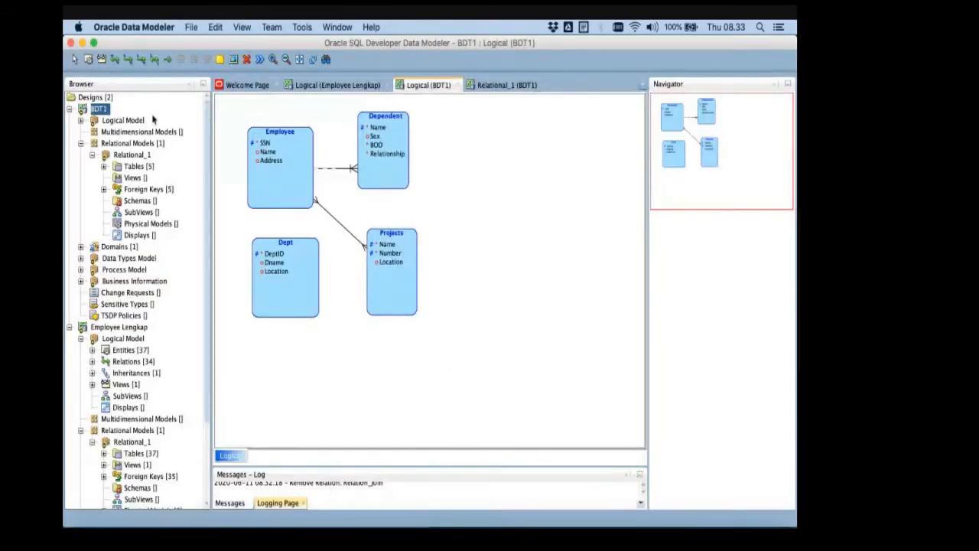
- Create an identifying 1:N relation from Dept to Employee in the logical diagram
left_click(141, 66)
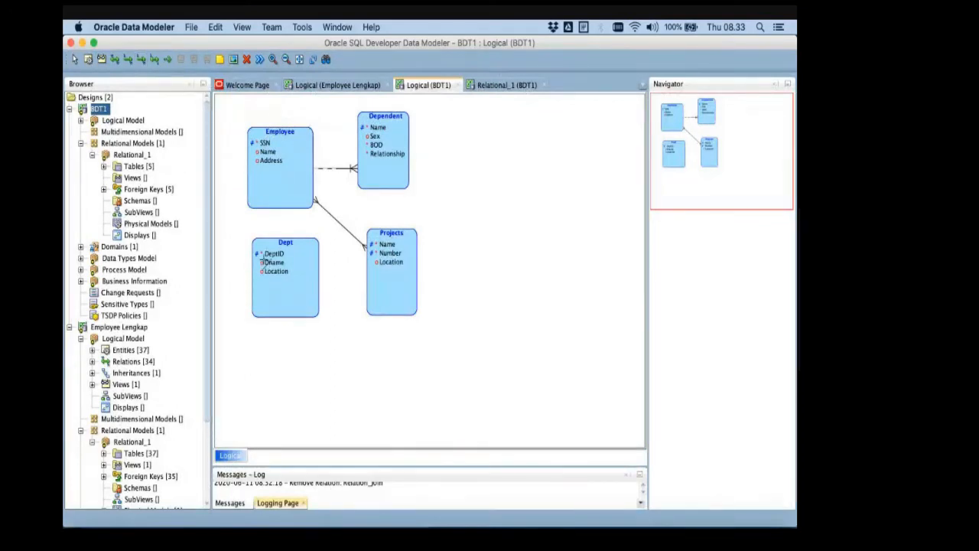
left_click(263, 260)
left_click(260, 185)
- Name the new Dept–Employee relation WorksFor_, checking the relationship's name against the ER schema slide in PowerPoint
type("W")
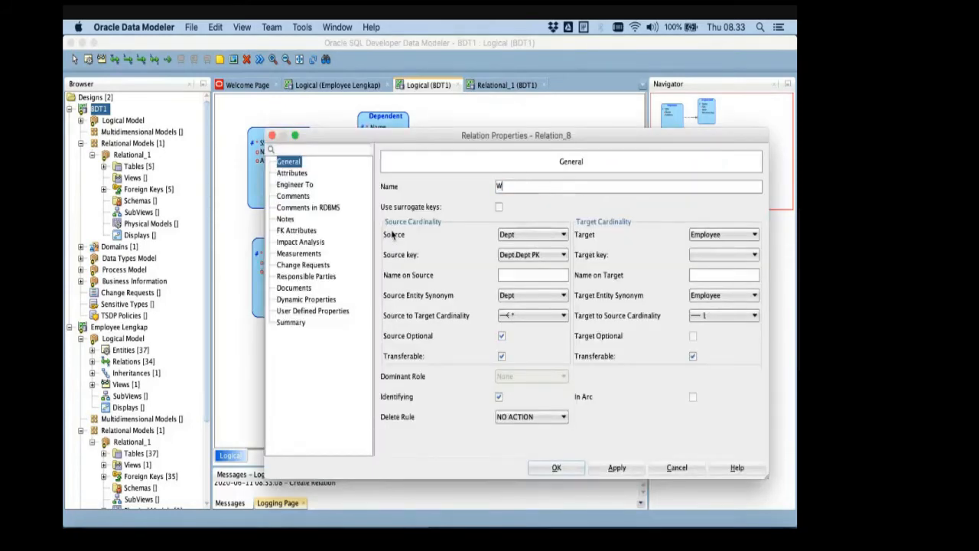
type("ors")
key("BackSpace")
type("ksIN")
key("super+Tab")
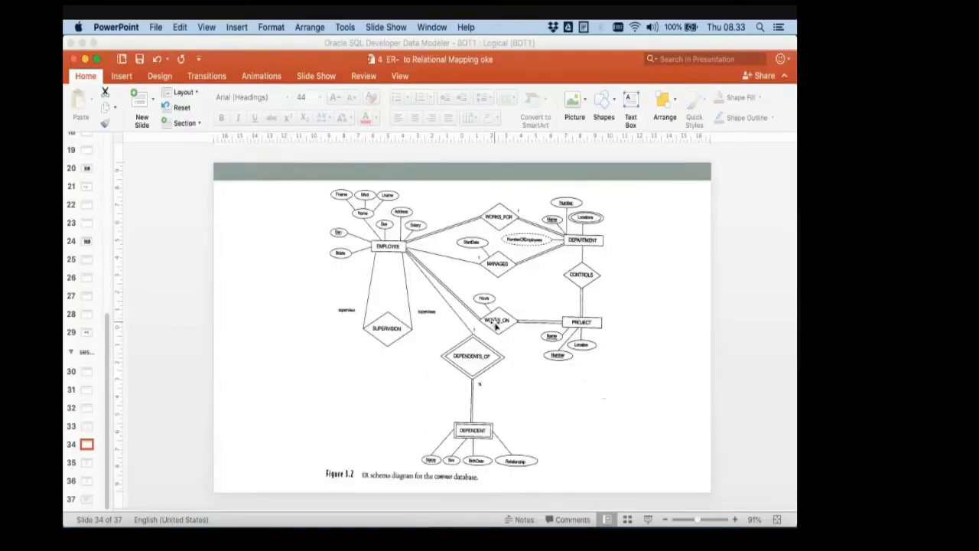
key("super+Tab")
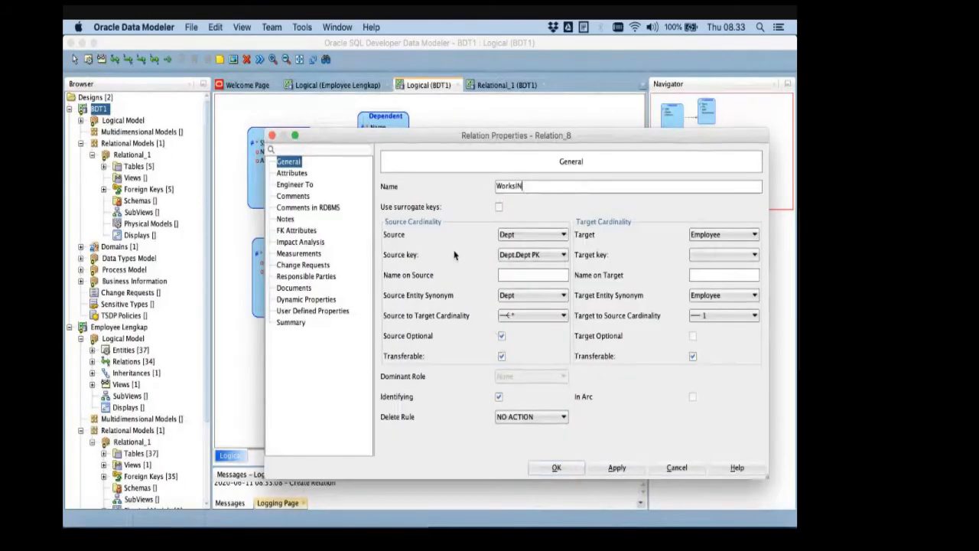
key("BackSpace")
key("BackSpace")
type("For")
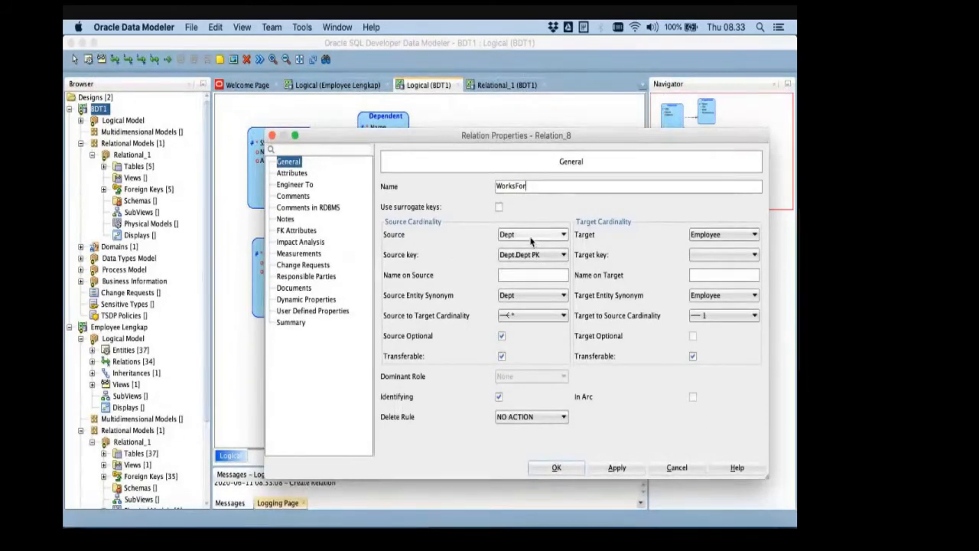
type("_")
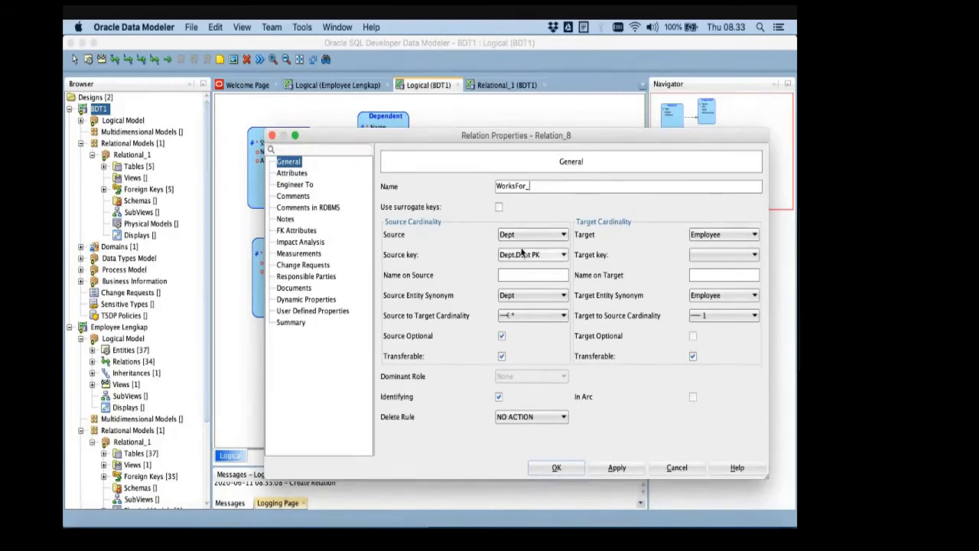
- Set the relation's target key to Employee.Employee PK, make the source mandatory per the ER schema slide, and confirm the properties
left_click(719, 255)
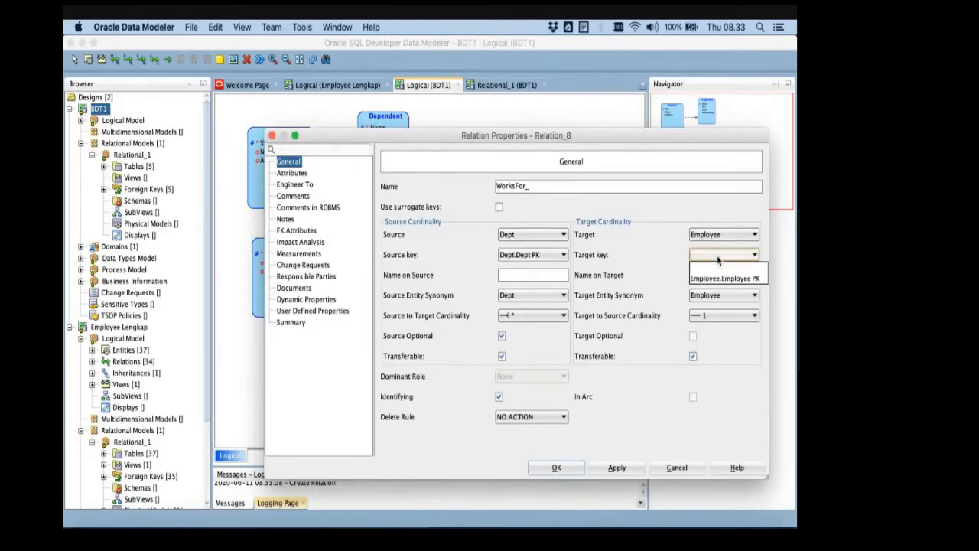
left_click(721, 279)
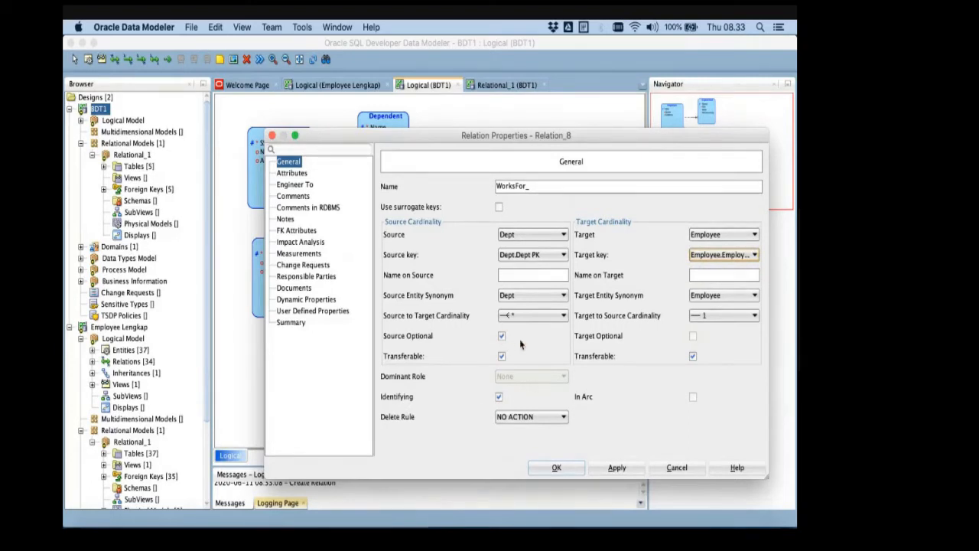
key("super+Tab")
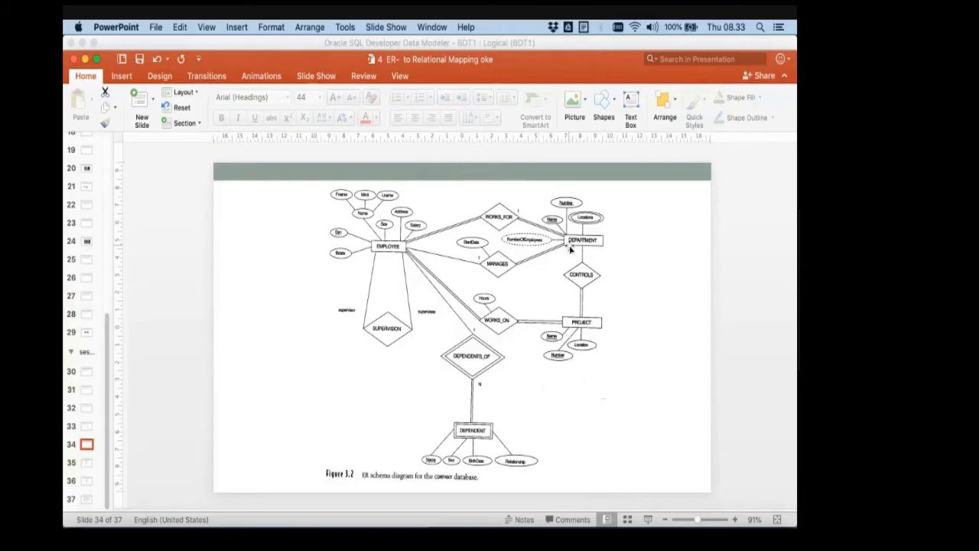
key("super+Tab")
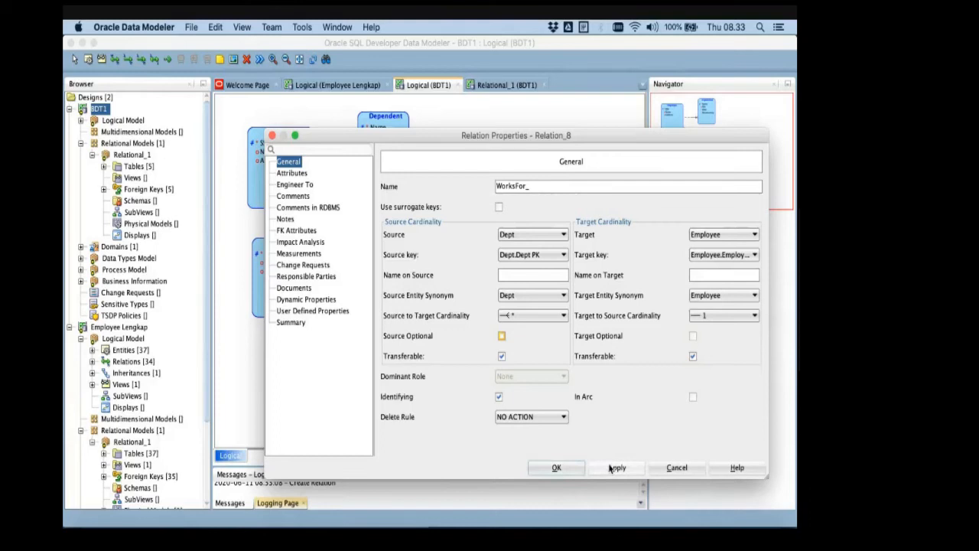
left_click(579, 468)
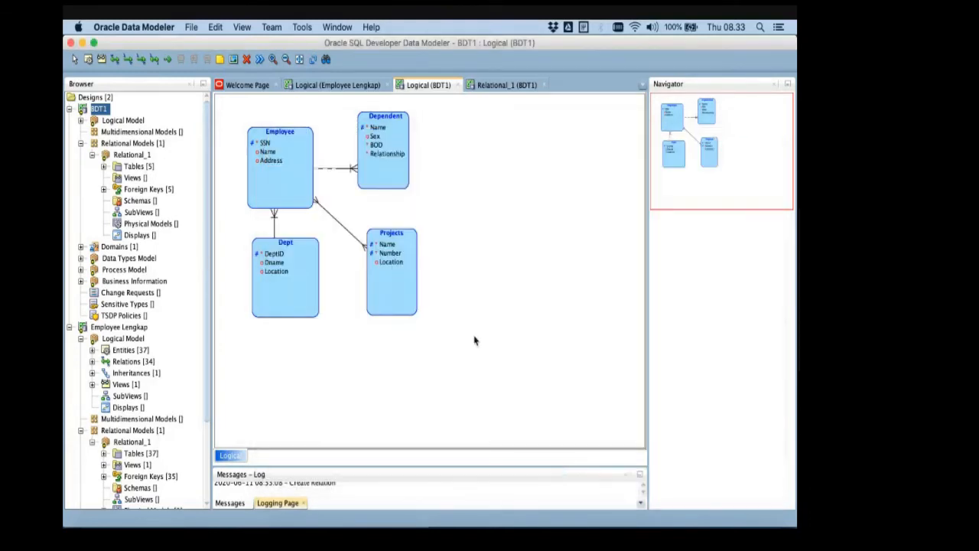
- Review the WorksFor_ relation's properties, close them, and nudge the Dept entity into line beneath Employee
double_click(274, 223)
left_click(517, 278)
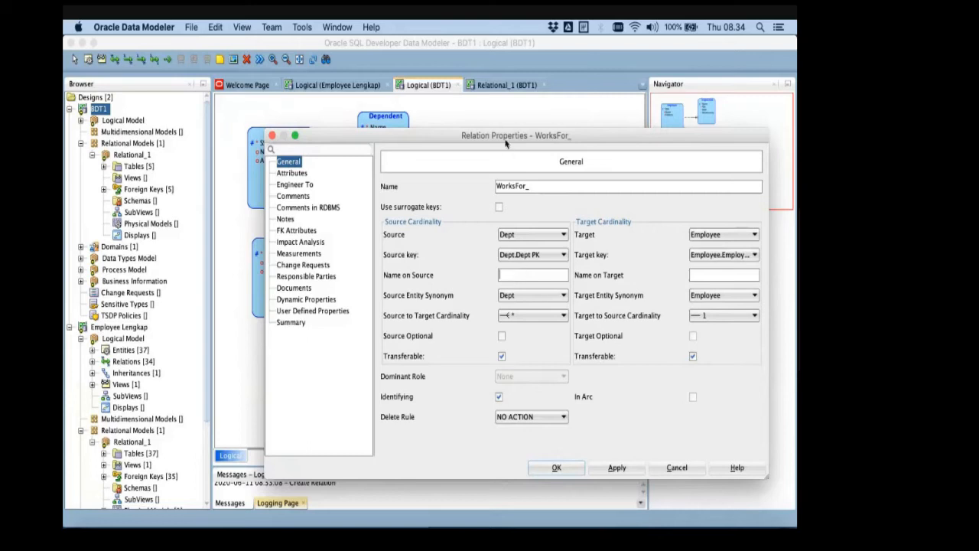
left_click_drag(505, 136, 525, 144)
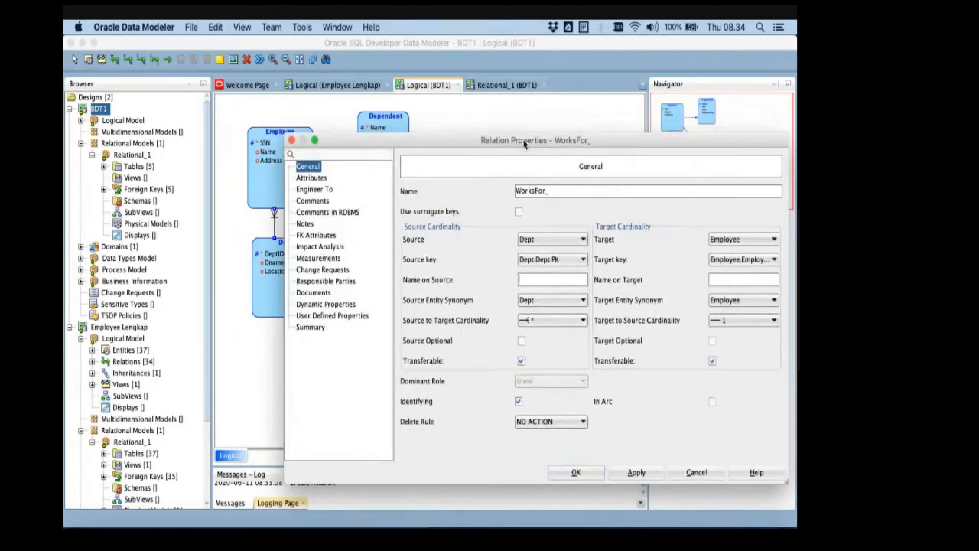
key("Return")
left_click(282, 243)
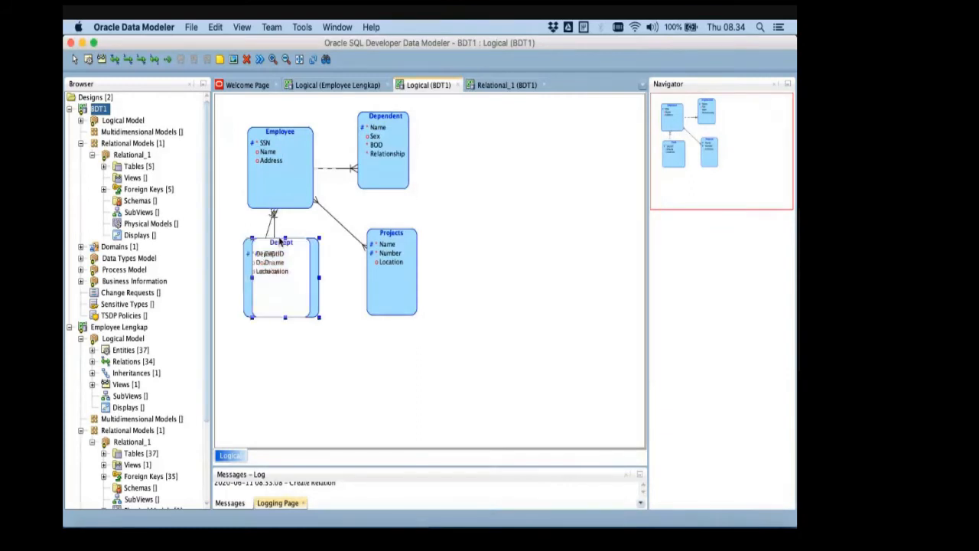
left_click_drag(281, 241, 286, 243)
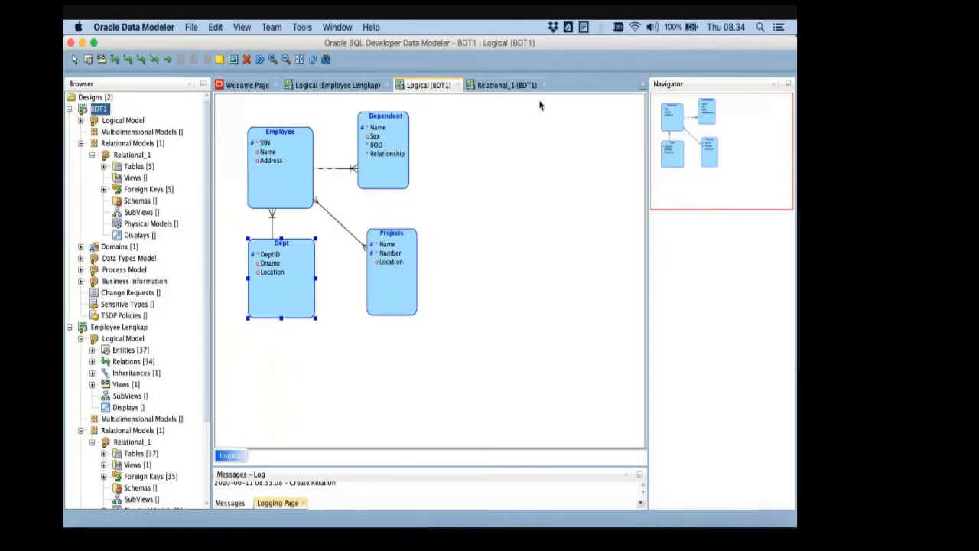
- Check the Relational_1 diagram and the WORKS_FOR relationship on the ER schema slide in PowerPoint
left_click(522, 85)
left_click(545, 85)
key("super+Tab")
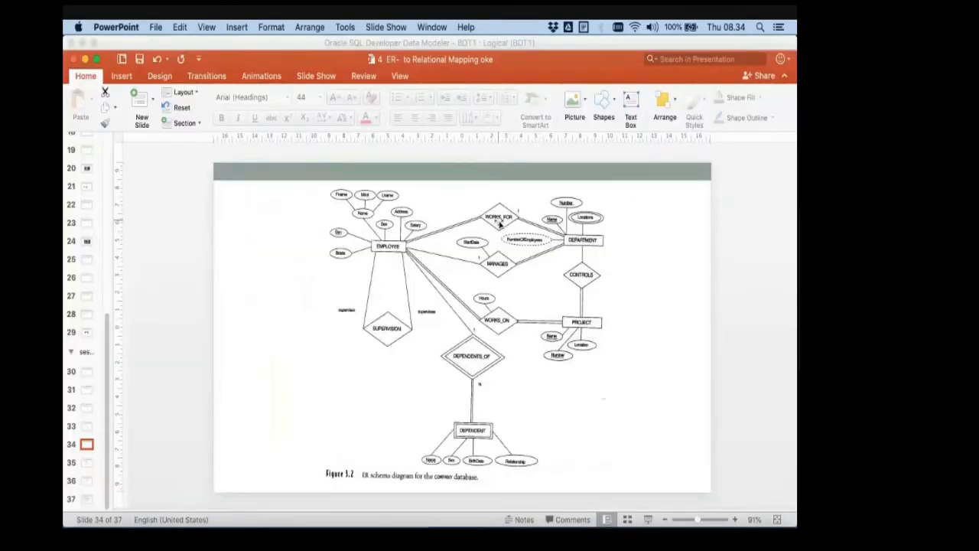
- Compare the Employee–Dept relation in the BDT1 logical diagram with WORKS_FOR and MANAGES on the ER schema slide in PowerPoint
key("super+Tab")
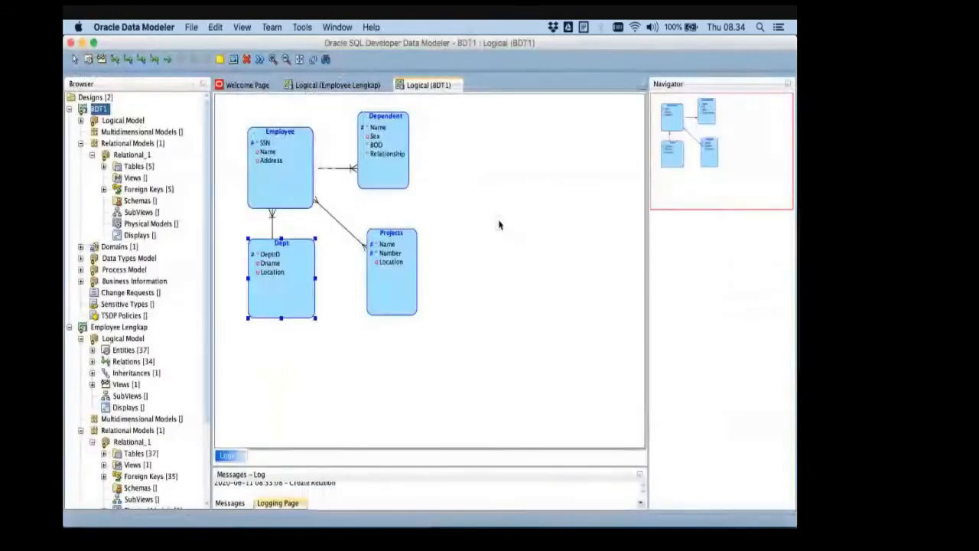
key("super+Tab")
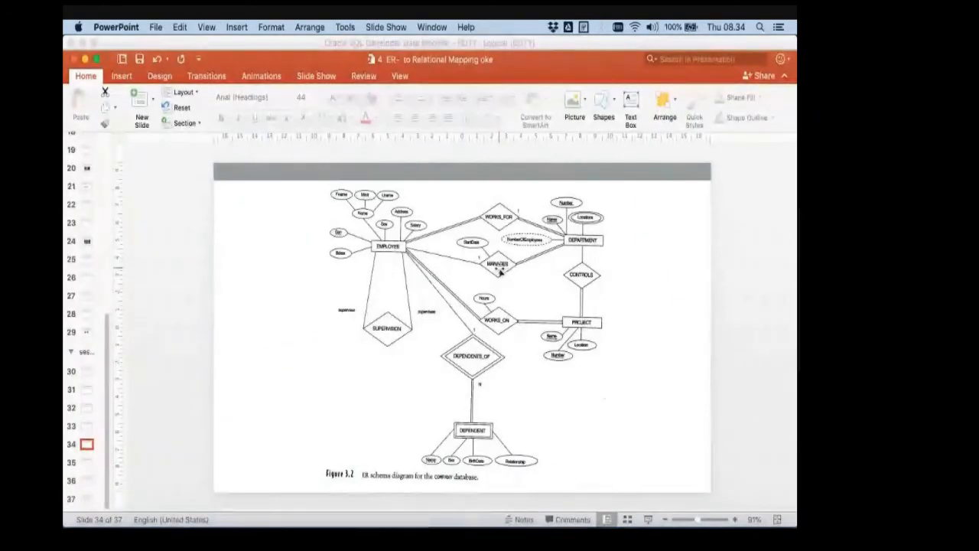
key("super+Tab")
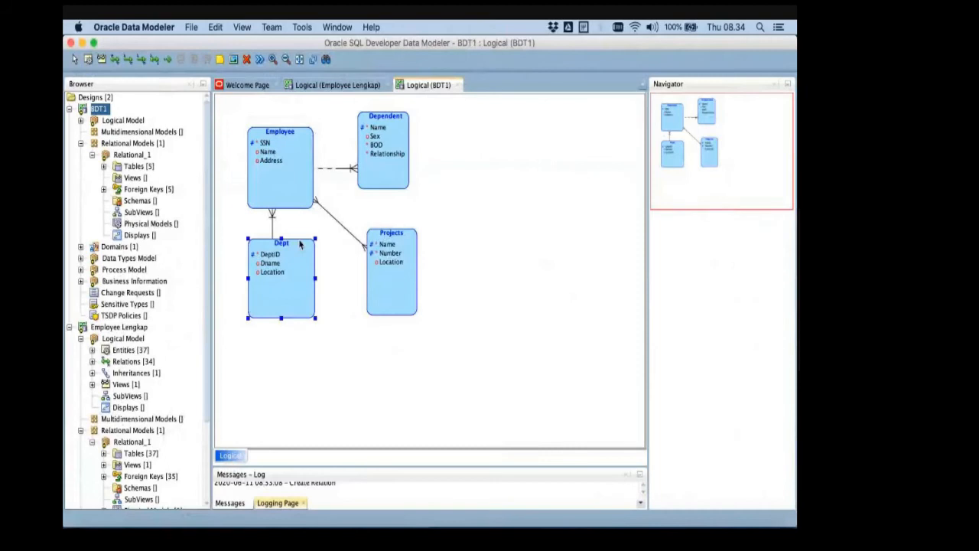
key("super+Tab")
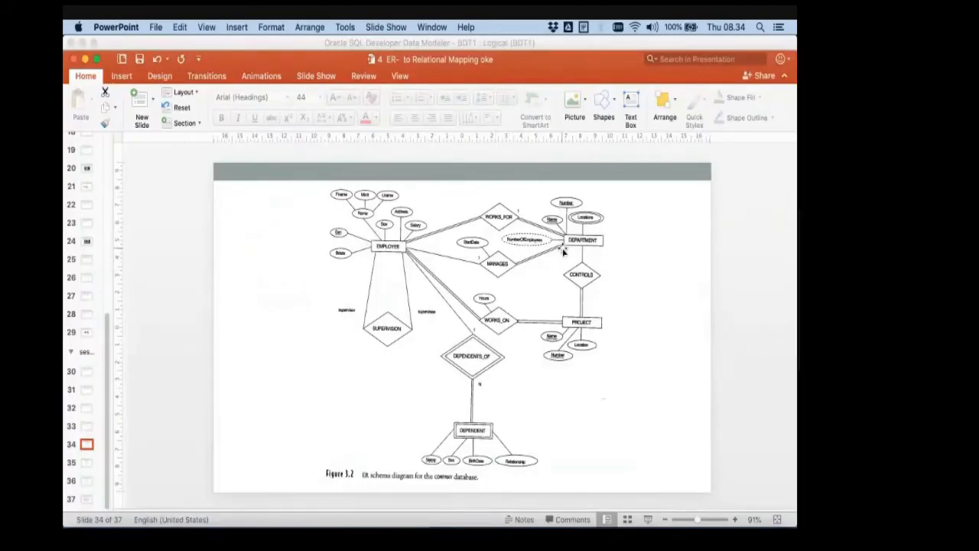
key("super+Tab")
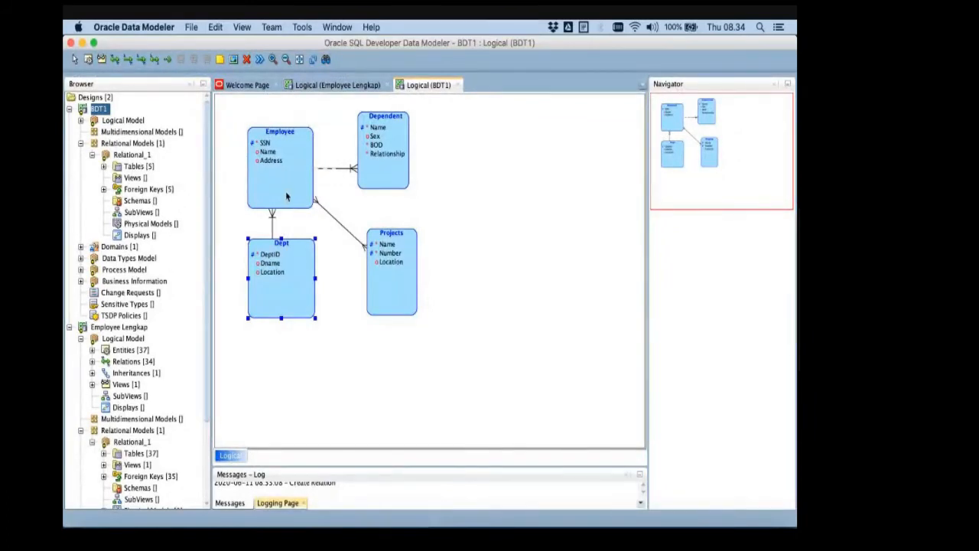
key("super+Tab")
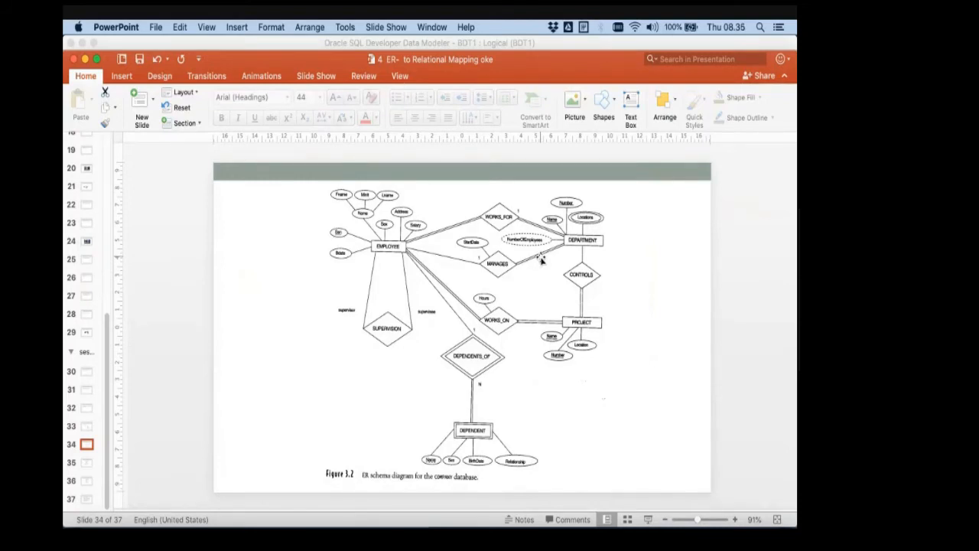
key("super+Tab")
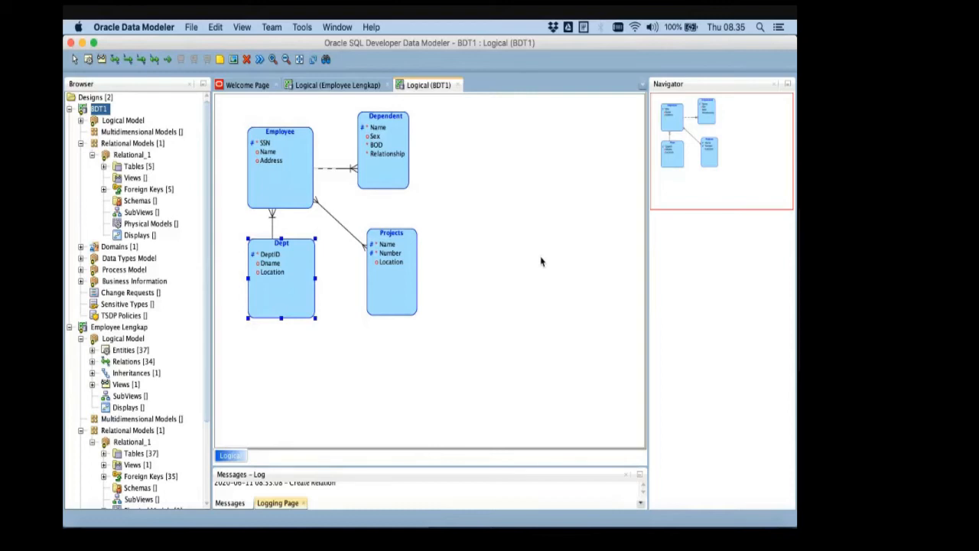
- Add a text box reading 1 beside the MANAGES diamond, on its DEPARTMENT side, on the ER schema slide in PowerPoint
key("super+Tab")
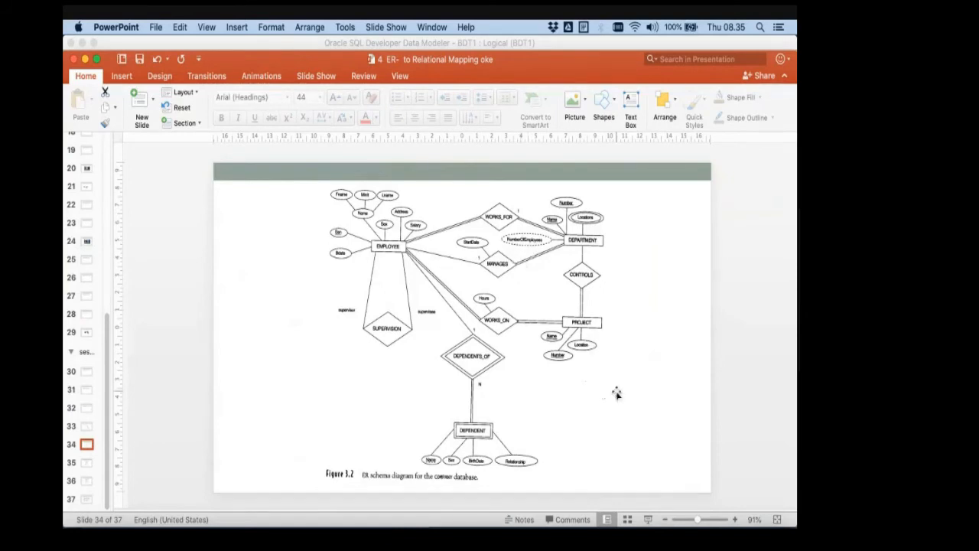
left_click(123, 77)
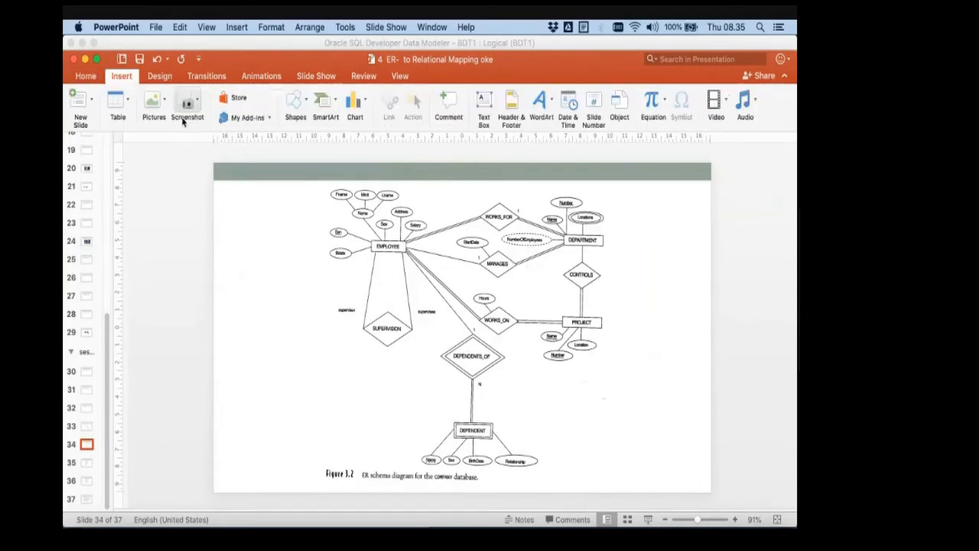
left_click(295, 105)
left_click(290, 143)
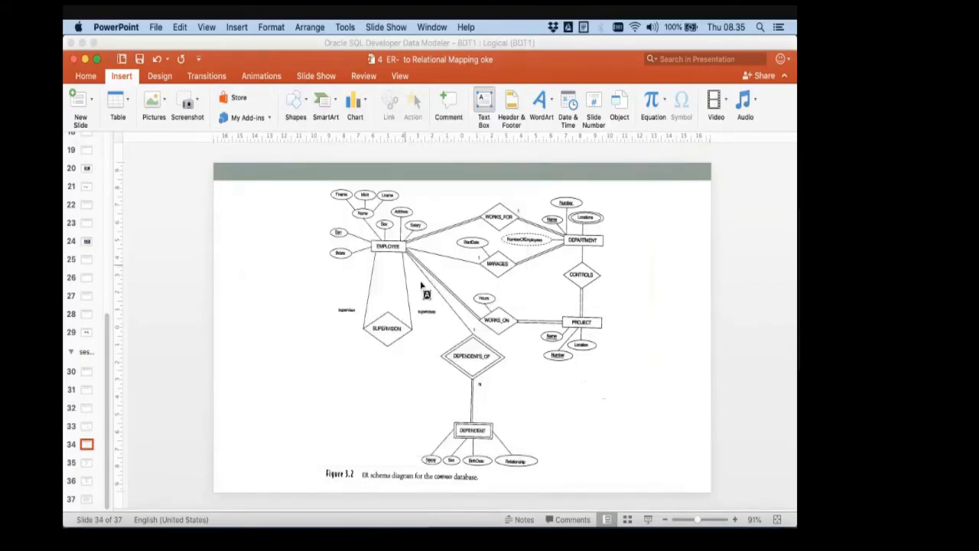
left_click(517, 260)
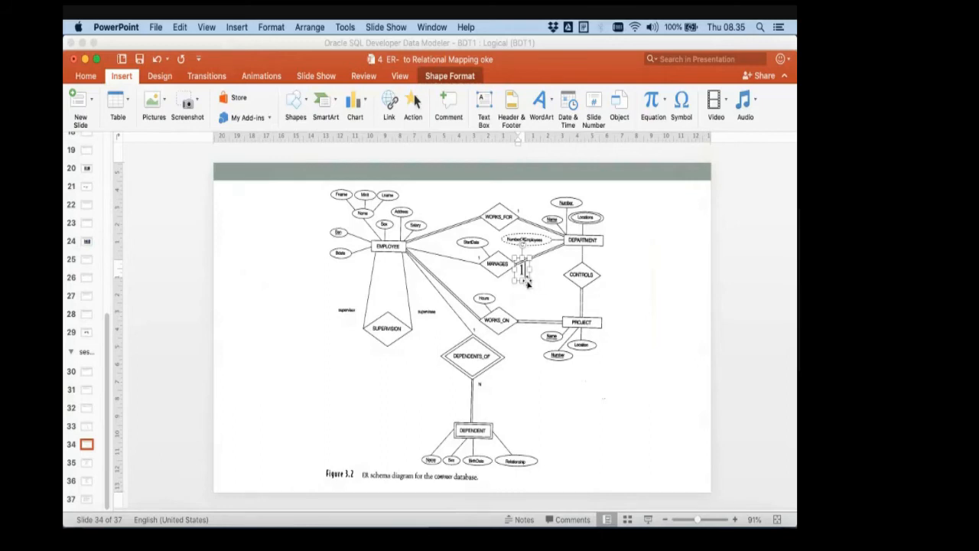
type("1")
- Reduce the new cardinality label's font size to 11 and place it against the line from MANAGES to DEPARTMENT
left_click(86, 76)
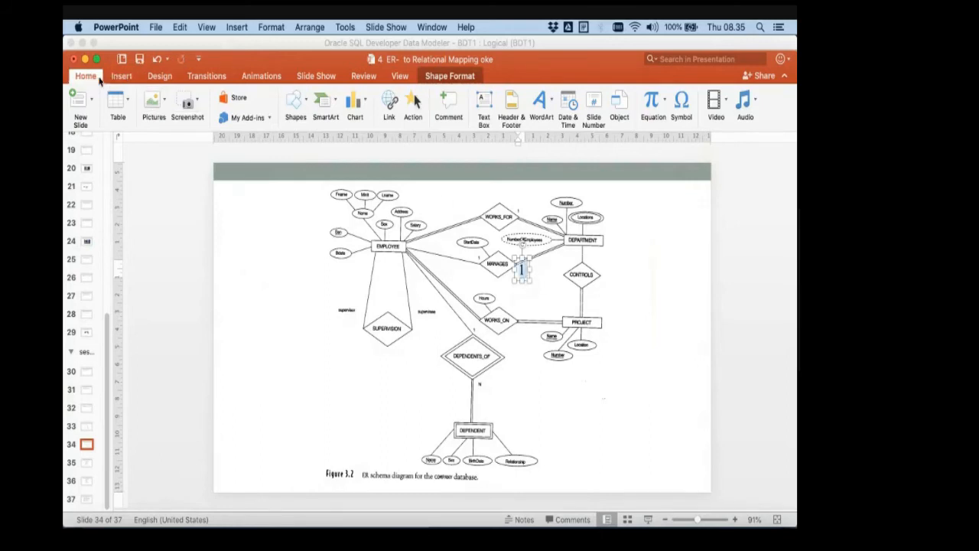
left_click(351, 98)
left_click(351, 98)
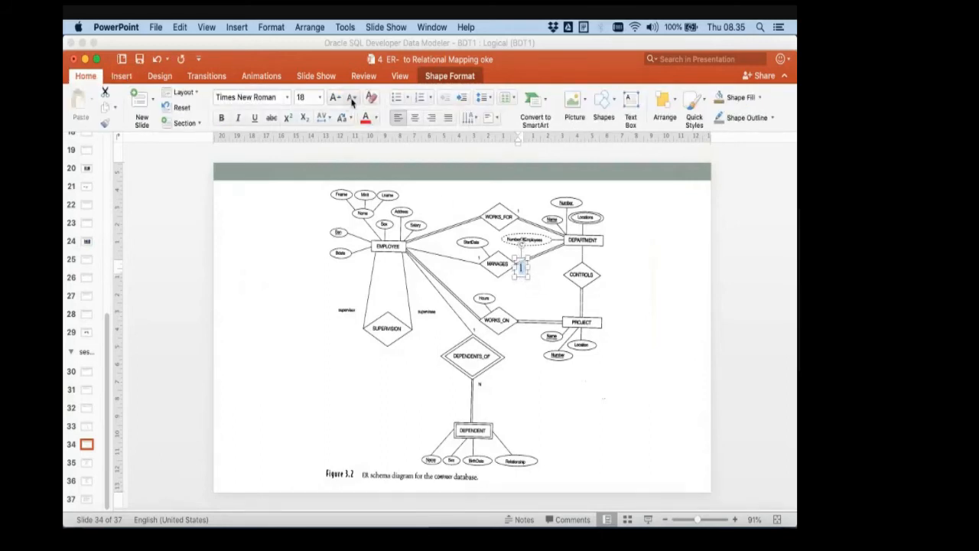
left_click(351, 98)
left_click(351, 98)
left_click(351, 98)
left_click(351, 98)
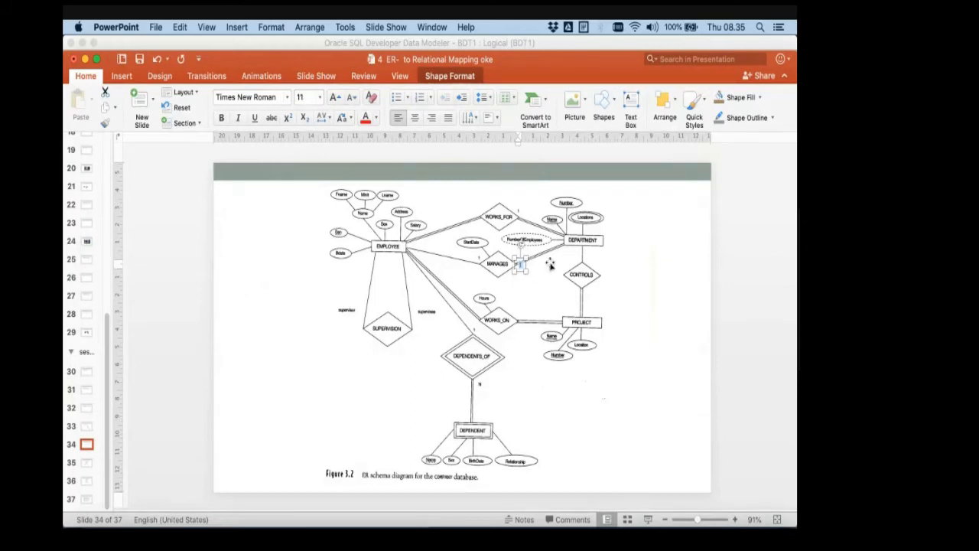
left_click(642, 278)
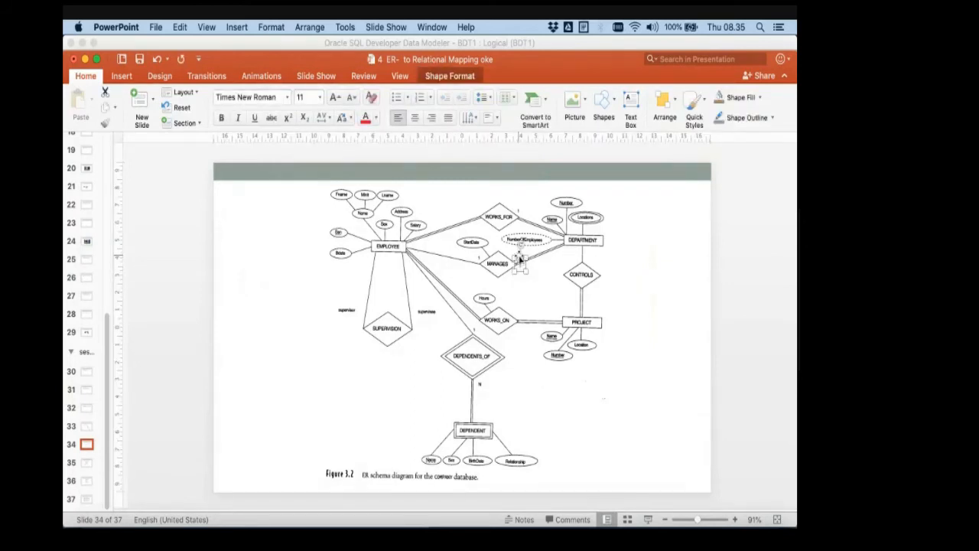
left_click_drag(520, 259, 519, 253)
left_click(635, 301)
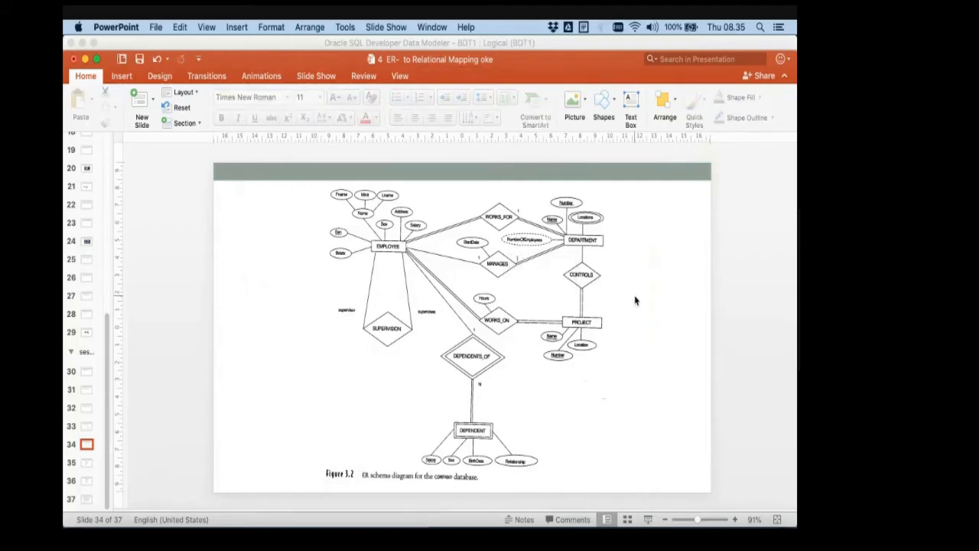
- Switch to Oracle Data Modeler, move Dept farther below Employee and aligned with it, and shift Projects farther away from Dept
key("super+z")
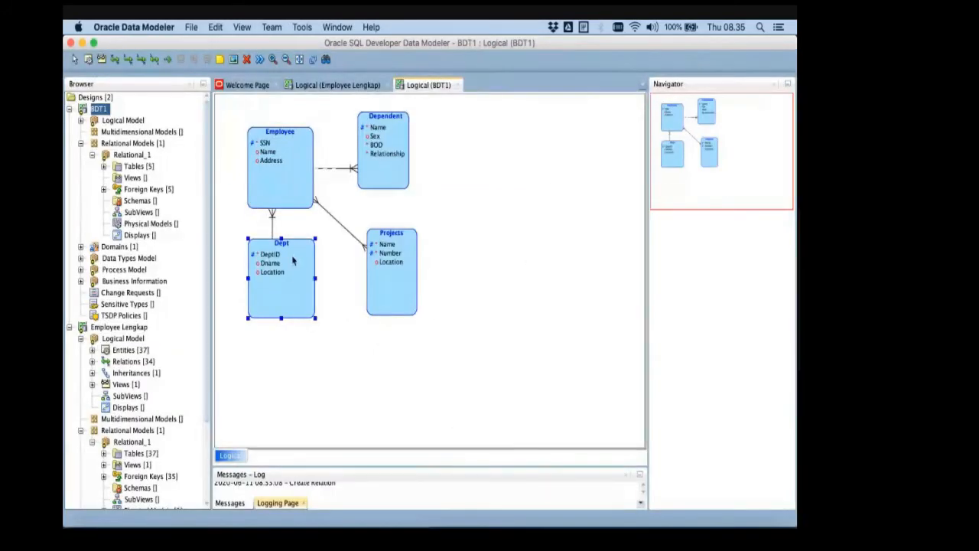
left_click_drag(287, 262, 293, 279)
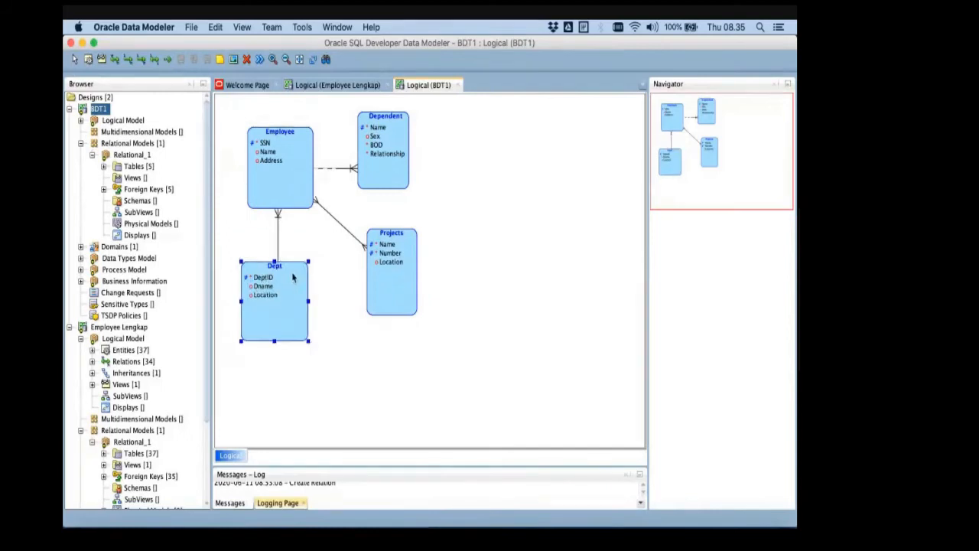
left_click_drag(397, 242, 424, 242)
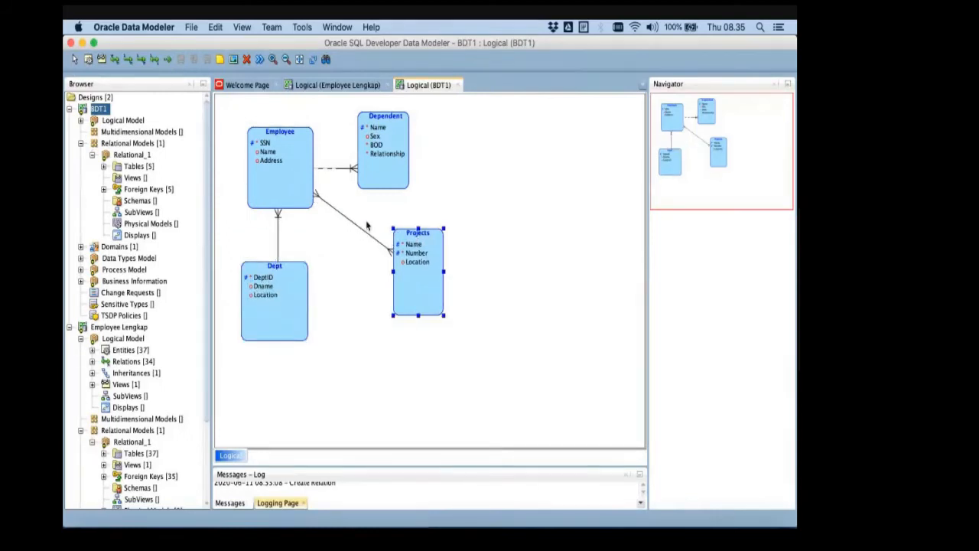
left_click_drag(283, 276, 290, 274)
left_click(300, 232)
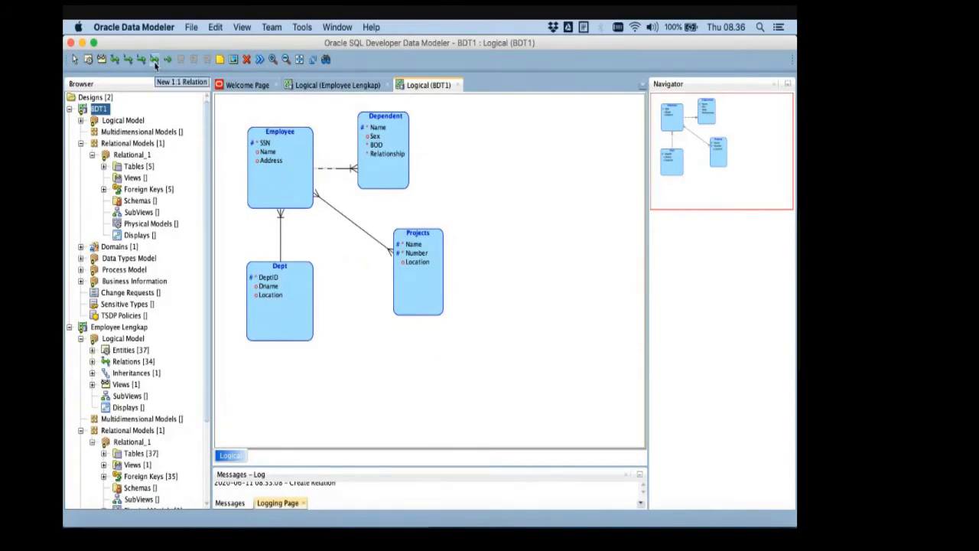
- Create a 1:1 relation from Employee to Dept, checking the MANAGES cardinality on the ER schema slide in PowerPoint
key("super+Tab")
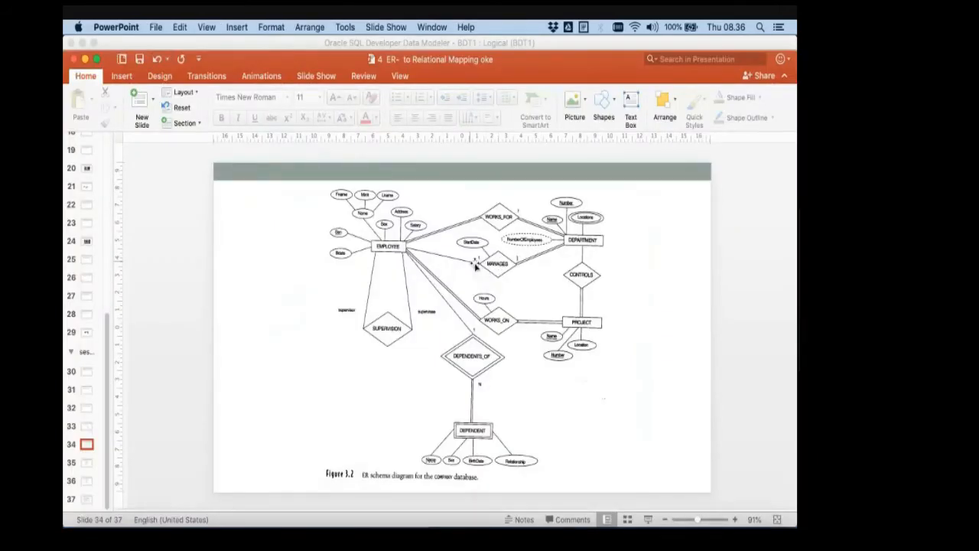
key("super+Tab")
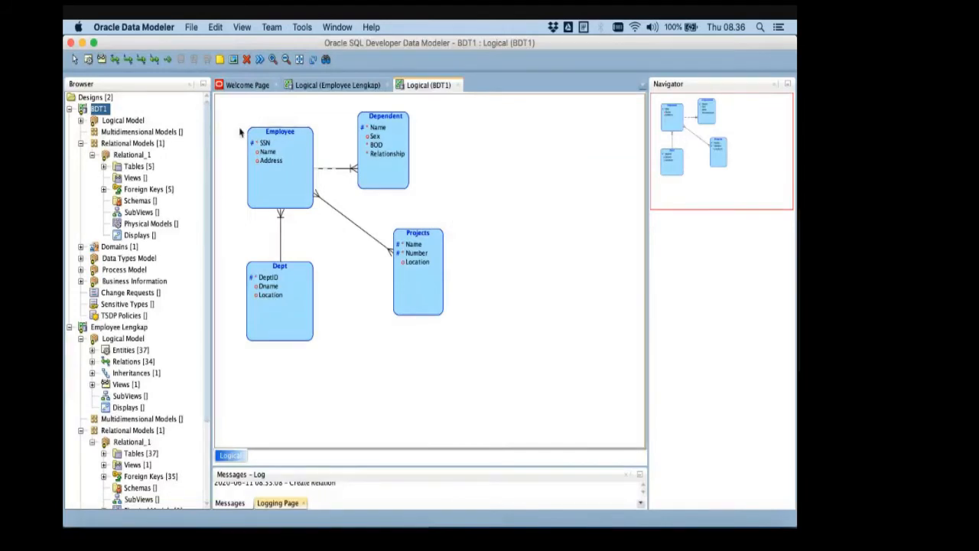
left_click(153, 61)
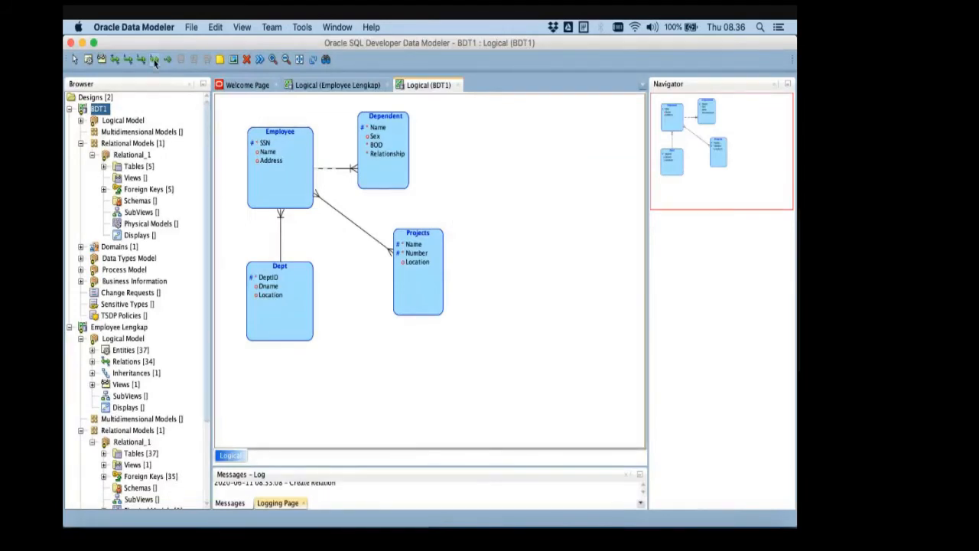
left_click(291, 180)
left_click(290, 285)
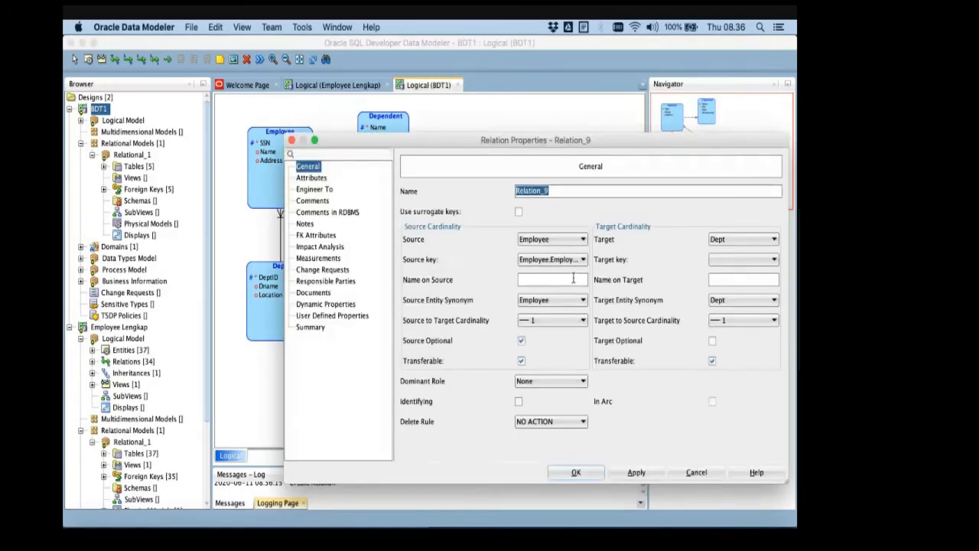
- Set the relation's target key to Dept.Dept PK and keep the source optional, checking MANAGES participation on the PowerPoint ER schema slide
left_click(725, 260)
left_click(729, 283)
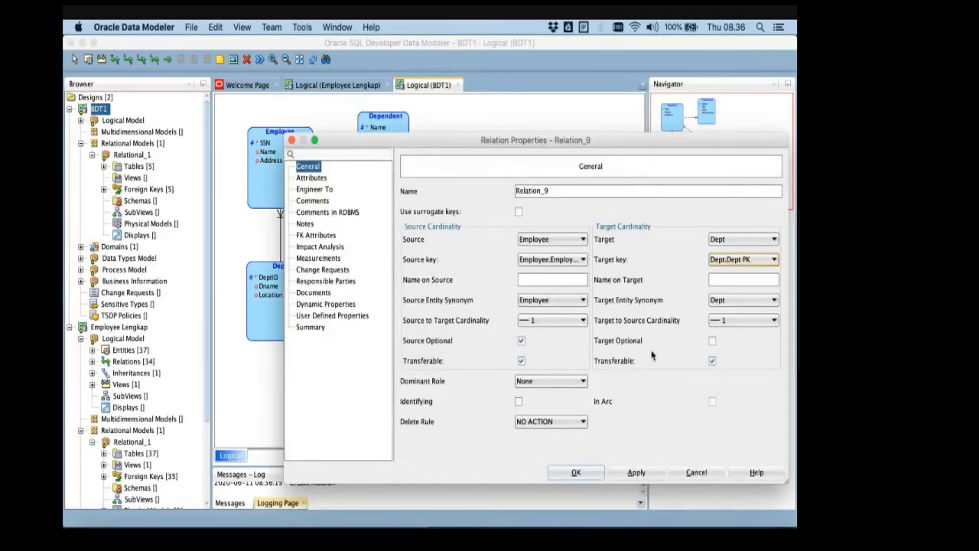
left_click(522, 342)
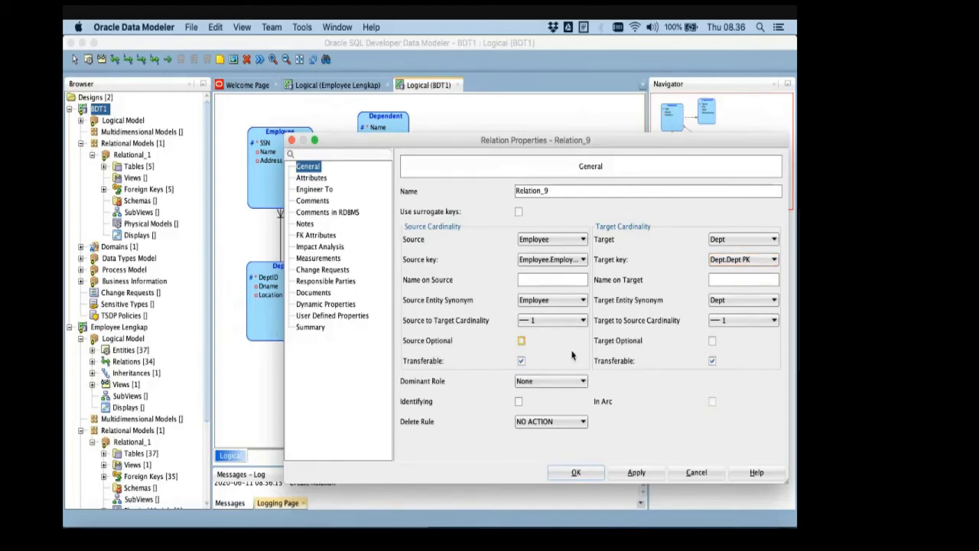
key("super+Tab")
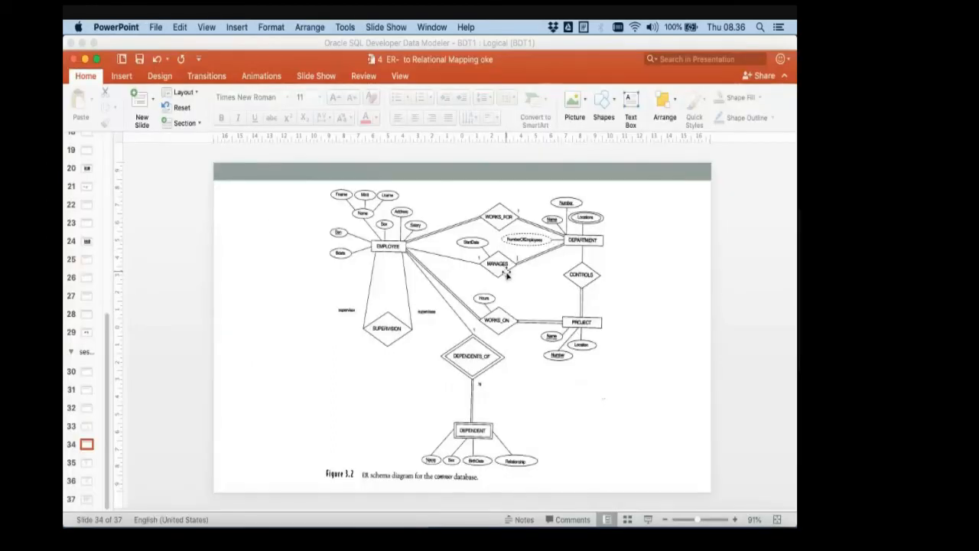
key("super+Tab")
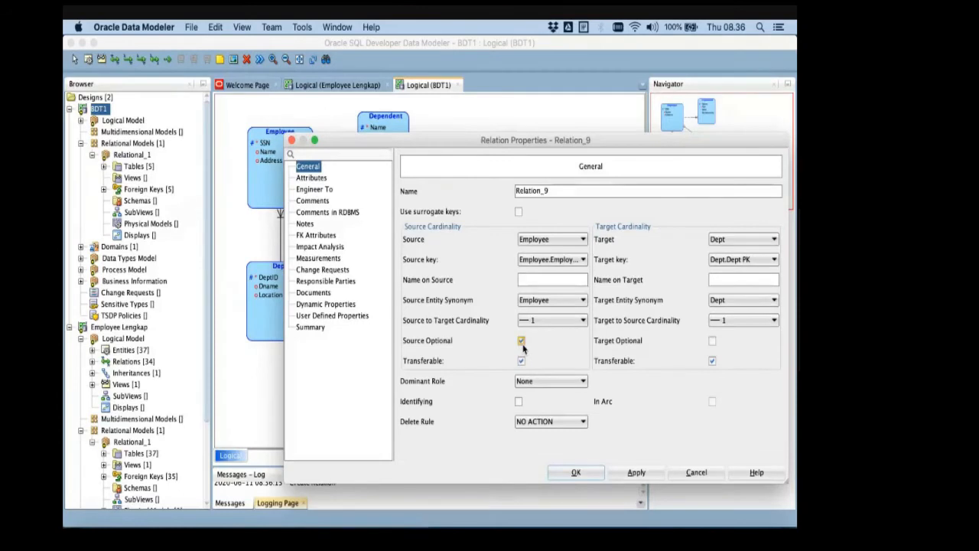
key("super+Tab")
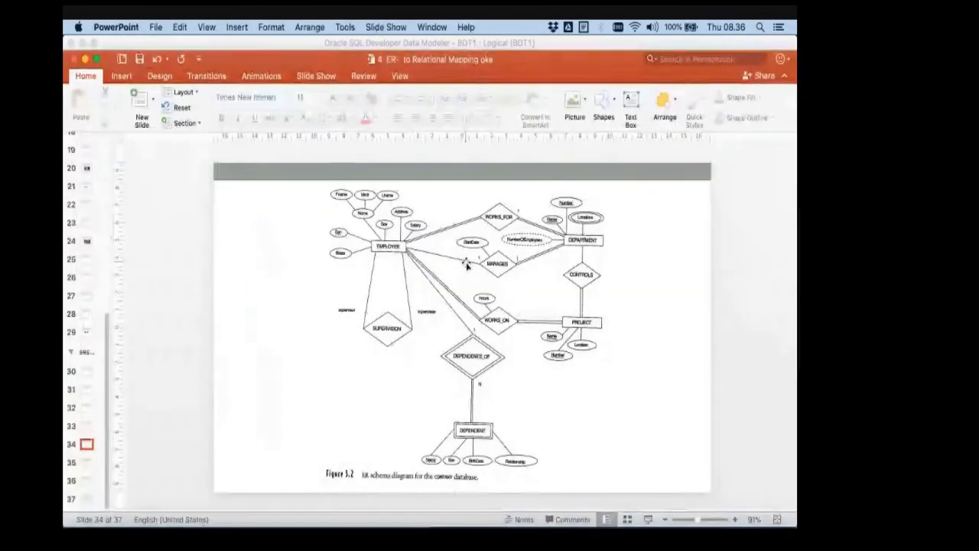
key("super+Tab")
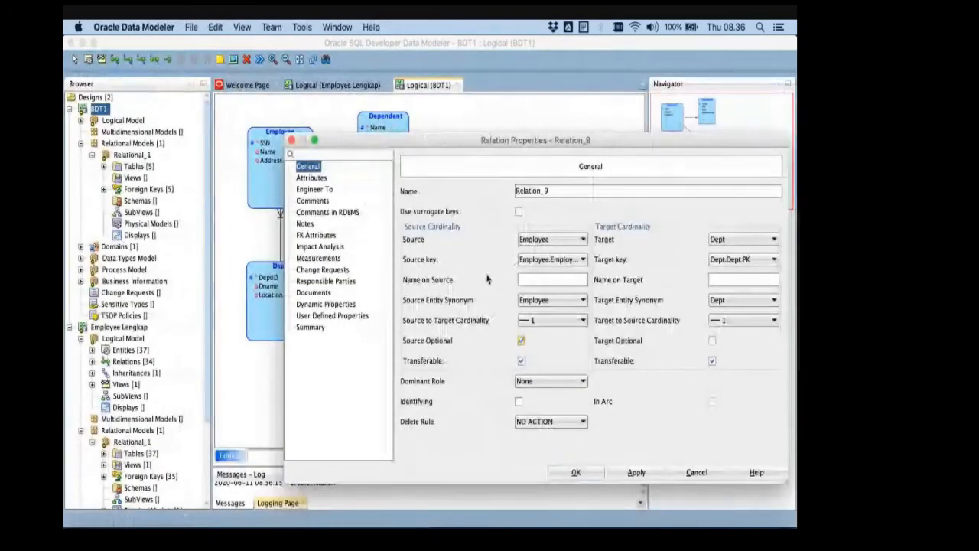
- Name the new Employee–Dept relation Manages
left_click_drag(562, 191, 480, 194)
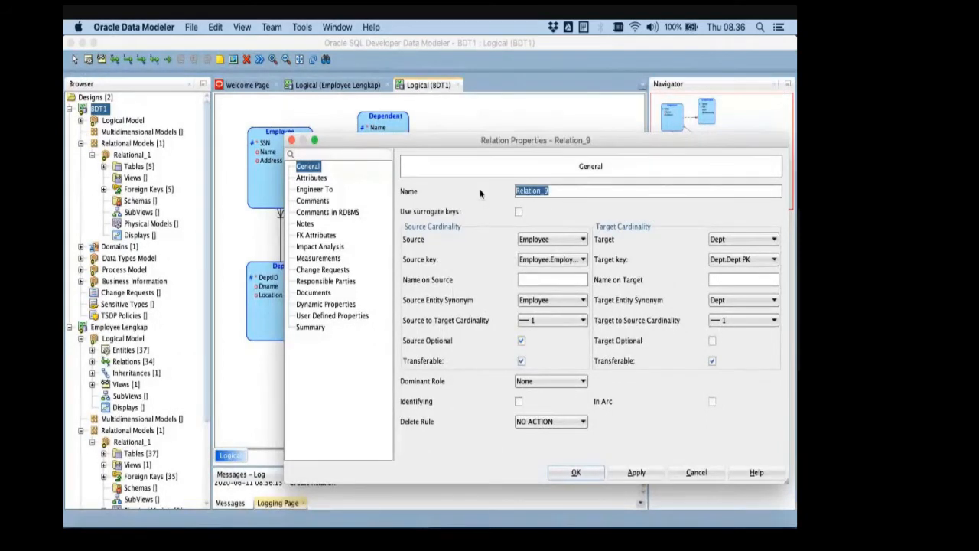
type("Le")
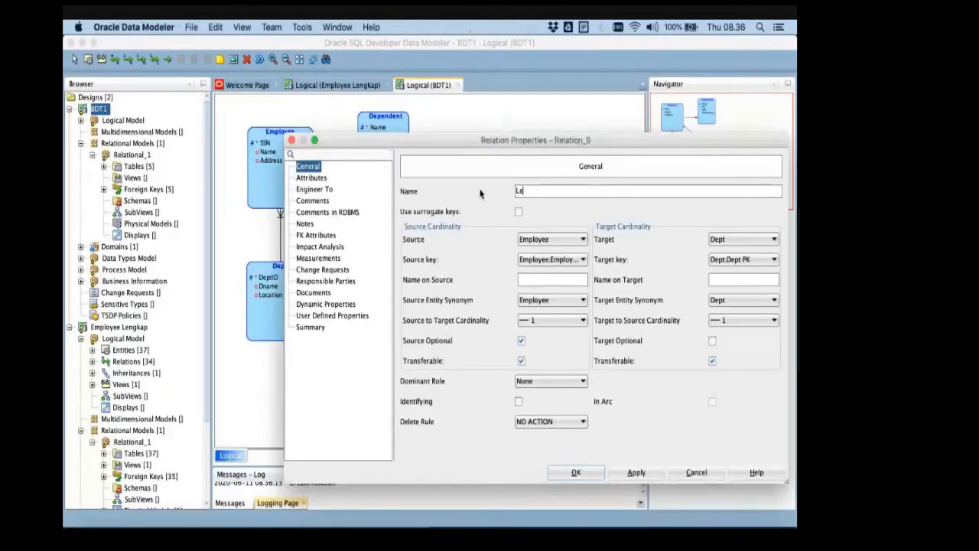
type("Manages")
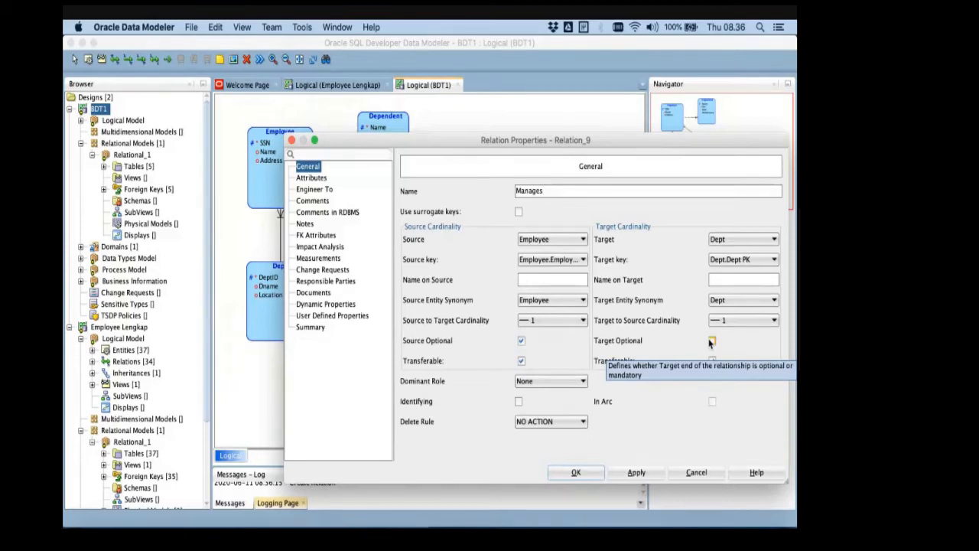
- Recheck DEPARTMENT's participation in MANAGES on the PowerPoint slide, leave the source optional and the target mandatory, and confirm the relation's properties
key("super+Tab")
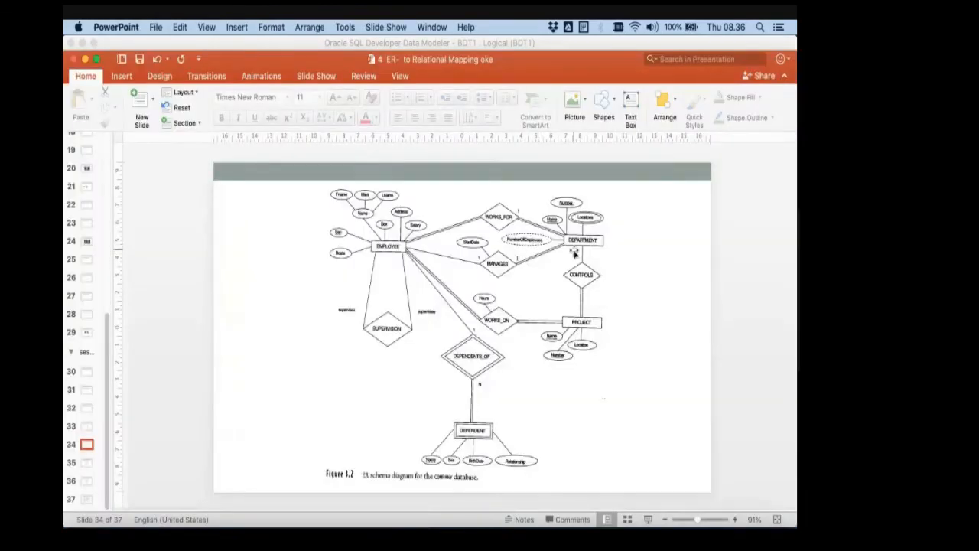
key("super+Tab")
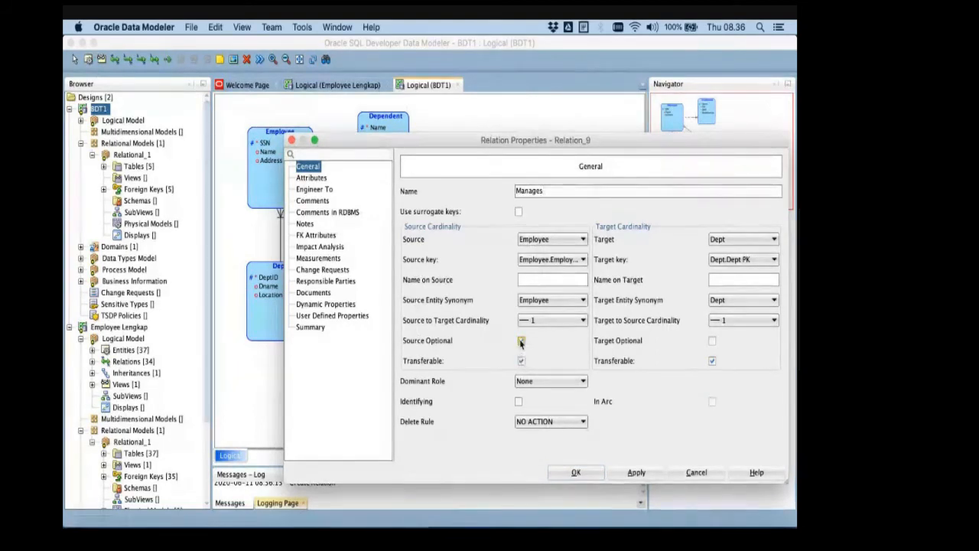
left_click(521, 341)
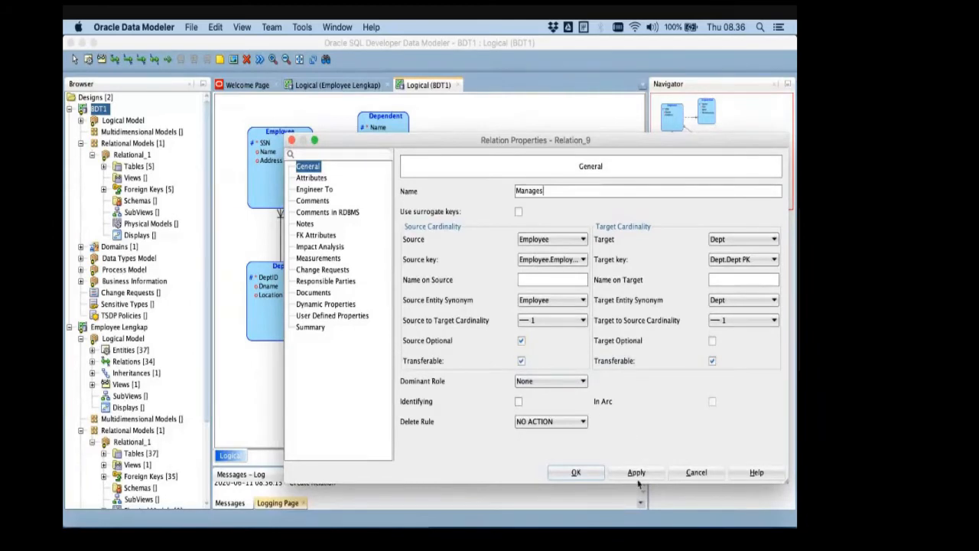
left_click(577, 472)
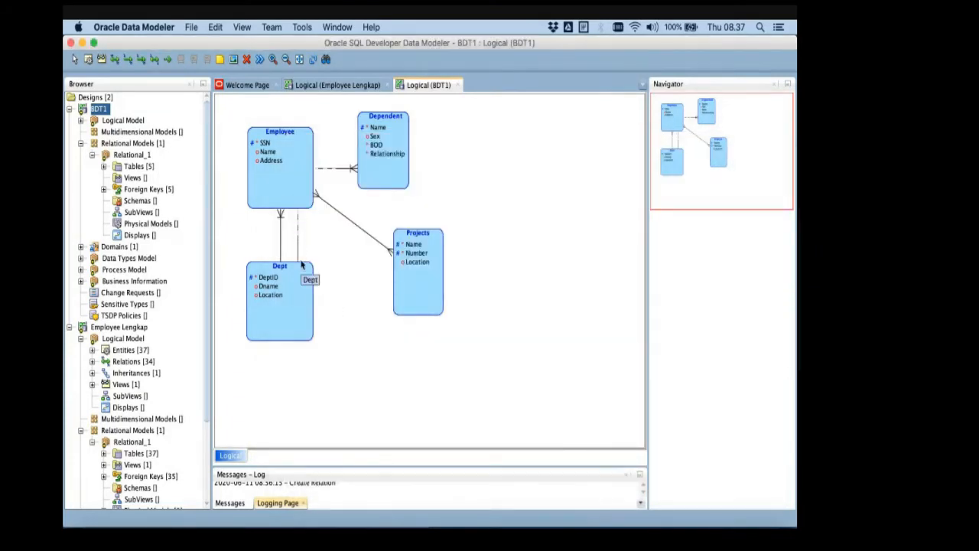
- Check the attribute of MANAGES on the PowerPoint ER schema slide and add an attribute named StartDate to the Manages relation
key("super+Tab")
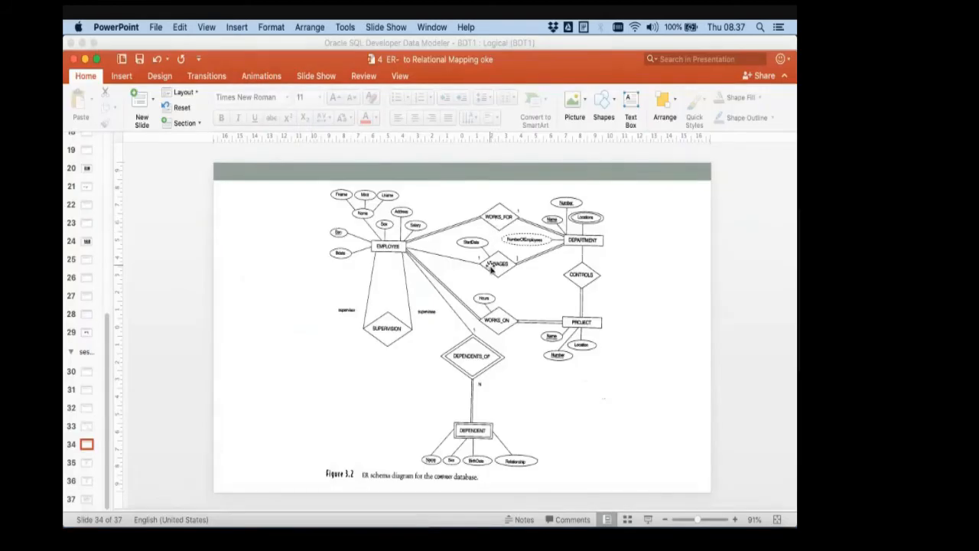
key("super+Tab")
key("super+Tab")
key("super+Tab")
double_click(297, 247)
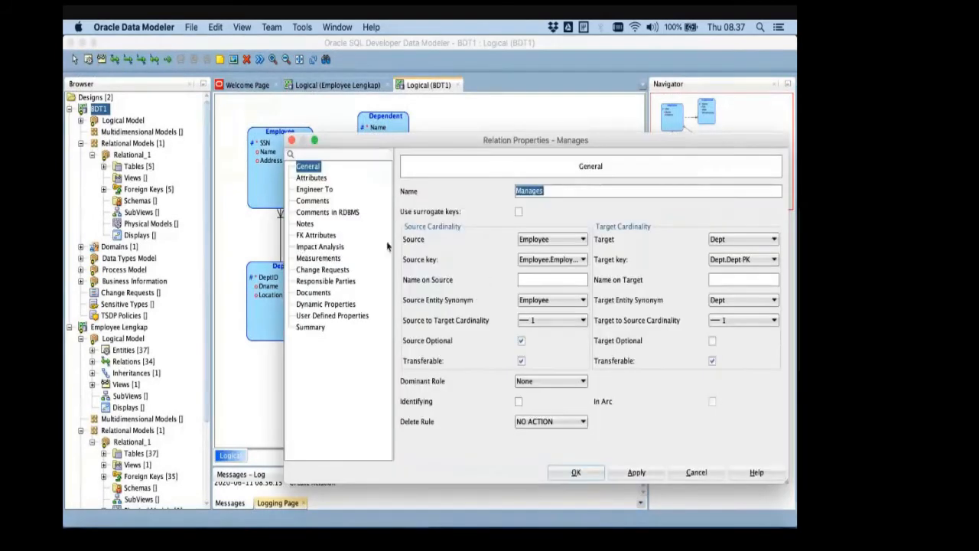
left_click(318, 179)
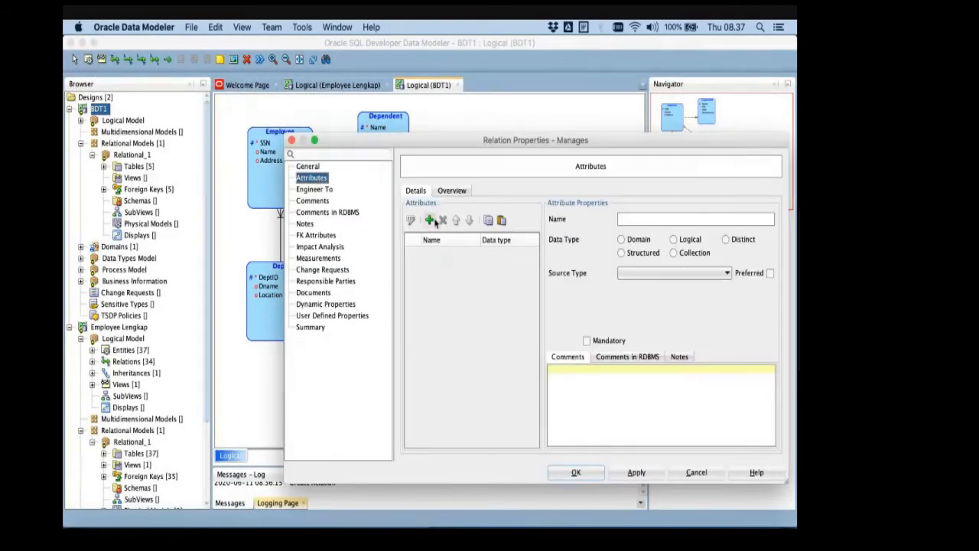
left_click(429, 221)
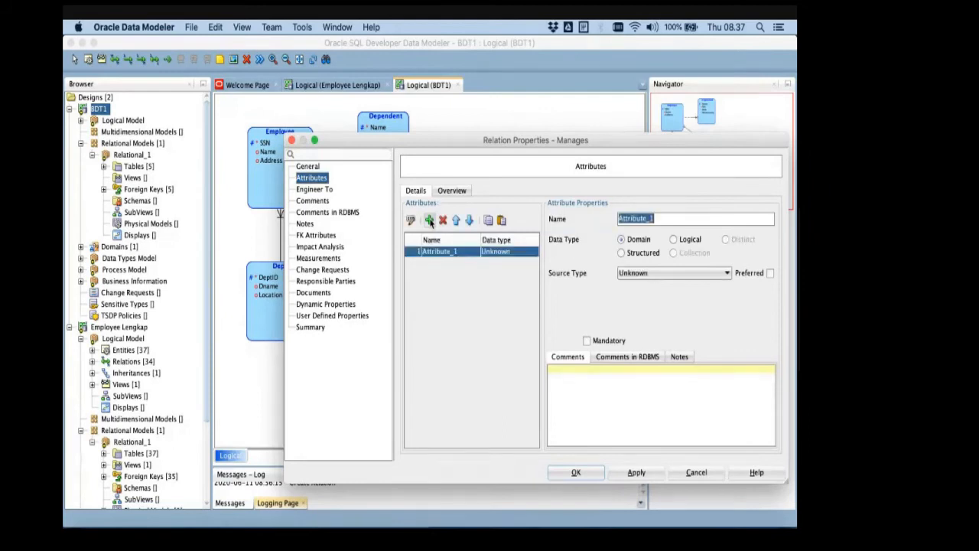
type("StartDate")
- Give StartDate the logical data type Date, make it mandatory, and confirm the Manages relation's properties
left_click(673, 239)
left_click(669, 274)
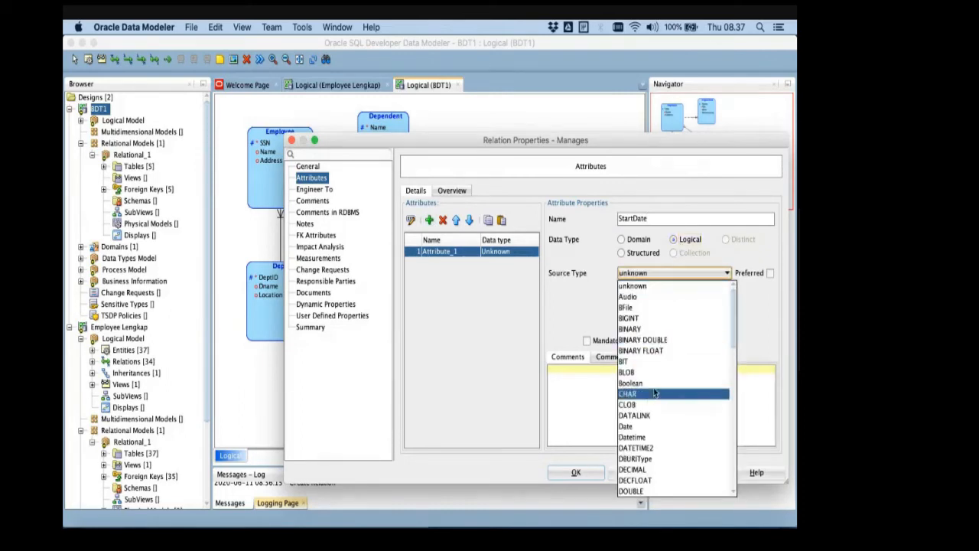
left_click(648, 426)
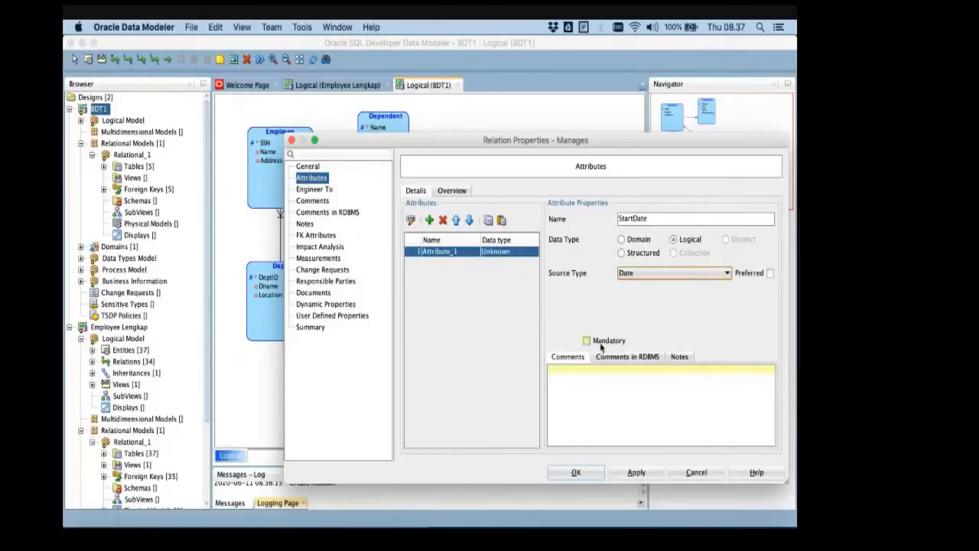
left_click(596, 343)
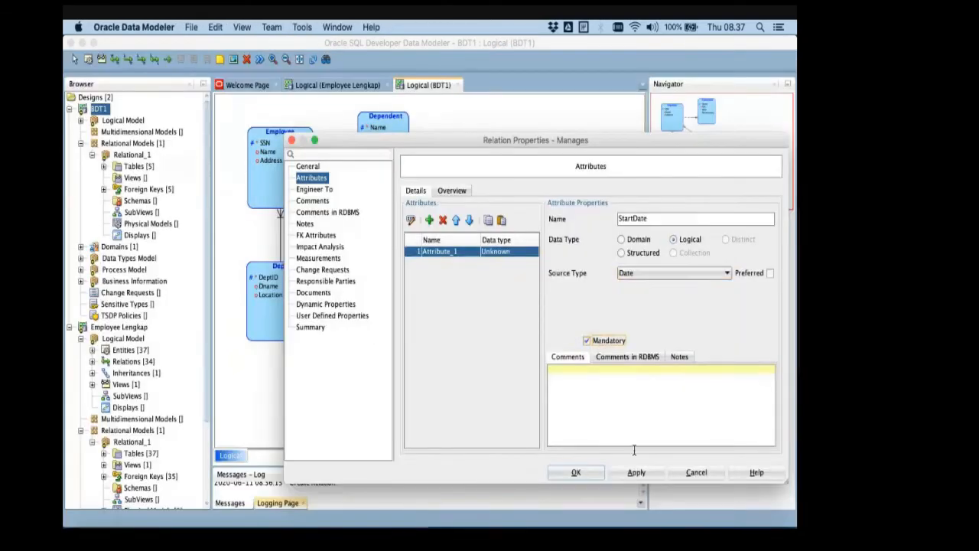
left_click(641, 472)
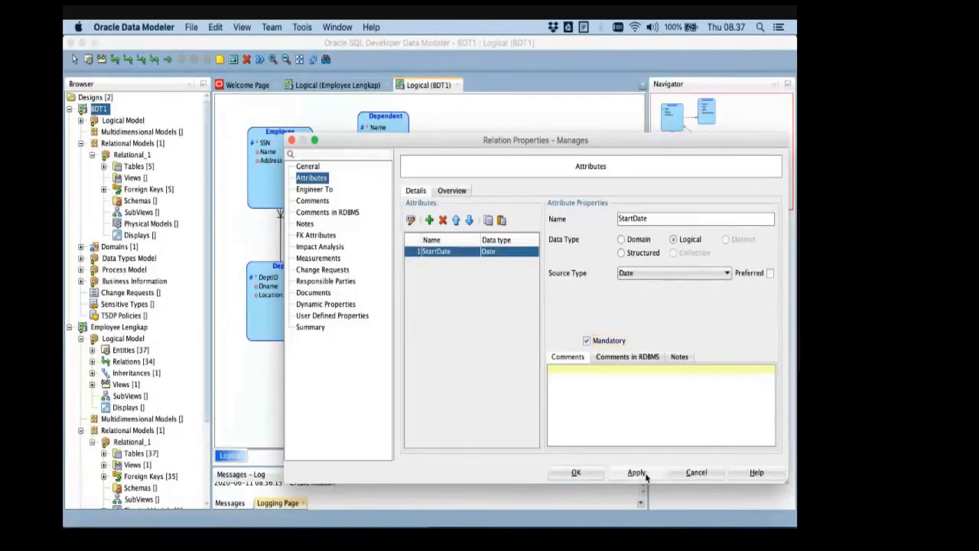
left_click(577, 473)
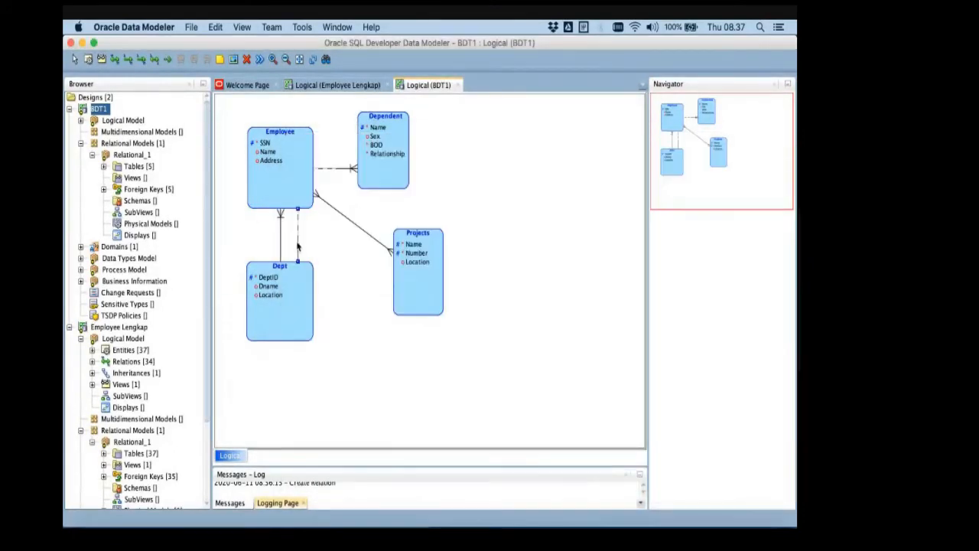
- Glance at the PowerPoint ER schema slide and move the Projects entity slightly upward in the logical diagram
double_click(417, 240)
key("super+Tab")
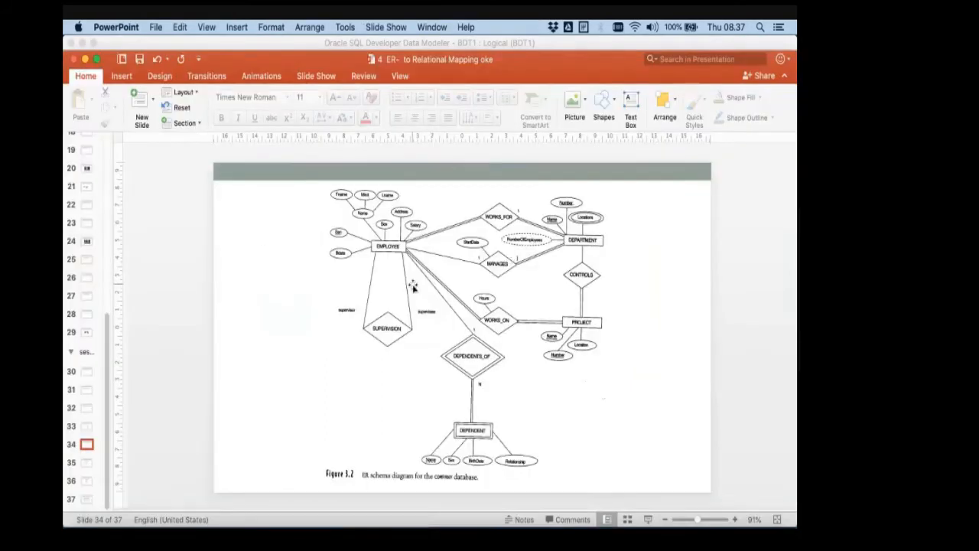
key("super+Tab")
left_click(428, 245)
left_click_drag(428, 234, 428, 223)
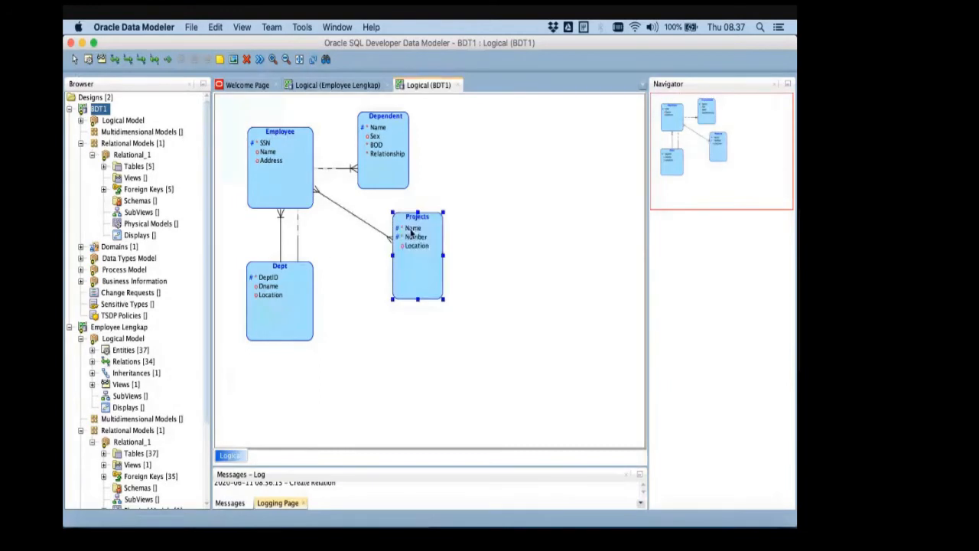
- Review the Manages relation's StartDate attribute against the PowerPoint ER schema slide, and save the BDT1 design
key("super+Tab")
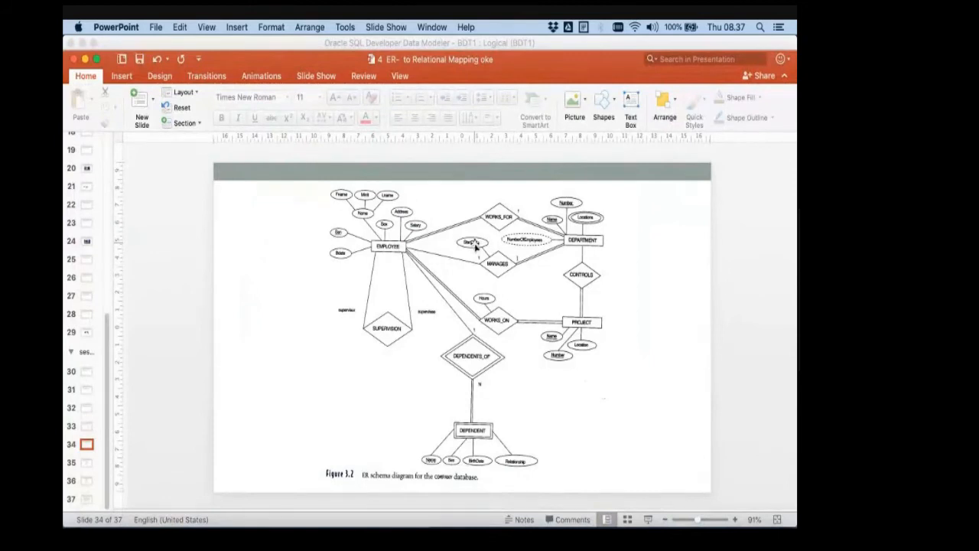
key("super+Tab")
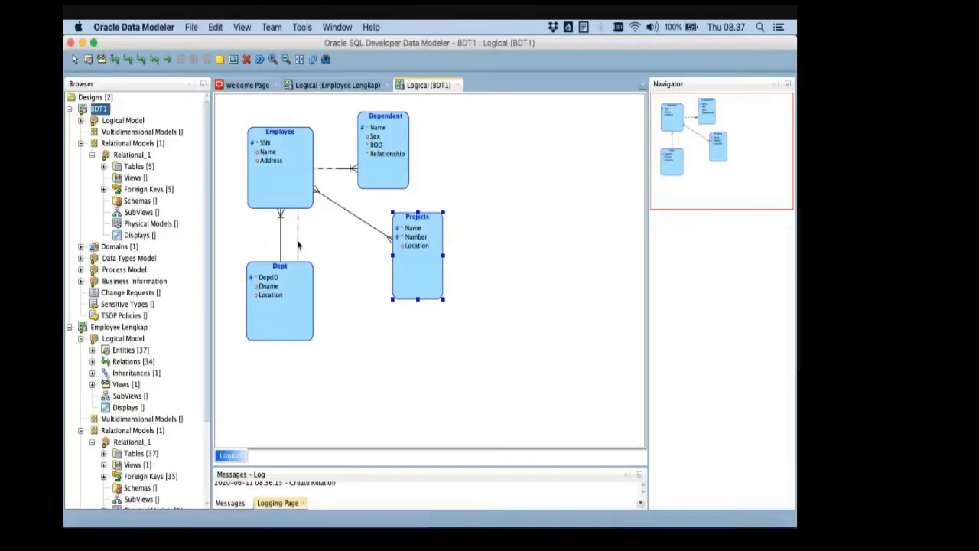
double_click(299, 242)
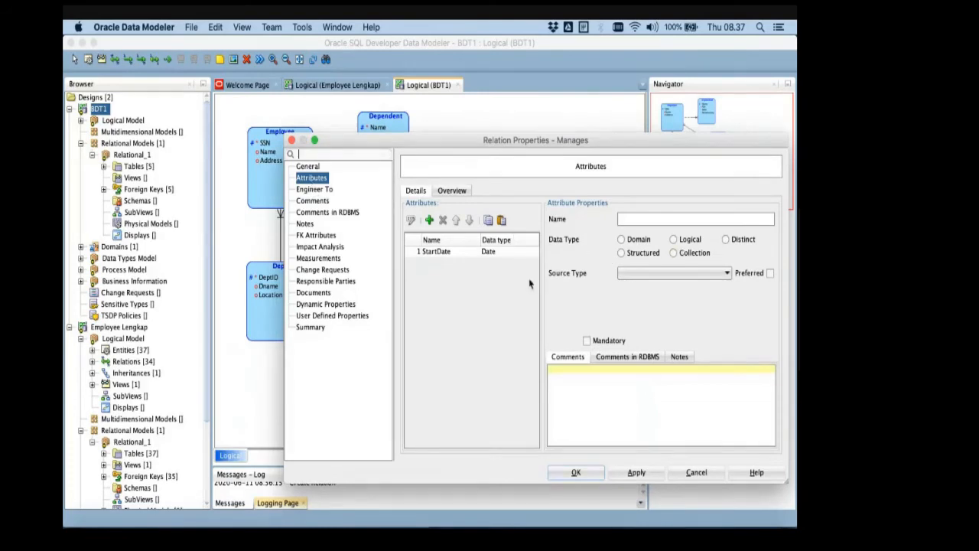
left_click(457, 252)
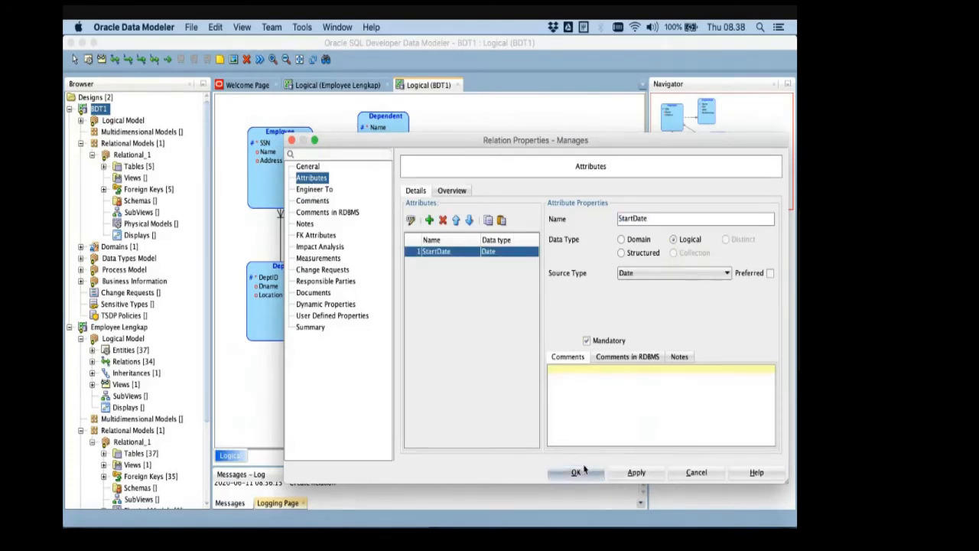
left_click(578, 471)
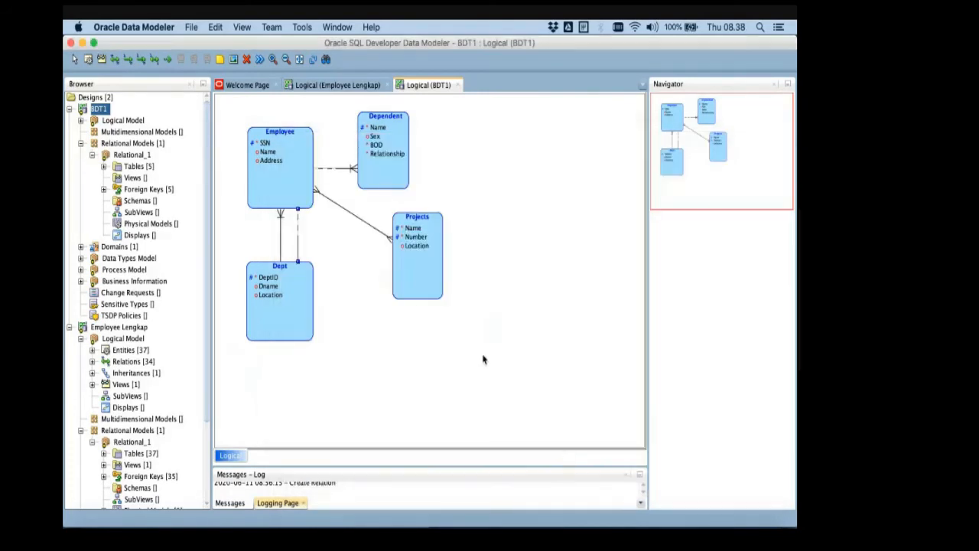
left_click(191, 28)
left_click(210, 103)
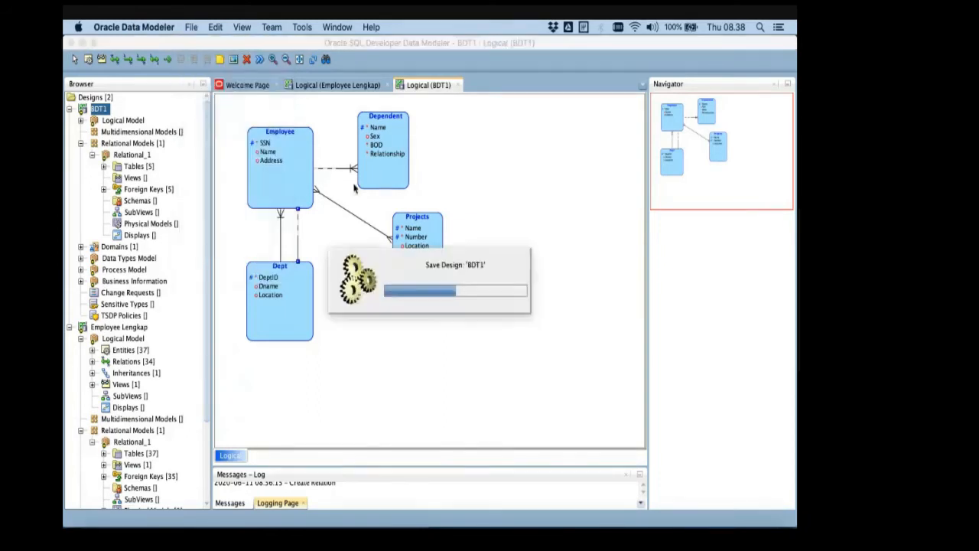
- Compare the Works_on relation's general cardinality and optionality settings with WORKS_ON on the PowerPoint ER schema slide
key("super+Tab")
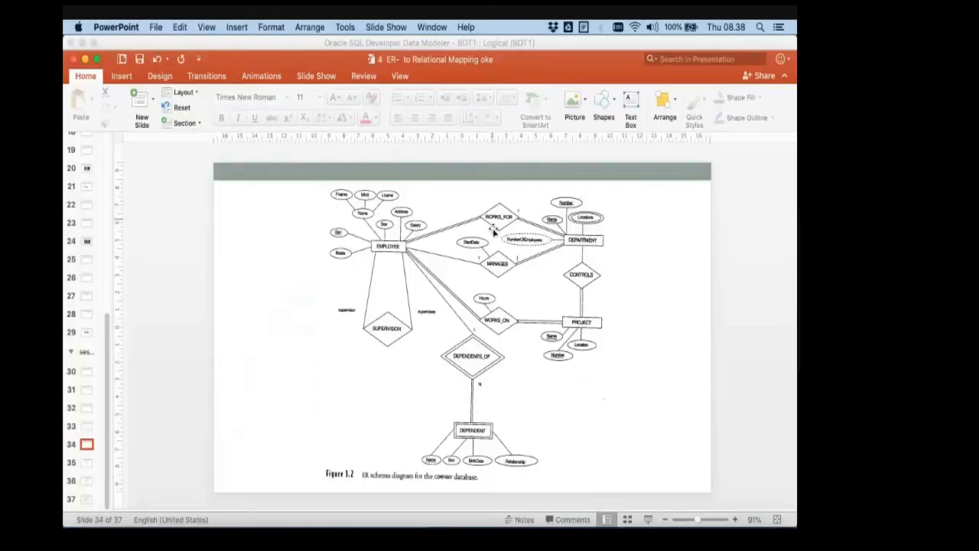
key("super+Tab")
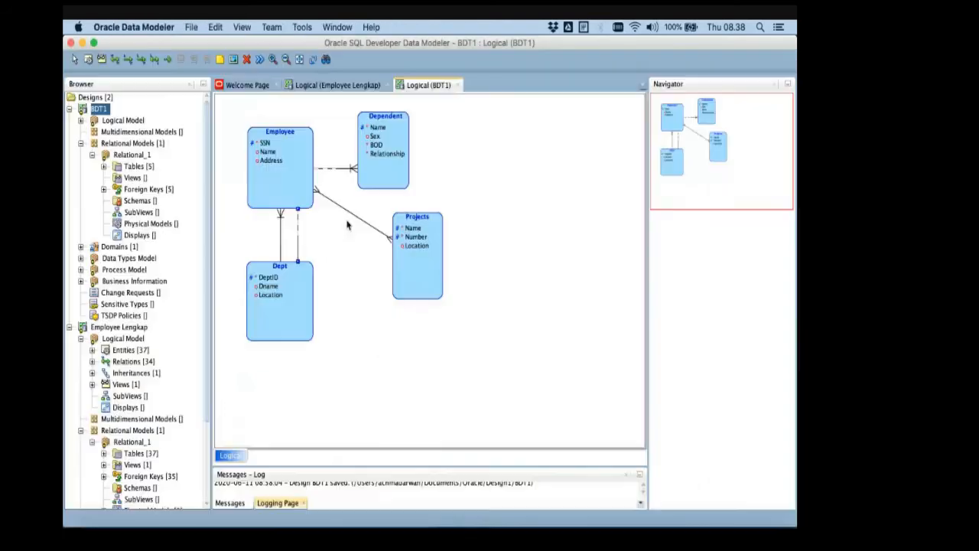
double_click(347, 215)
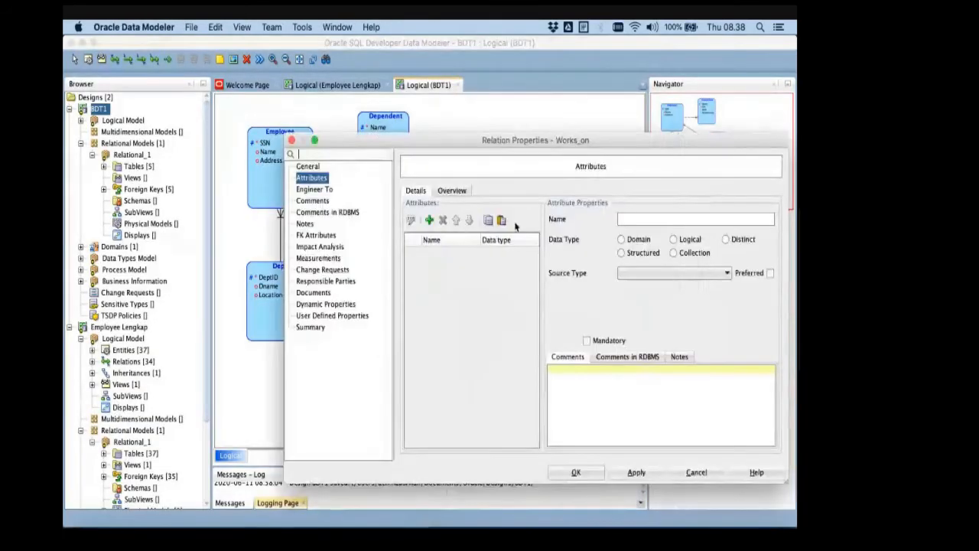
left_click(310, 167)
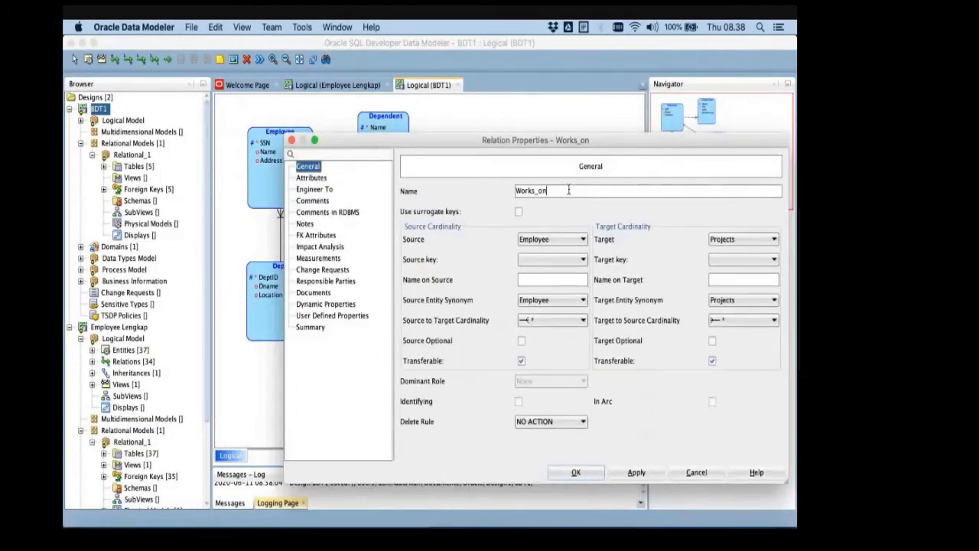
key("super+Tab")
key("super+Tab")
key("super+Tab")
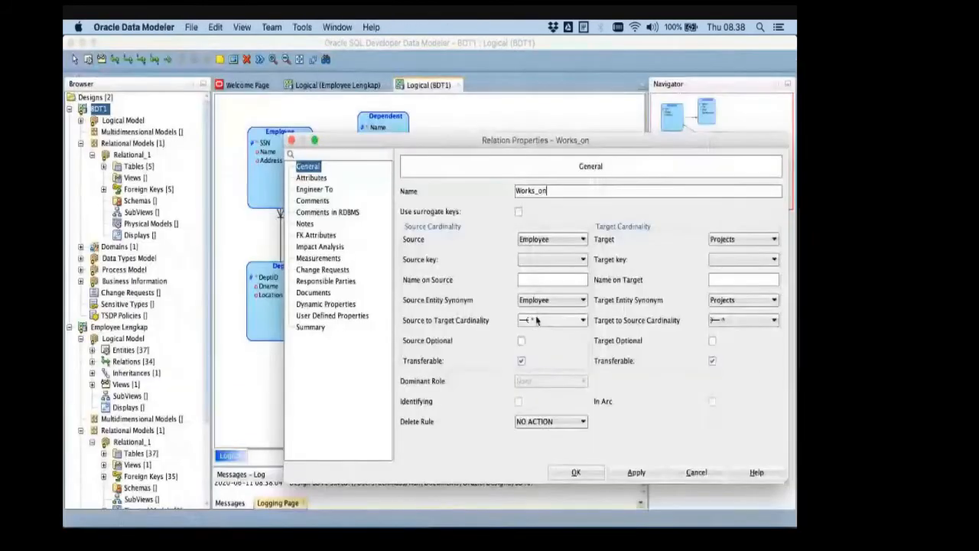
key("super+Tab")
key("super+Tab")
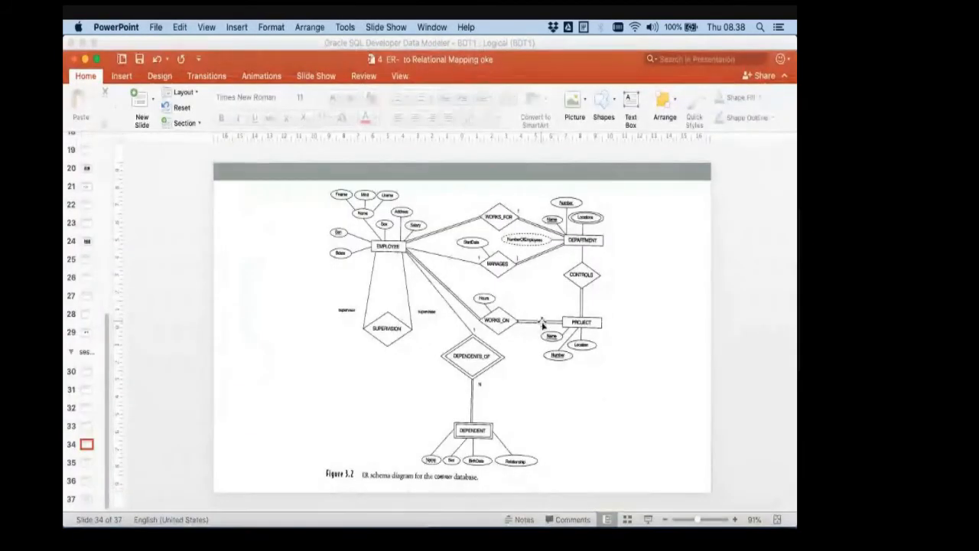
key("super+Tab")
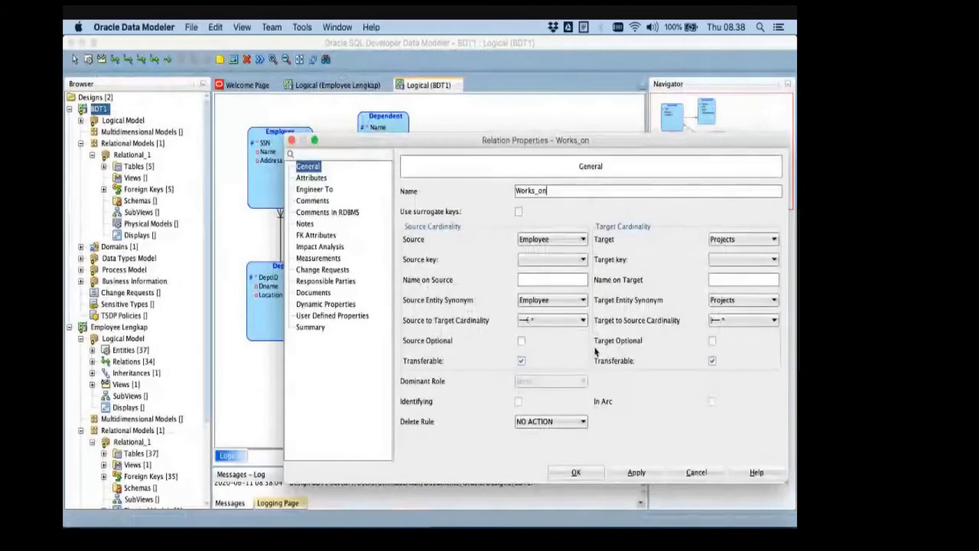
- Check the attribute of WORKS_ON on the PowerPoint slide and add an attribute named Hours to the Works_on relation
left_click(310, 179)
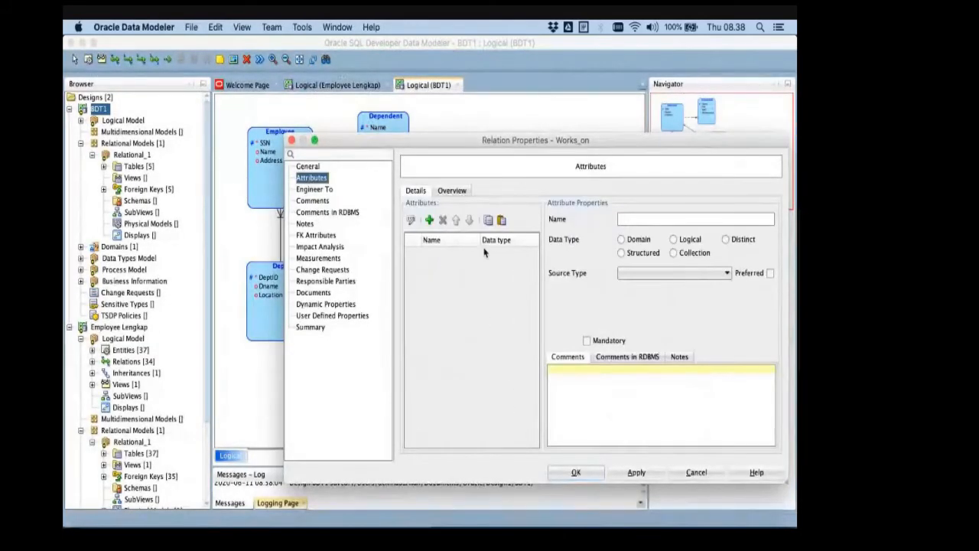
key("super+Tab")
key("super+Tab")
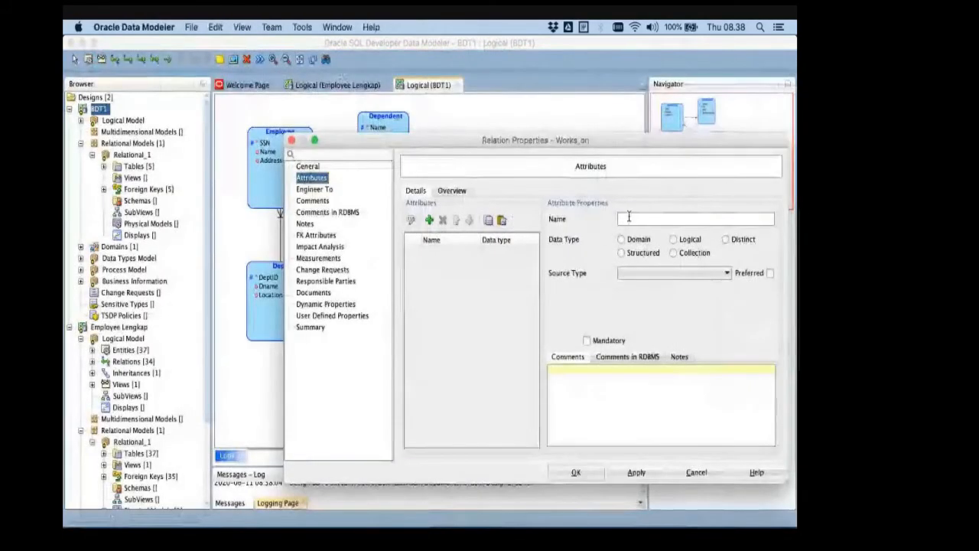
left_click(429, 221)
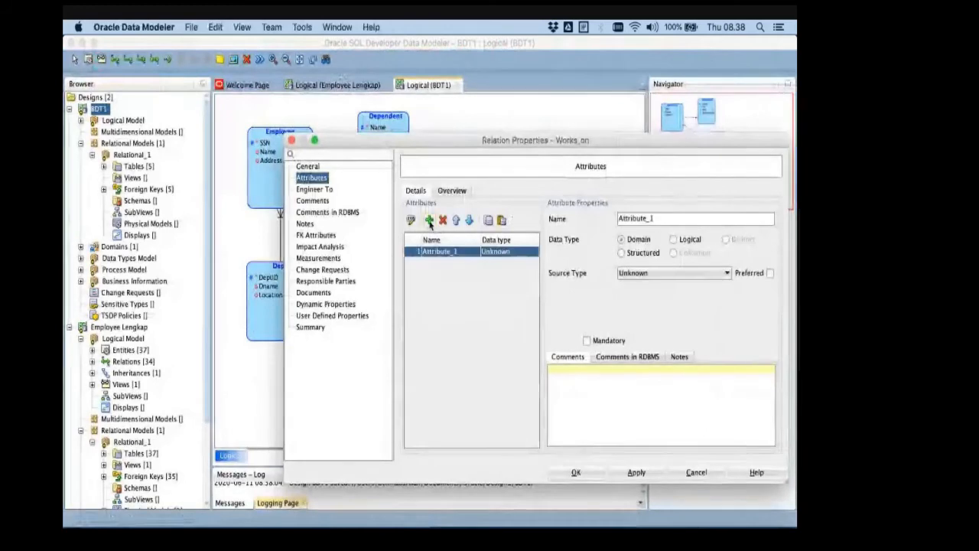
type("Hours")
- Give Hours the logical data type DECIMAL, make it mandatory and apply it, rechecking WORKS_ON on the PowerPoint slide
left_click(673, 239)
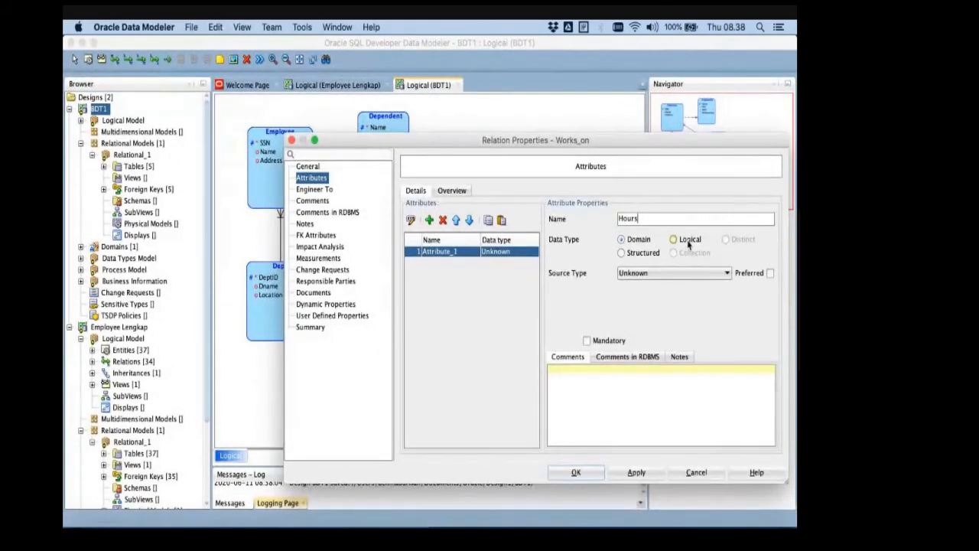
left_click(663, 273)
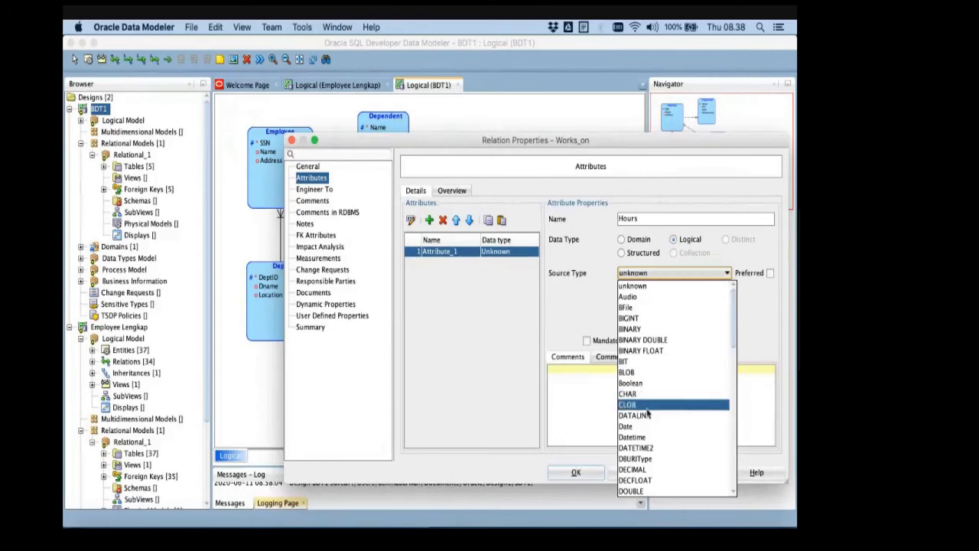
scroll(650, 405, "down", 3)
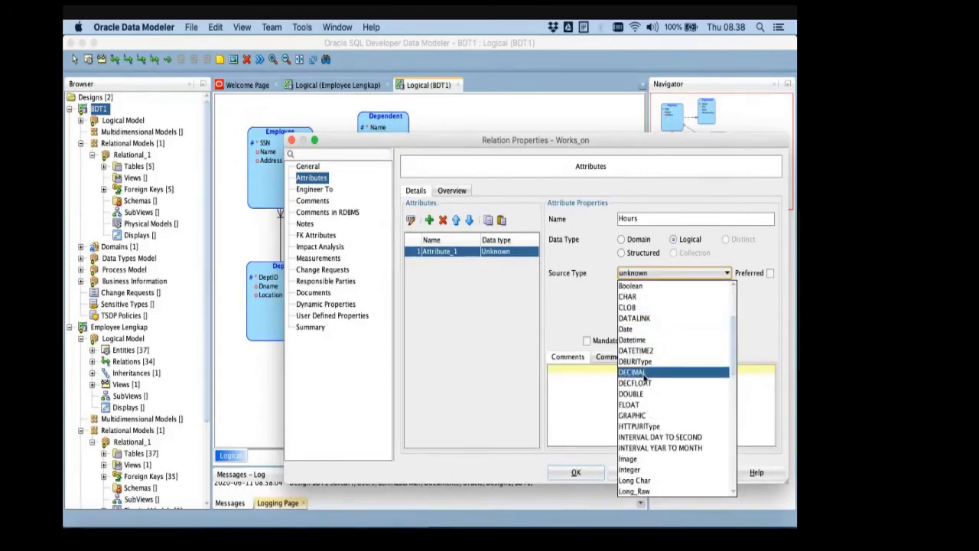
left_click(644, 373)
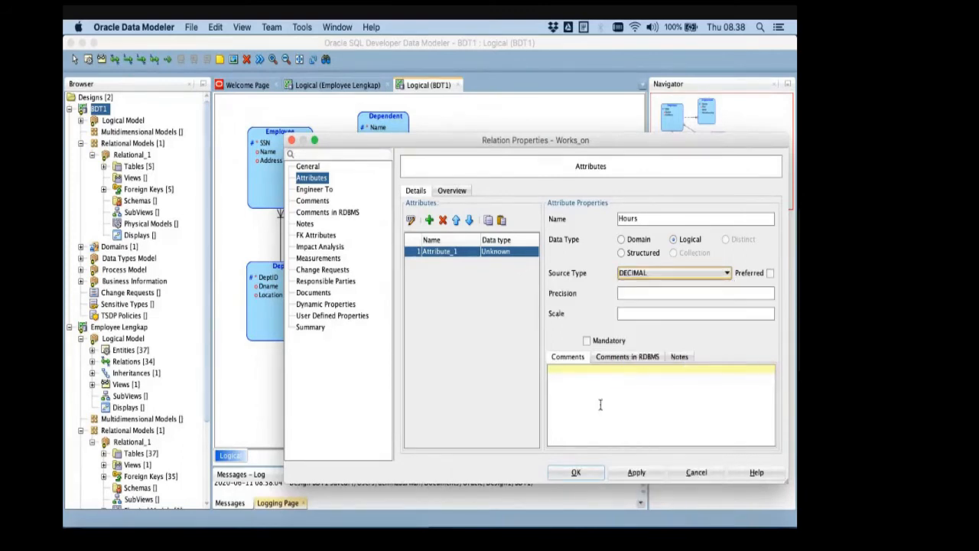
left_click(602, 345)
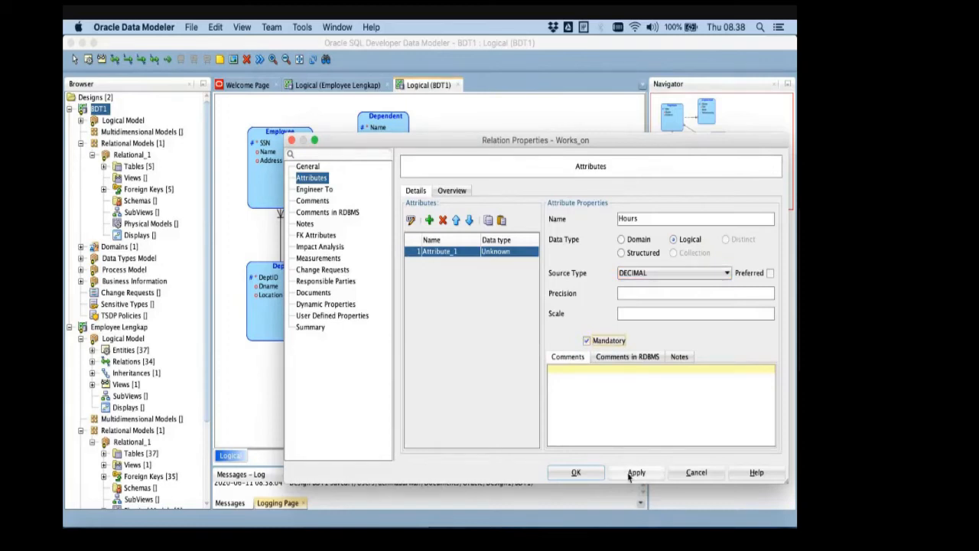
left_click(630, 474)
left_click(582, 474)
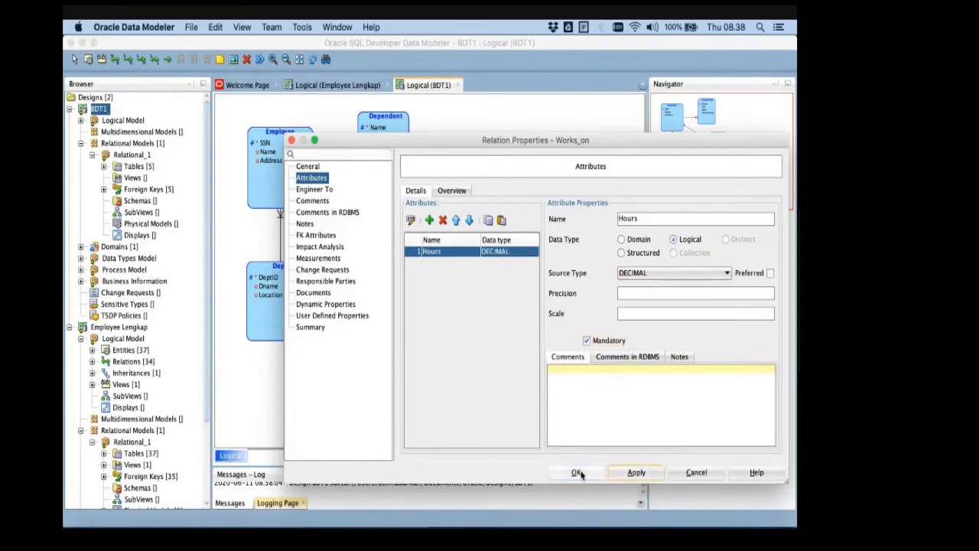
key("super+Tab")
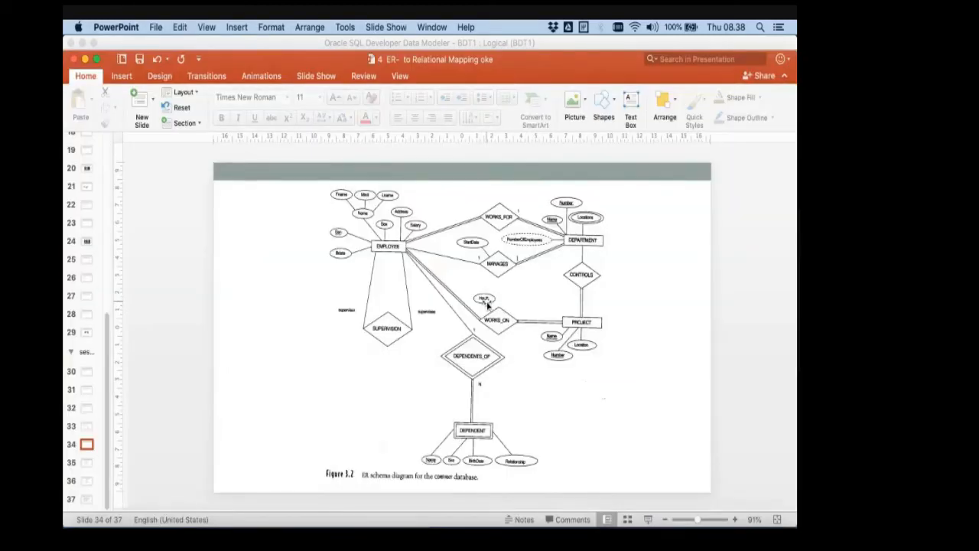
key("super+Tab")
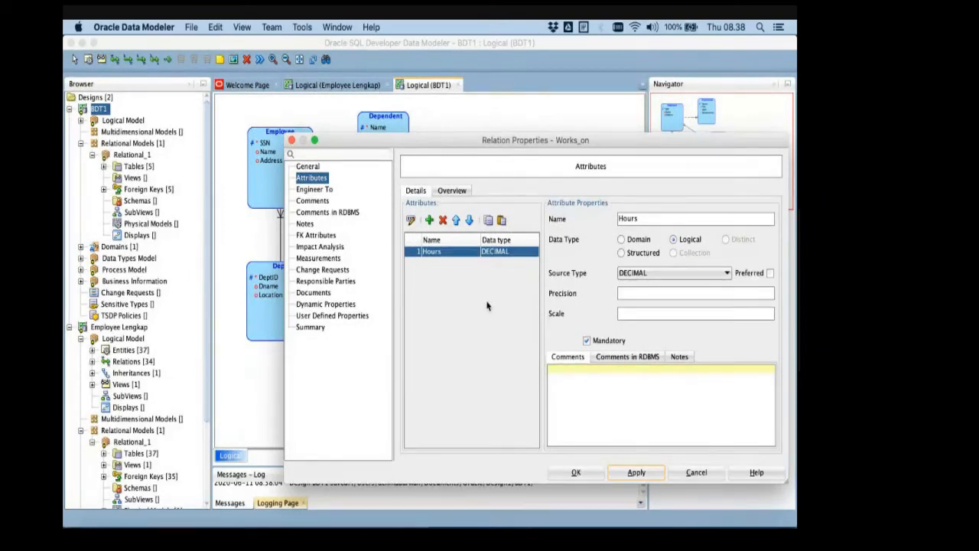
- Confirm the Works_on relation properties and compare the BDT1 logical diagram with the COMPANY ER schema on the PowerPoint slide
left_click(577, 473)
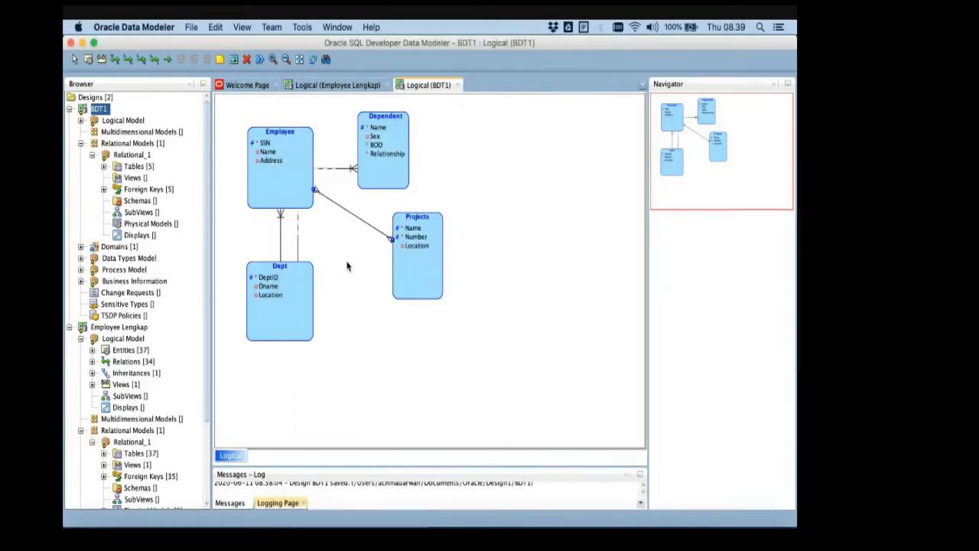
double_click(371, 225)
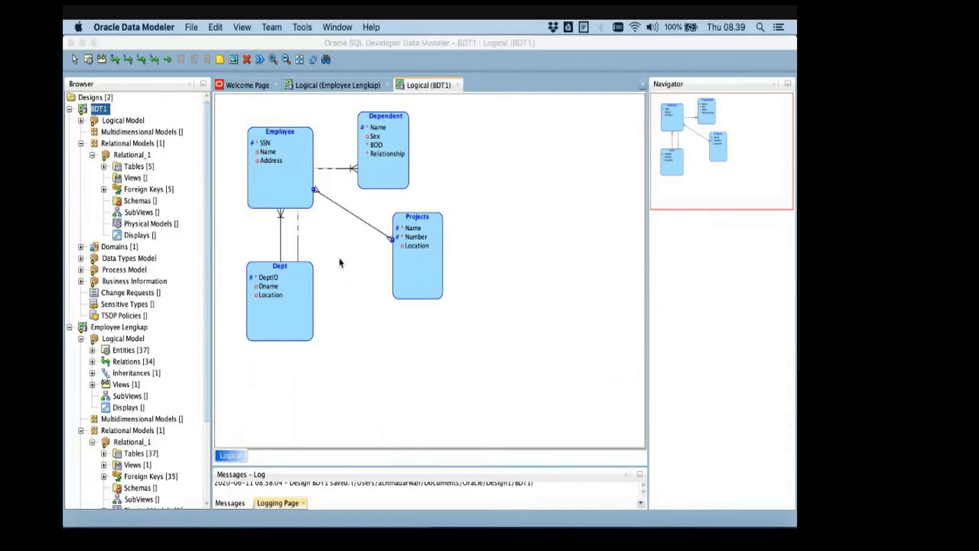
key("super+Tab")
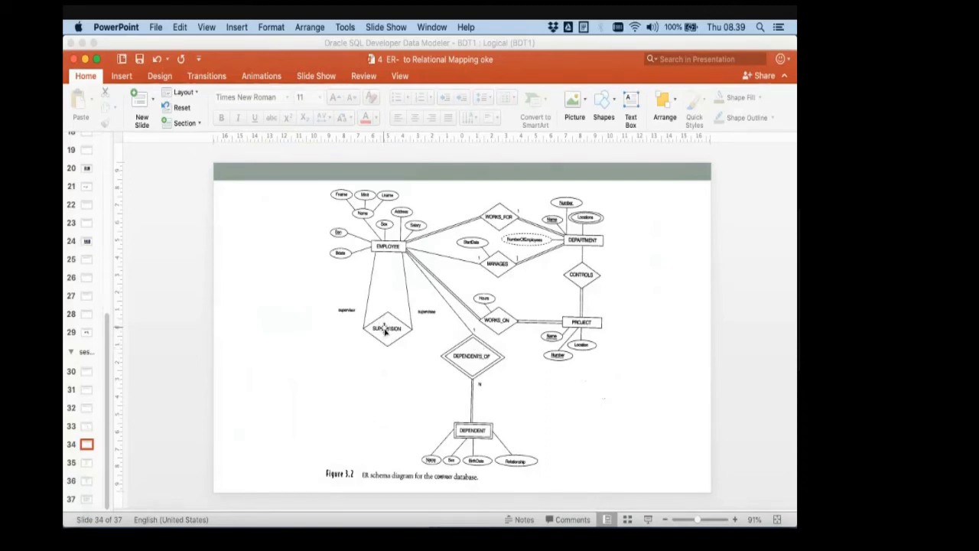
key("super+Tab")
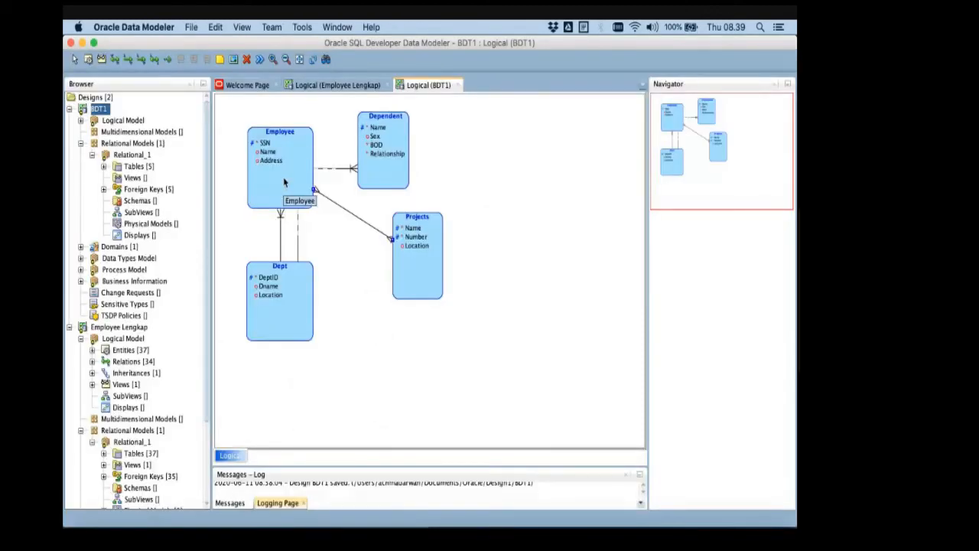
key("super+Tab")
key("super+Tab")
key("super+Tab")
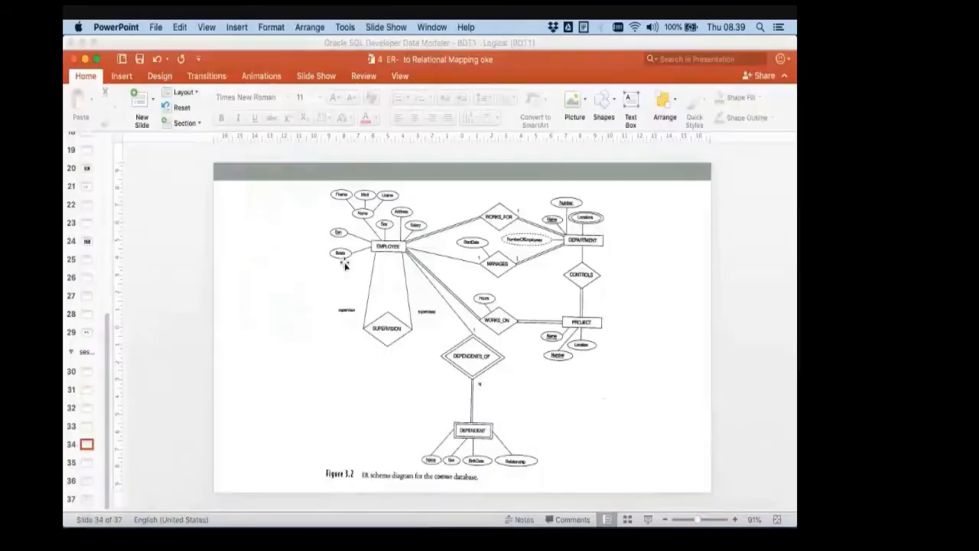
key("super+Tab")
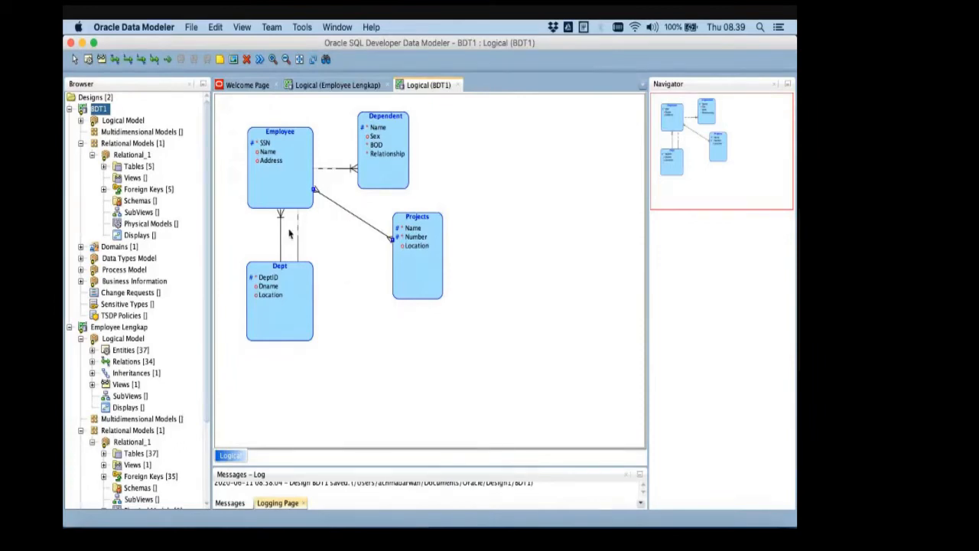
key("super+Tab")
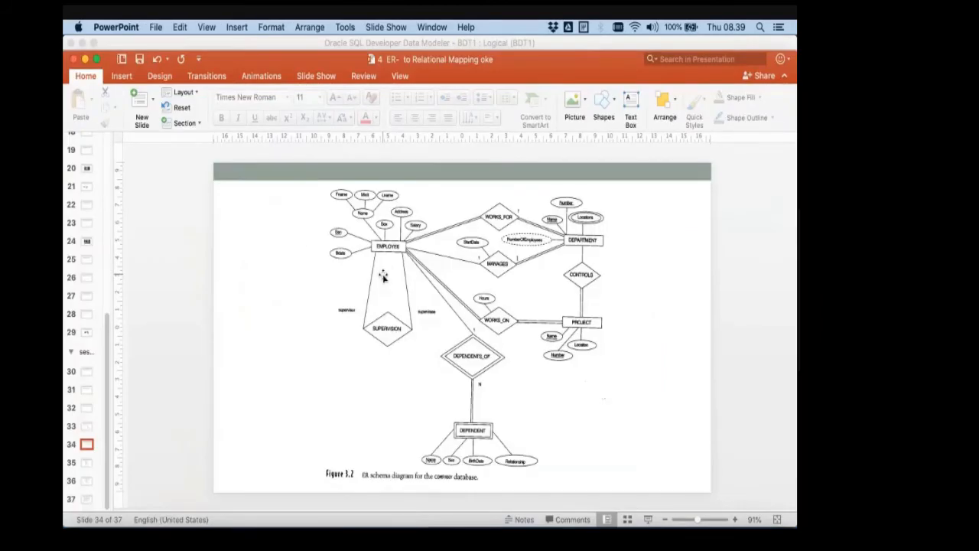
key("super+Tab")
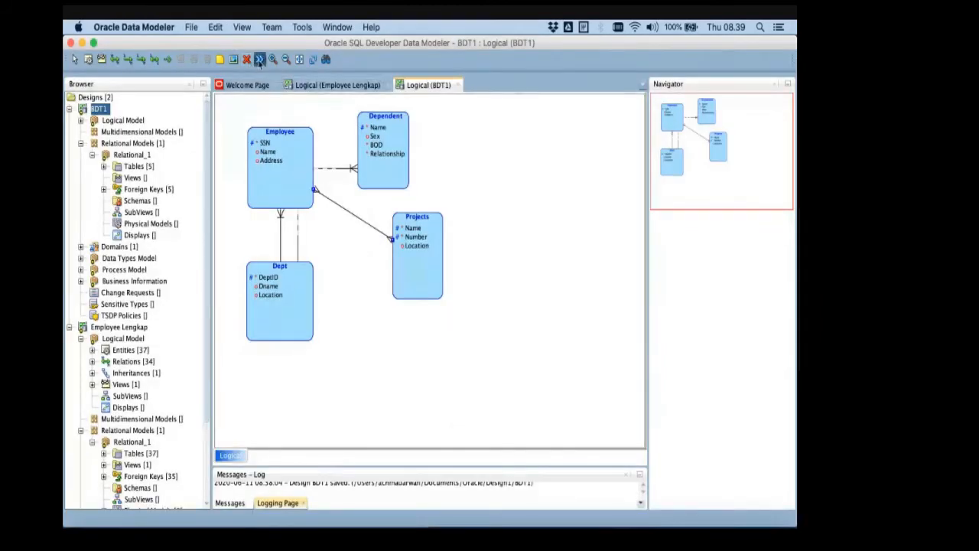
- Engineer the BDT1 logical model to Relational_1 and move the Projects and Works_on tables apart so they do not overlap
left_click(259, 59)
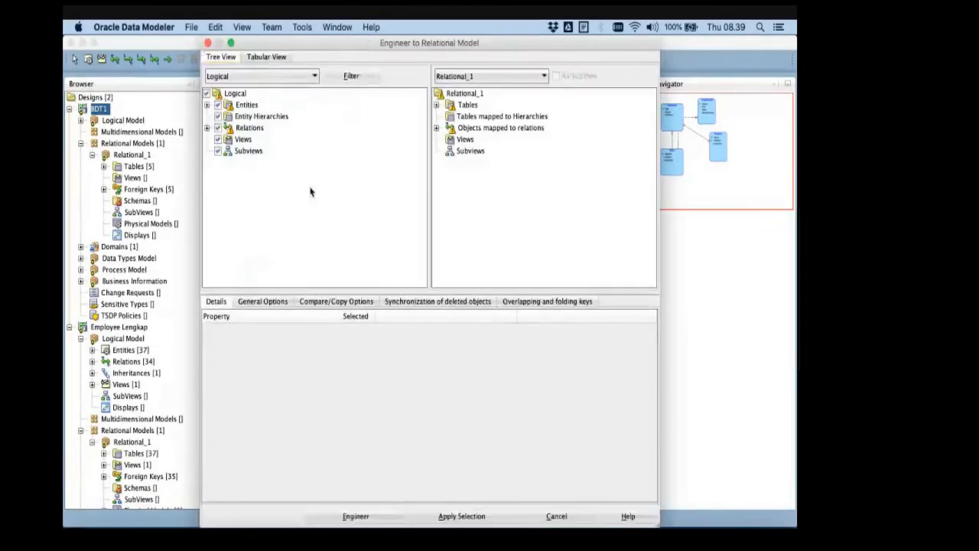
left_click(368, 517)
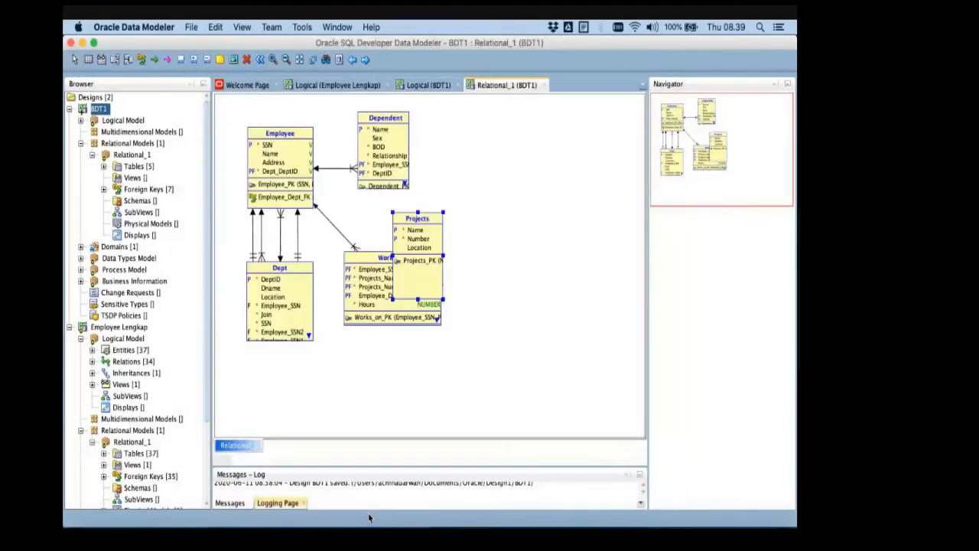
left_click_drag(422, 238, 485, 203)
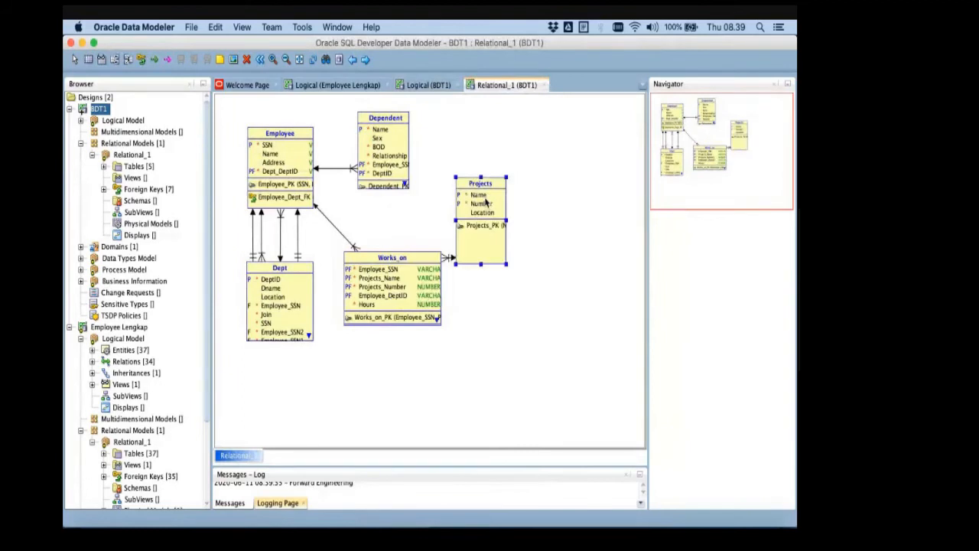
left_click_drag(414, 276, 422, 344)
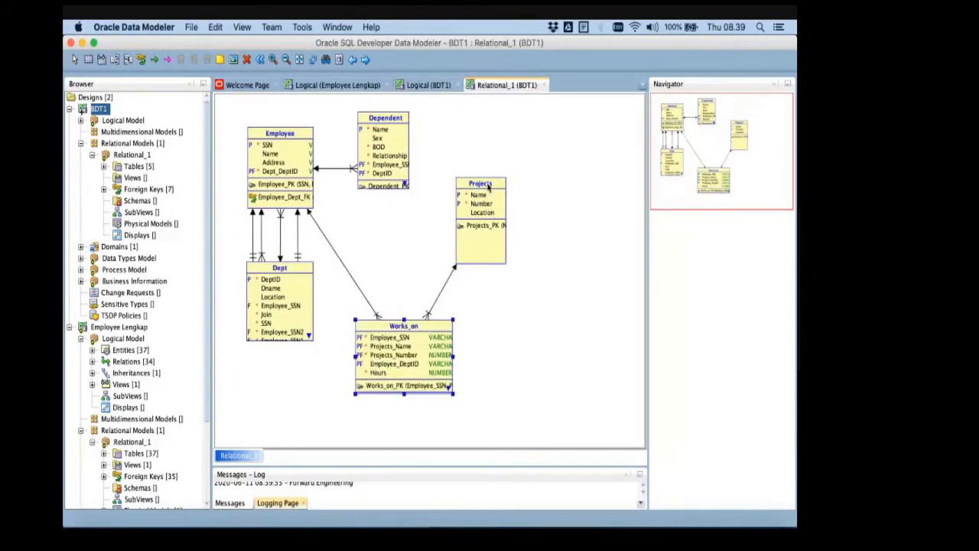
left_click_drag(487, 191, 516, 189)
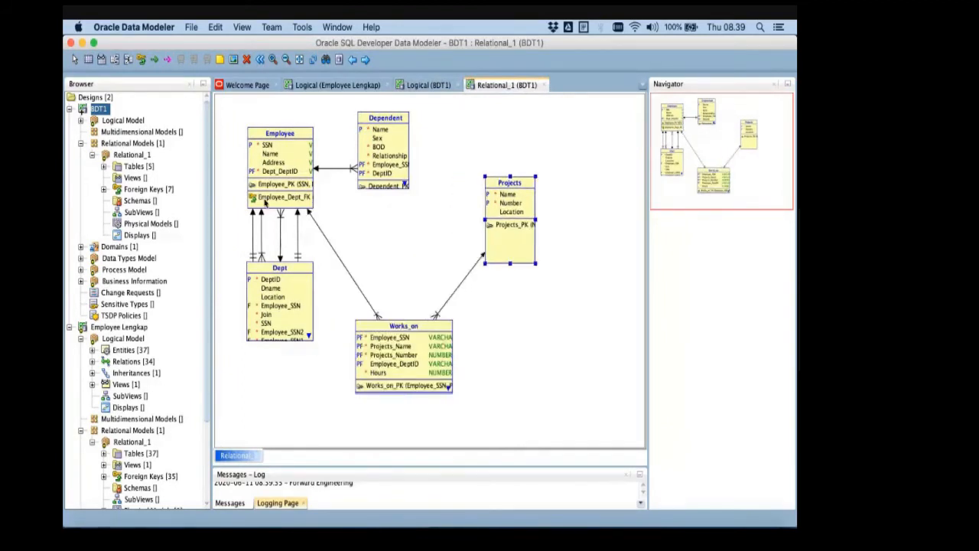
- Inspect the foreign keys between Dept and Employee, check them against the PowerPoint ER schema slide, and save the BDT1 design
left_click(254, 239)
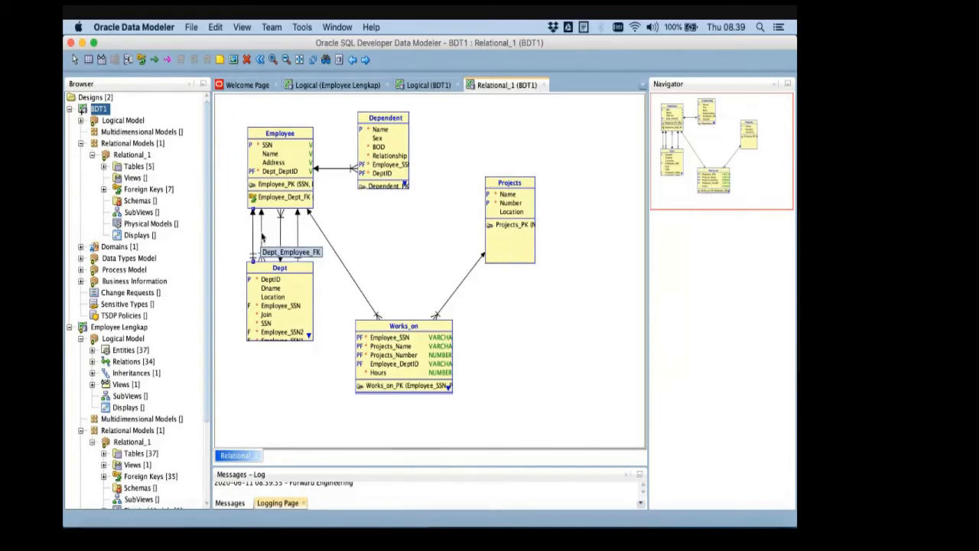
key("super+Tab")
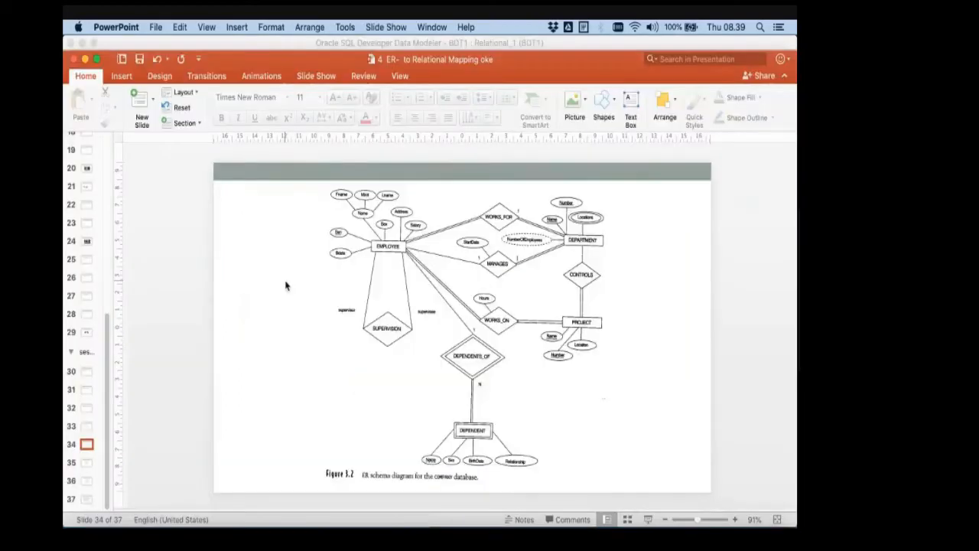
key("super+Tab")
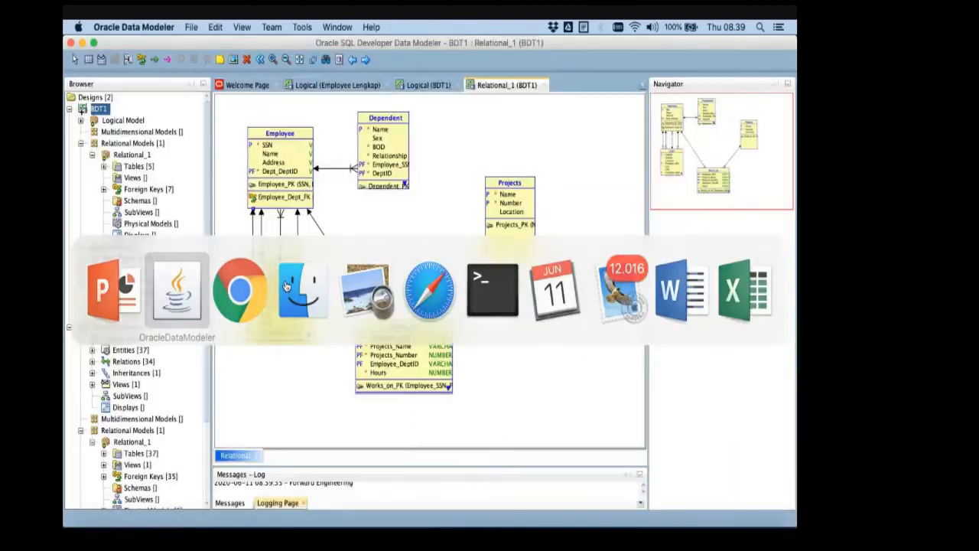
left_click(190, 27)
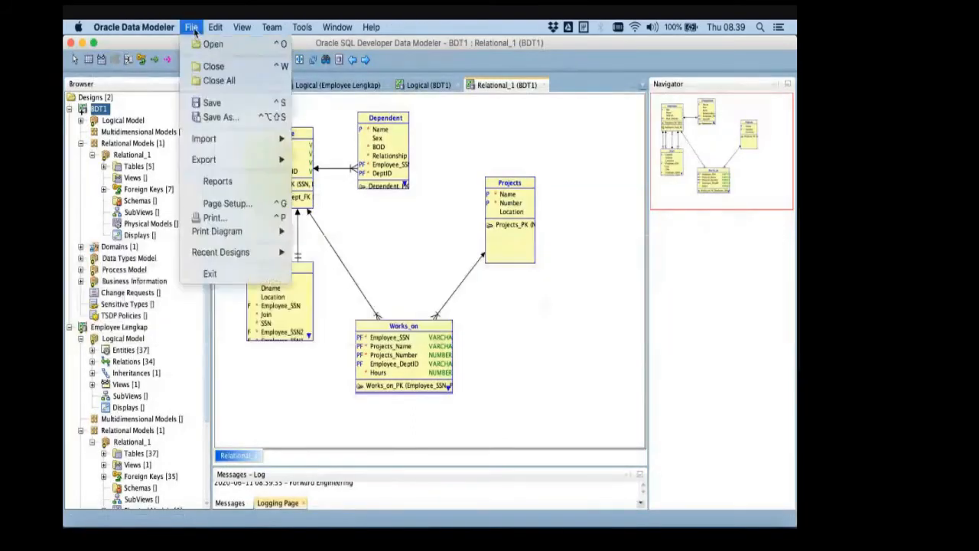
left_click(210, 103)
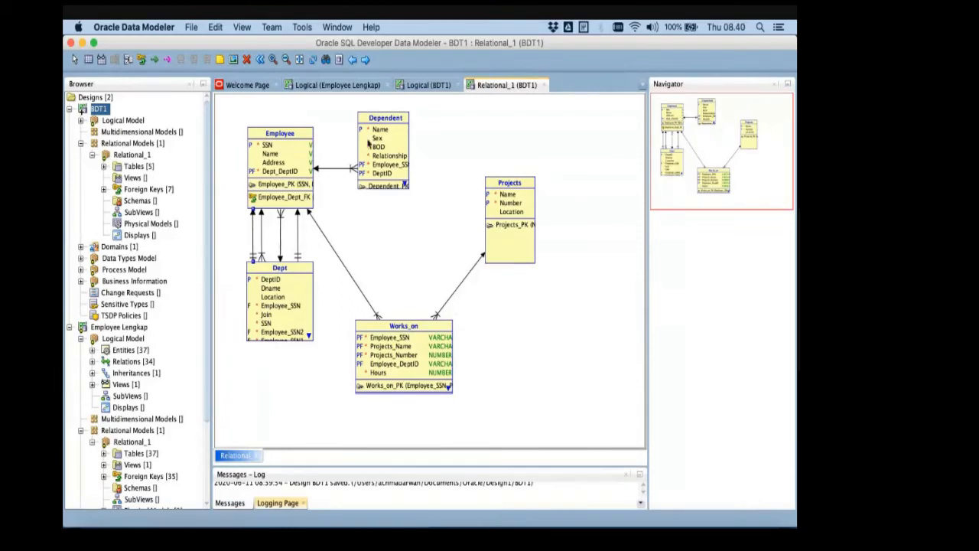
- Close the Employee Lengkap logical diagram and compare BDT1's logical diagram with its Relational_1 diagram
left_click(387, 84)
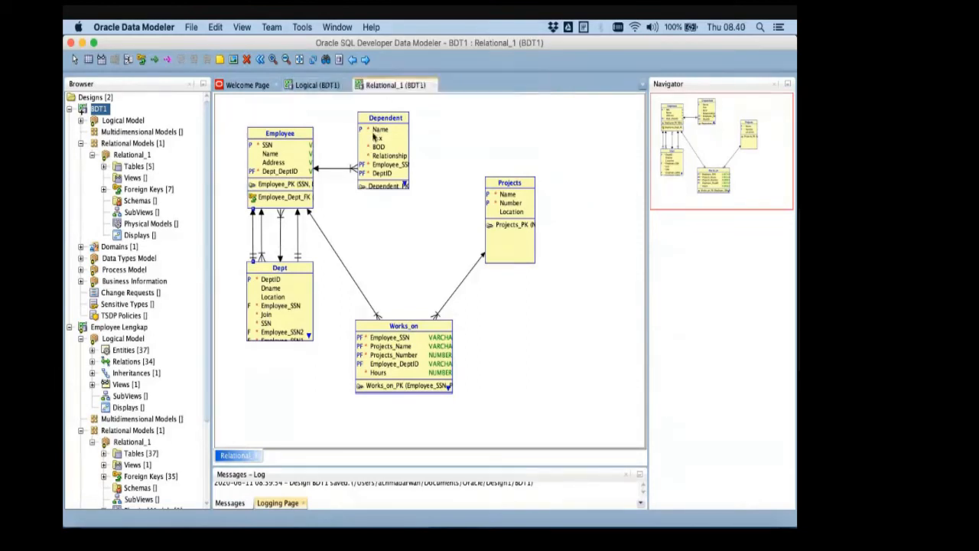
left_click(320, 85)
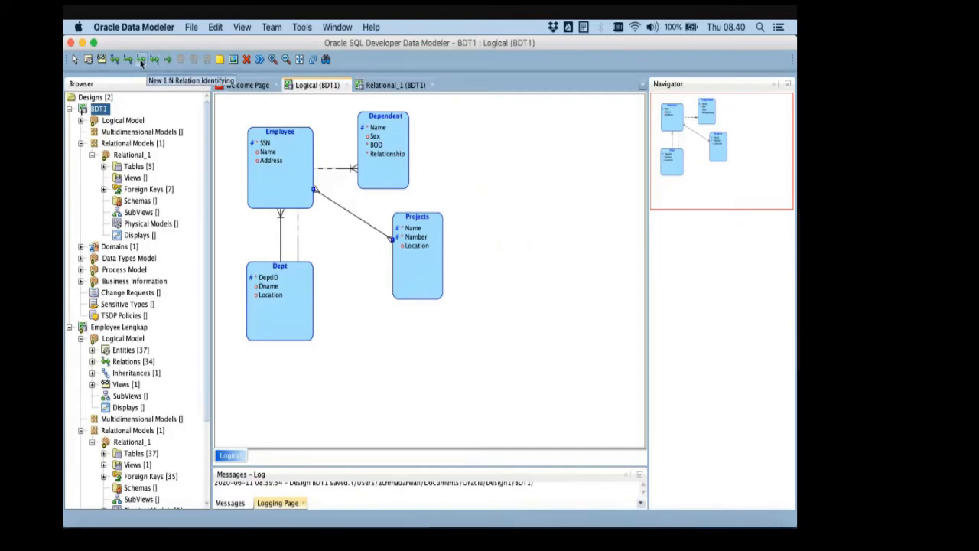
left_click(396, 86)
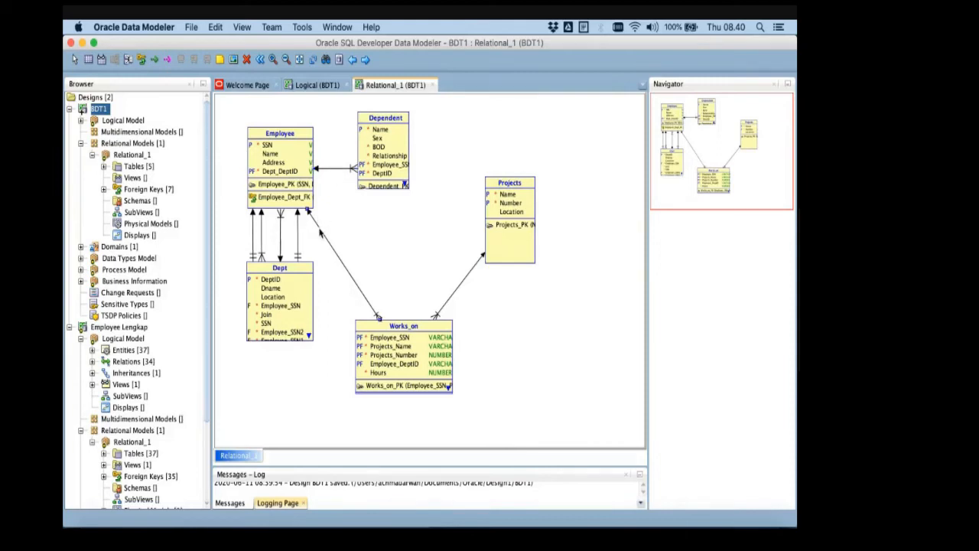
left_click(313, 85)
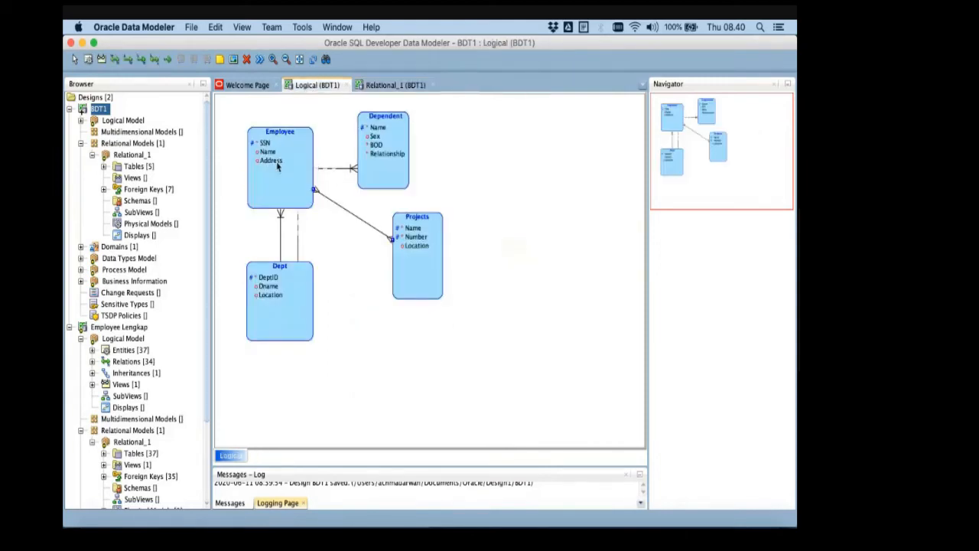
- Review the Identifying option in the general properties of the WorksFor_ relation between Dept and Employee
left_click(280, 233)
double_click(280, 233)
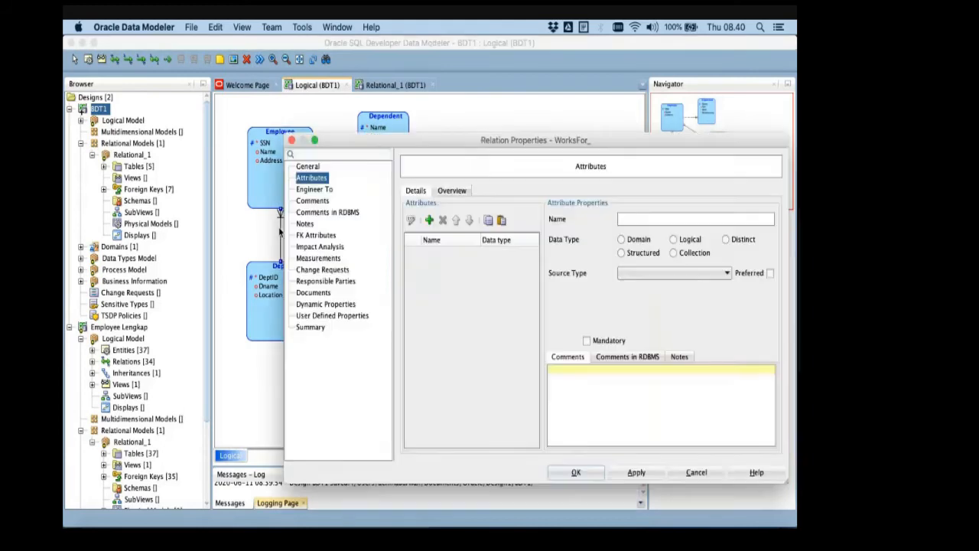
left_click(315, 167)
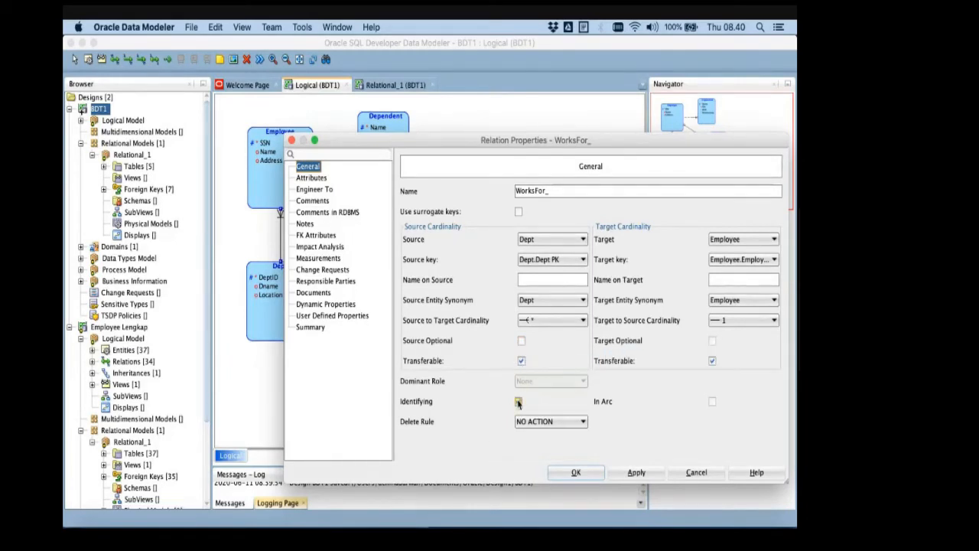
key("Return")
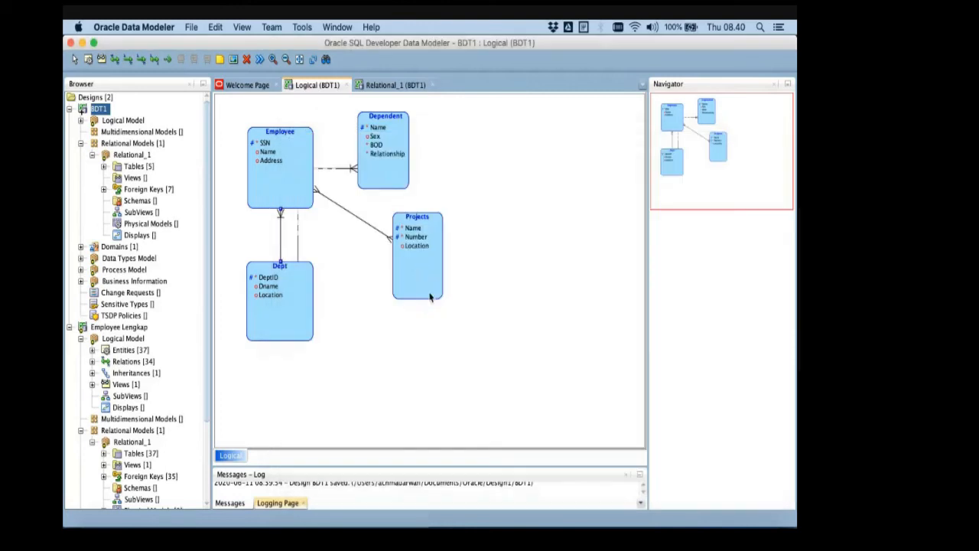
- Switch to Chrome, search Google for "identifying relationship adalah" and look through the results
key("super+Tab")
key("super+Tab")
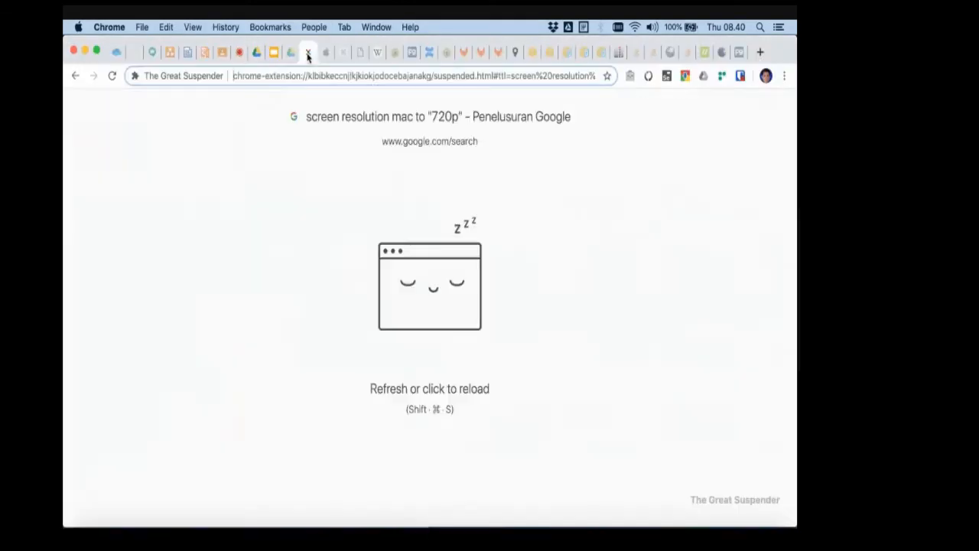
left_click(305, 52)
left_click(280, 76)
key("super+c")
type("id")
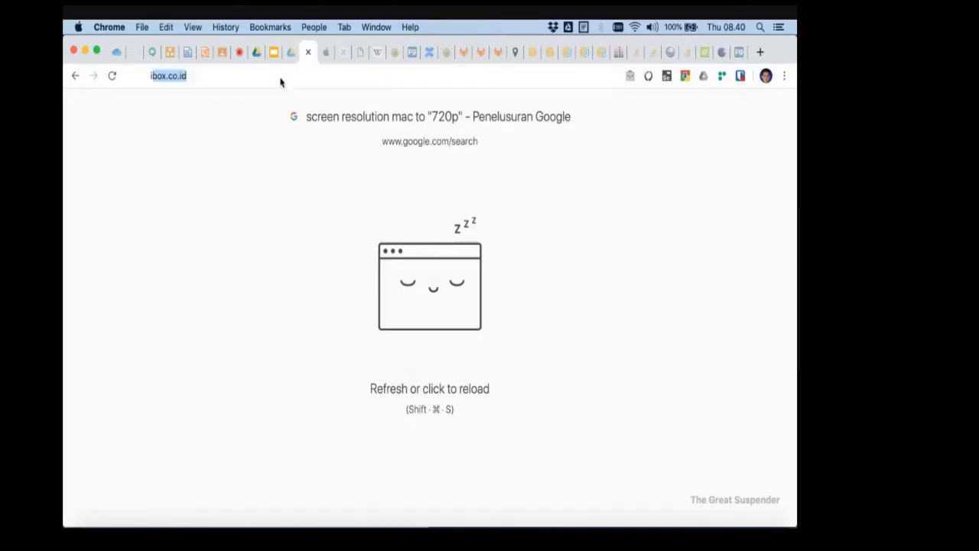
type("entity")
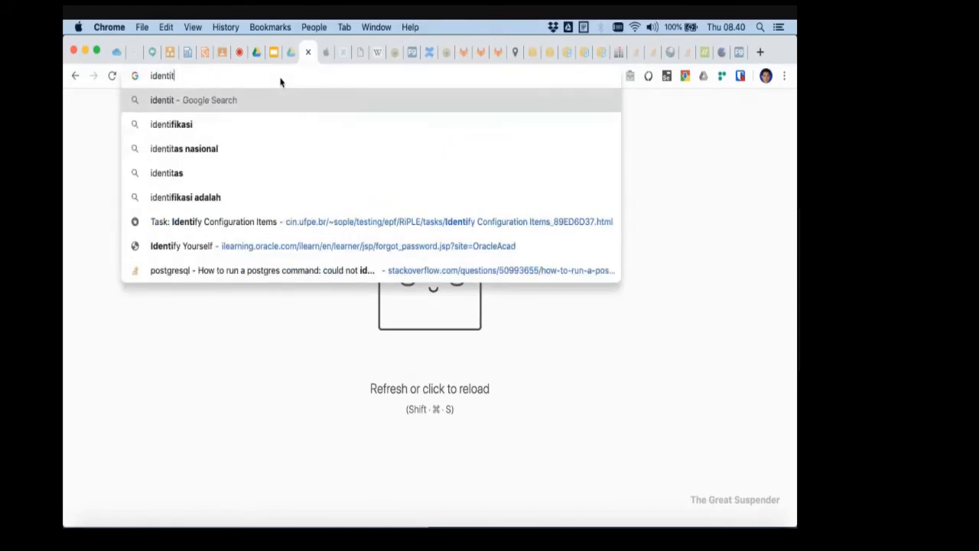
key("BackSpace")
key("BackSpace")
type("fu")
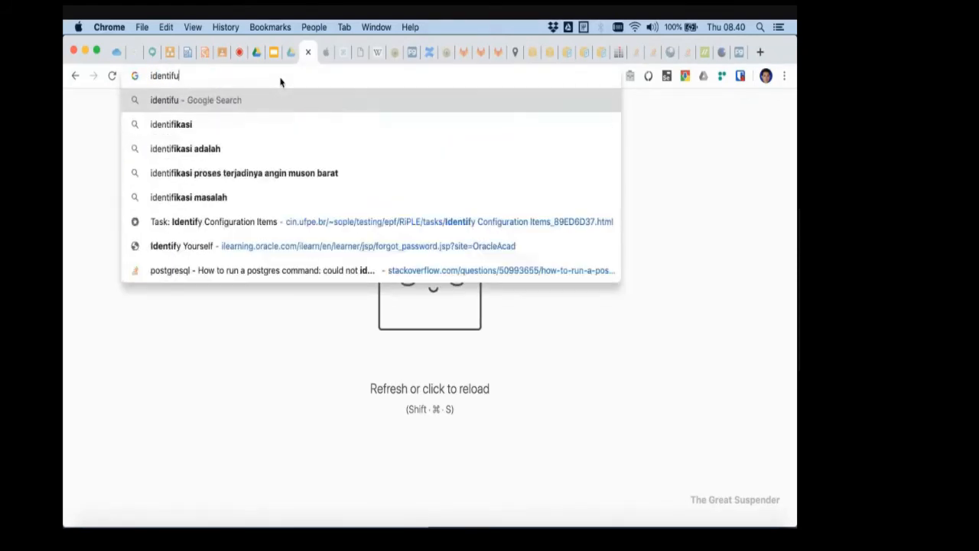
type("y")
key("BackSpace")
key("BackSpace")
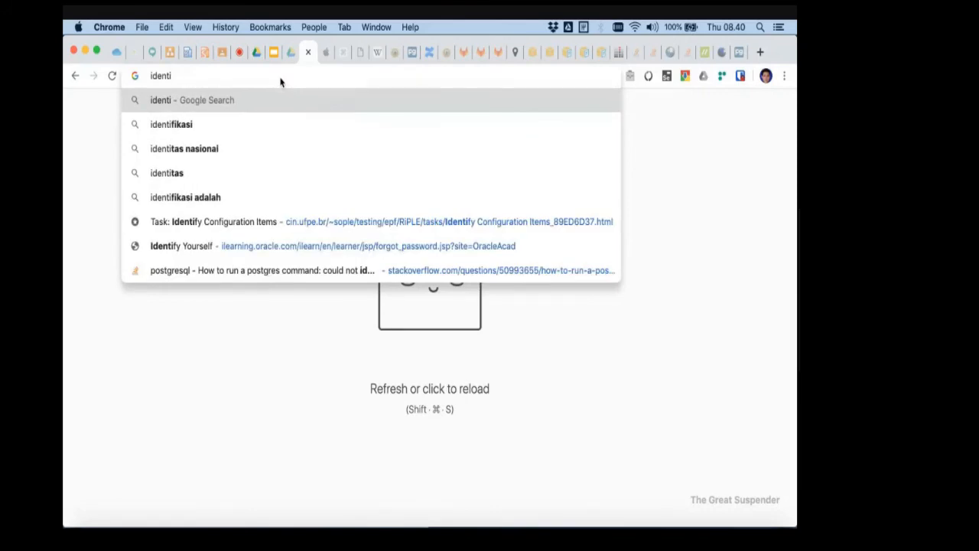
type("fyn")
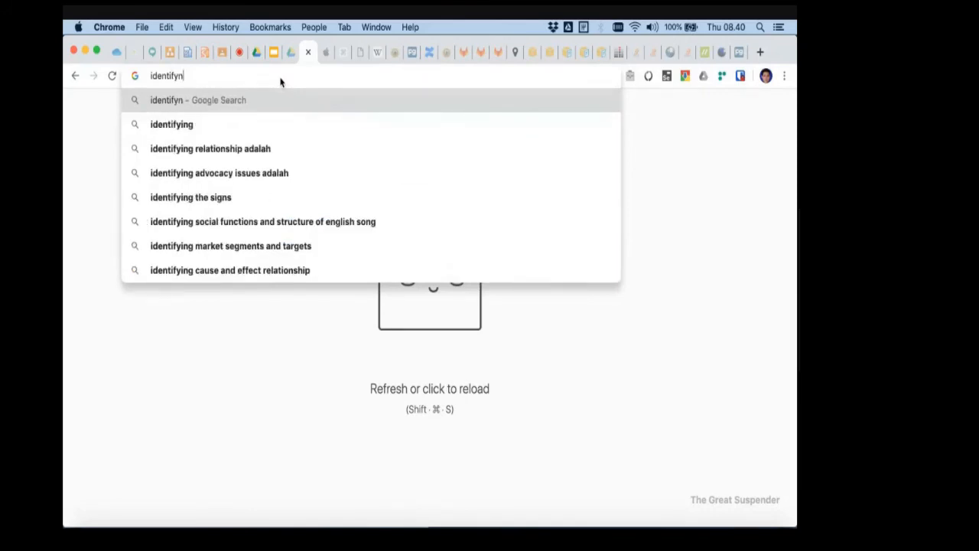
type("ing")
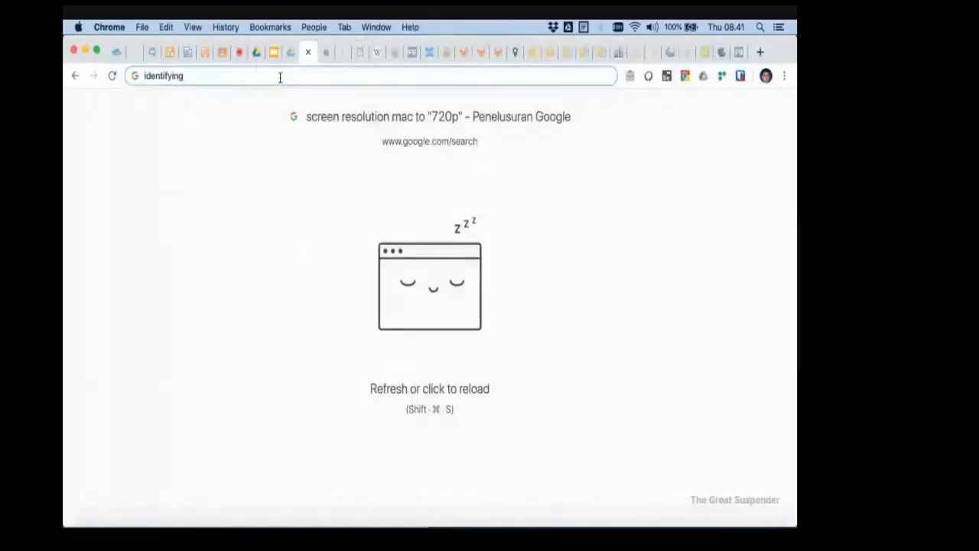
type("rela")
key("Return")
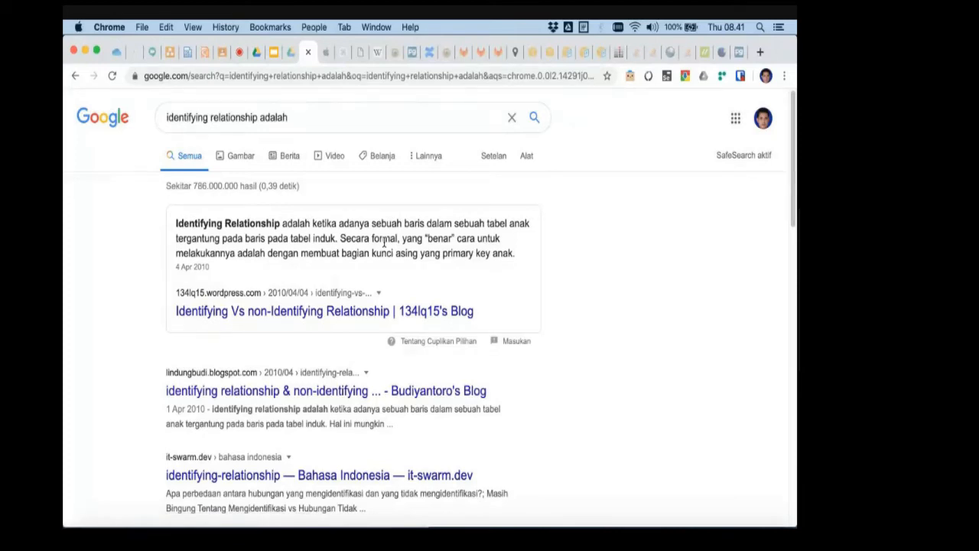
scroll(127, 401, "down", 10)
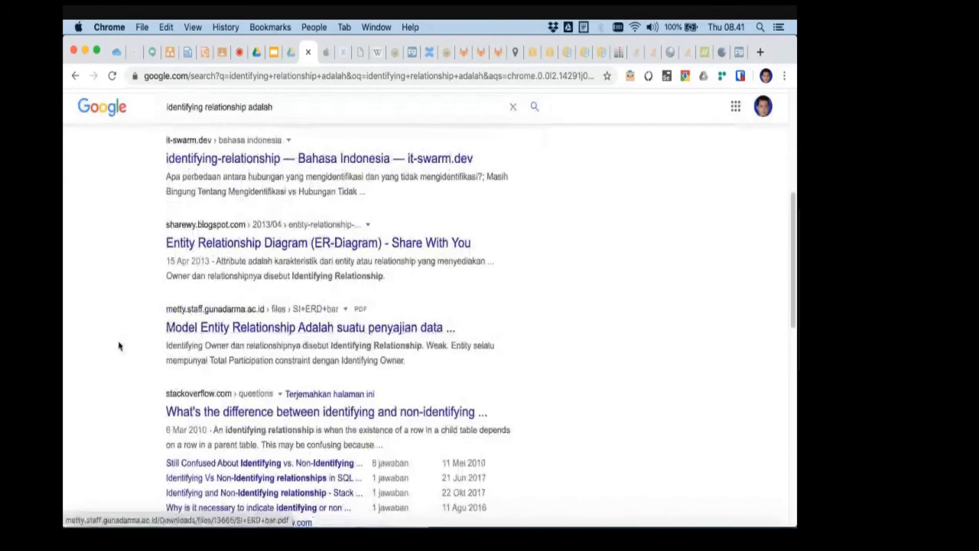
- Refine the Google search to "identifying relation adalah oracle data modeler"
scroll(245, 256, "down", 3)
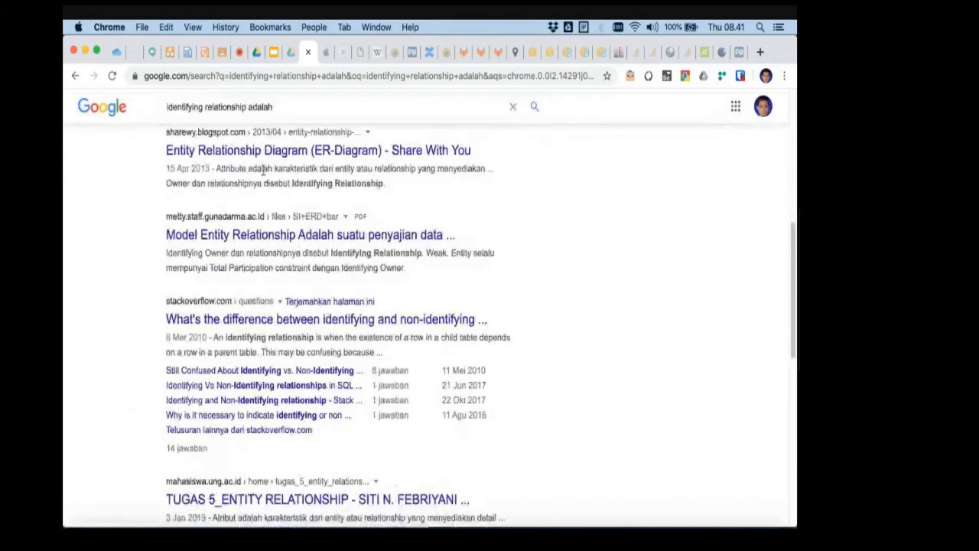
left_click(306, 107)
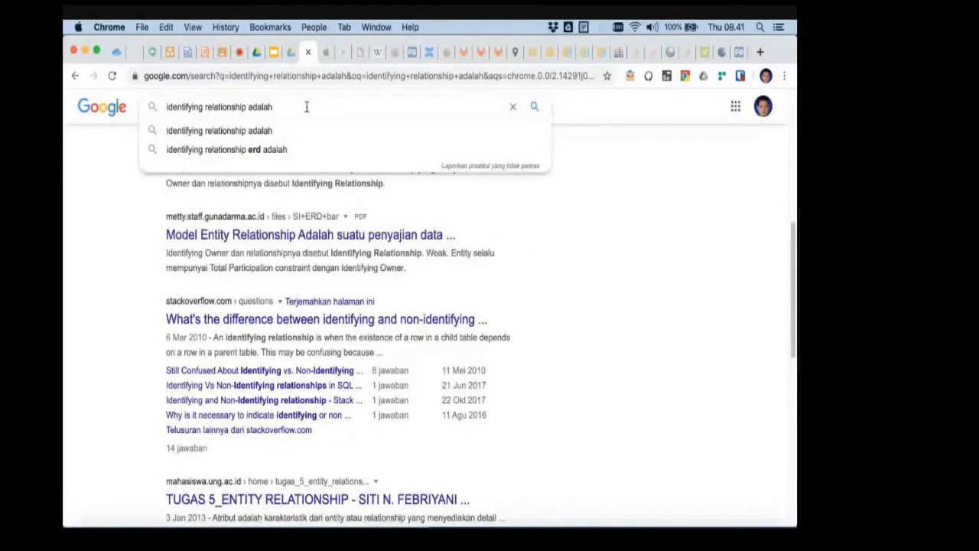
type("oracle")
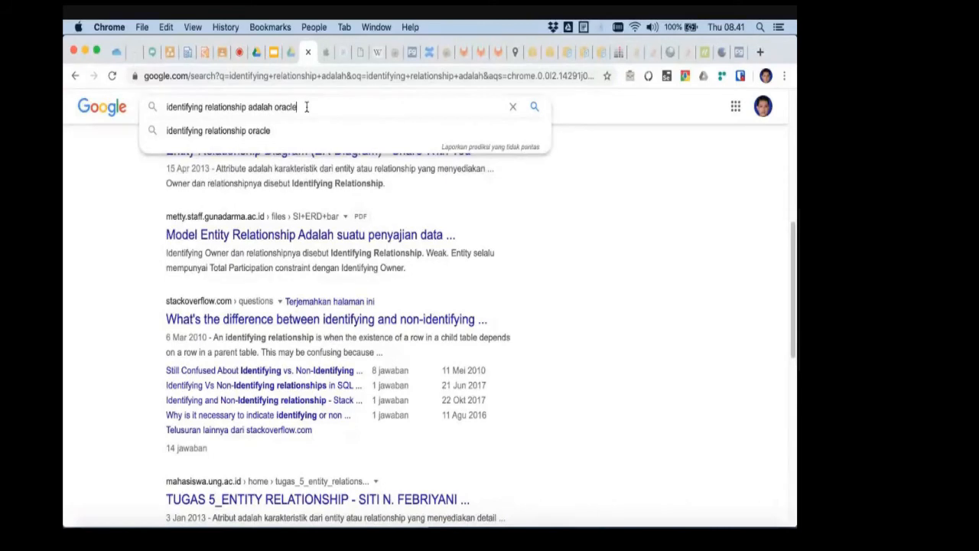
type(" da")
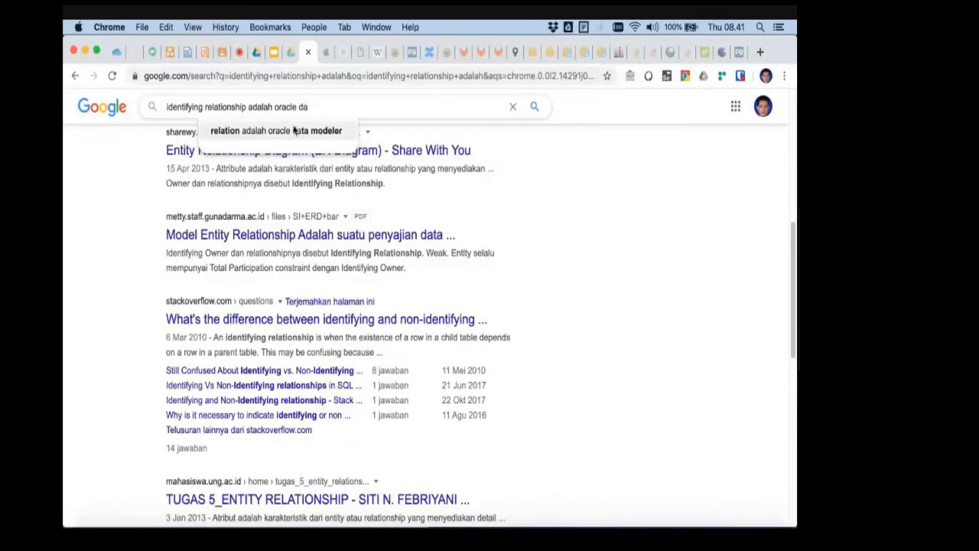
left_click(293, 131)
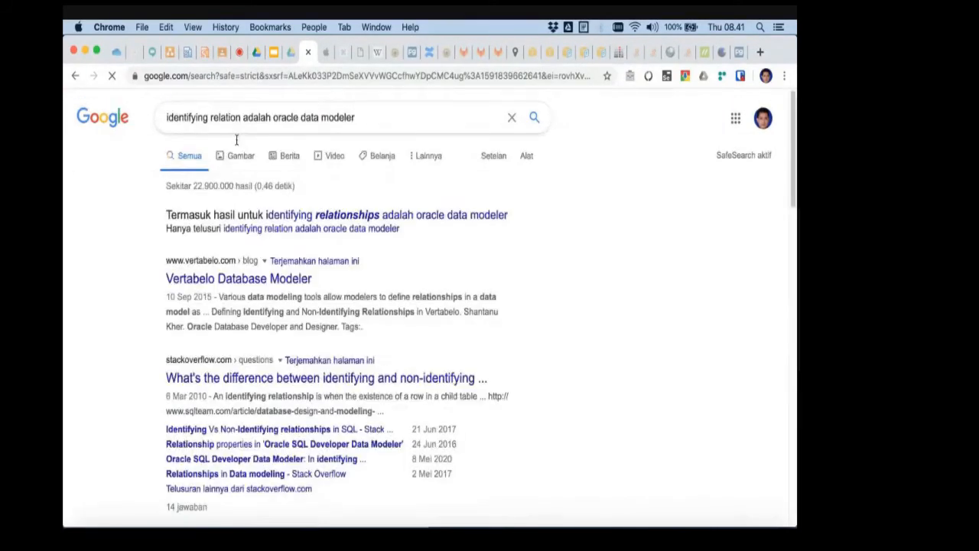
- Open the Stack Overflow question on the difference between identifying and non-identifying relationships in a new tab and switch to it
scroll(130, 293, "down", 2)
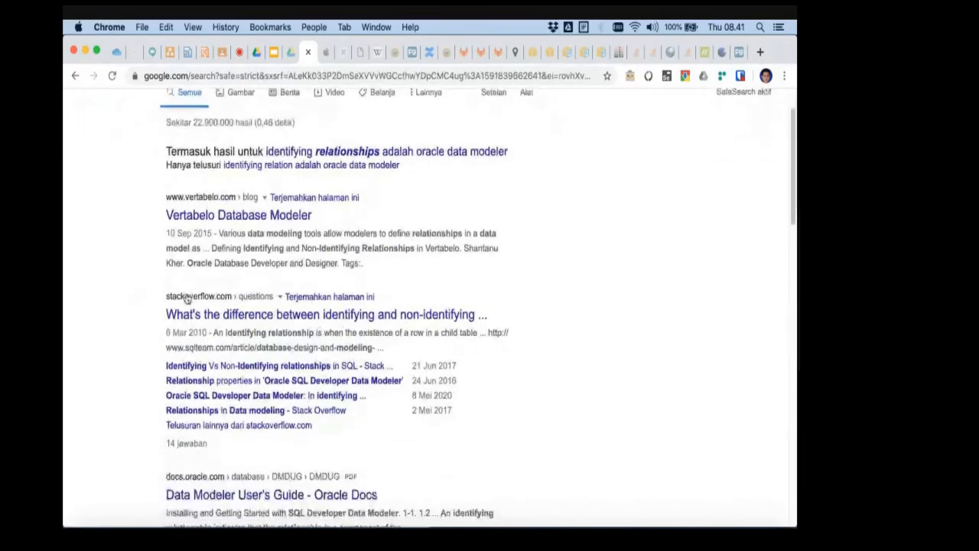
right_click(347, 321)
left_click(383, 282)
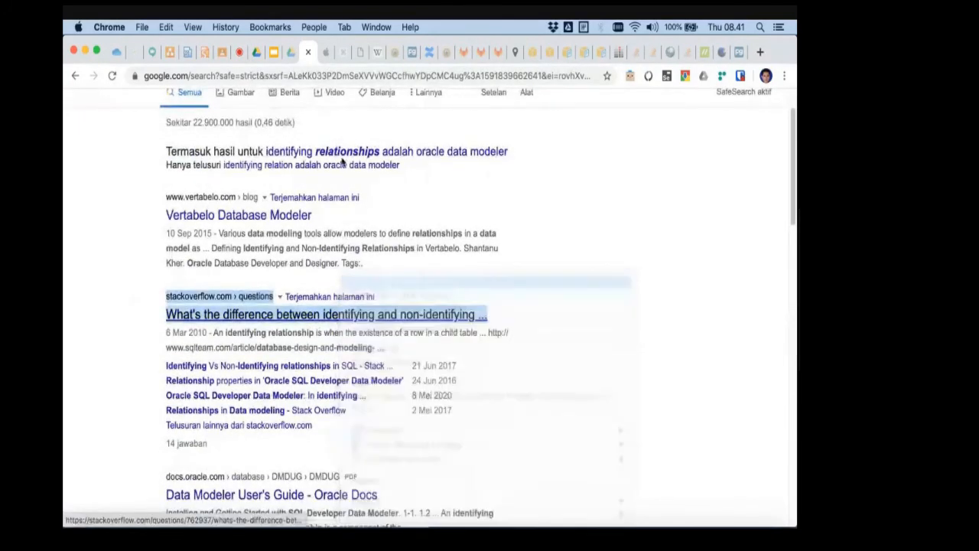
left_click(322, 55)
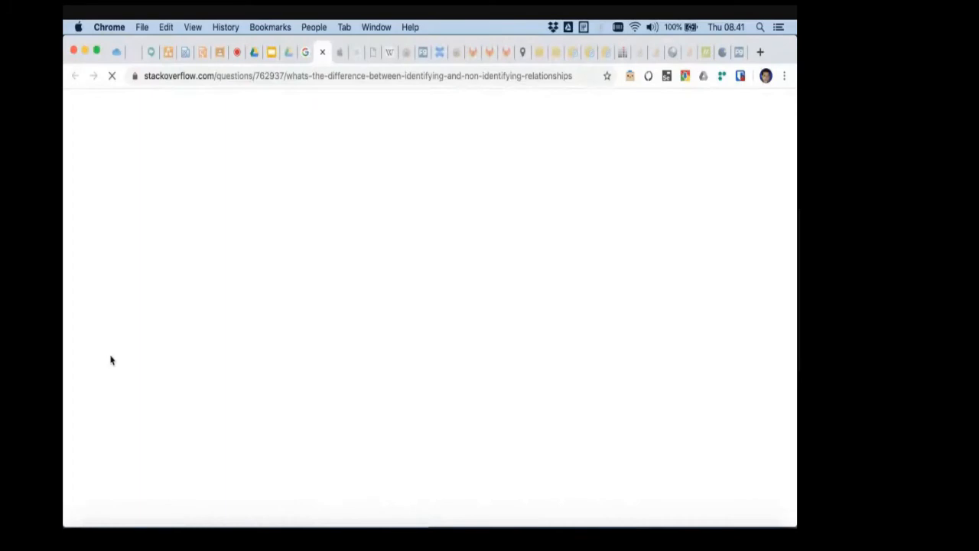
- Read the accepted answer's definitions of identifying and non-identifying relationships, focusing on the child's primary key attributes
scroll(309, 289, "down", 10)
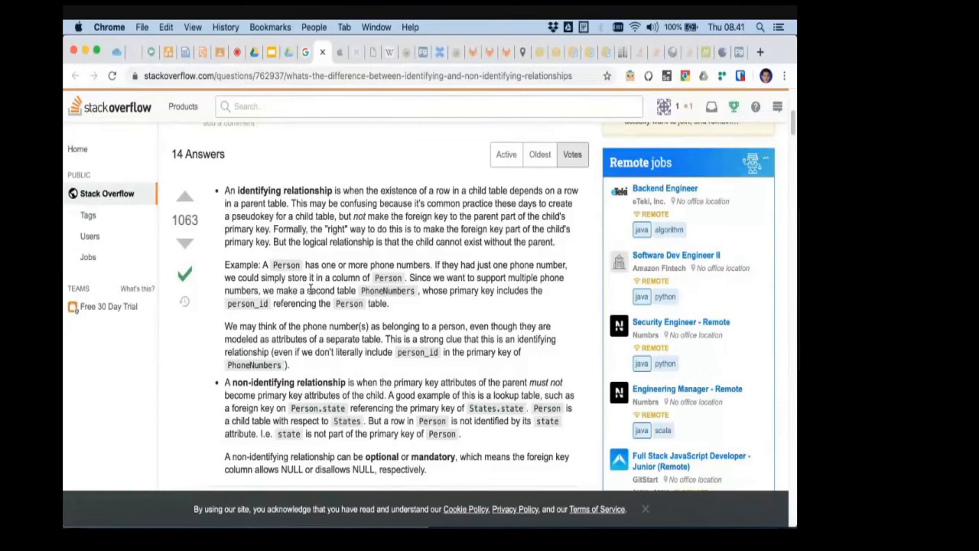
scroll(359, 348, "down", 1)
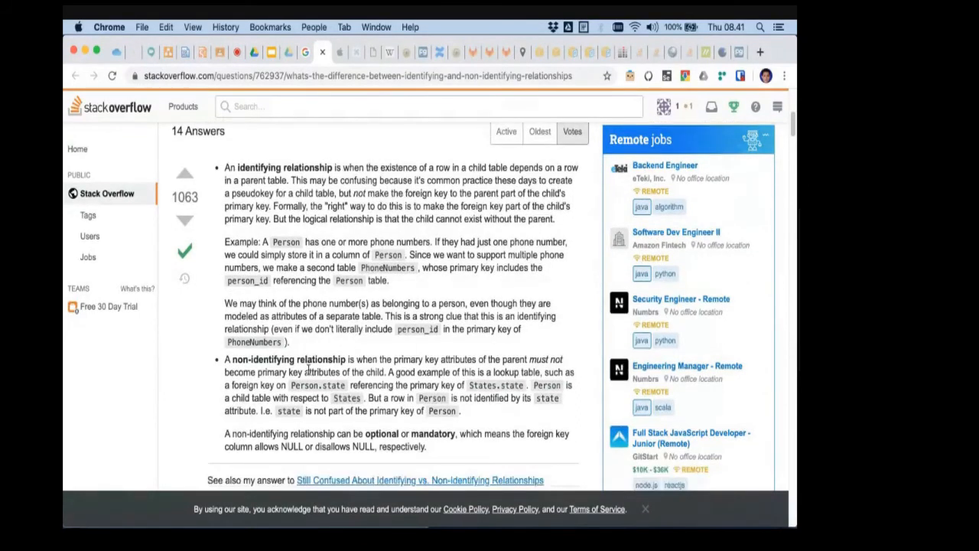
scroll(322, 373, "down", 1)
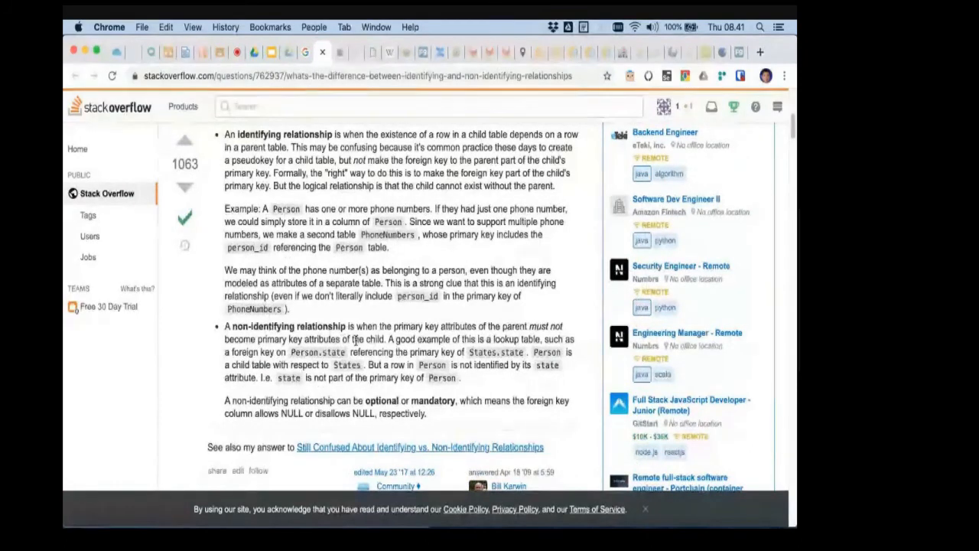
key("super+Tab")
key("super+Tab")
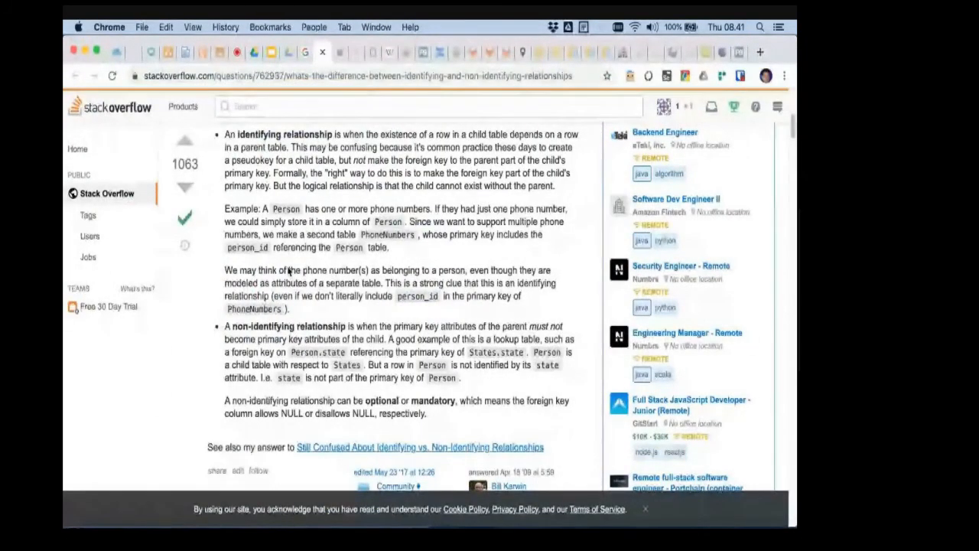
scroll(289, 270, "down", 1)
scroll(291, 228, "up", 1)
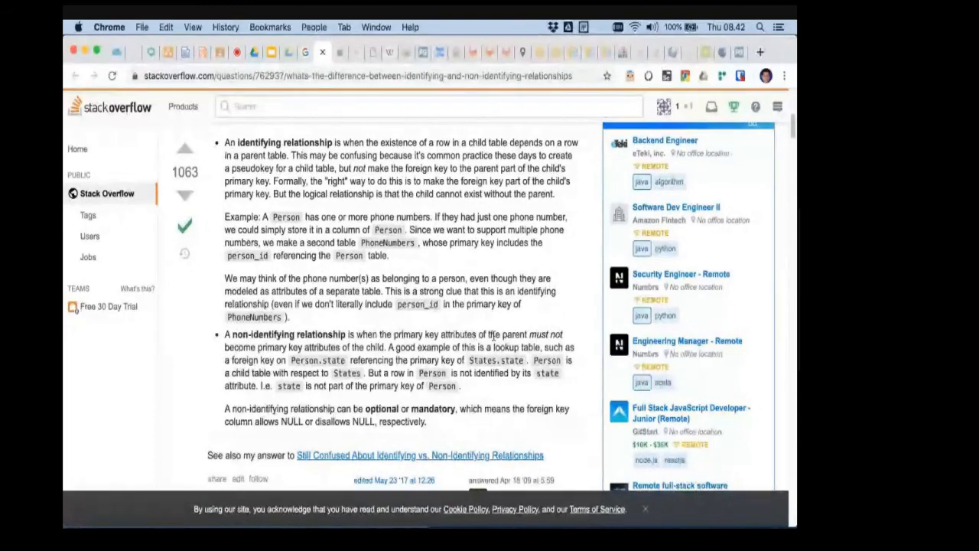
double_click(268, 347)
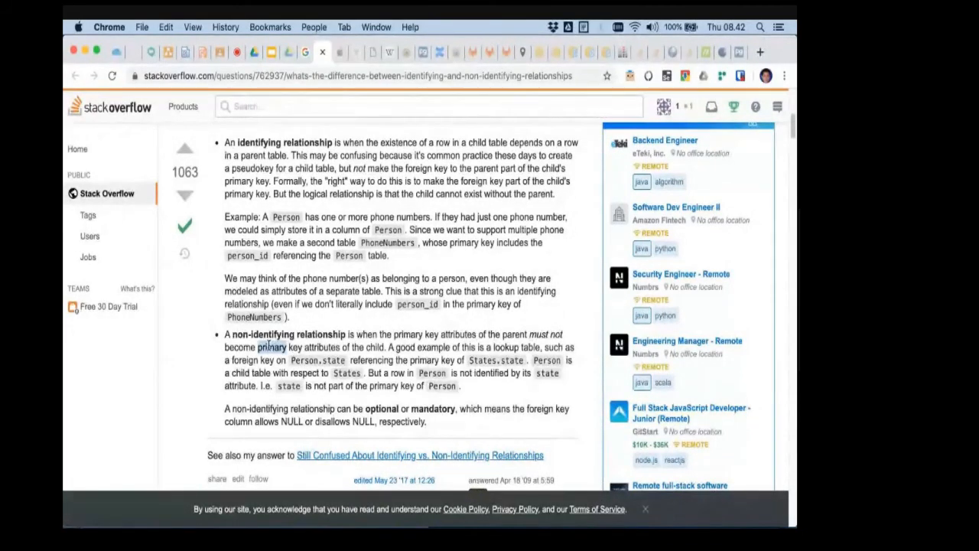
- Switch to Oracle Data Modeler, open the WorksFor_ relation's properties and compare them with the Stack Overflow definitions
key("super+Tab")
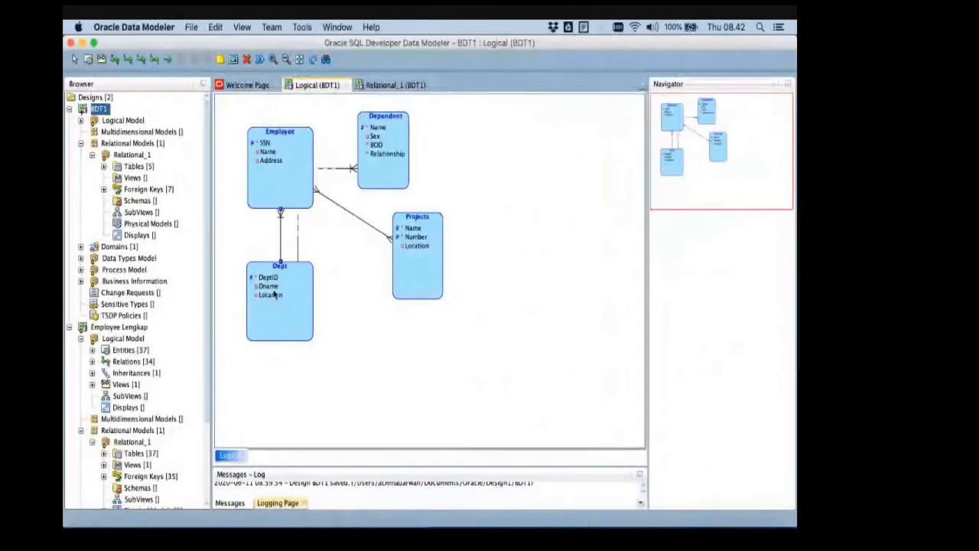
key("super+Tab")
key("super+Tab")
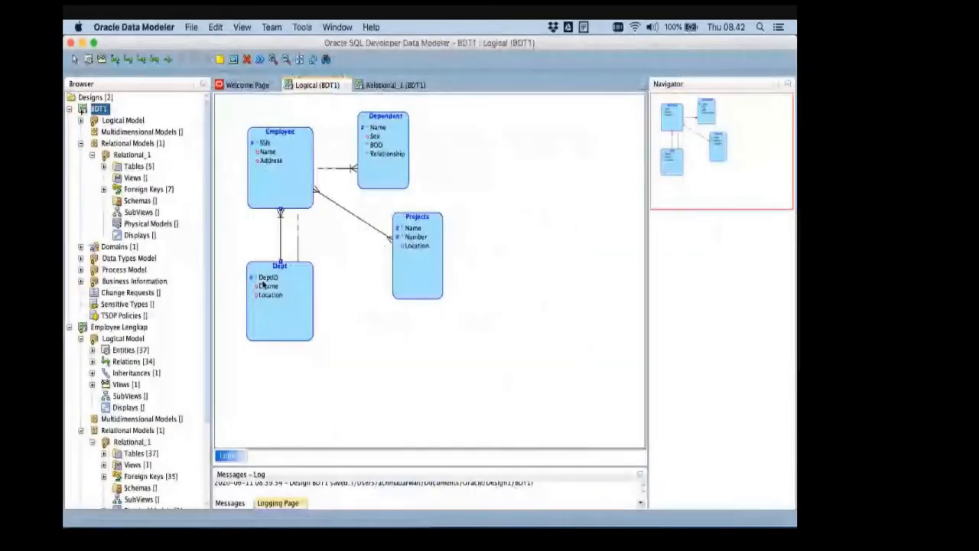
double_click(279, 256)
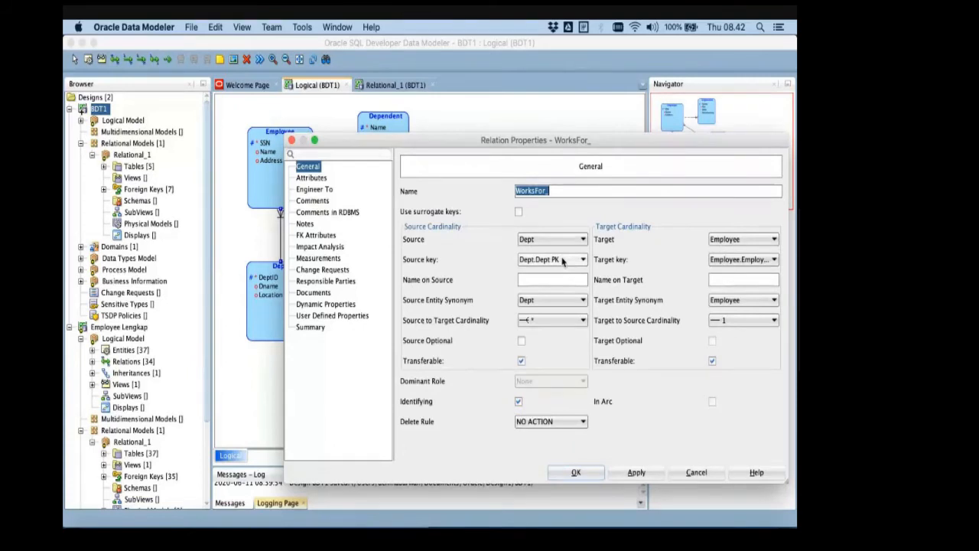
key("super+Tab")
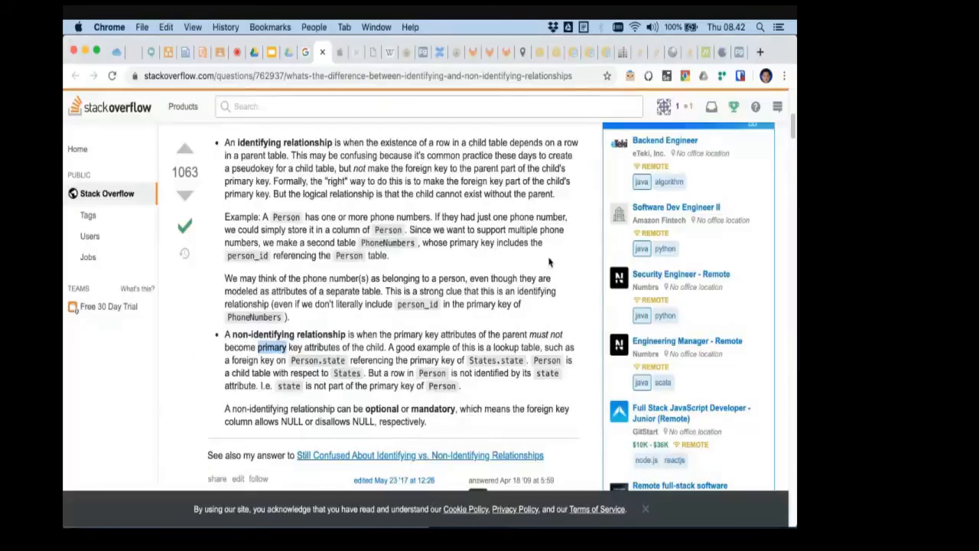
key("super+Tab")
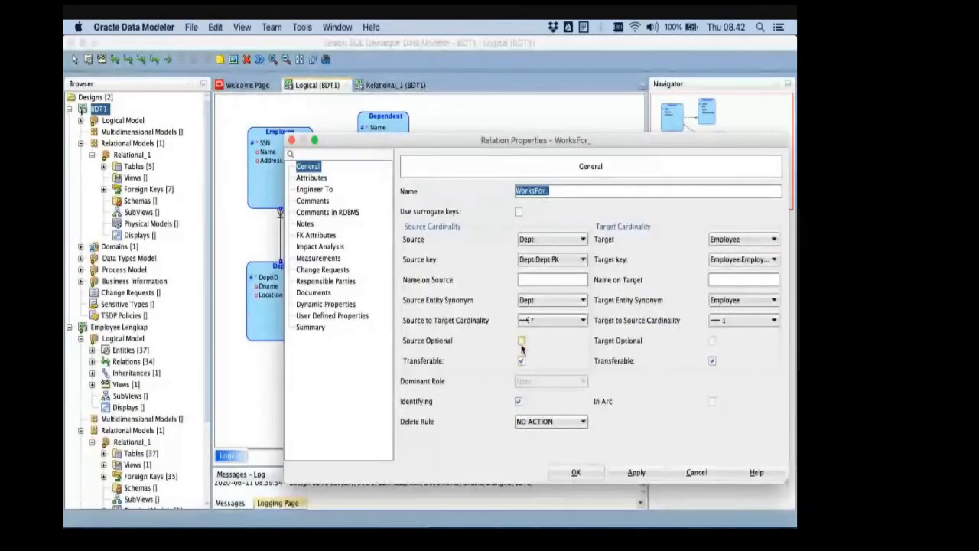
- Compare the WorksFor_ Identifying option with the PowerPoint ER schema slide and the Stack Overflow definition, ending back in Oracle Data Modeler
key("super+Tab")
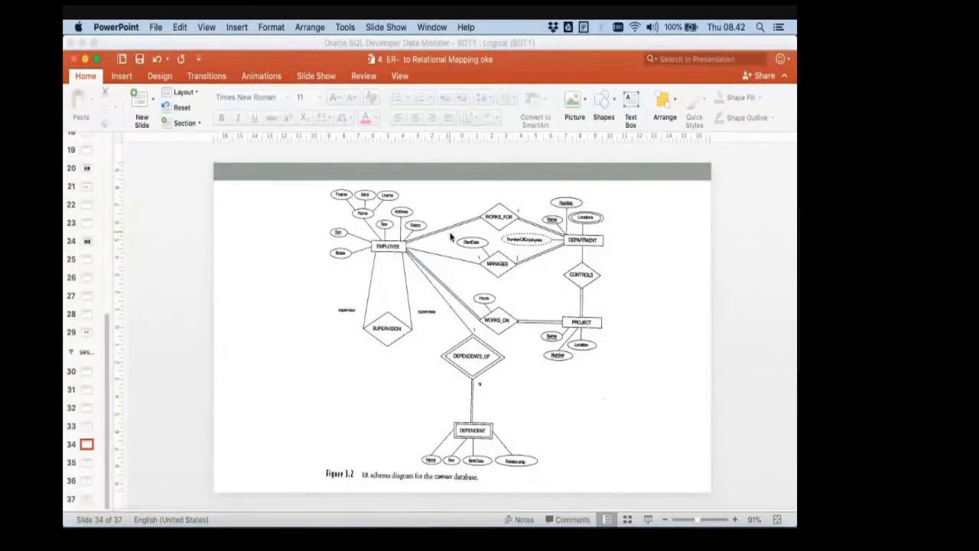
key("super+Tab")
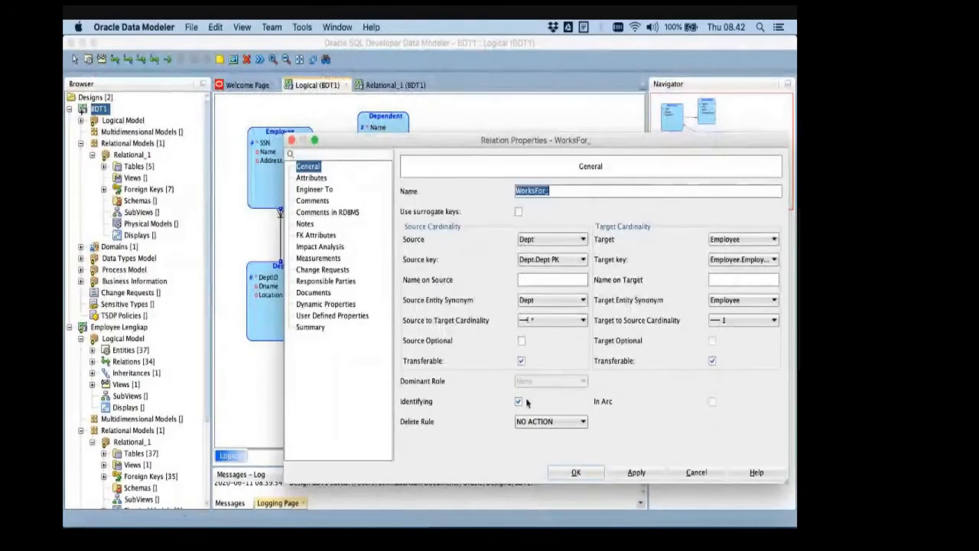
key("super+Tab")
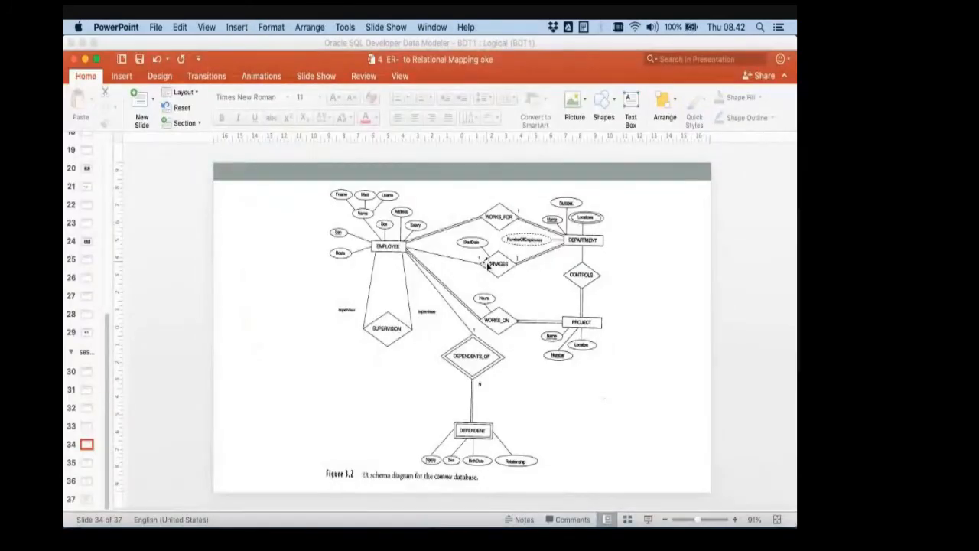
key("super+Tab")
key("super+Tab")
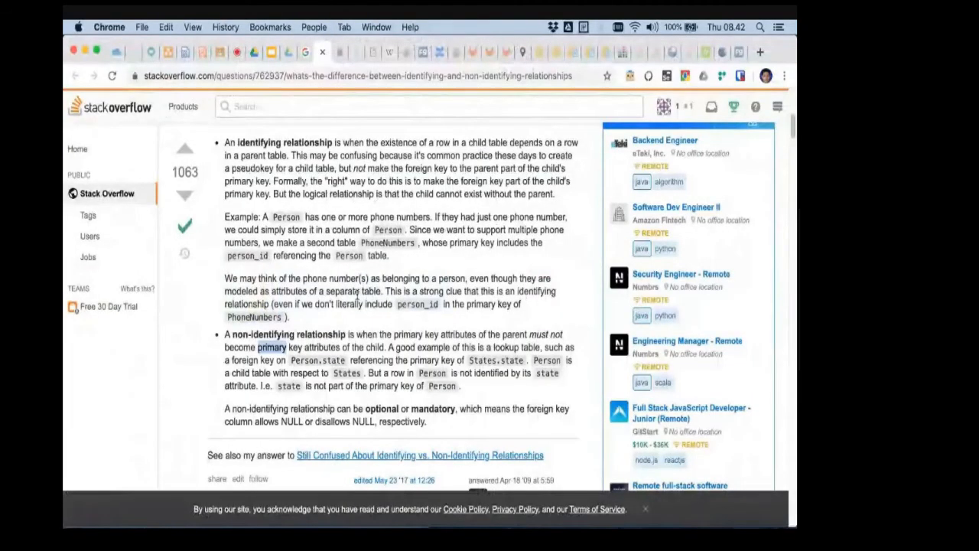
key("super+Tab")
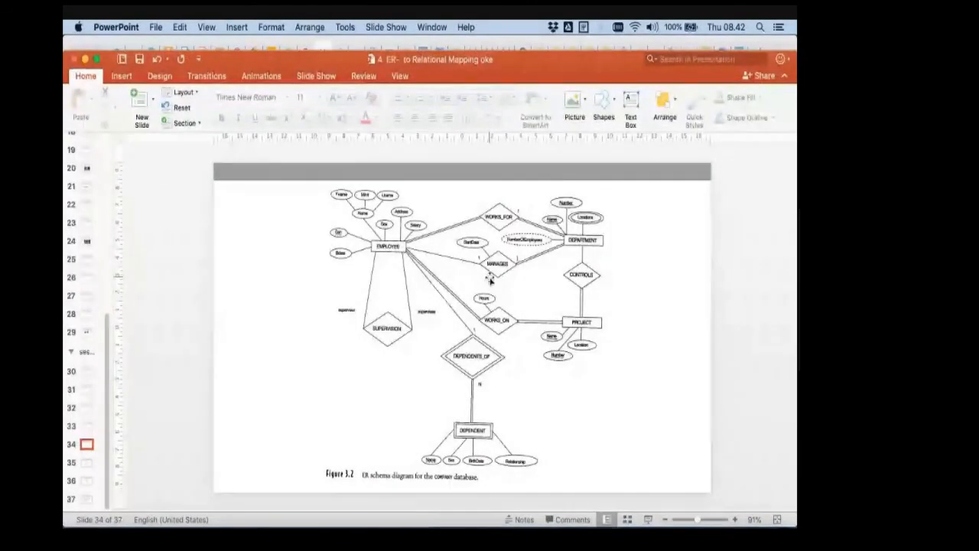
key("super+Tab")
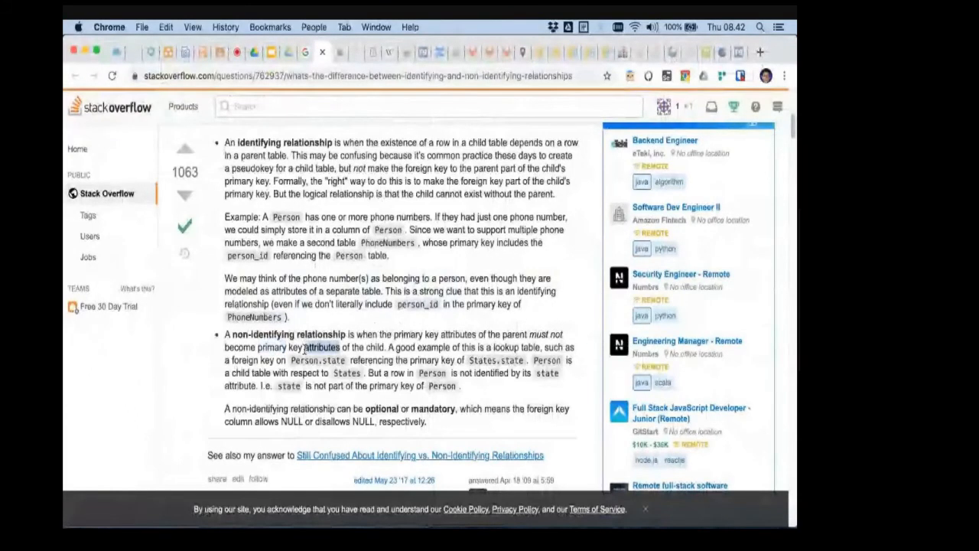
double_click(294, 348)
key("super+Tab")
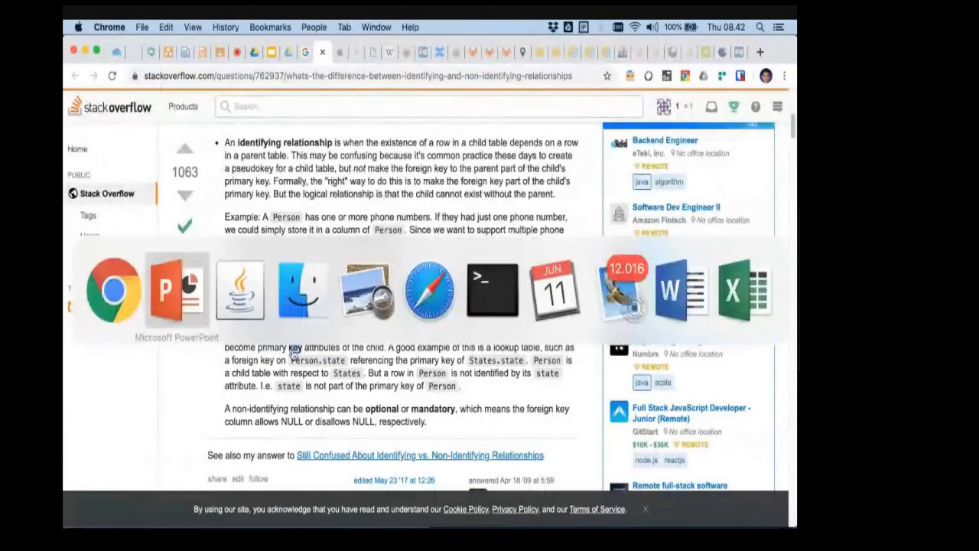
key("super+Tab")
key("super+Tab")
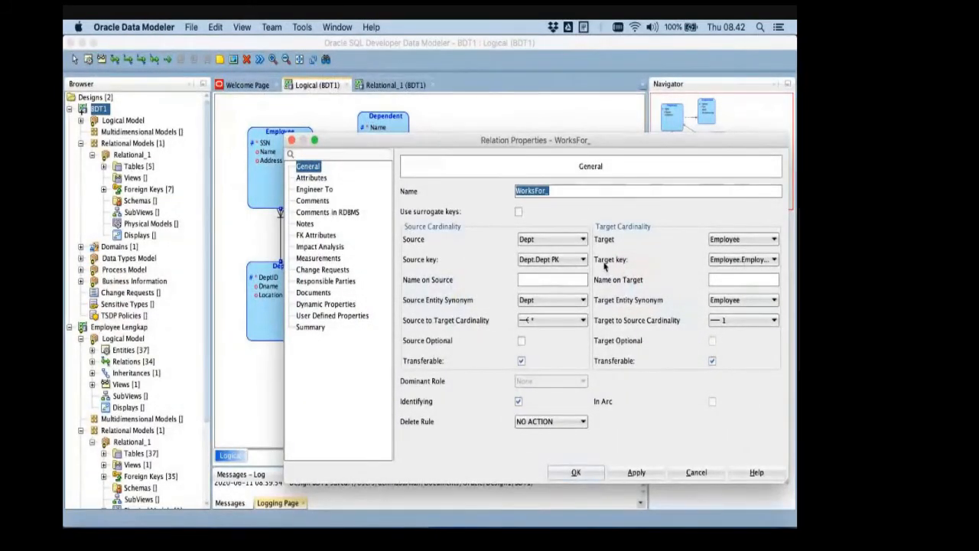
left_click(750, 261)
left_click(743, 272)
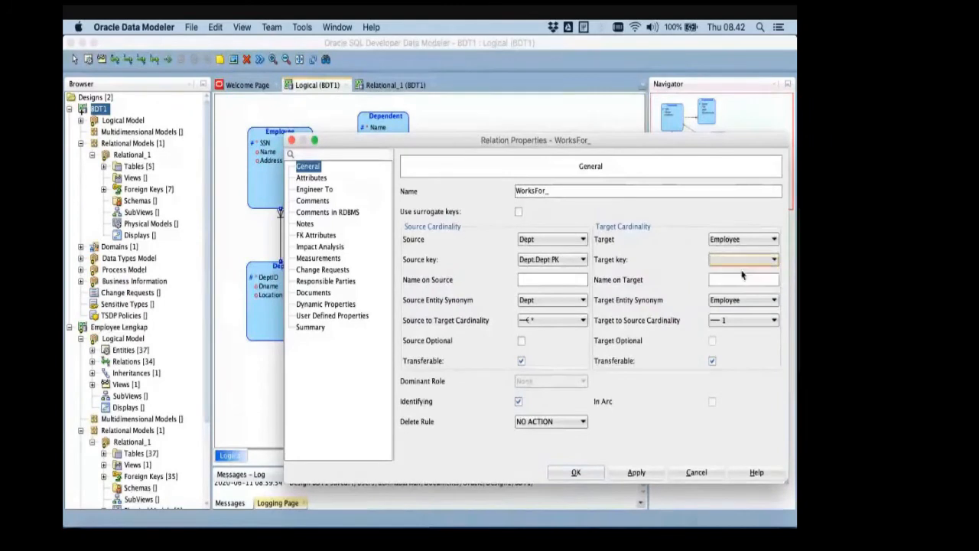
left_click(517, 402)
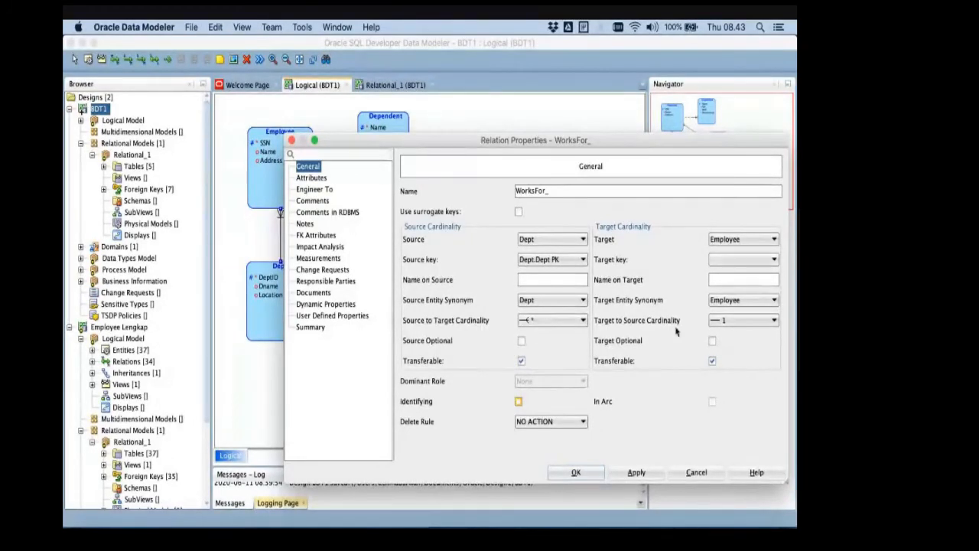
left_click(694, 471)
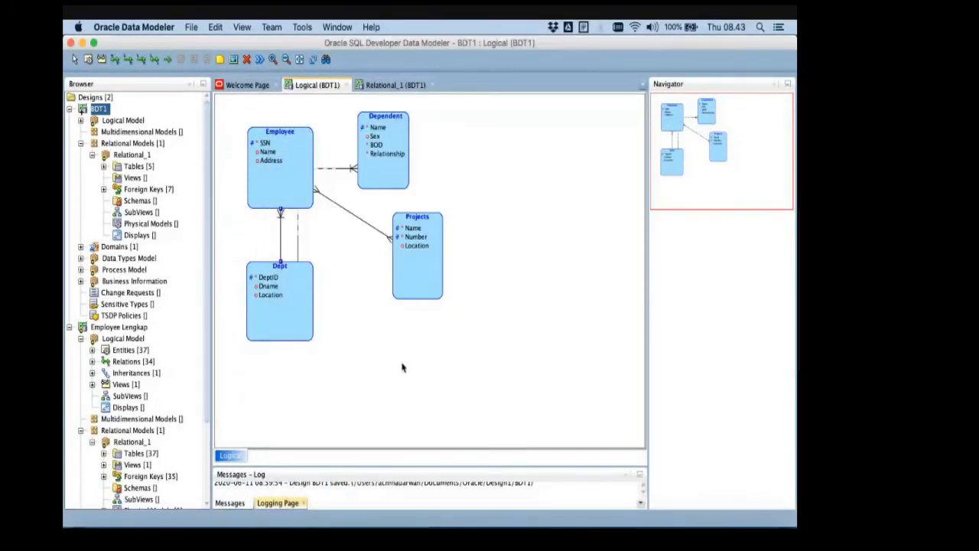
- Recheck the general properties of the WorksFor_ relation between Dept and Employee, then close them without changes
double_click(280, 246)
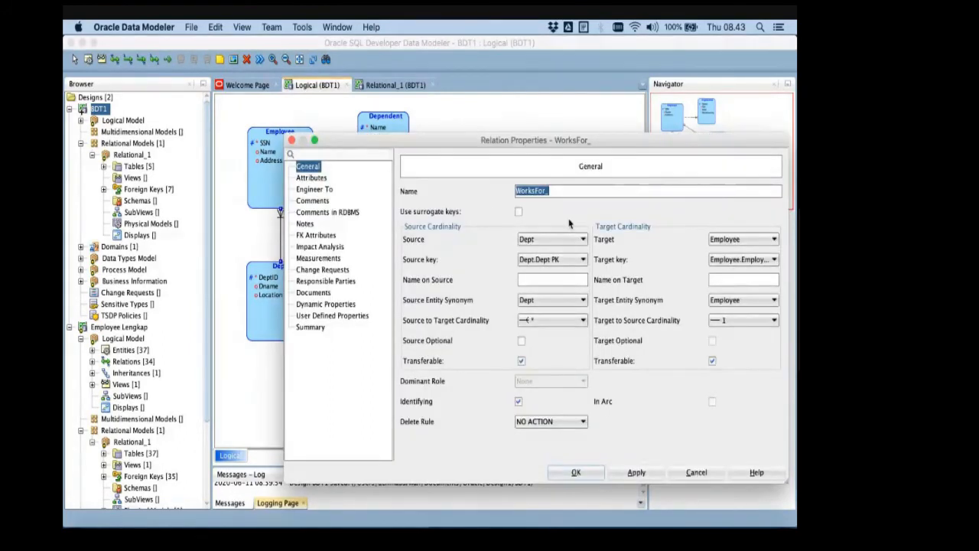
key("Escape")
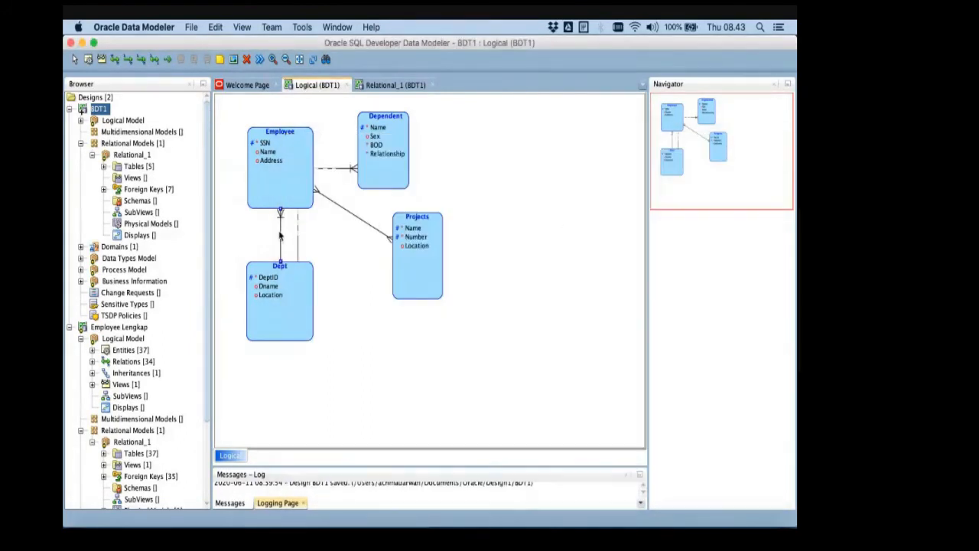
double_click(280, 235)
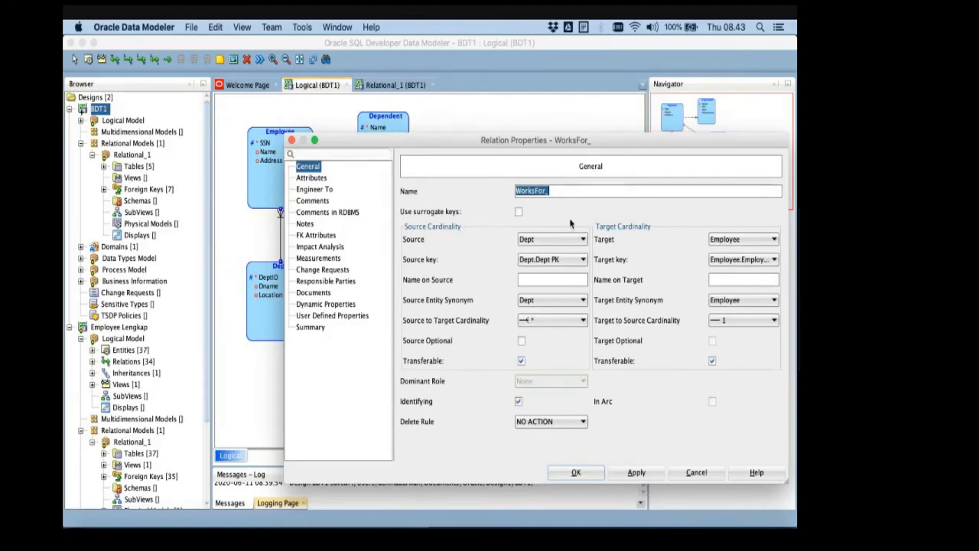
key("Escape")
- Examine the Employee table's columns, primary key and unique constraints in the Relational_1 model, then close its properties unchanged
left_click(394, 85)
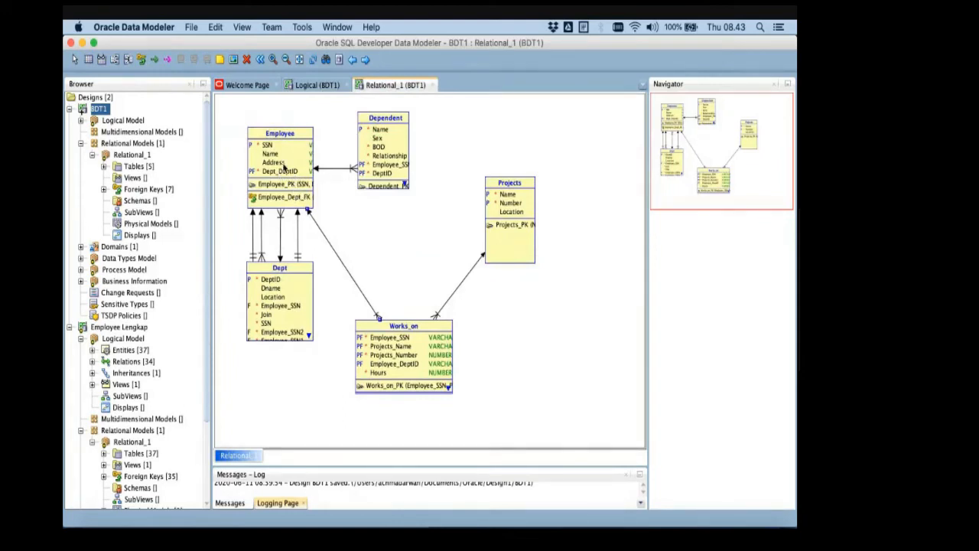
double_click(283, 165)
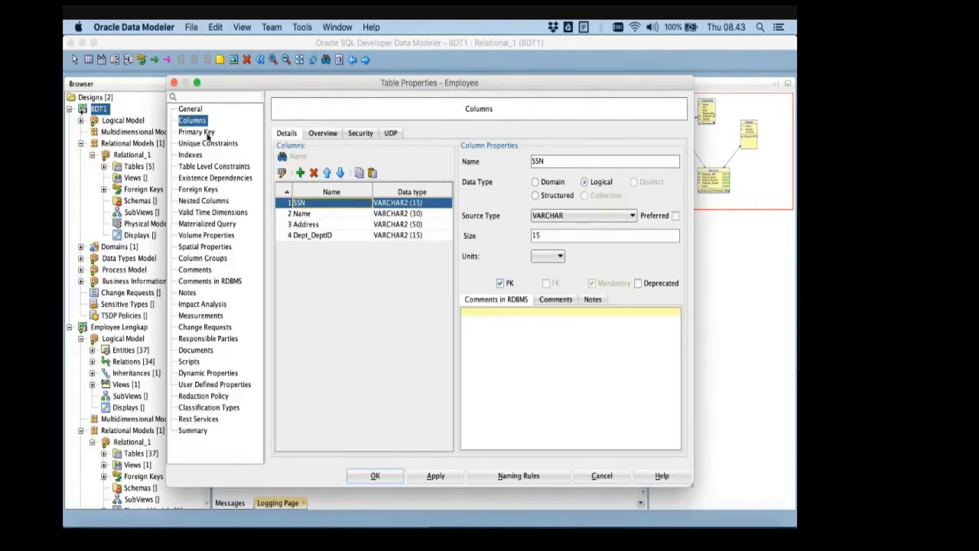
left_click(200, 132)
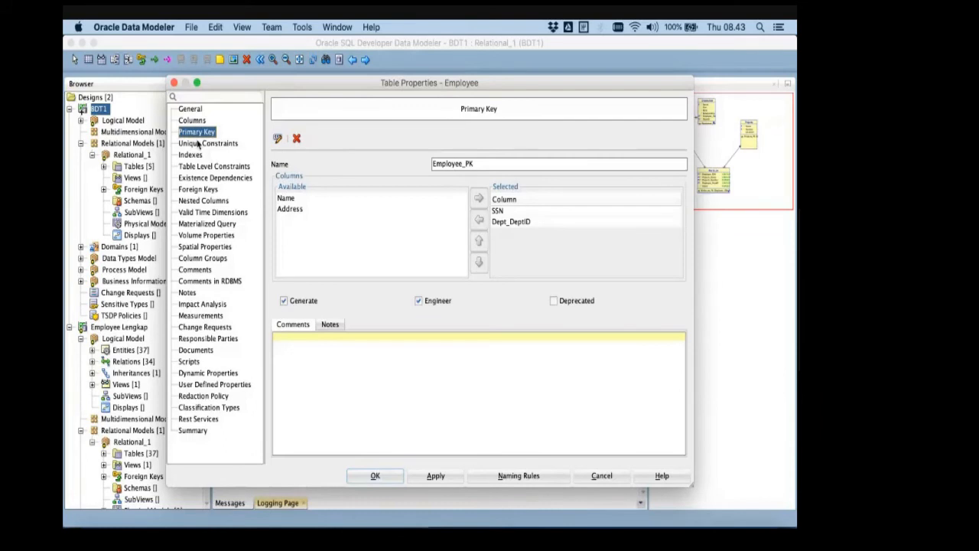
left_click(200, 144)
left_click(194, 133)
left_click(195, 121)
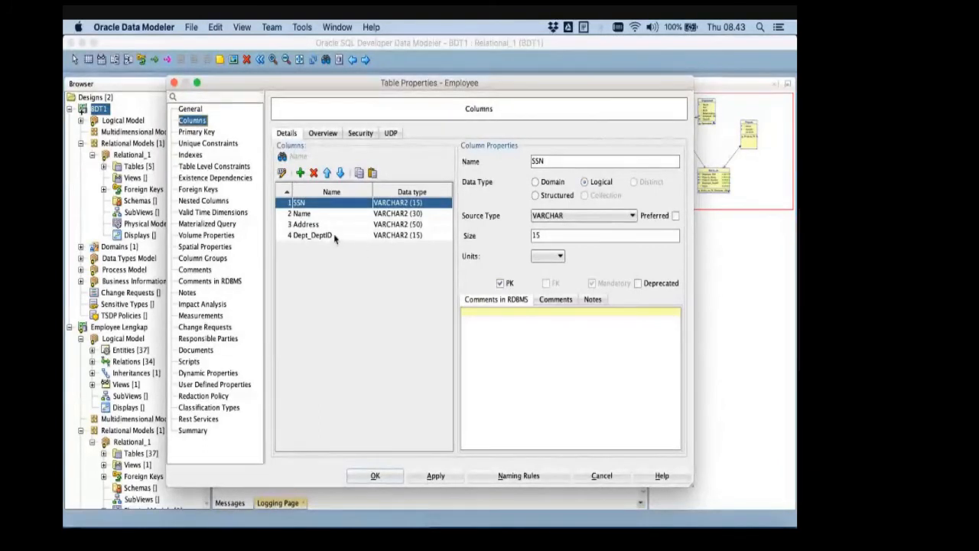
left_click(174, 82)
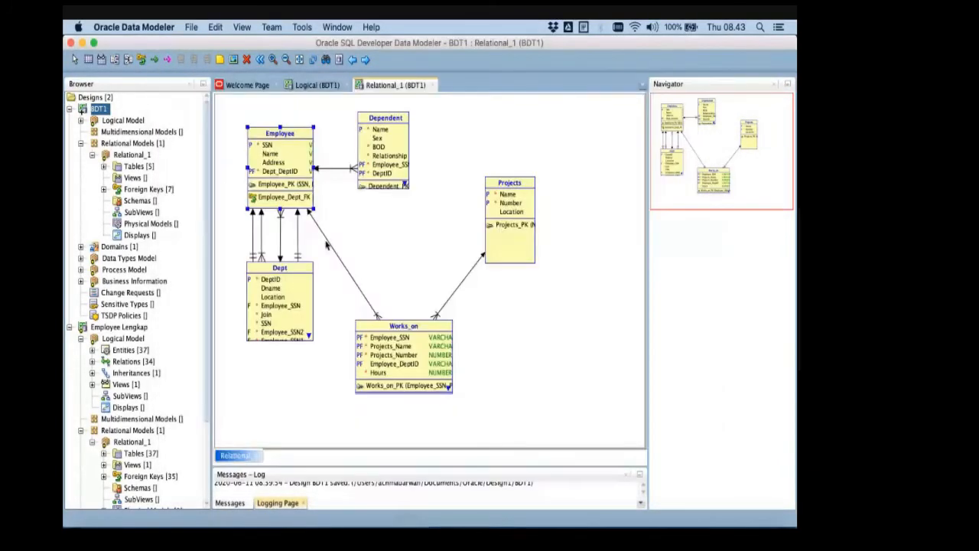
- Review the WorksFor_ relation's keys and cardinalities in the logical model, then check the ER schema slide in PowerPoint and return to Oracle Data Modeler
left_click(315, 85)
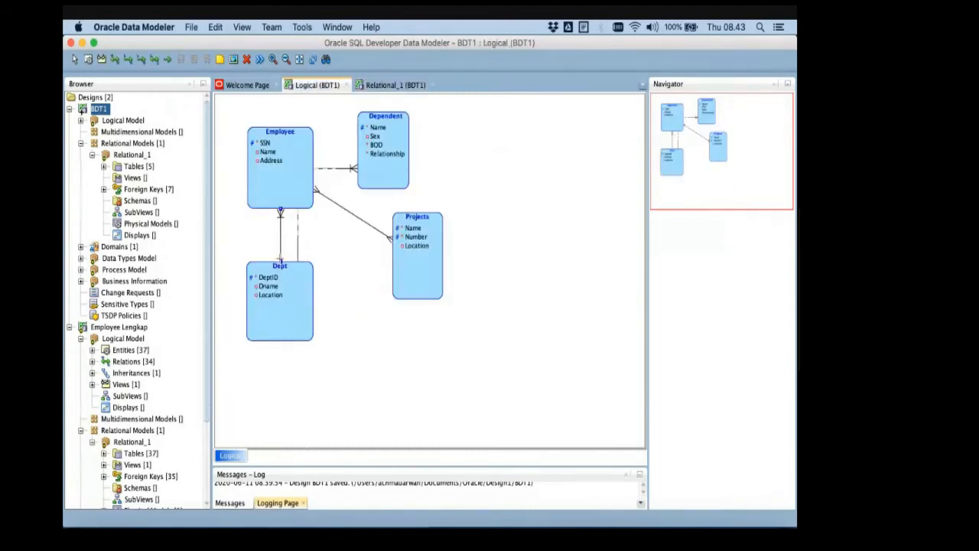
double_click(281, 259)
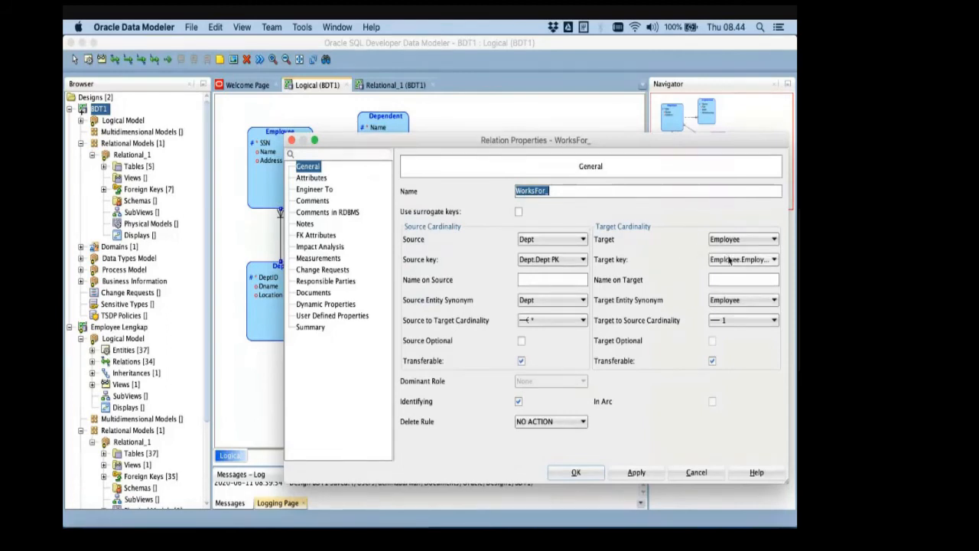
key("Return")
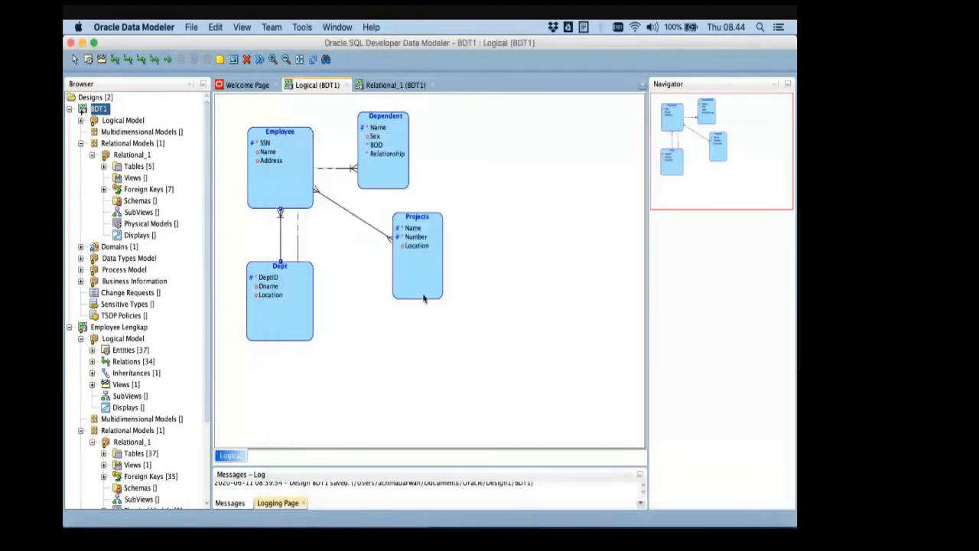
left_click(280, 171)
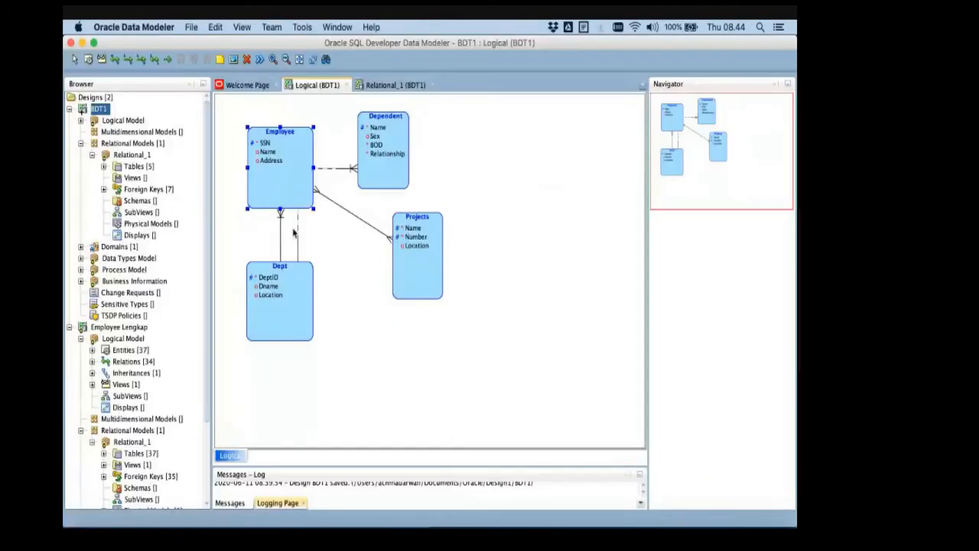
left_click(287, 297)
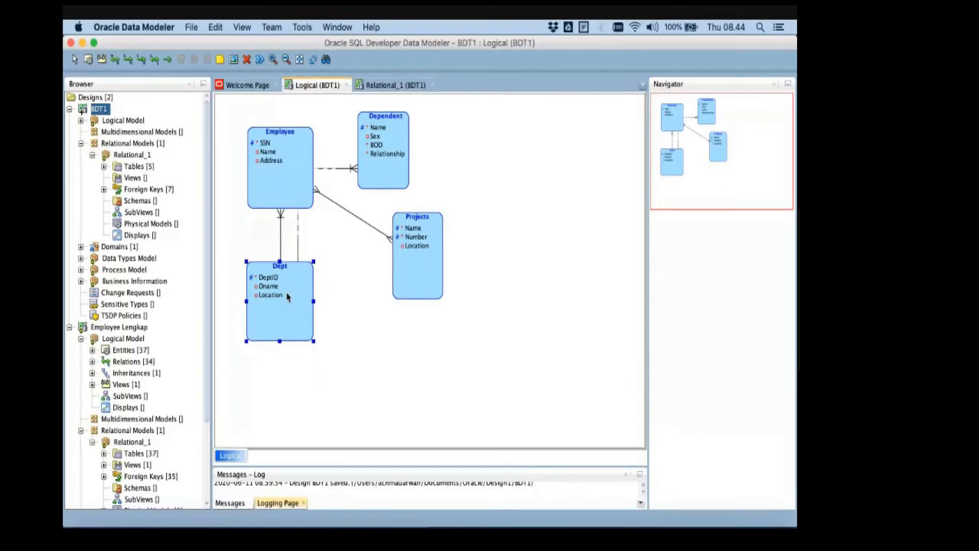
- Open the WorksFor_ relation's properties and switch to Chrome to compare them with the Stack Overflow definitions of identifying and non-identifying relationships
double_click(281, 233)
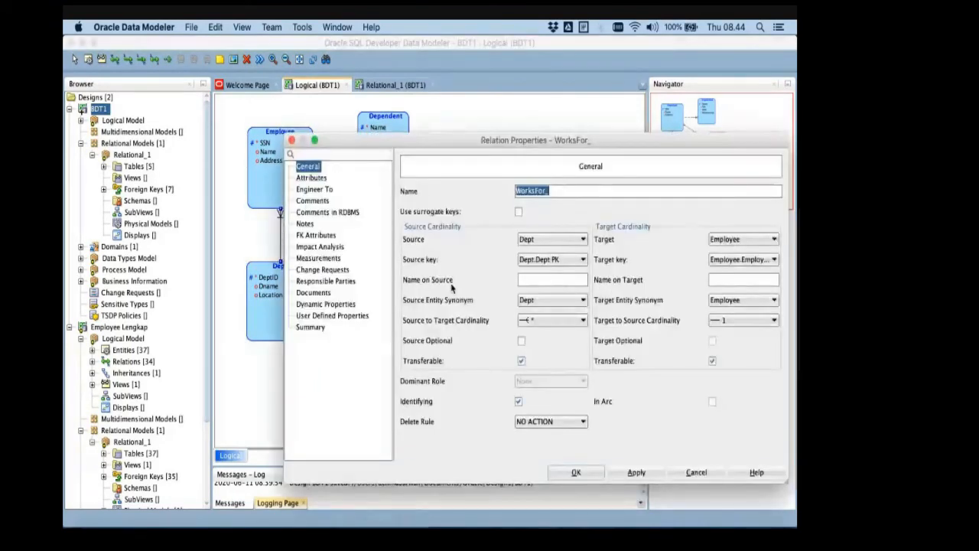
key("super+Tab")
key("super+Tab")
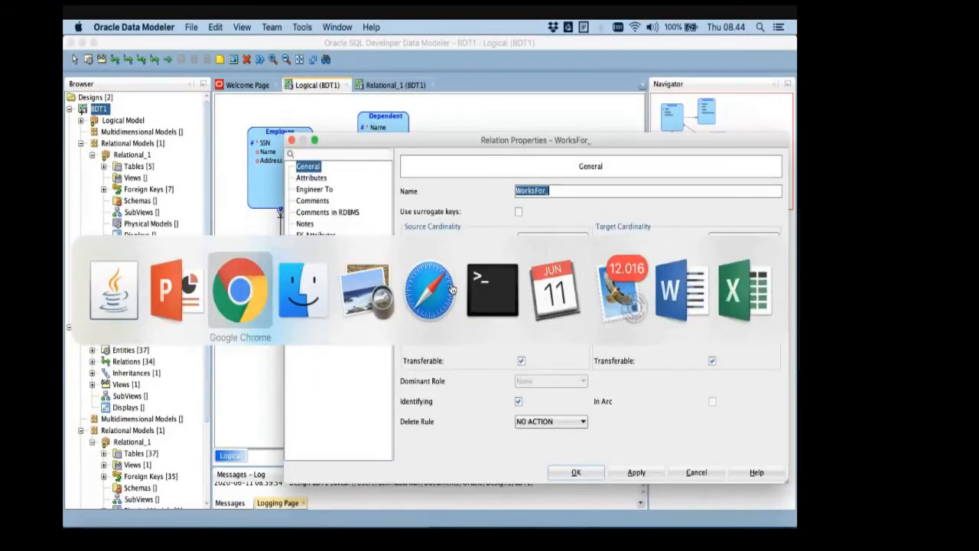
scroll(348, 285, "down", 2)
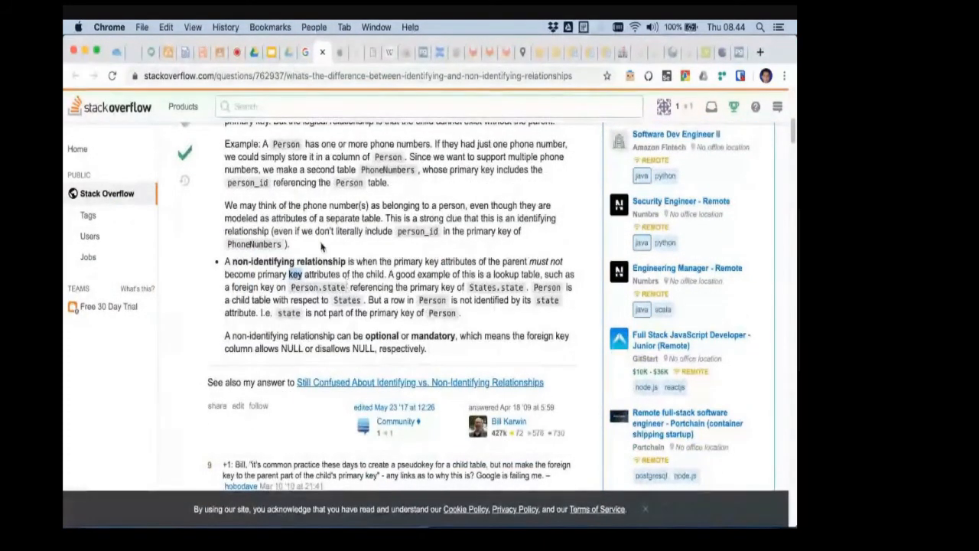
scroll(306, 209, "up", 2)
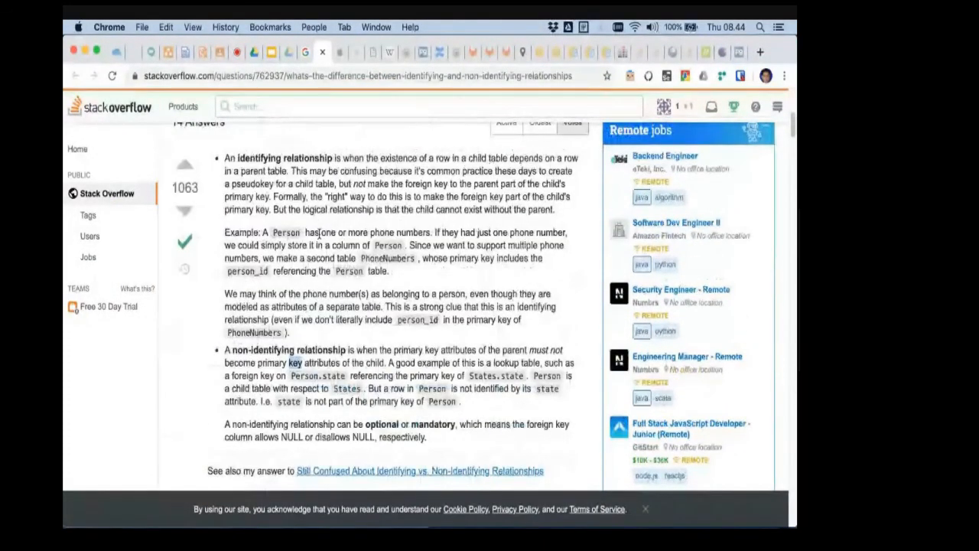
scroll(318, 237, "down", 3)
scroll(313, 276, "up", 4)
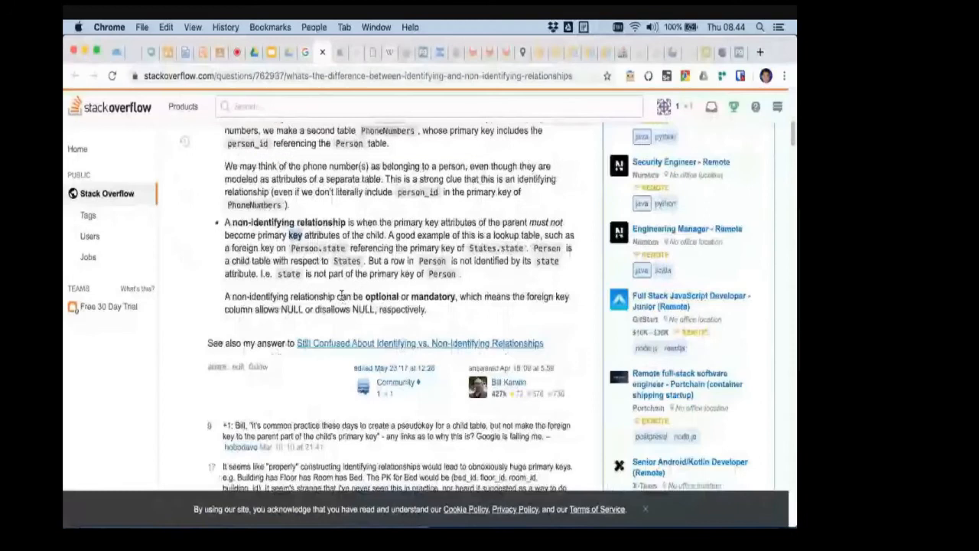
key("super+Tab")
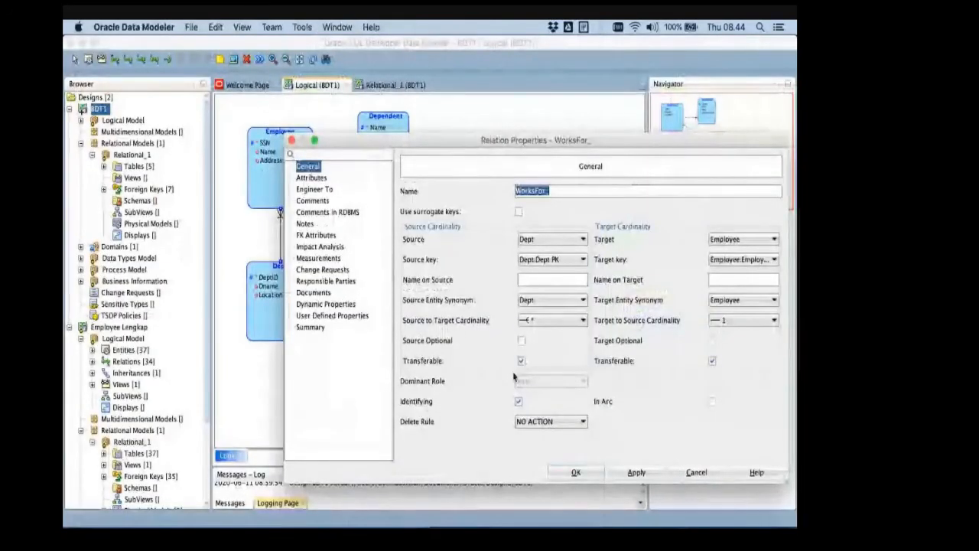
- Reread the accepted answer's Person and PhoneNumbers example, then switch back to Oracle Data Modeler and close the WorksFor_ properties unchanged
key("super+Tab")
scroll(282, 205, "up", 2)
scroll(281, 205, "up", 1)
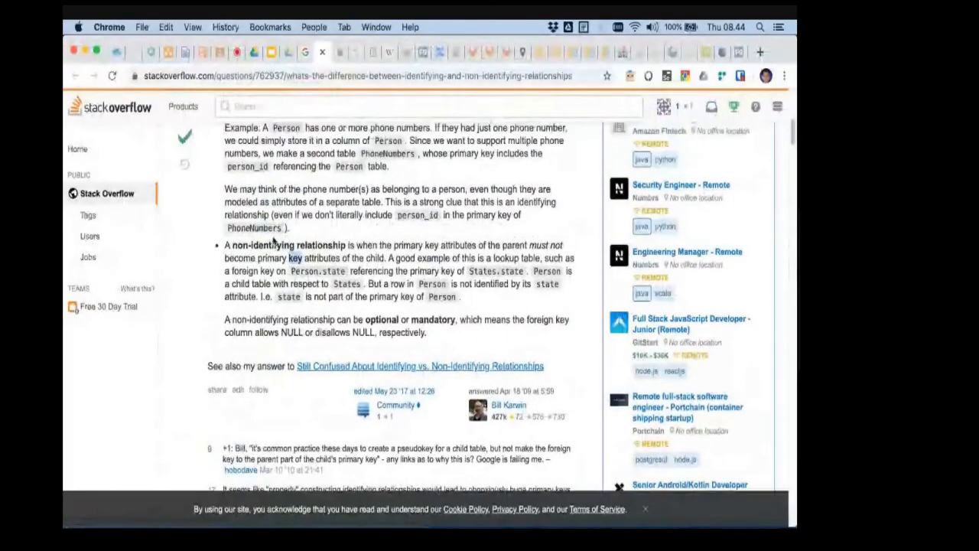
scroll(260, 229, "up", 1)
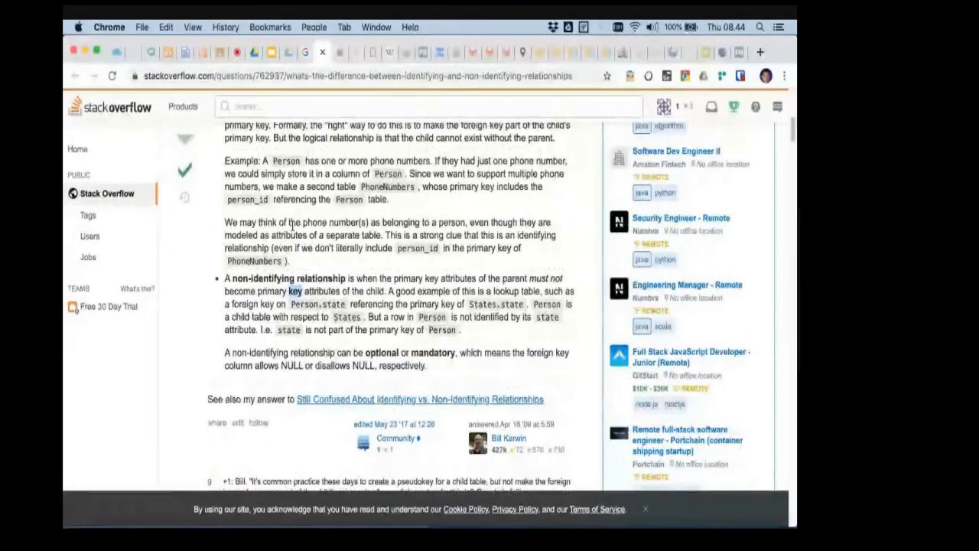
scroll(295, 223, "up", 2)
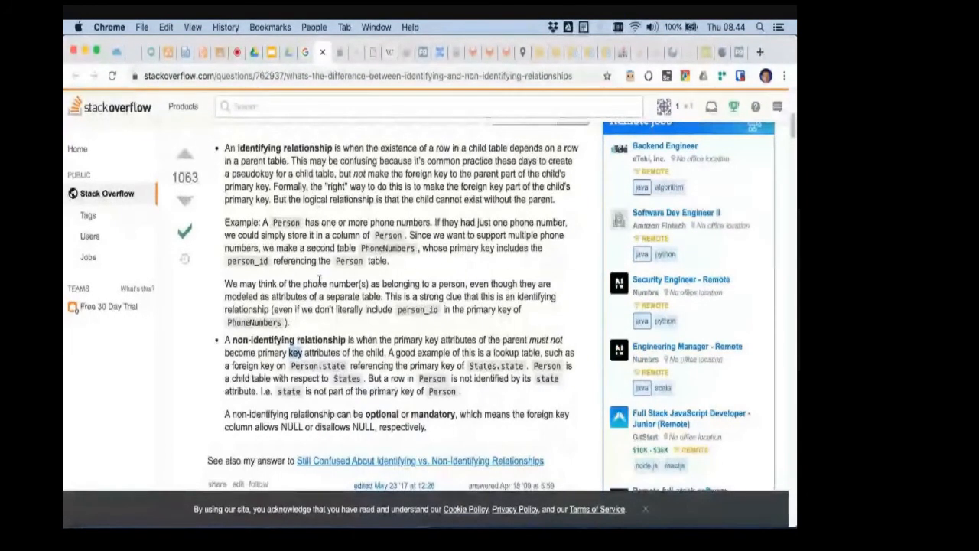
key("super+Tab")
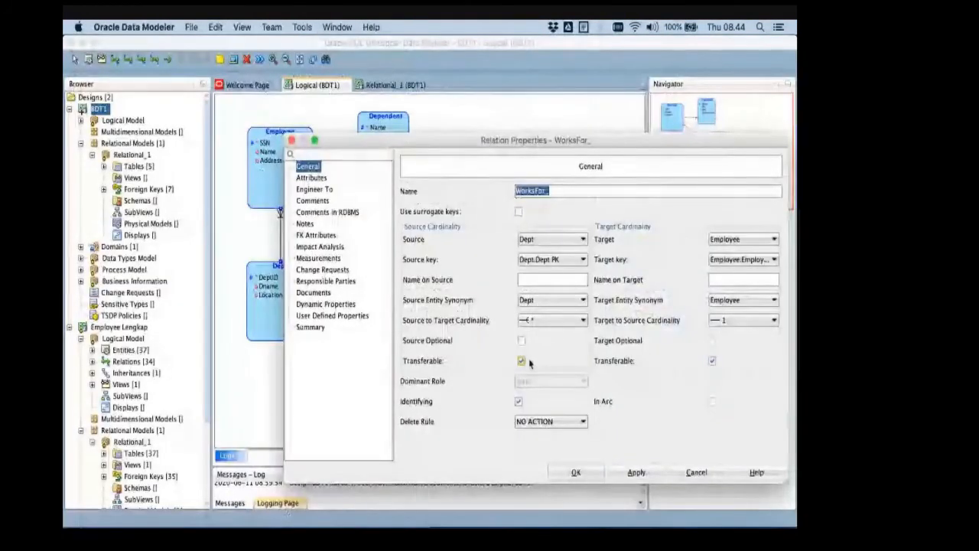
key("super+Tab")
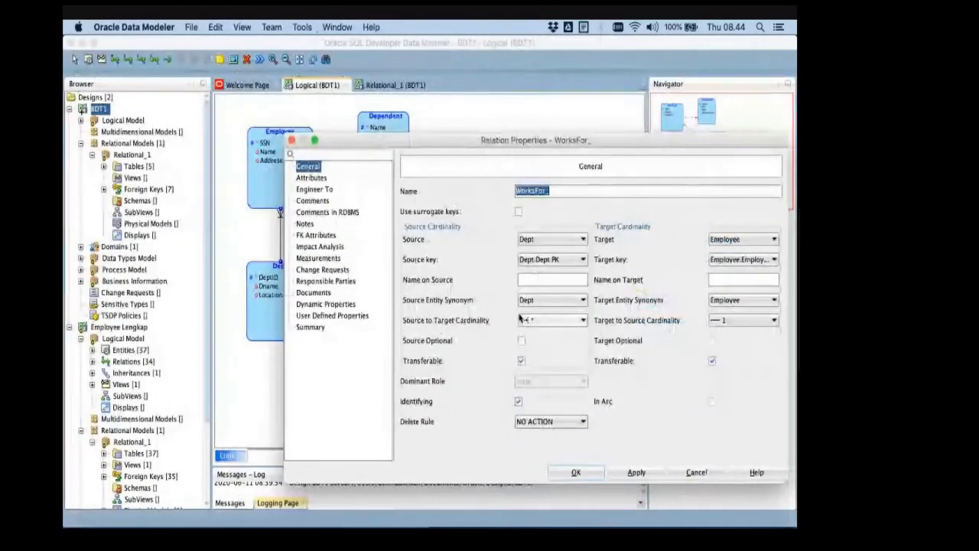
left_click(292, 140)
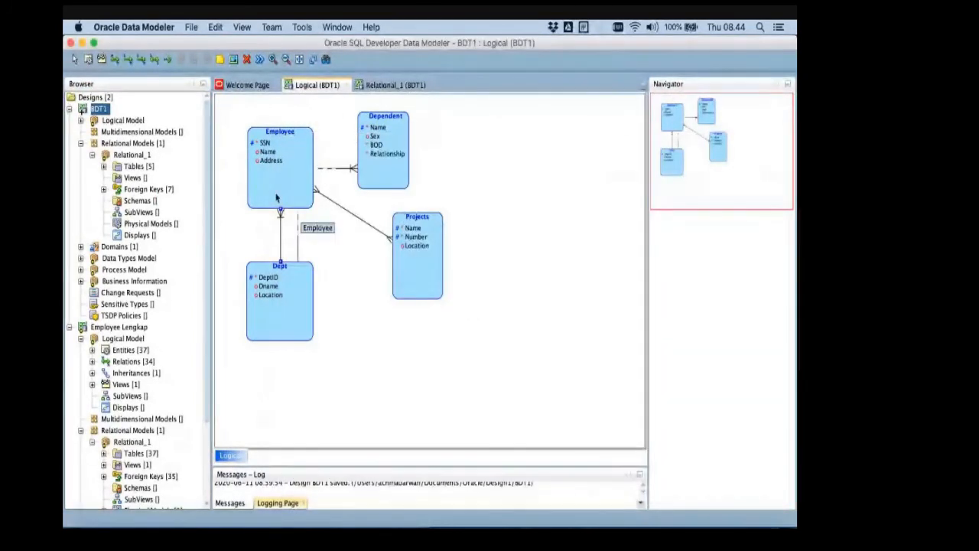
- Inspect which columns form the Employee table's primary key in Relational_1, then close the table properties unchanged
left_click(274, 172)
left_click(395, 84)
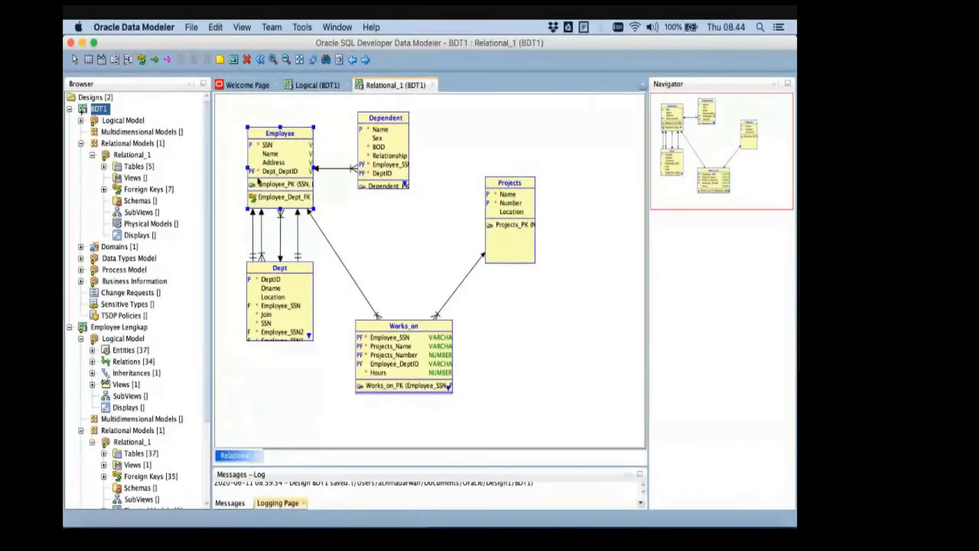
double_click(273, 164)
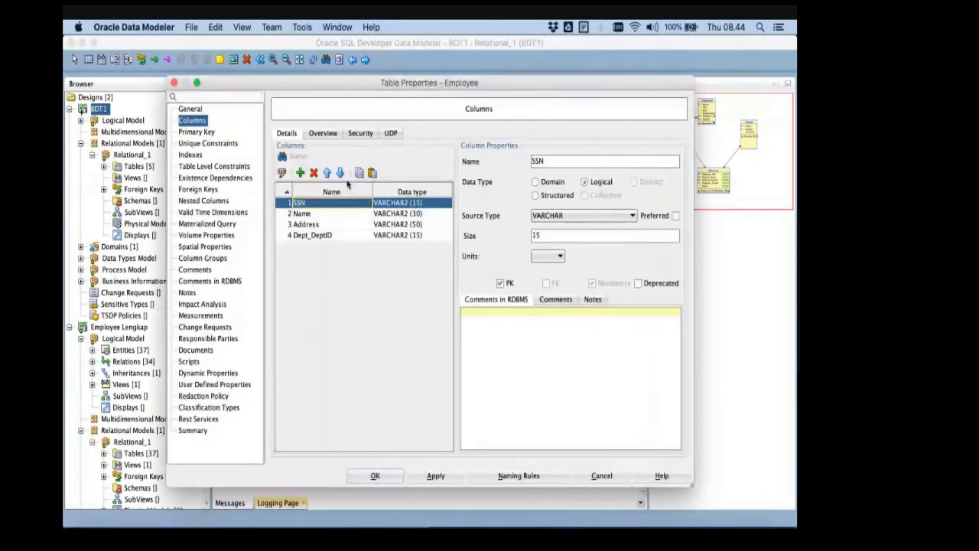
left_click(203, 134)
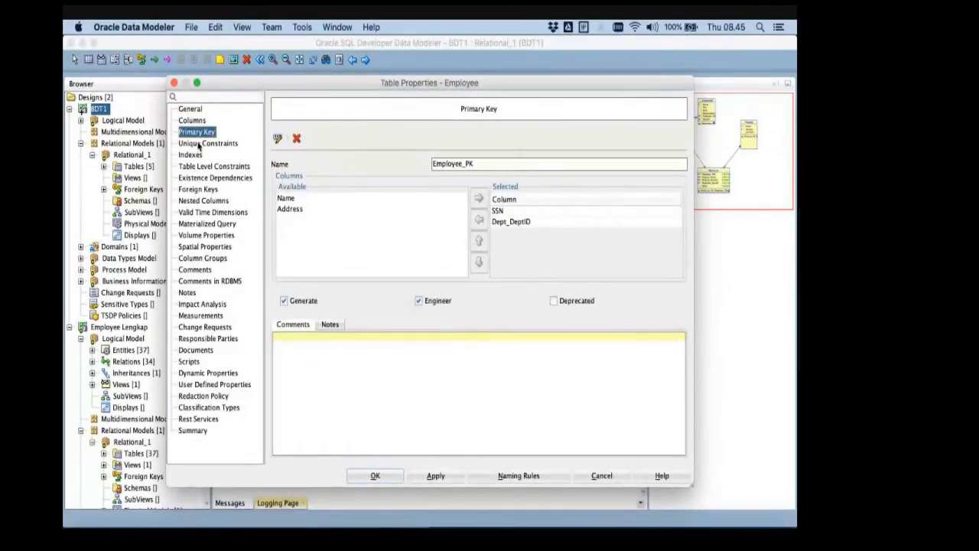
key("Escape")
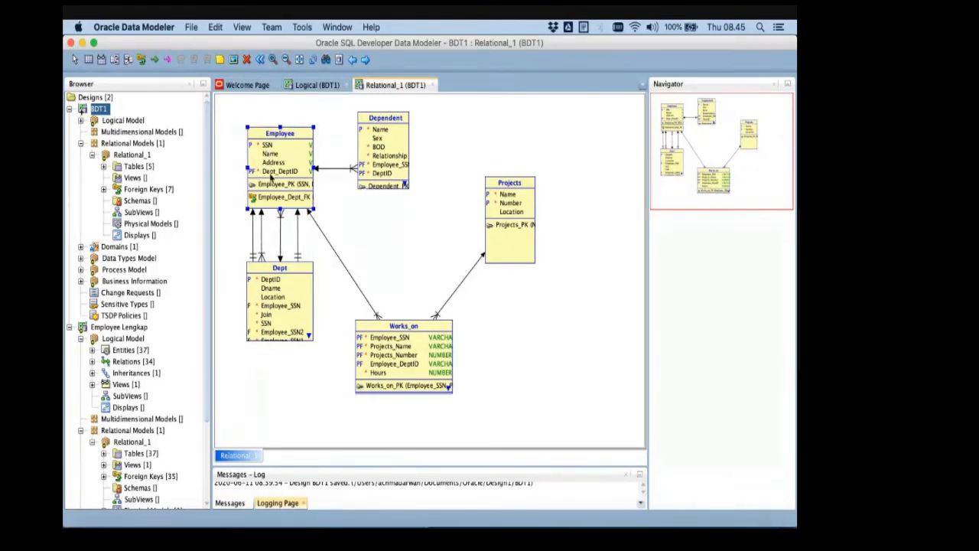
- Turn off the Identifying option of the WorksFor_ relation between Dept and Employee in the logical model
left_click(312, 86)
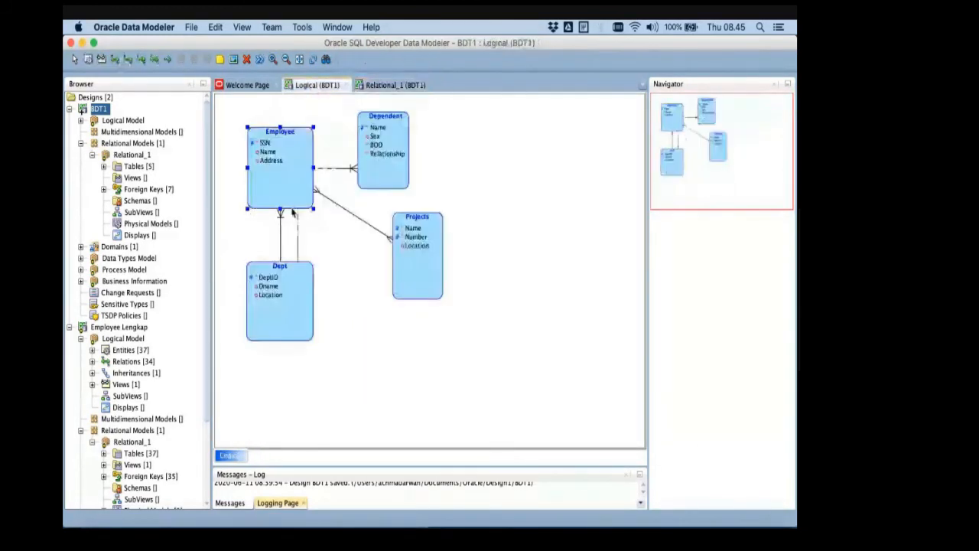
left_click(289, 296)
double_click(279, 241)
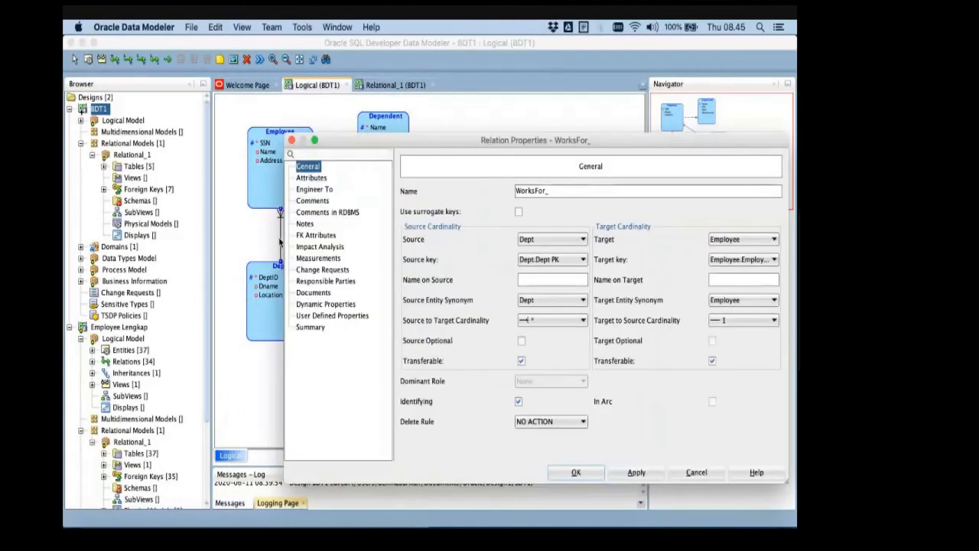
left_click(519, 401)
left_click(635, 472)
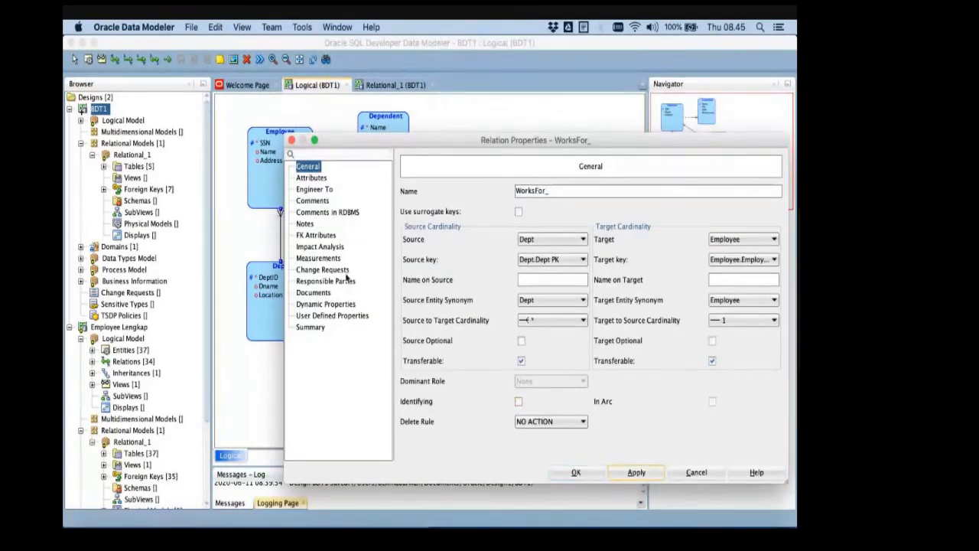
left_click(576, 472)
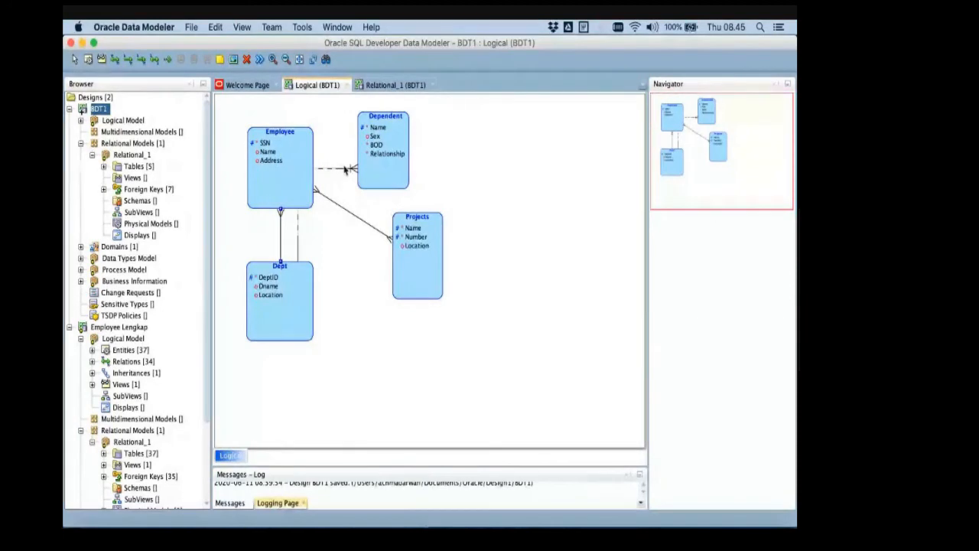
- Check the HasDependent relation's Identifying option, then forward engineer the logical model into Relational_1 and select the Dependent table
double_click(345, 169)
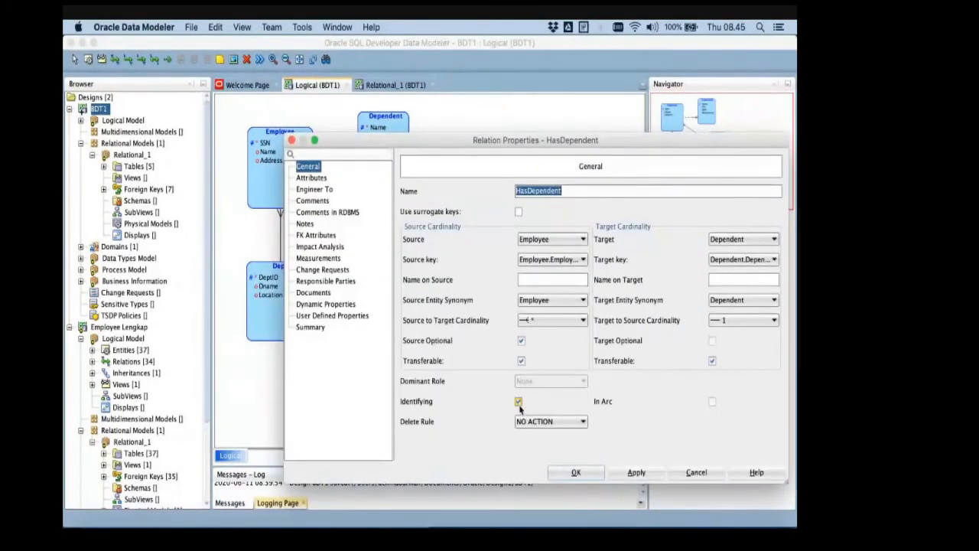
left_click(576, 471)
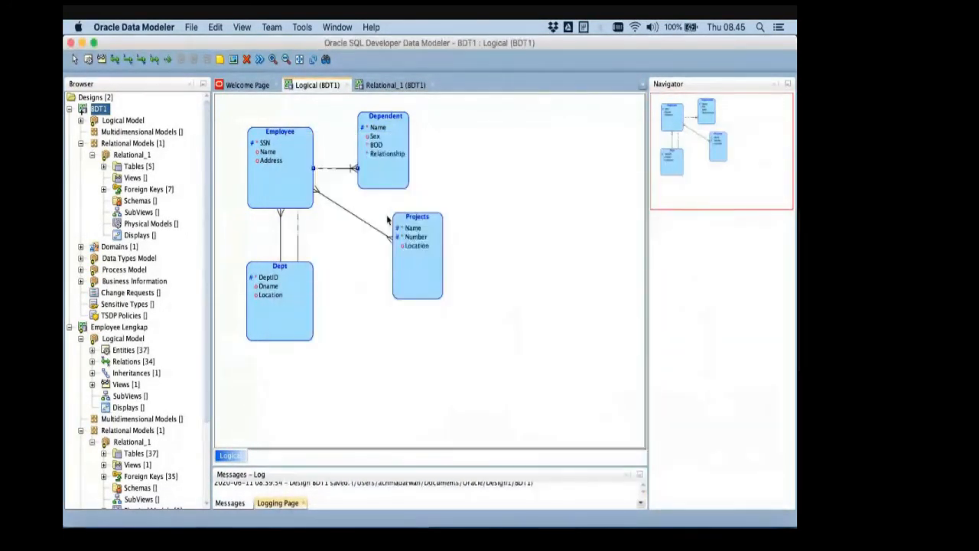
left_click(259, 60)
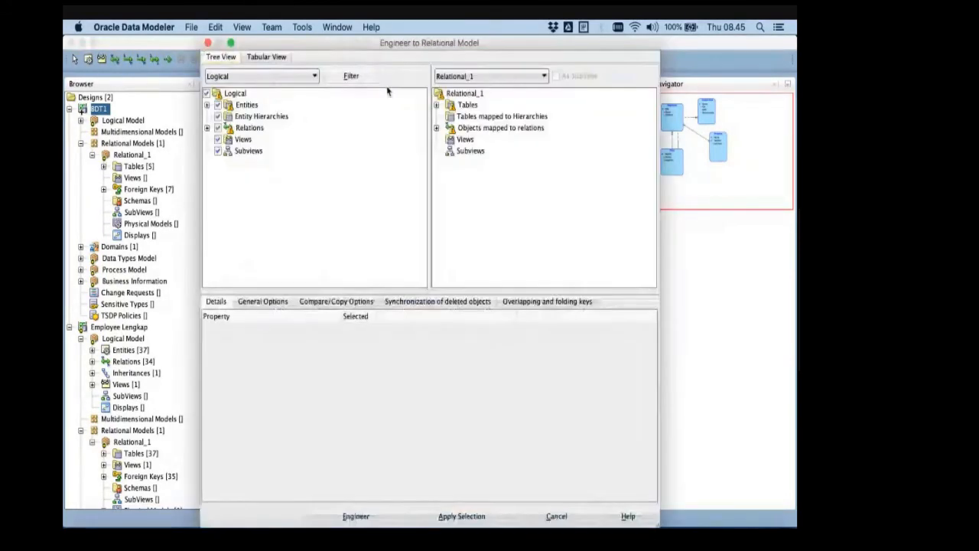
left_click(375, 519)
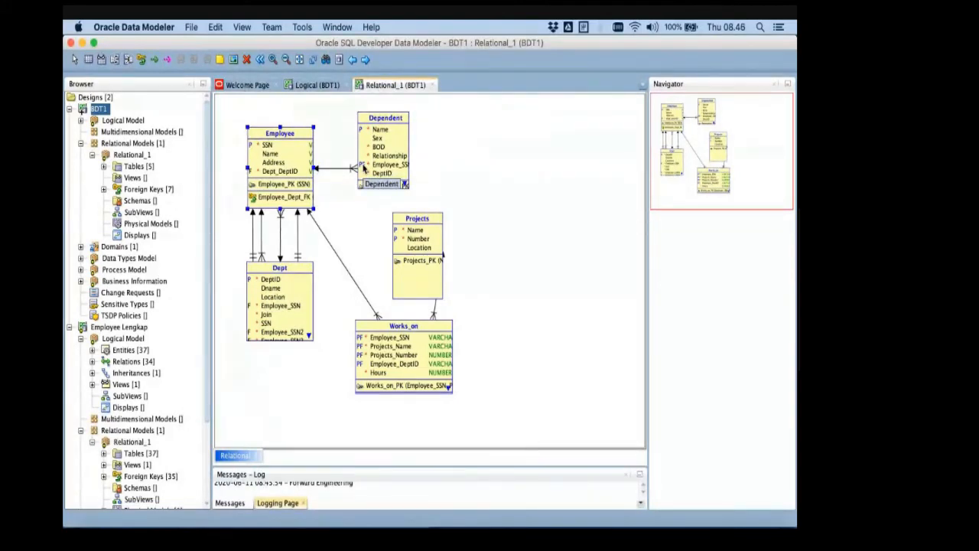
left_click(398, 155)
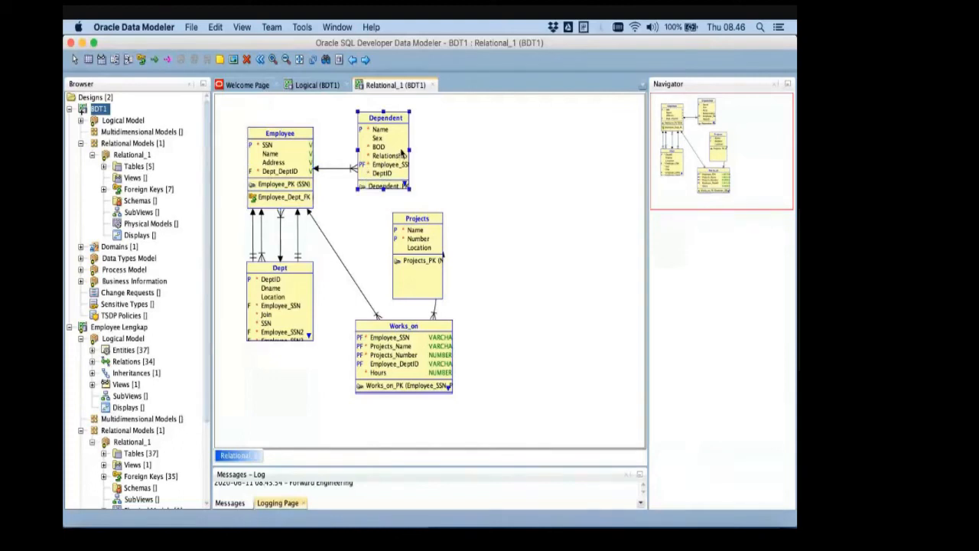
- Widen the Dependent table in Relational_1 and compare its columns with the DEPENDENT entity on the PowerPoint ER schema slide
left_click_drag(411, 148, 431, 148)
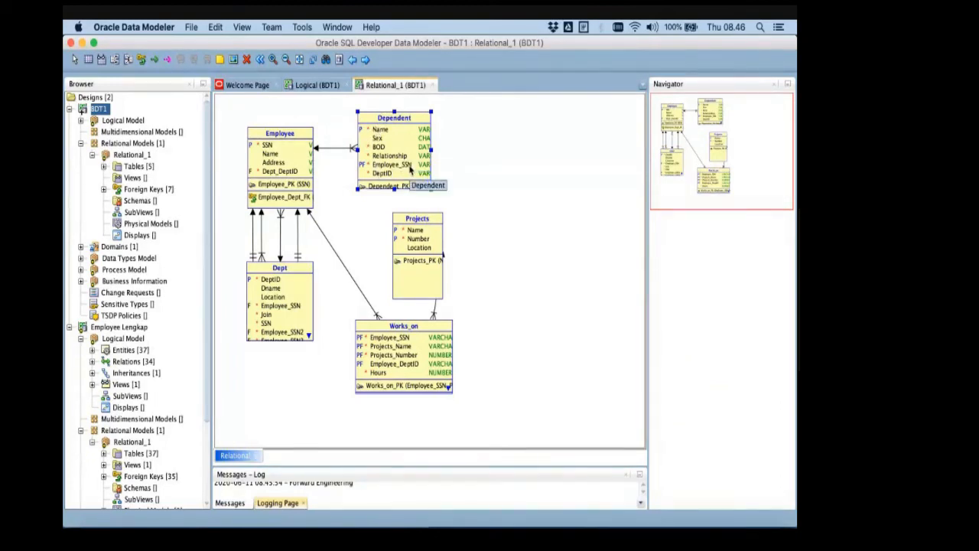
key("super+Tab")
key("super+Tab")
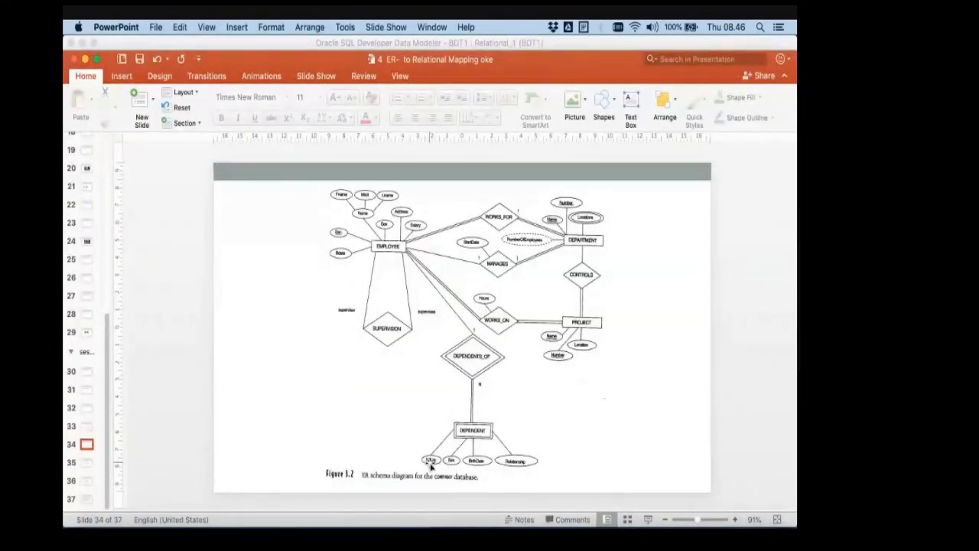
key("super+Tab")
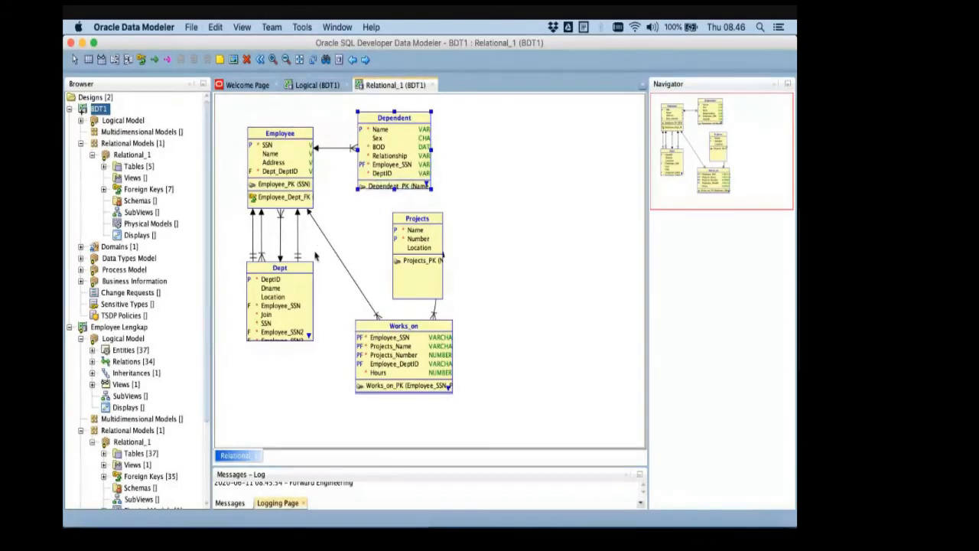
- Open the BDT1 logical model and compare it with the COMPANY ER schema slide in PowerPoint
left_click(306, 86)
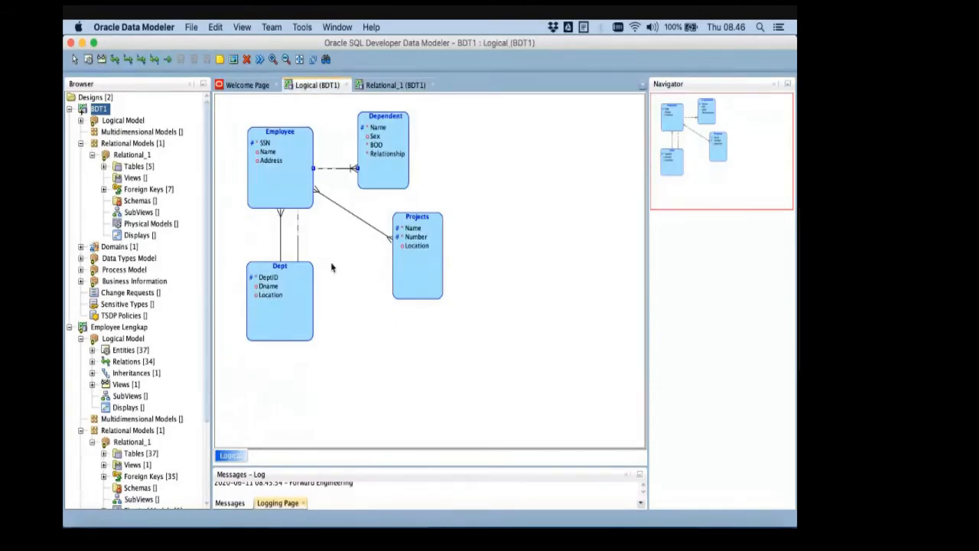
key("super+Tab")
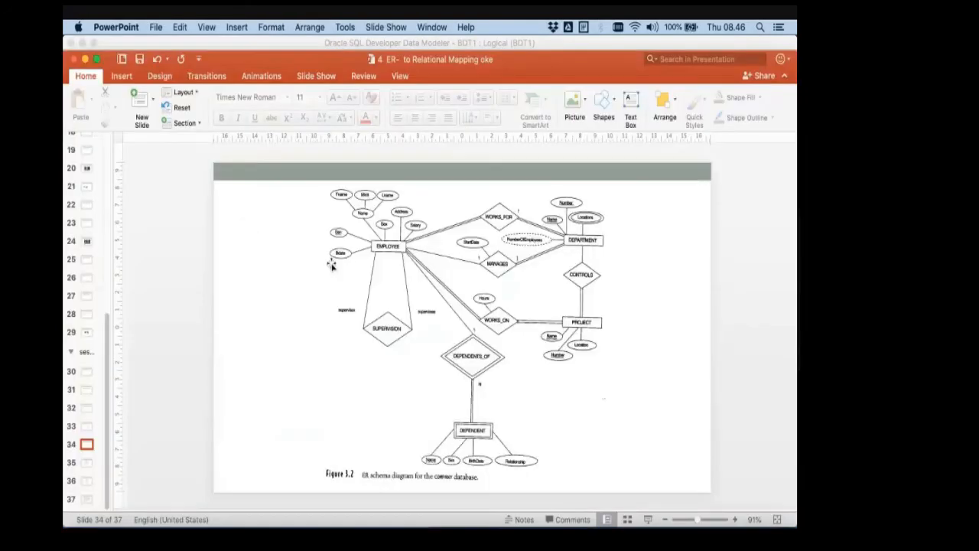
key("super+Tab")
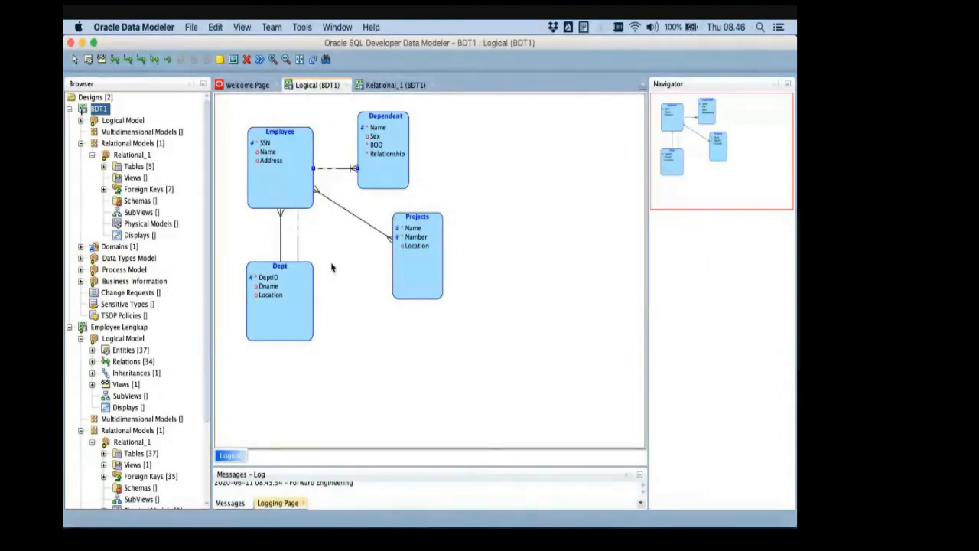
- Switch to Chrome and check the Google Meet call, then return to Oracle Data Modeler
key("super+Tab")
key("super+Tab")
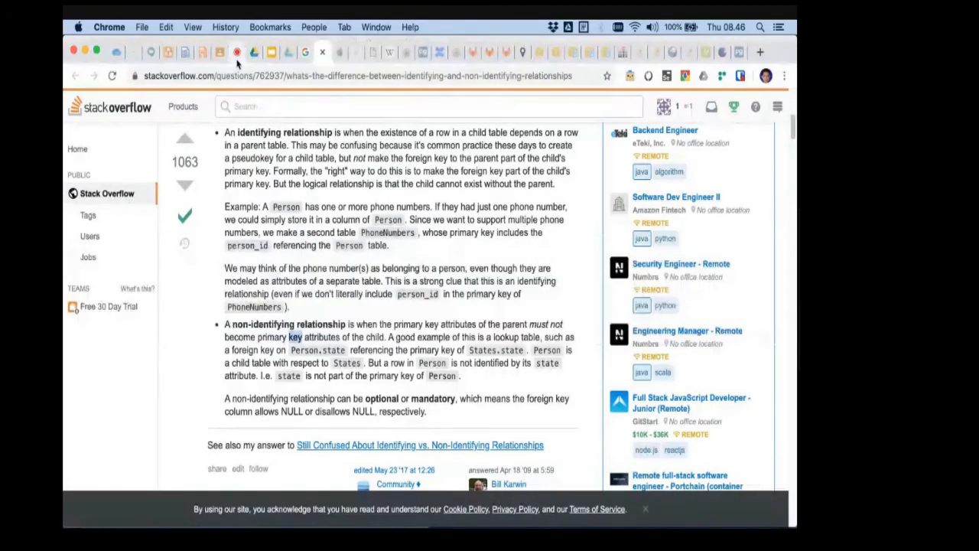
left_click(237, 53)
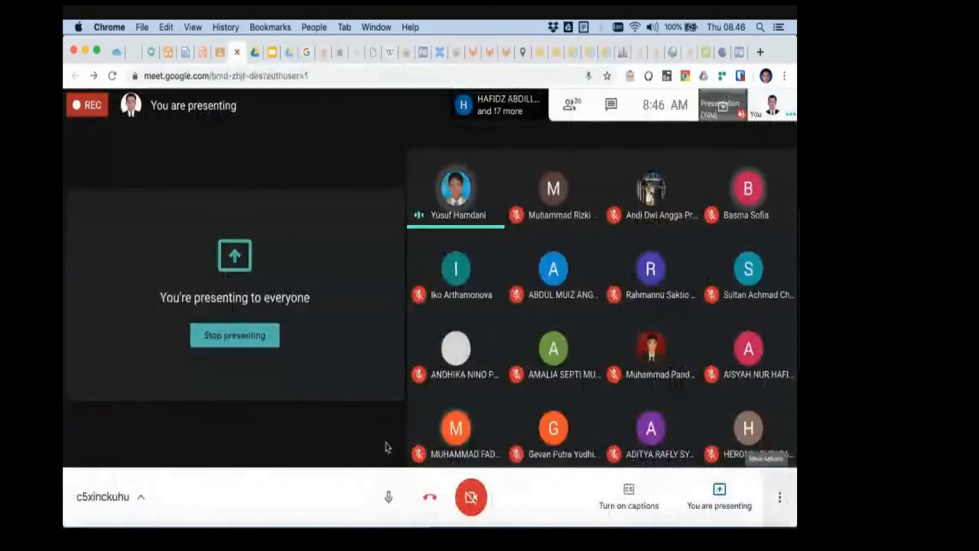
key("super+Tab")
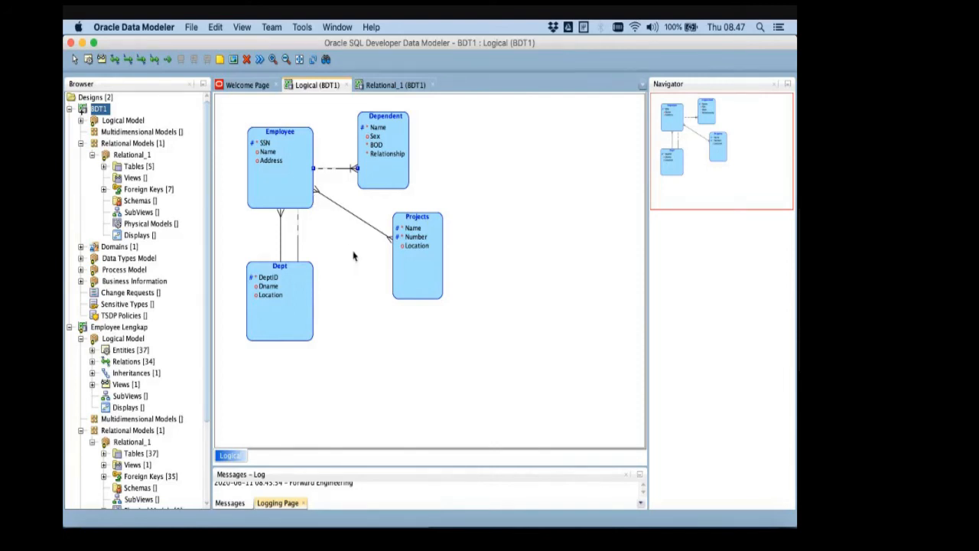
key("super+Tab")
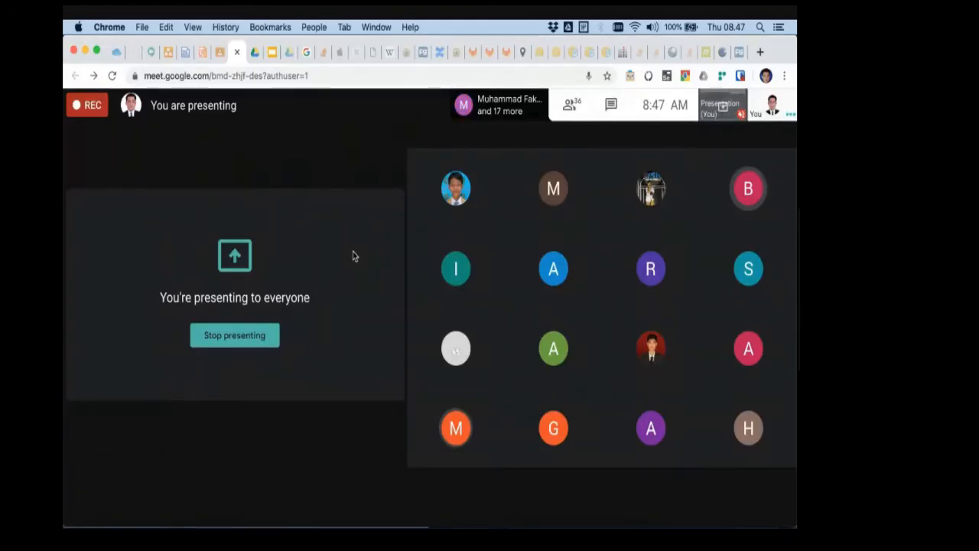
key("super+Tab")
key("super+Tab")
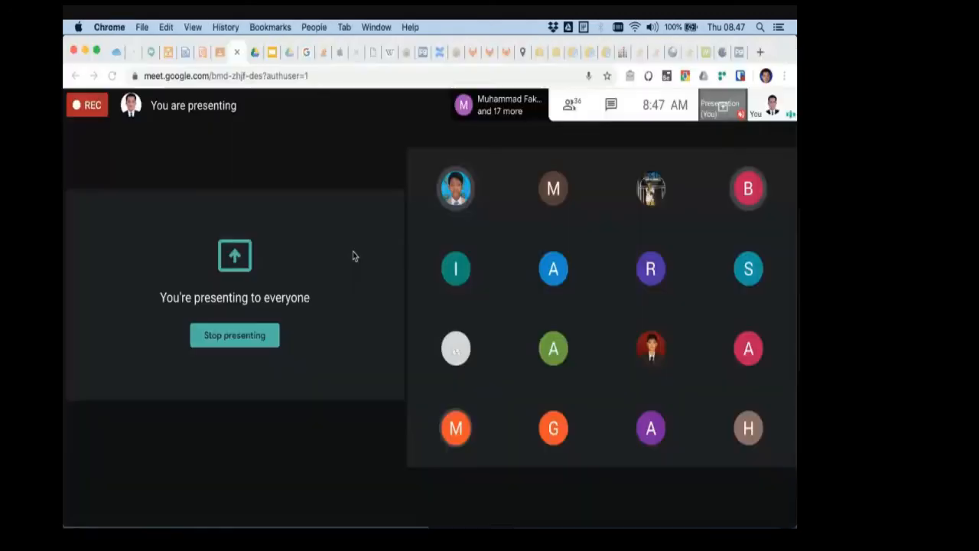
key("super+Tab")
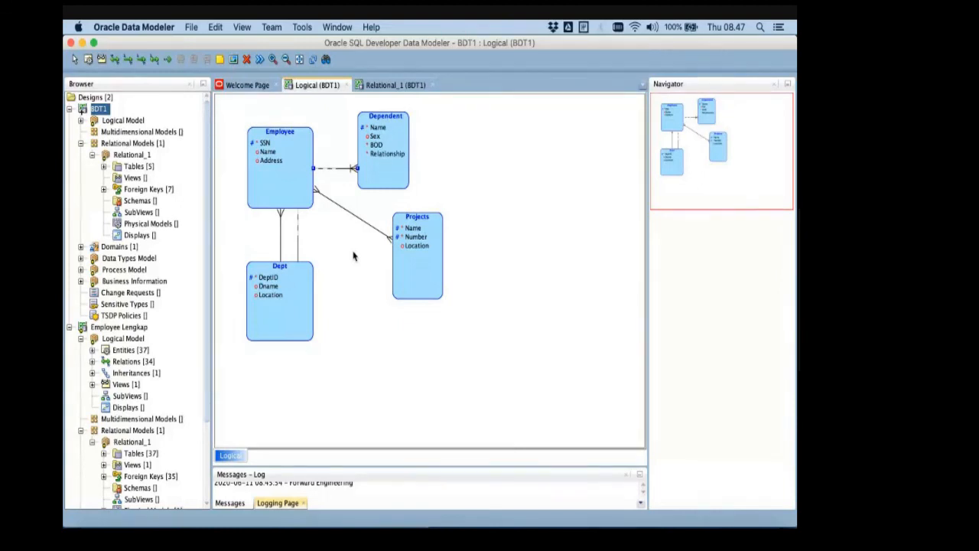
- Switch to PowerPoint and review the slides on M:N relationship types and multivalued attributes, up to the Multivalued Attributes Mapping slide
key("super+Tab")
key("super+Tab")
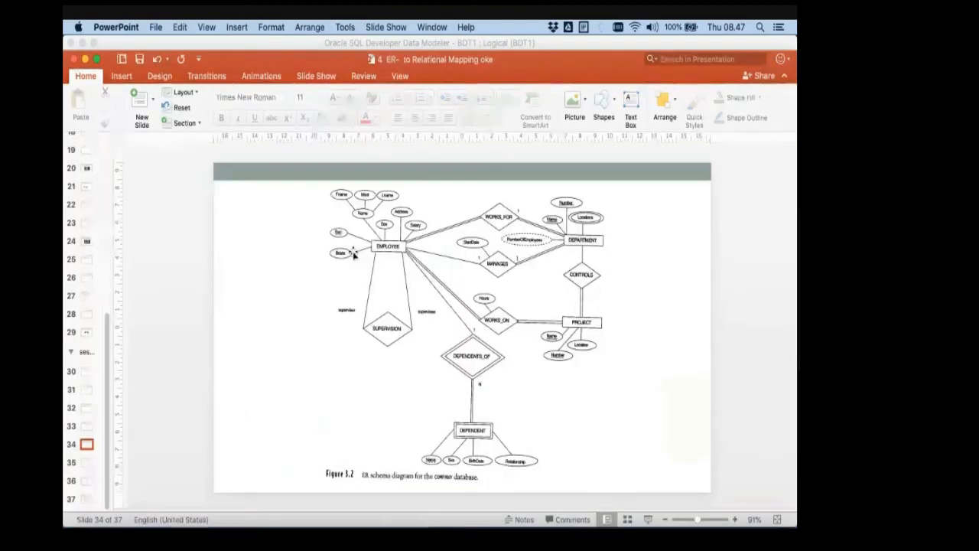
left_click(87, 261)
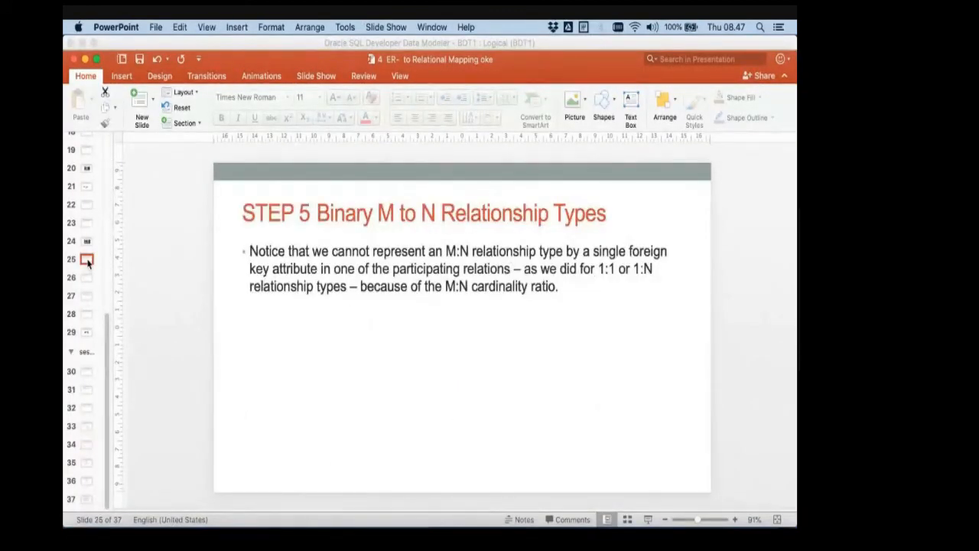
key("Up")
key("Up")
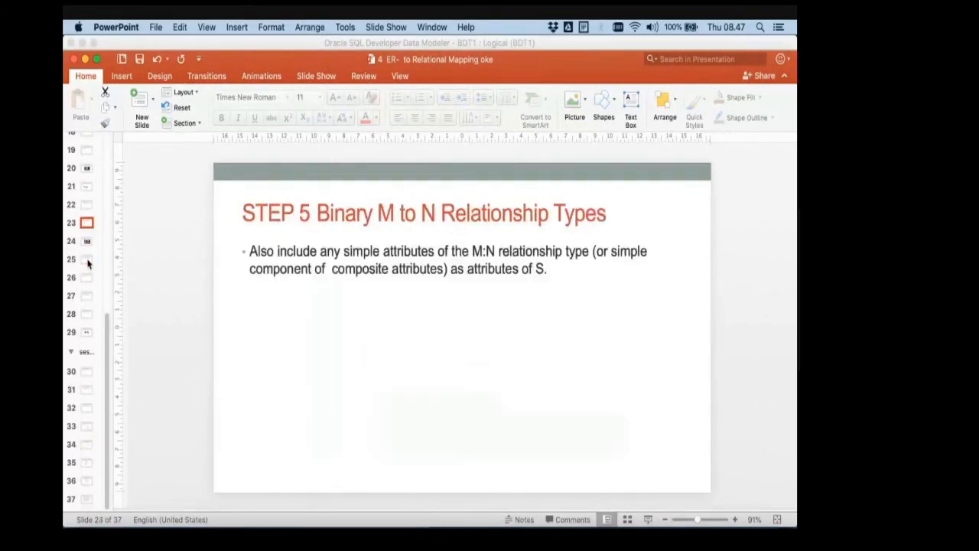
key("Down")
key("Down")
key("Down")
key("Down")
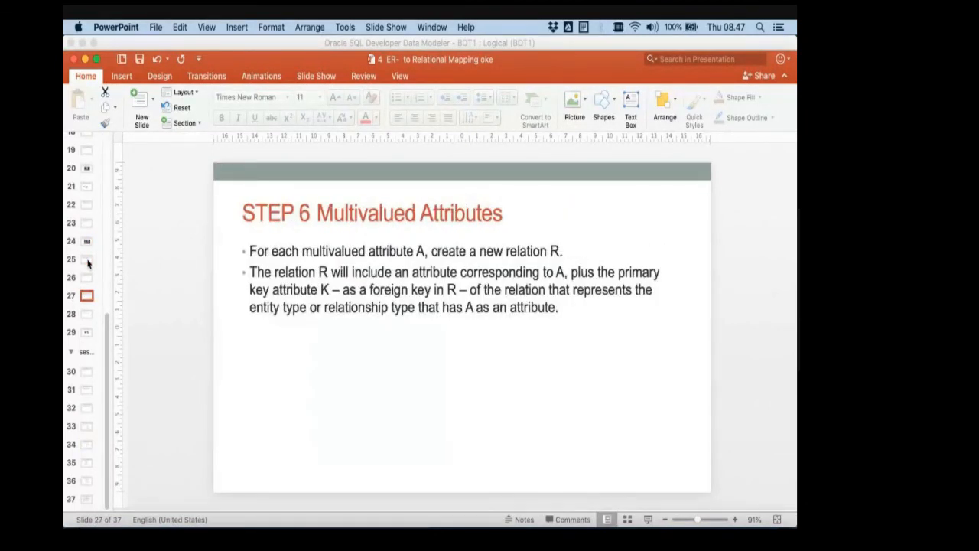
key("Down")
key("Down")
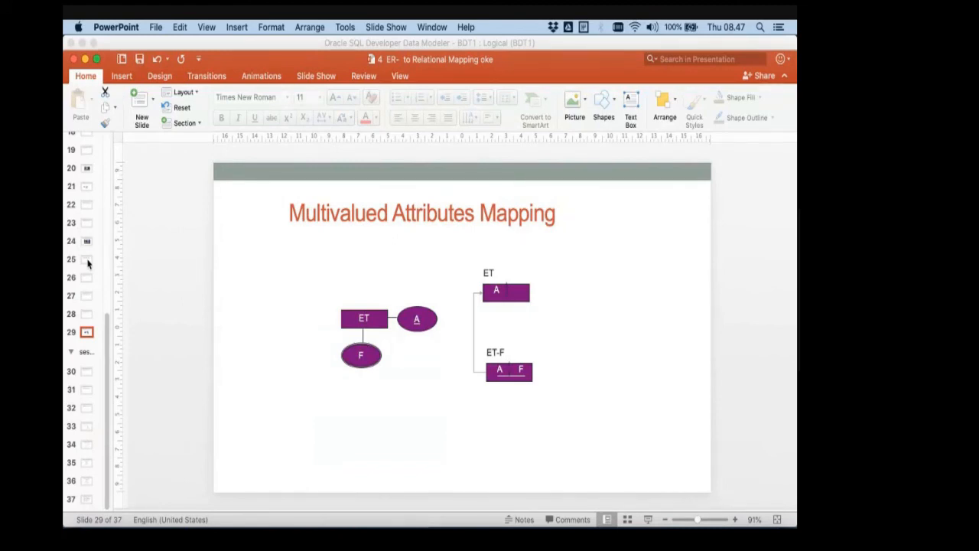
- Find the COMPANY ER schema slide in PowerPoint, examine the diagram, and return to the logical model in Oracle Data Modeler
key("super+Tab")
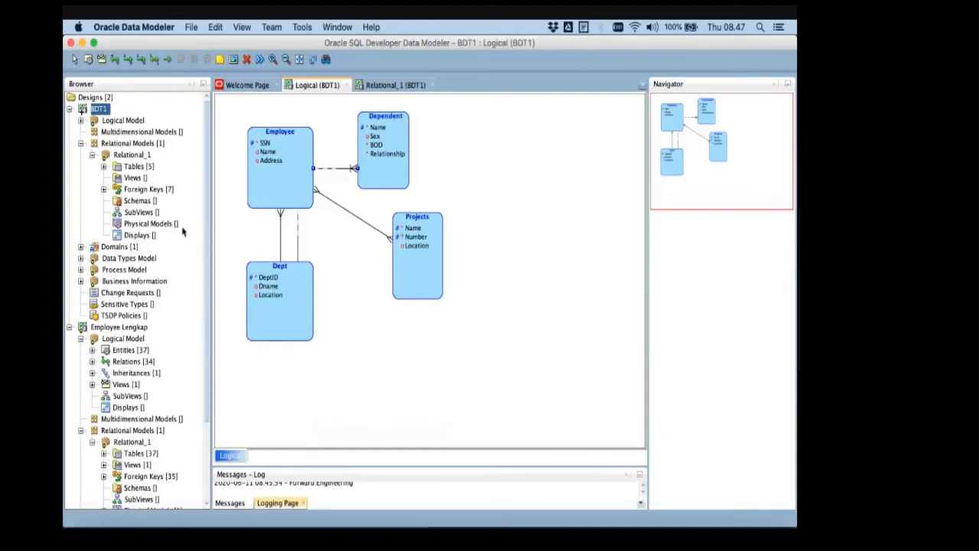
key("super+Tab")
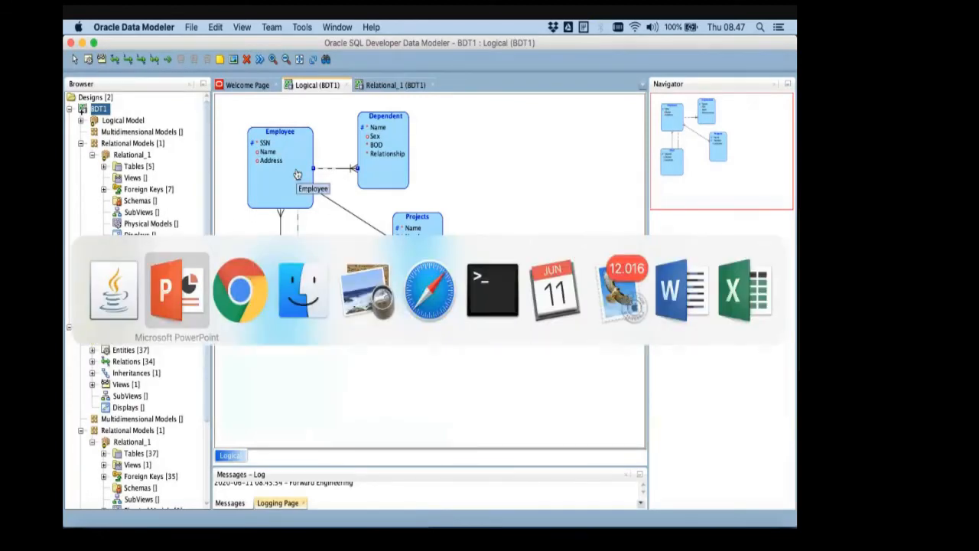
key("super+Tab")
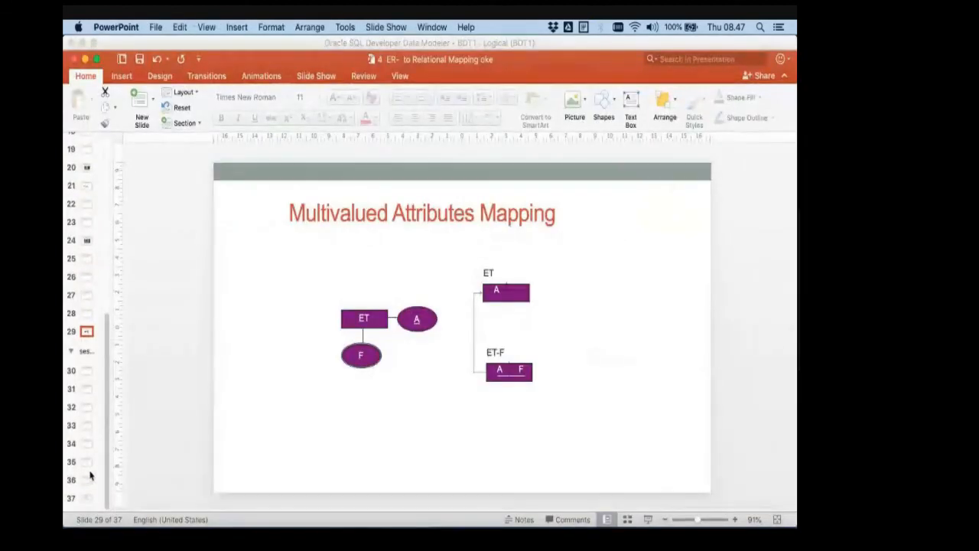
left_click(87, 474)
key("Down")
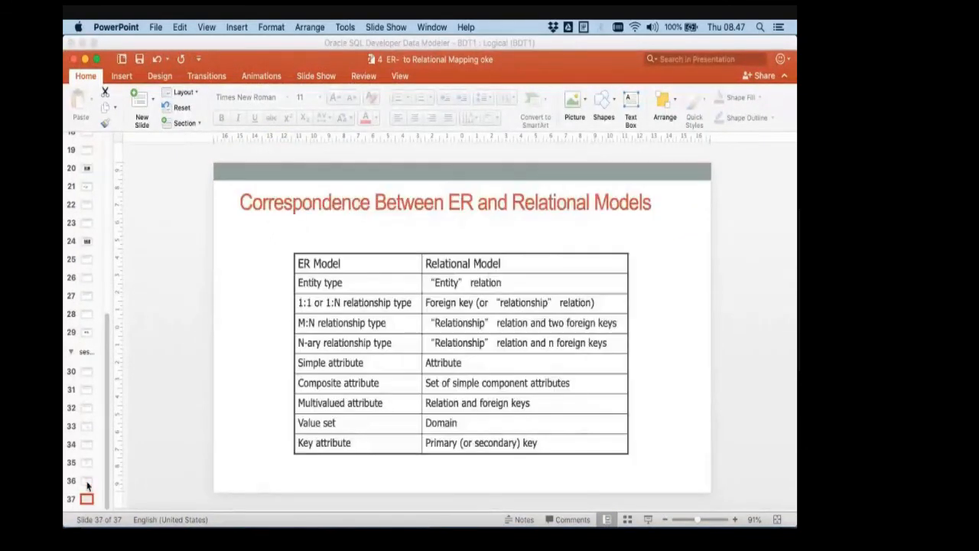
key("Up")
key("Up")
key("Up")
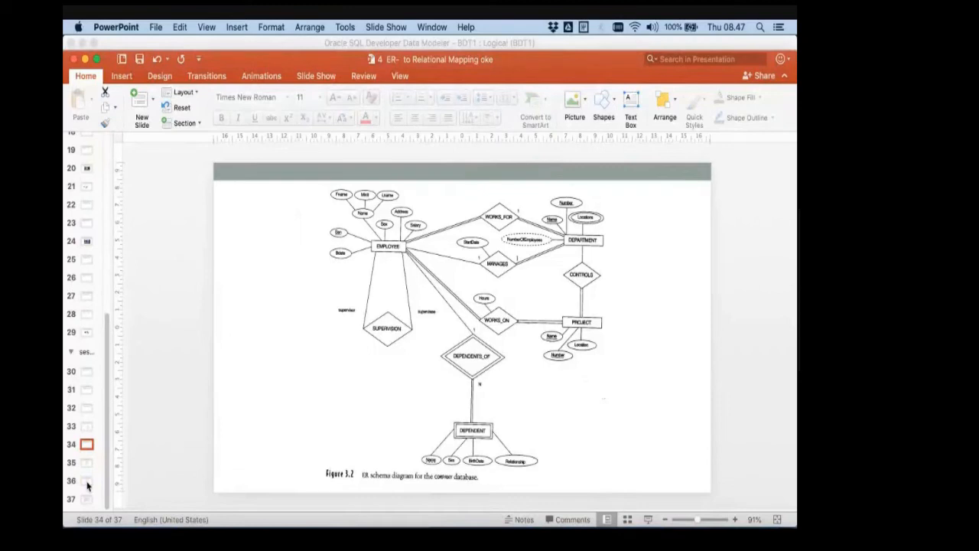
key("super+Tab")
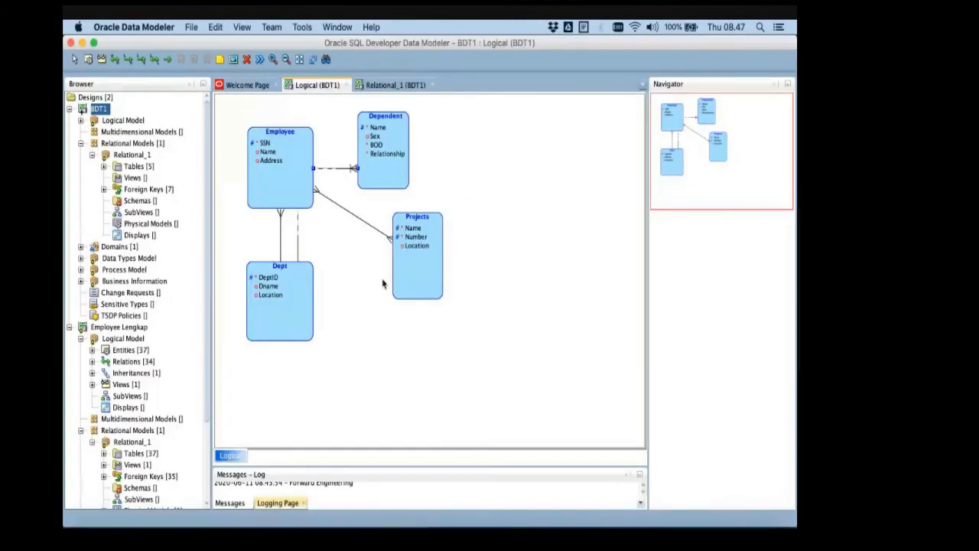
- Rearrange the logical diagram by moving the Projects entity down beside Dept and the Dependent entity slightly upward
left_click(416, 220)
left_click_drag(416, 221, 373, 261)
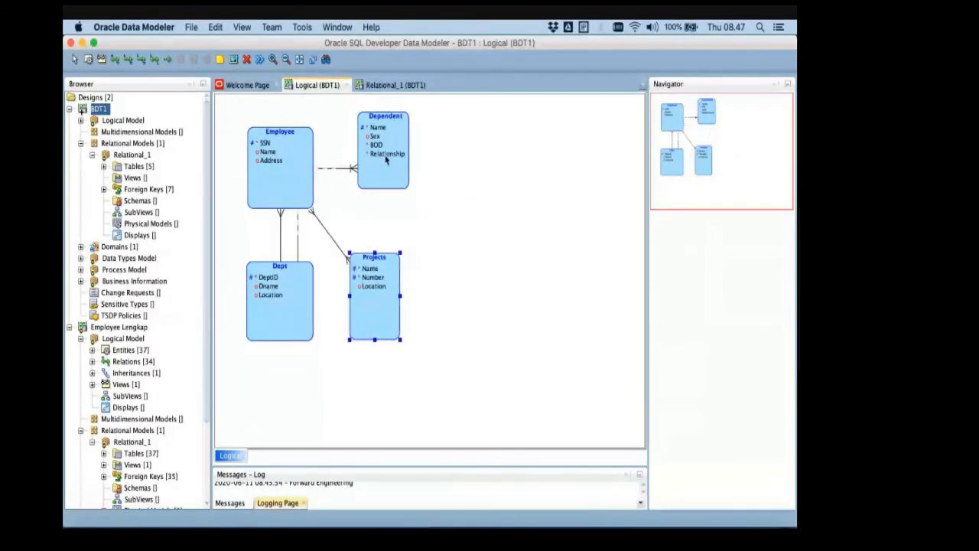
left_click(386, 130)
left_click_drag(386, 130, 387, 121)
left_click(464, 203)
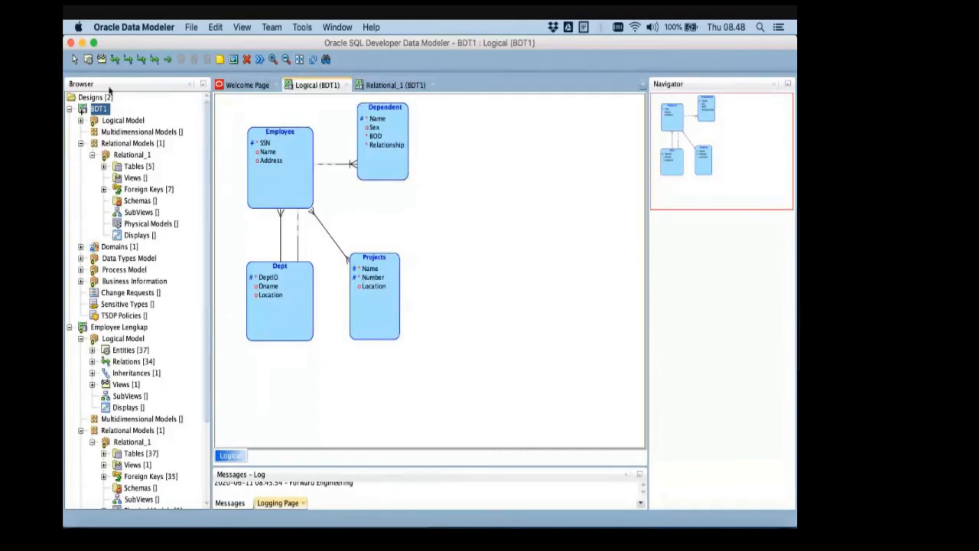
- Create a new entity named Locations in the empty area of the logical diagram between Dependent and Projects
left_click(445, 198)
type("Lo")
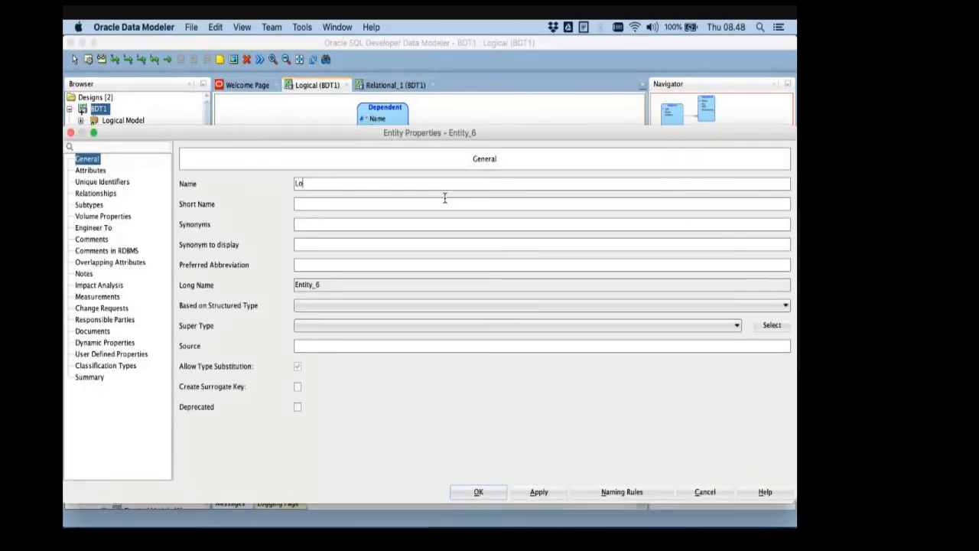
type("ca")
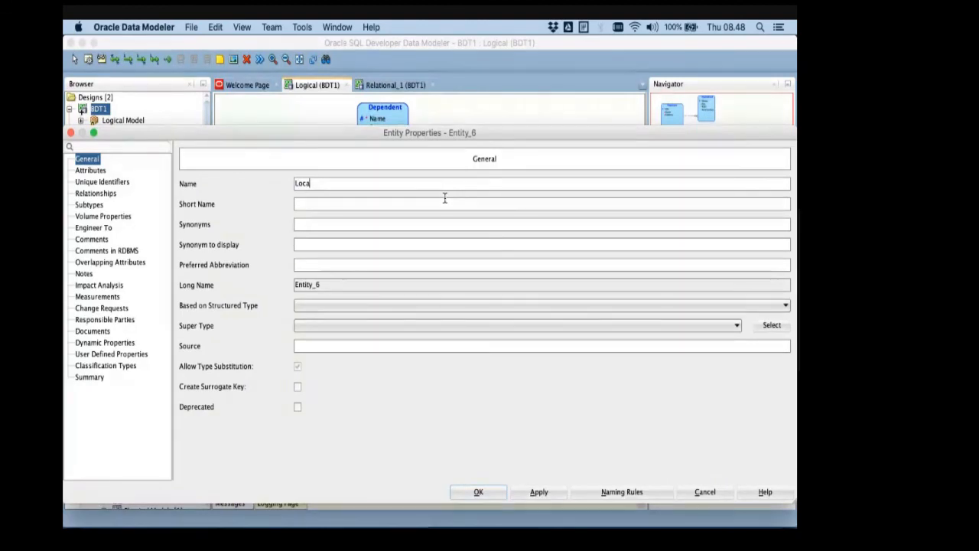
type("tions")
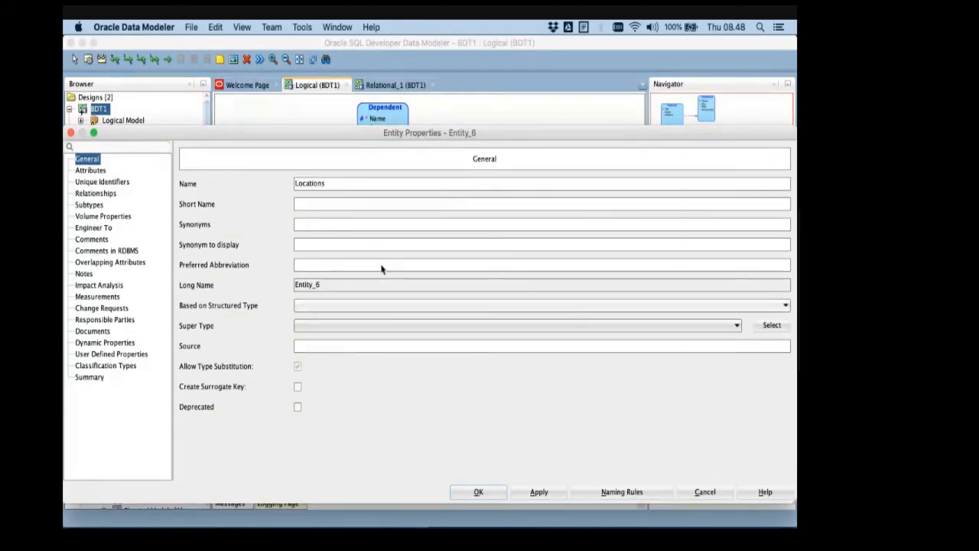
- Add an attribute named Locations with the logical data type VARCHAR to the new entity and apply it
left_click(90, 172)
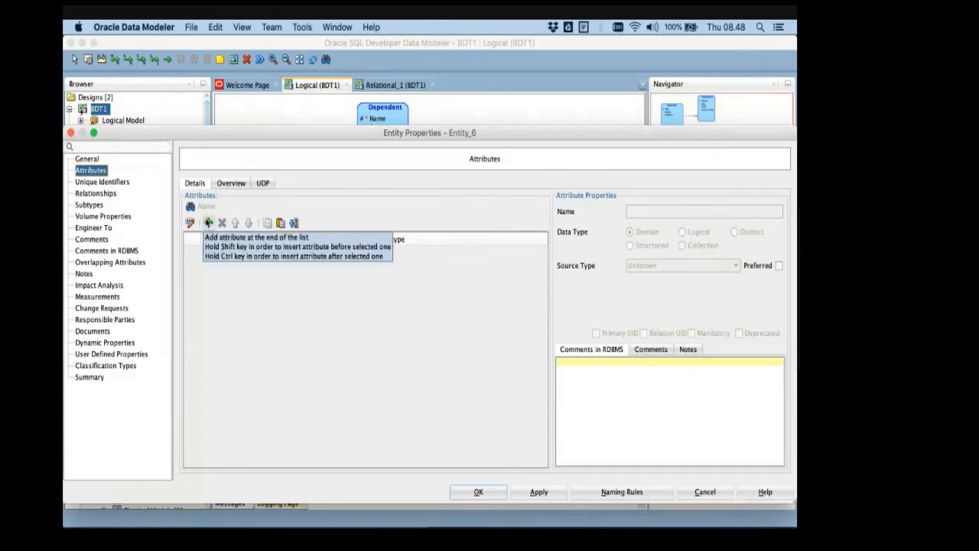
left_click(207, 223)
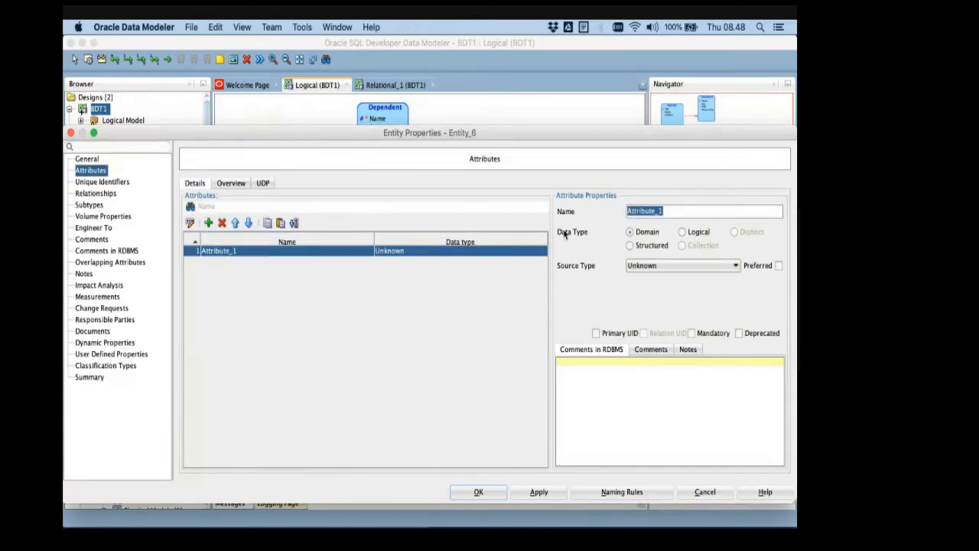
key("super+Tab")
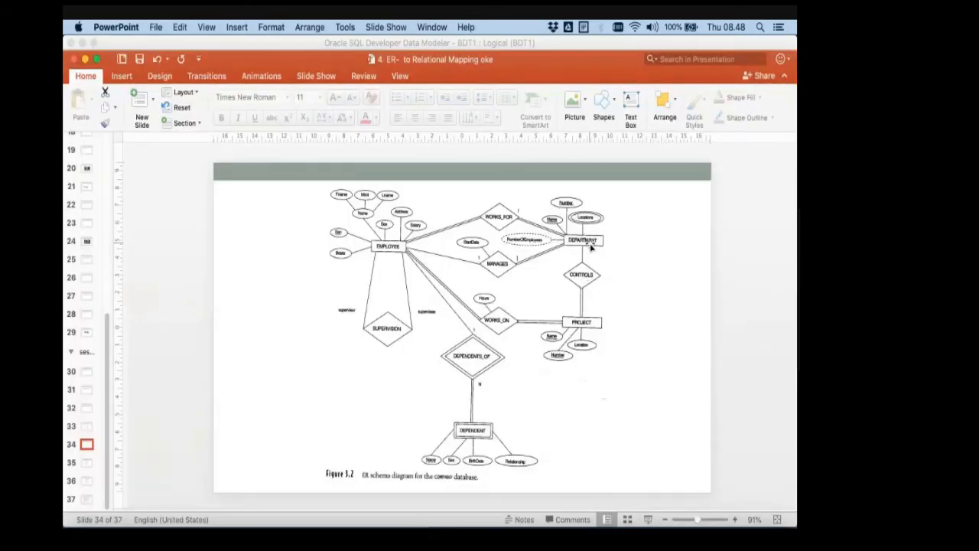
key("super+Tab")
type("Loc")
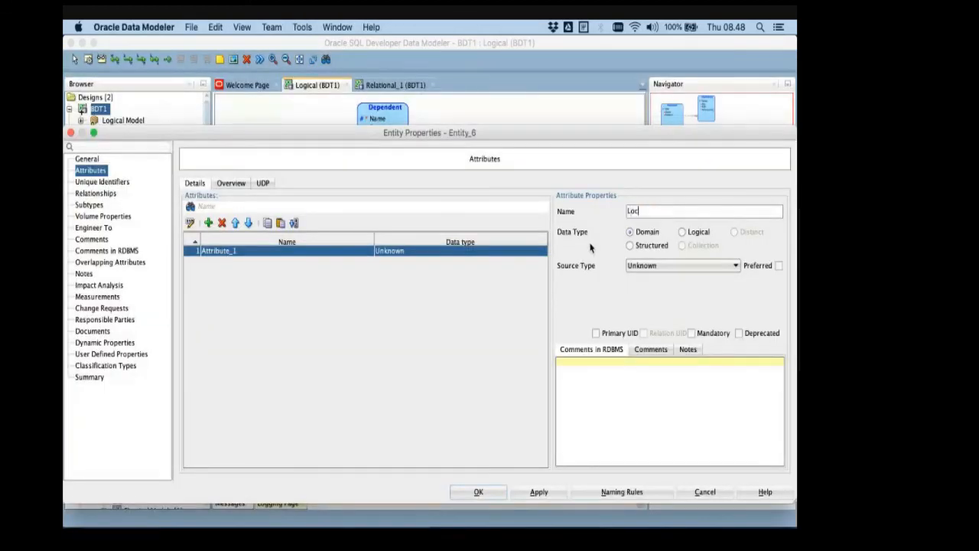
type("ations")
left_click(696, 232)
left_click(654, 268)
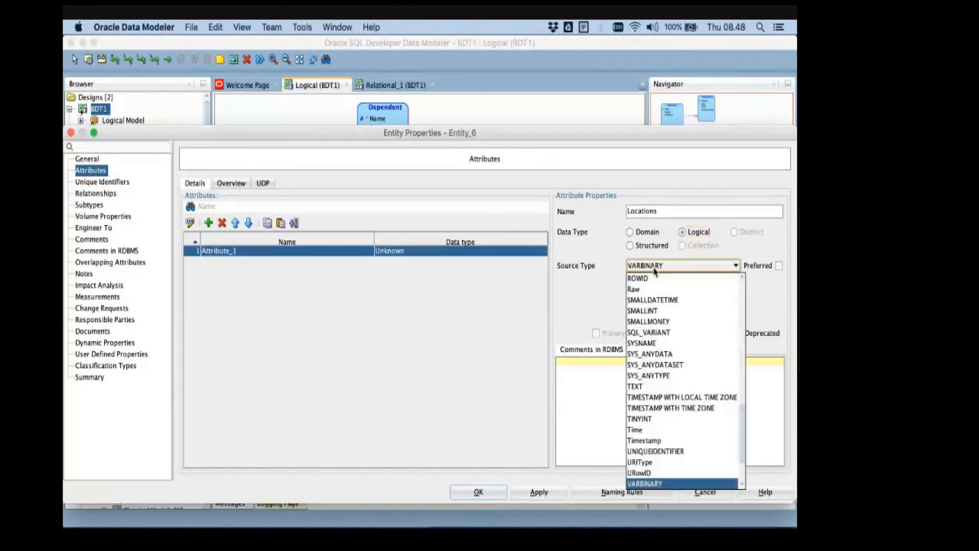
scroll(658, 428, "down", 3)
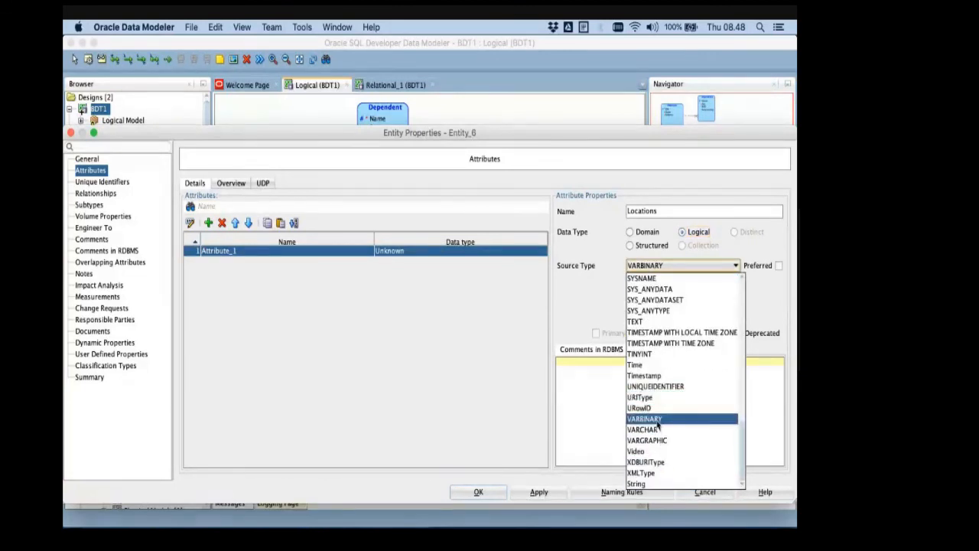
left_click(657, 430)
left_click(538, 494)
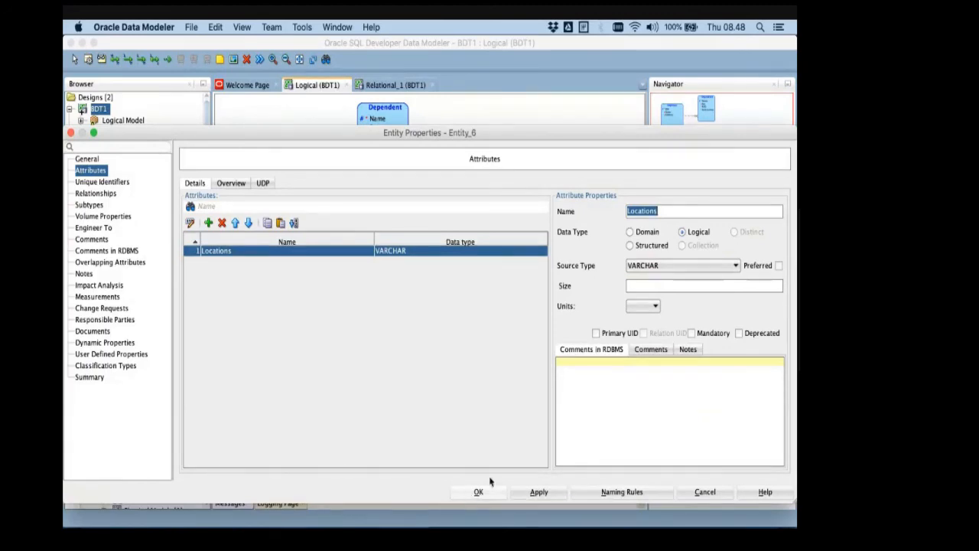
- Make the Locations attribute mandatory, accept the entity properties, and move the Projects entity further down in the logical diagram
left_click(710, 333)
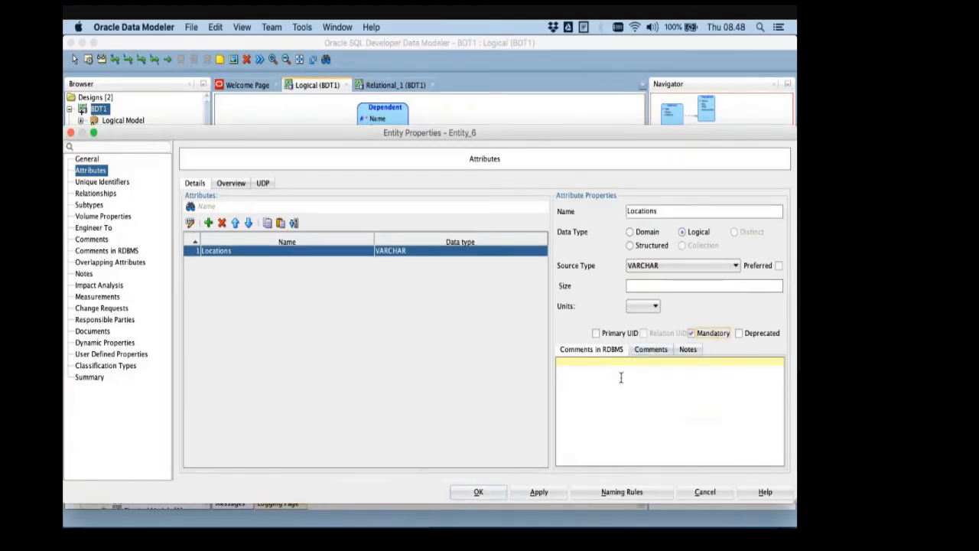
left_click(477, 493)
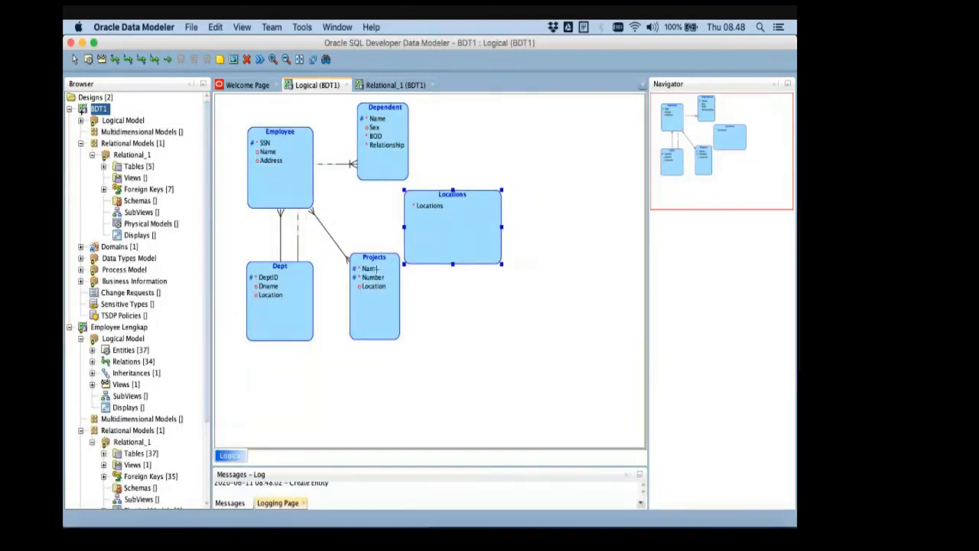
left_click_drag(374, 268, 375, 307)
- Switch to PowerPoint, find and examine the Multivalued Attributes Mapping slide, and return to the logical model in Oracle Data Modeler
key("super+Tab")
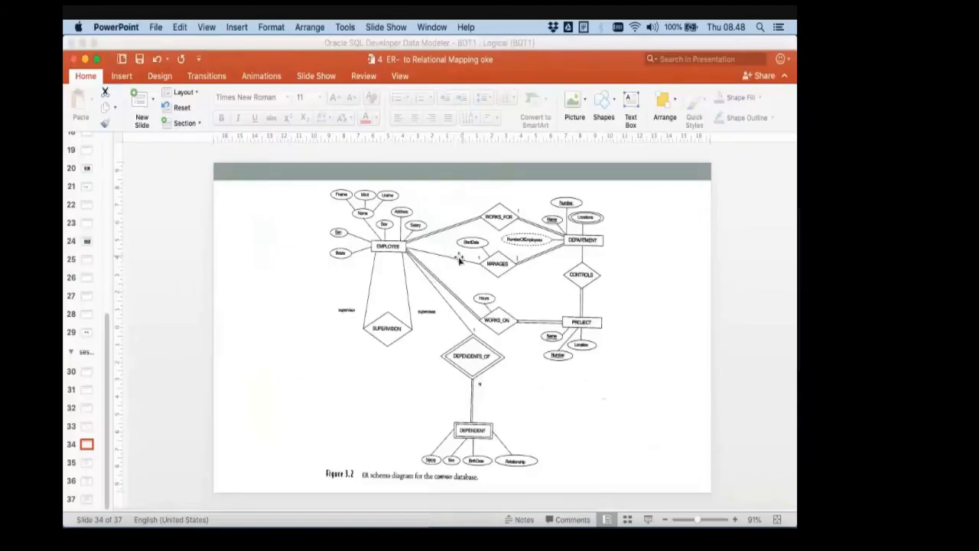
scroll(95, 220, "up", 3)
scroll(96, 220, "up", 1)
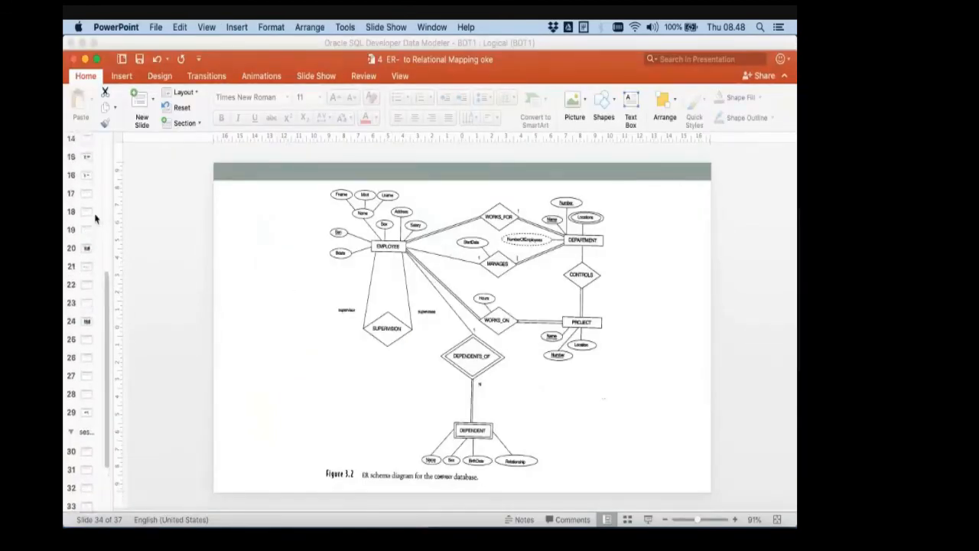
left_click(87, 174)
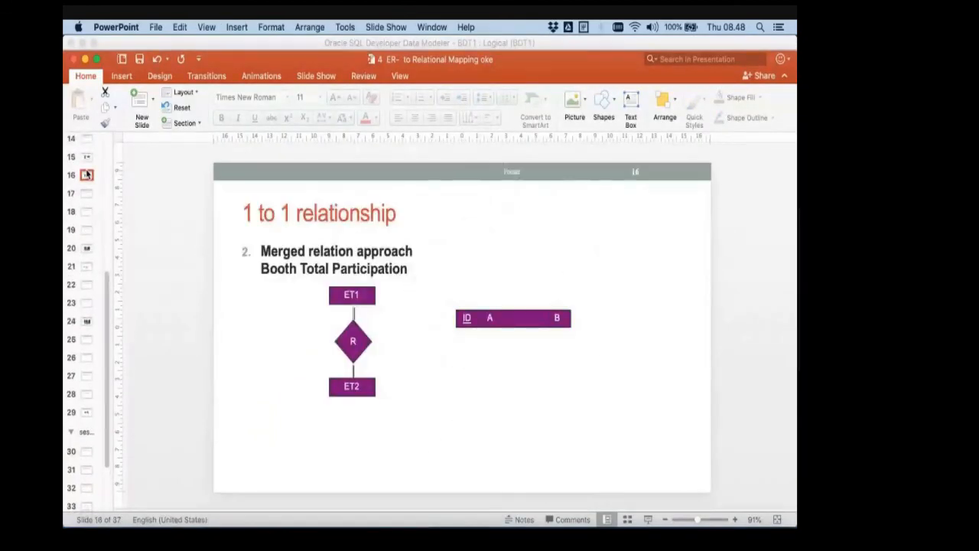
key("Down")
key("Down")
key("Down")
key("Down")
key("Down")
key("Down")
key("Down")
key("Down")
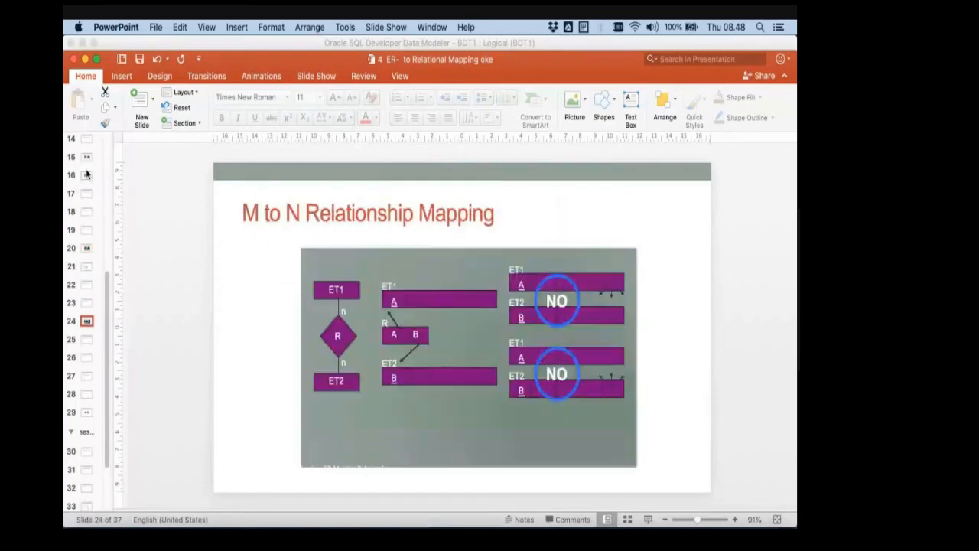
key("Down")
key("Down")
key("Down")
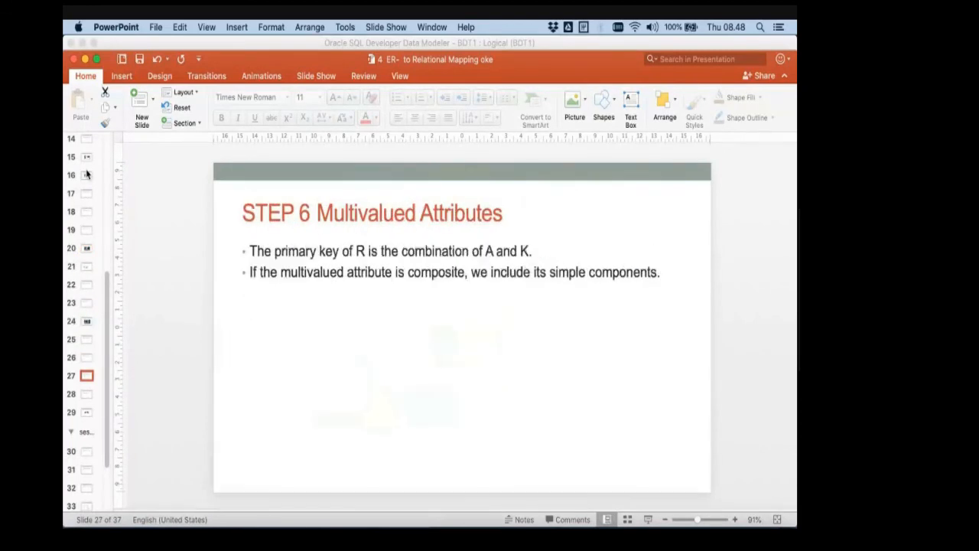
key("Down")
key("Down")
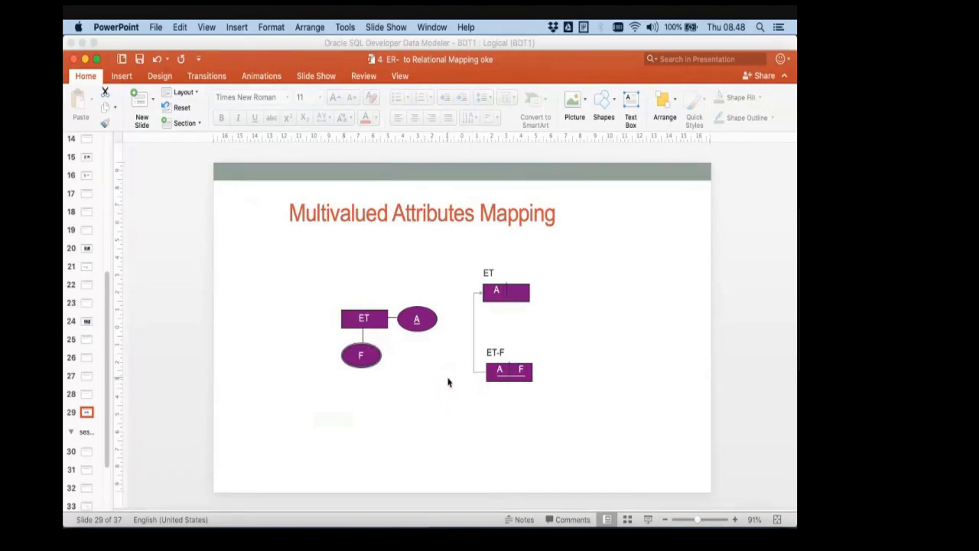
key("super+Tab")
key("super+Tab")
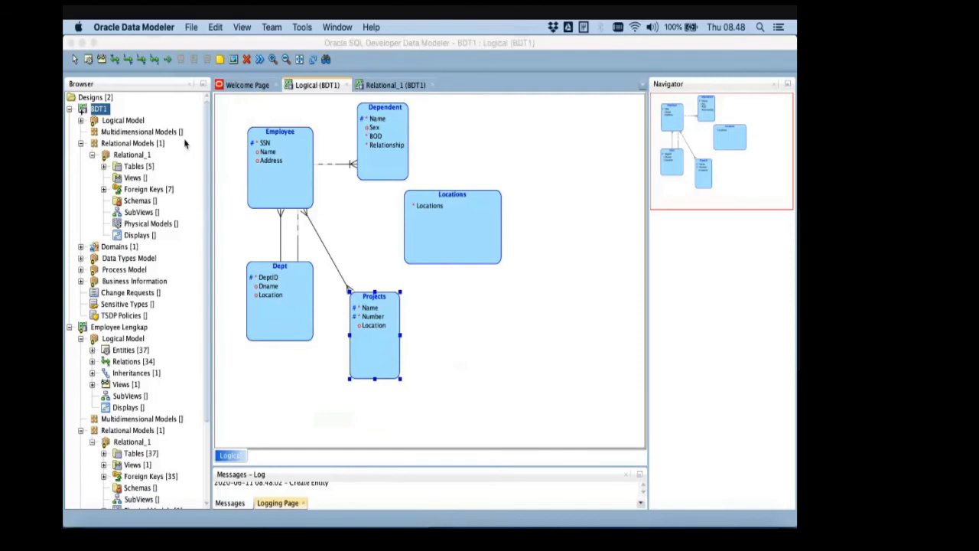